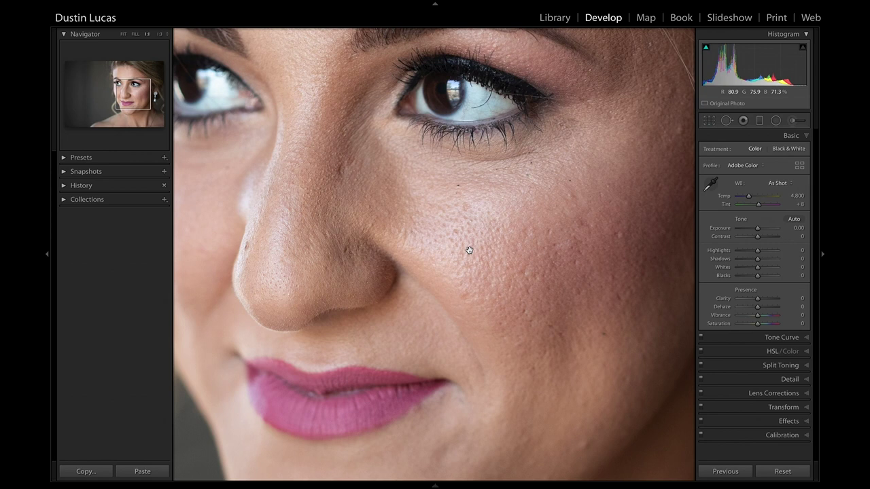
Zoom in and out on the portrait and pan across the forehead, nose, cheek and lips
{"action": "left_click", "coordinate": [369, 191]}
{"action": "left_click", "coordinate": [369, 191]}
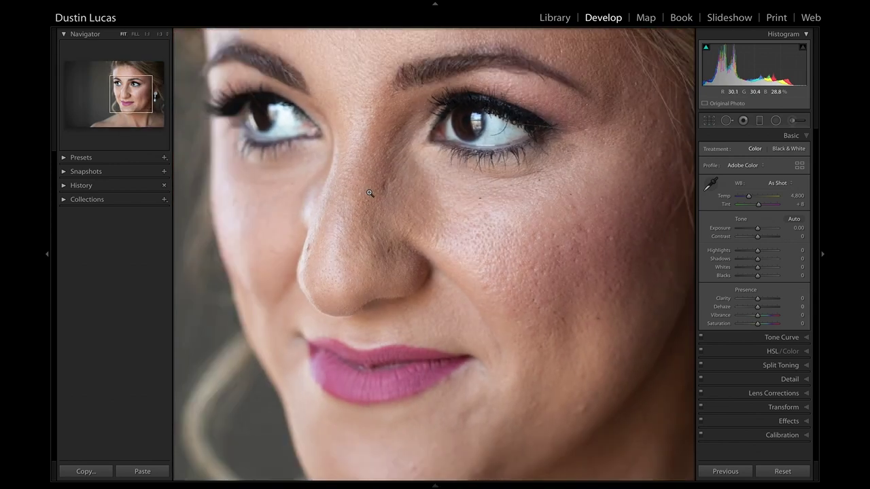
{"action": "left_click", "coordinate": [369, 193]}
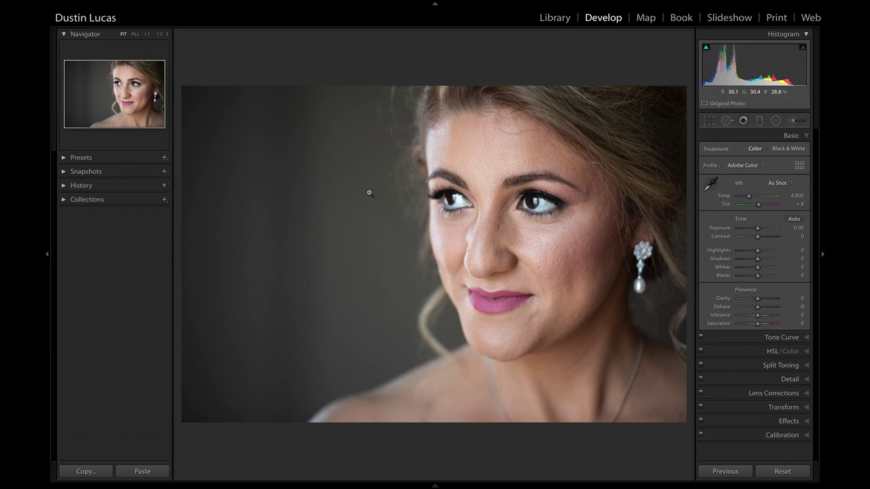
{"action": "left_click", "coordinate": [369, 192]}
{"action": "left_click", "coordinate": [369, 189]}
{"action": "left_click", "coordinate": [369, 192]}
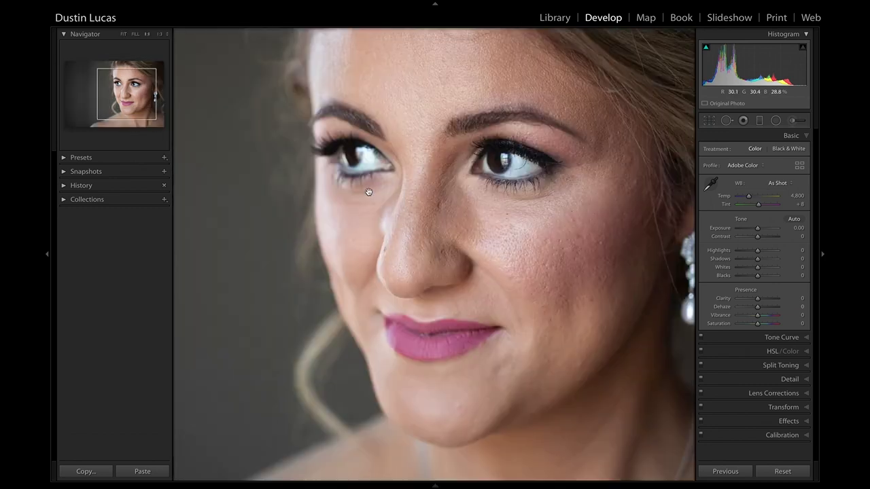
{"action": "key", "text": "ctrl+equal"}
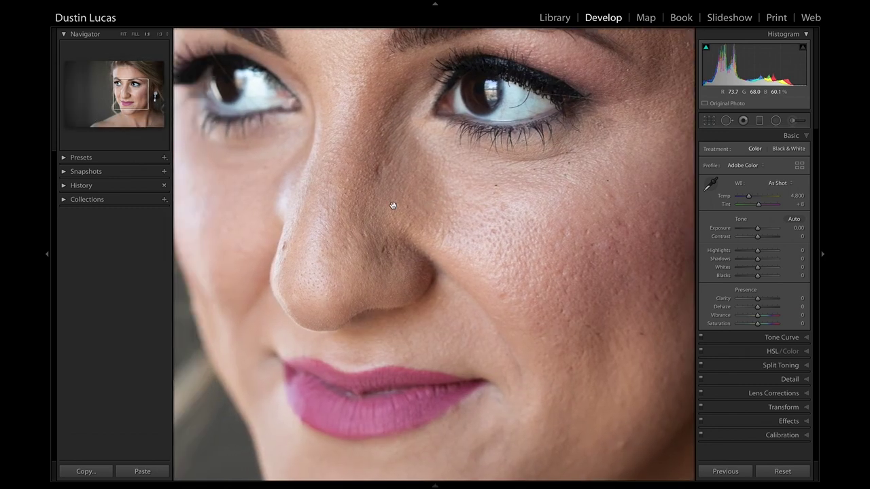
{"action": "left_click", "coordinate": [392, 205]}
{"action": "left_click", "coordinate": [402, 211]}
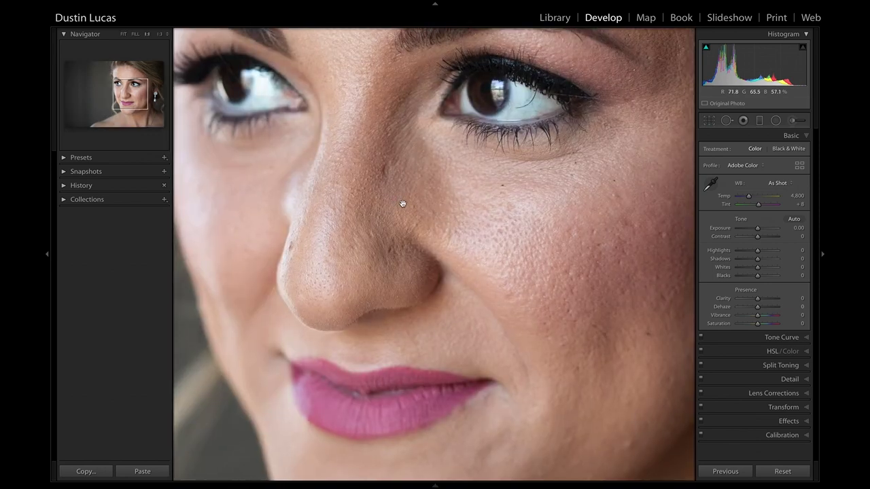
{"action": "left_click_drag", "start_coordinate": [388, 204], "coordinate": [406, 225]}
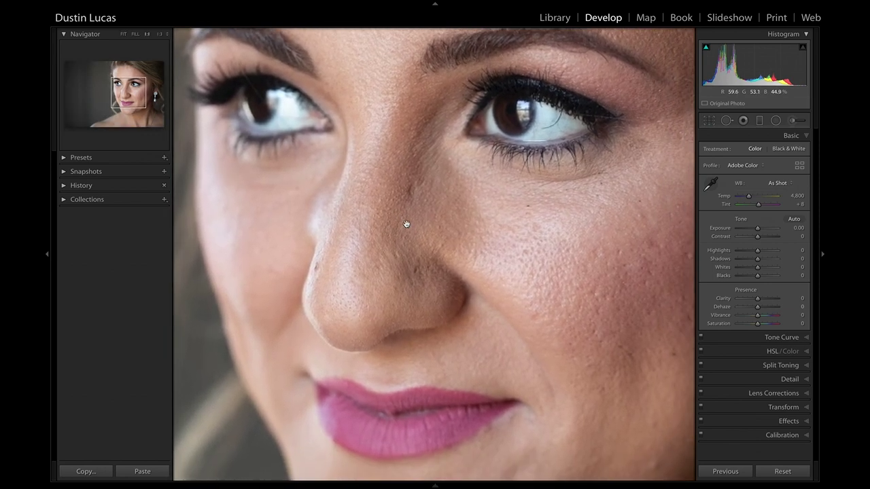
{"action": "left_click_drag", "start_coordinate": [468, 242], "coordinate": [410, 351]}
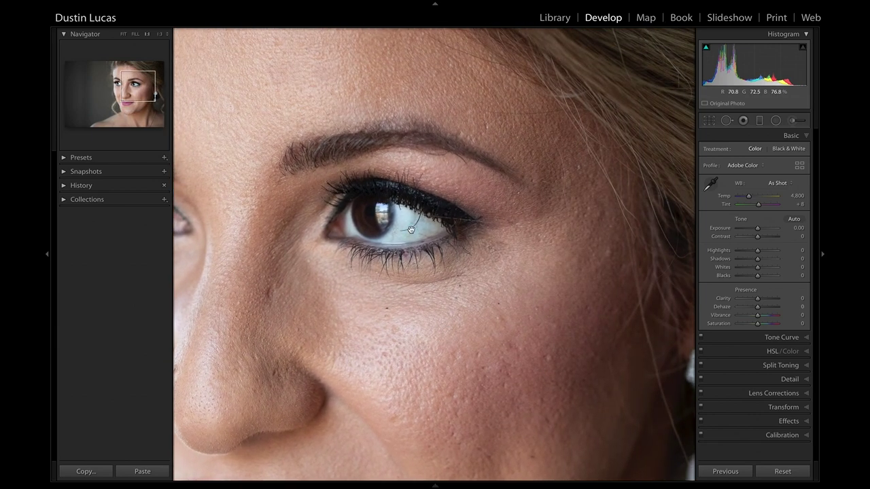
{"action": "left_click_drag", "start_coordinate": [479, 306], "coordinate": [468, 174]}
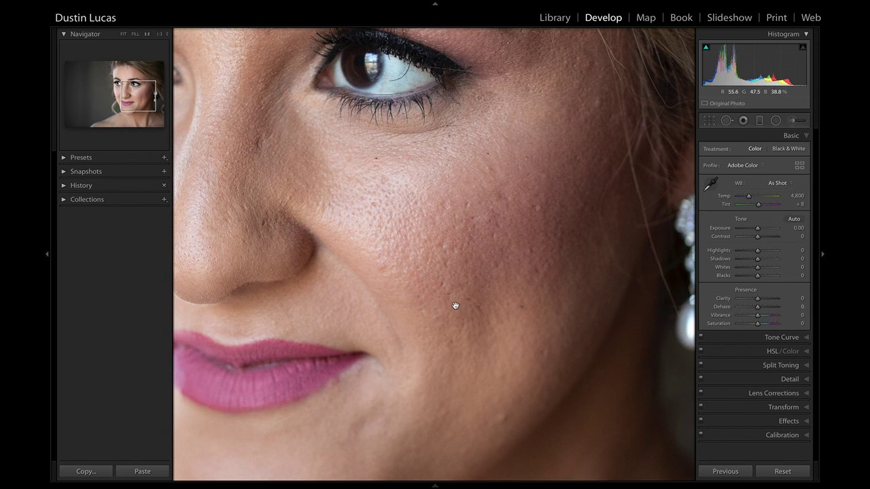
Switch to Spot Removal in Clone mode with size 90, feather 84 and opacity 100
{"action": "key", "text": "q"}
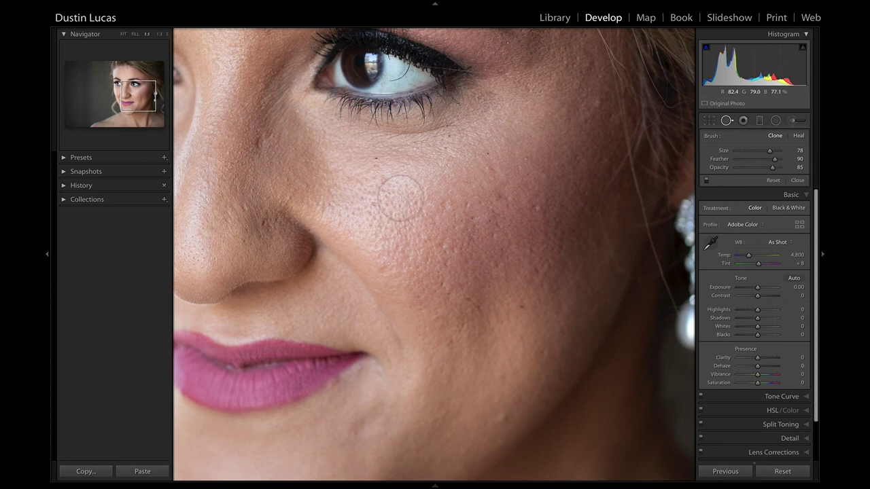
{"action": "key", "text": "z"}
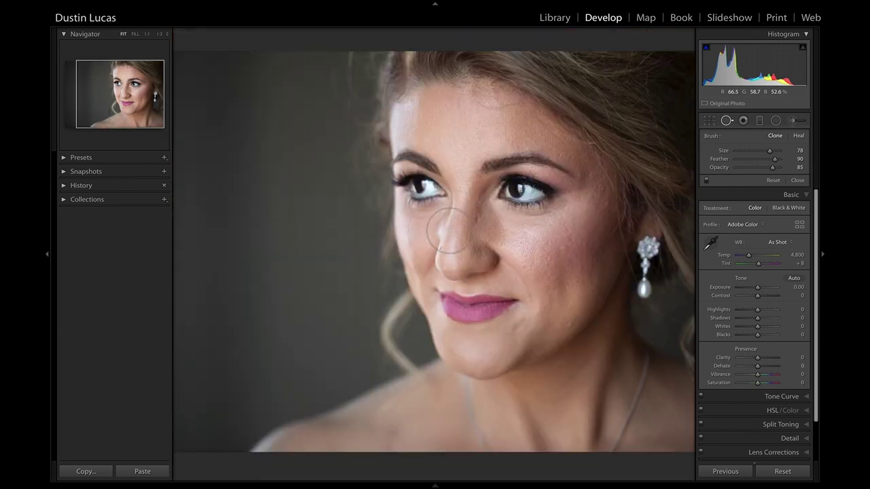
{"action": "scroll", "coordinate": [356, 213], "scroll_direction": "up", "scroll_amount": 2}
{"action": "scroll", "coordinate": [354, 215], "scroll_direction": "up", "scroll_amount": 3}
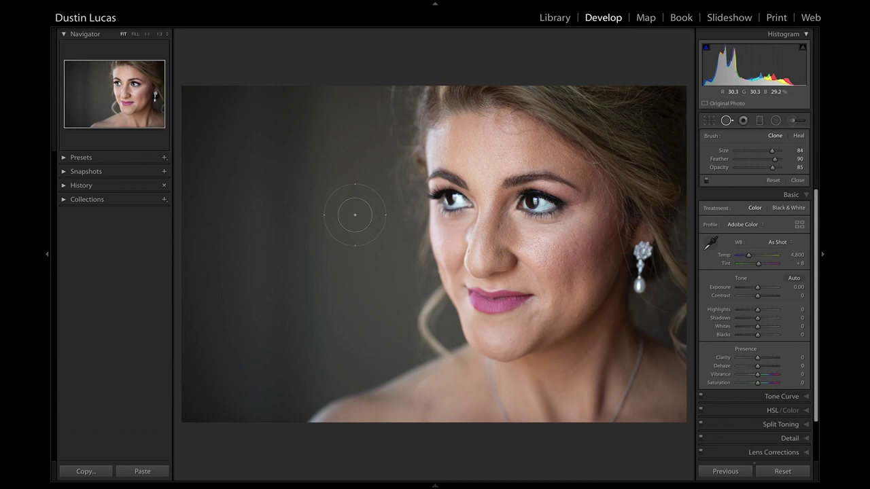
{"action": "scroll", "coordinate": [355, 215], "scroll_direction": "down", "scroll_amount": 5}
{"action": "scroll", "coordinate": [355, 215], "scroll_direction": "up", "scroll_amount": 5}
{"action": "scroll", "coordinate": [352, 200], "scroll_direction": "up", "scroll_amount": 3}
{"action": "scroll", "coordinate": [353, 199], "scroll_direction": "down", "scroll_amount": 3}
{"action": "scroll", "coordinate": [353, 199], "scroll_direction": "down", "scroll_amount": 1}
{"action": "scroll", "coordinate": [351, 198], "scroll_direction": "up", "scroll_amount": 3}
{"action": "scroll", "coordinate": [351, 198], "scroll_direction": "down", "scroll_amount": 2}
{"action": "scroll", "coordinate": [351, 198], "scroll_direction": "down", "scroll_amount": 5}
{"action": "scroll", "coordinate": [350, 198], "scroll_direction": "up", "scroll_amount": 5}
{"action": "scroll", "coordinate": [351, 199], "scroll_direction": "up", "scroll_amount": 4}
{"action": "scroll", "coordinate": [352, 197], "scroll_direction": "down", "scroll_amount": 2}
{"action": "scroll", "coordinate": [353, 198], "scroll_direction": "up", "scroll_amount": 3}
{"action": "scroll", "coordinate": [352, 198], "scroll_direction": "down", "scroll_amount": 2}
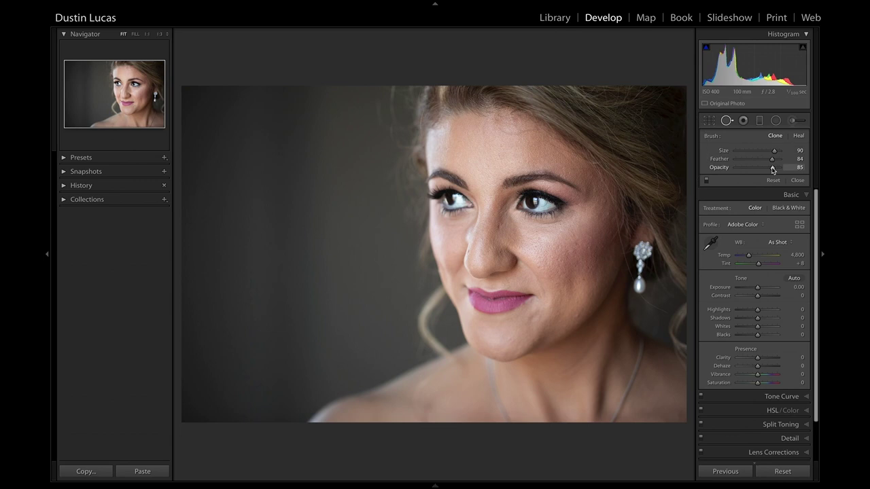
{"action": "left_click_drag", "start_coordinate": [772, 169], "coordinate": [780, 170]}
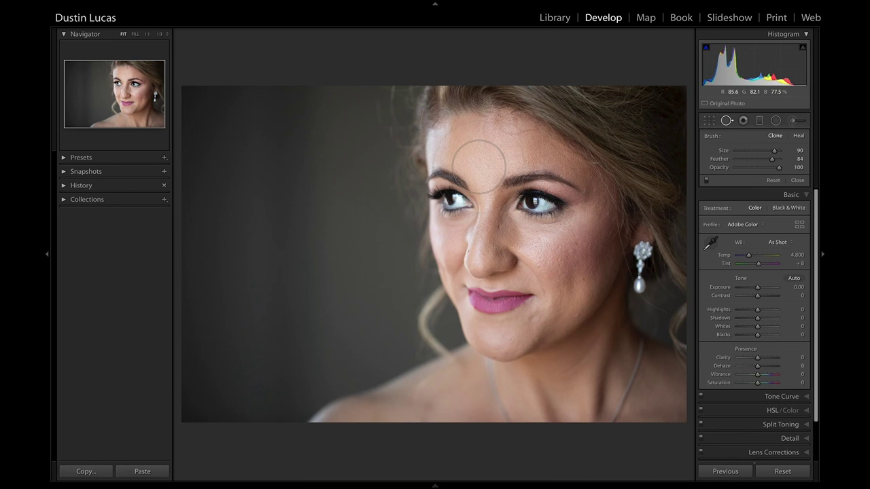
Zoom to 1:1 on the cheek and set the clone brush to size 48, feather 100
{"action": "key", "text": "z"}
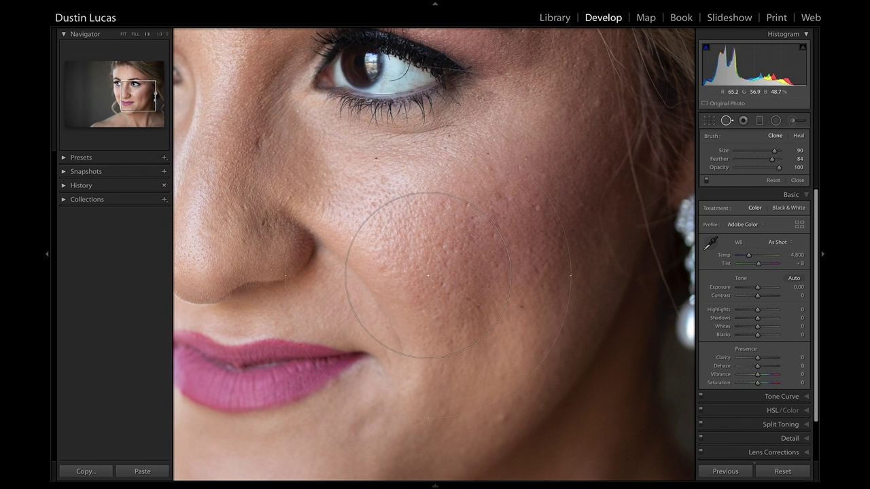
{"action": "scroll", "coordinate": [428, 275], "scroll_direction": "down", "scroll_amount": 4}
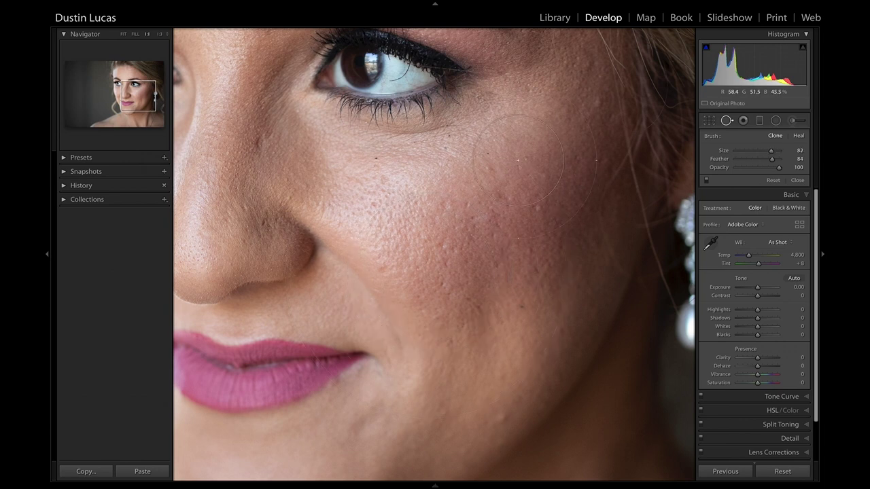
{"action": "scroll", "coordinate": [490, 153], "scroll_direction": "down", "scroll_amount": 2}
{"action": "scroll", "coordinate": [644, 371], "scroll_direction": "up", "scroll_amount": 3}
{"action": "scroll", "coordinate": [644, 370], "scroll_direction": "up", "scroll_amount": 2}
{"action": "scroll", "coordinate": [644, 370], "scroll_direction": "down", "scroll_amount": 10}
{"action": "scroll", "coordinate": [644, 370], "scroll_direction": "up", "scroll_amount": 5}
{"action": "scroll", "coordinate": [538, 207], "scroll_direction": "down", "scroll_amount": 1}
Place a clone spot on the upper cheek, undo and redo it, and show the toolbar
{"action": "left_click", "coordinate": [538, 207]}
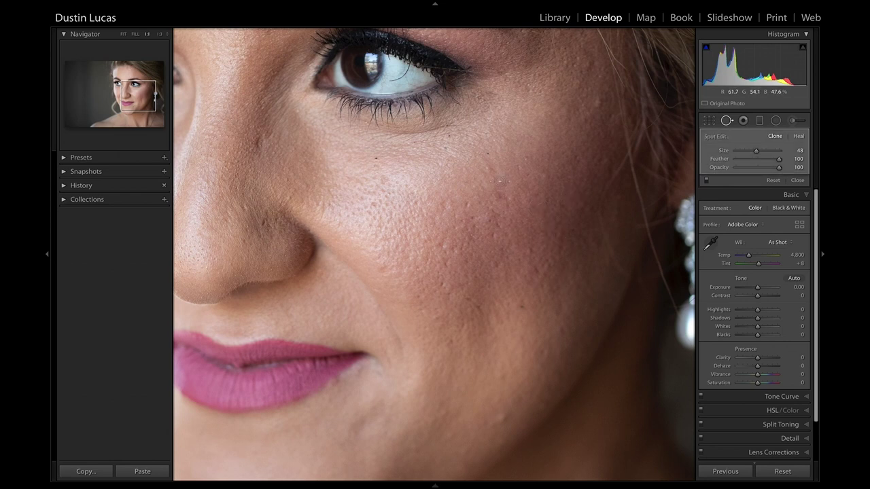
{"action": "key", "text": "ctrl+z"}
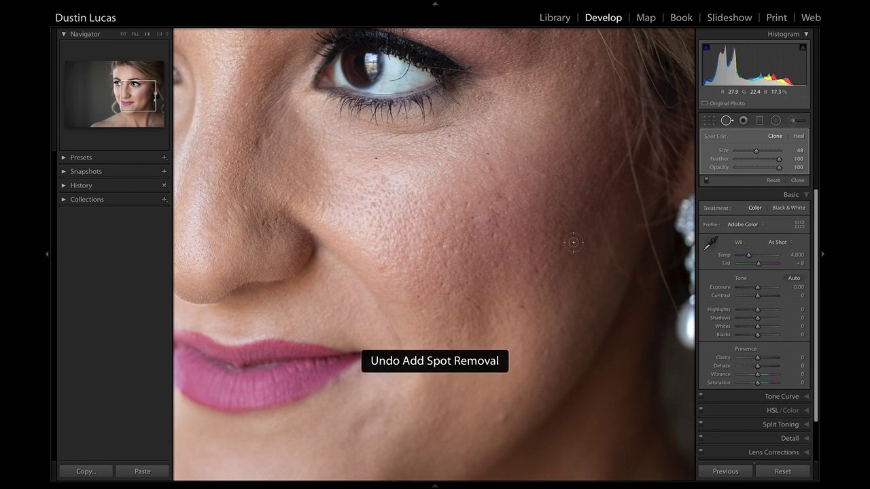
{"action": "key", "text": "ctrl+shift+z"}
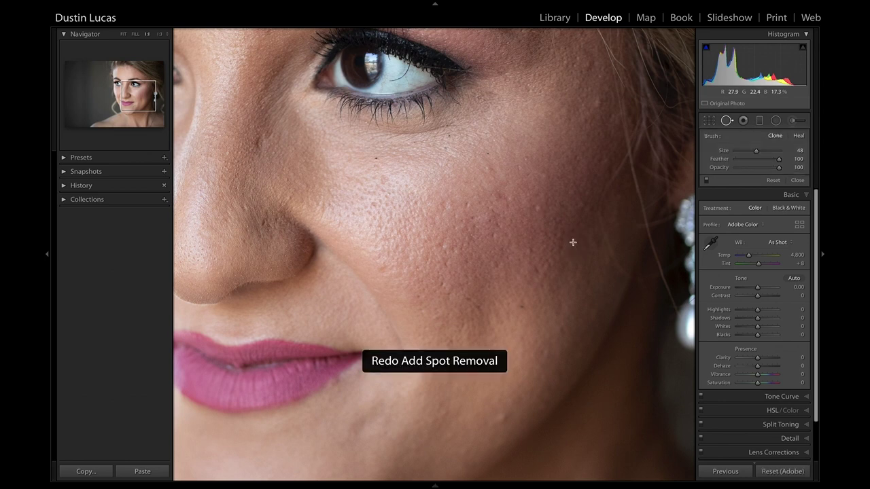
{"action": "key", "text": "t"}
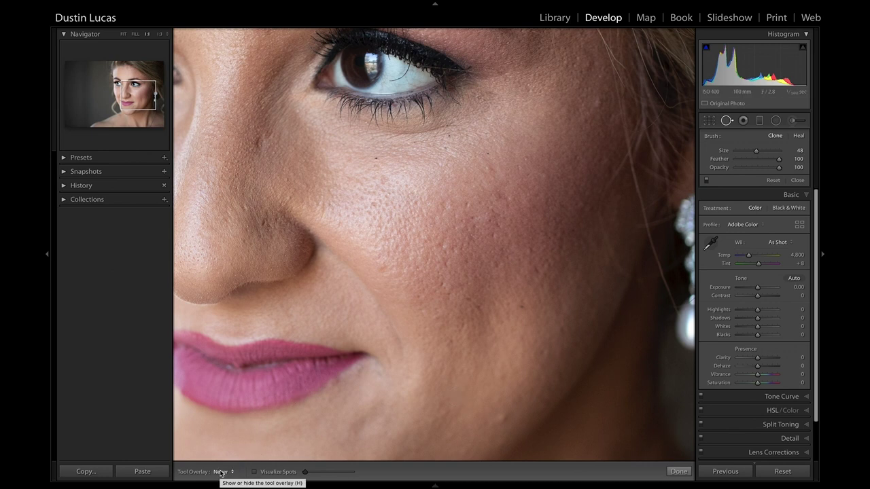
Toggle spot outlines, move and delete the first cheek spot, and undo a trial spot
{"action": "key", "text": "h"}
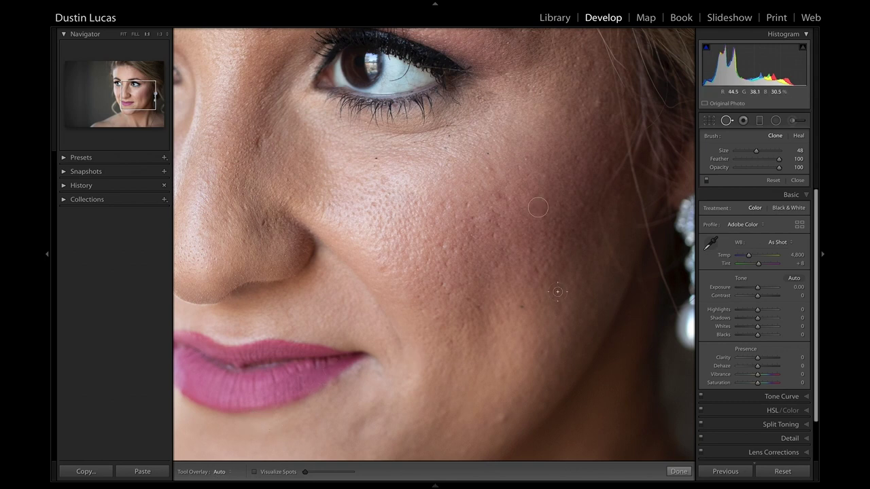
{"action": "left_click", "coordinate": [538, 207], "text": "alt"}
{"action": "key", "text": "h"}
{"action": "key", "text": "h"}
{"action": "mouse_move", "coordinate": [537, 210]}
{"action": "left_mouse_down"}
{"action": "mouse_move", "coordinate": [553, 219]}
{"action": "mouse_move", "coordinate": [538, 207]}
{"action": "left_mouse_up"}
{"action": "key", "text": "Delete"}
{"action": "left_click_drag", "start_coordinate": [556, 225], "coordinate": [659, 320]}
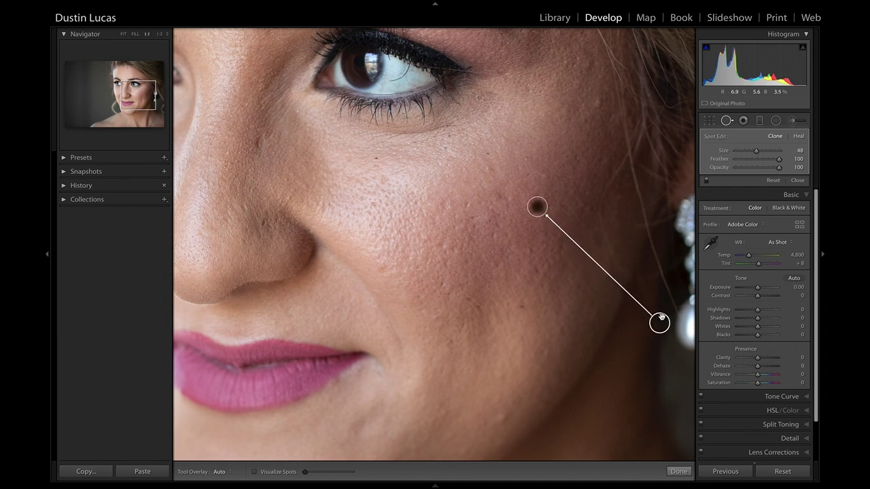
{"action": "key", "text": "ctrl+z"}
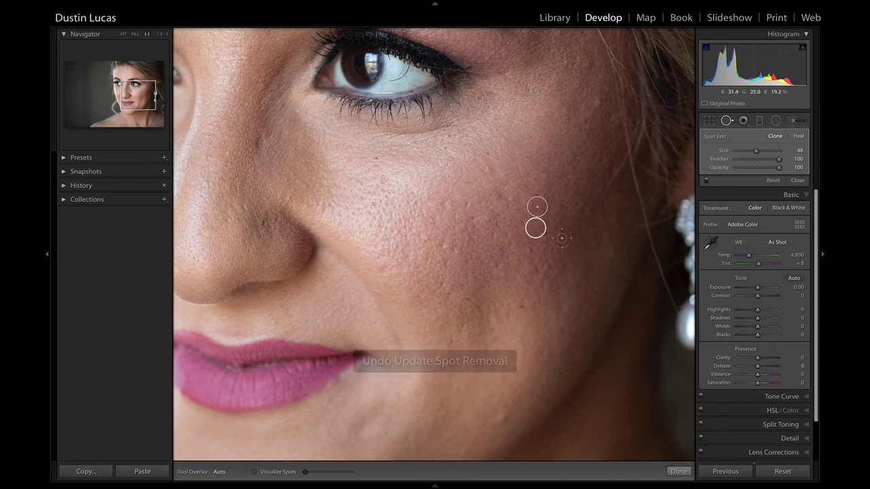
{"action": "key", "text": "ctrl+z"}
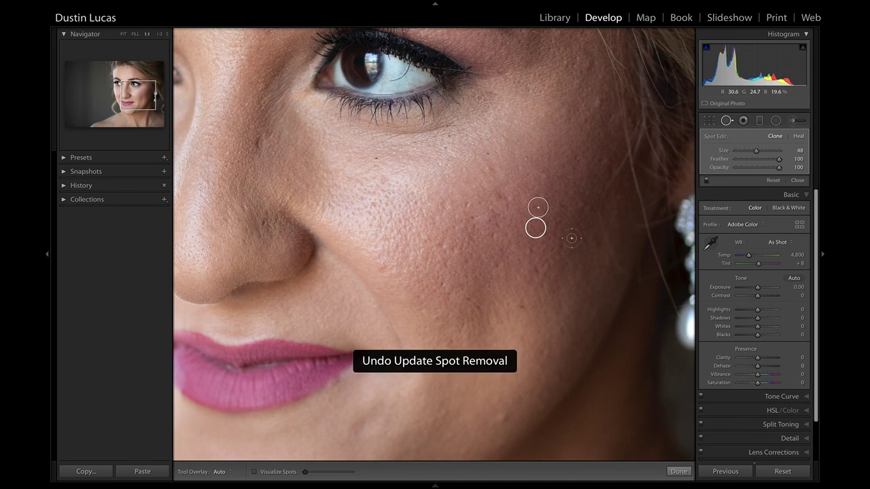
{"action": "key", "text": "ctrl+z"}
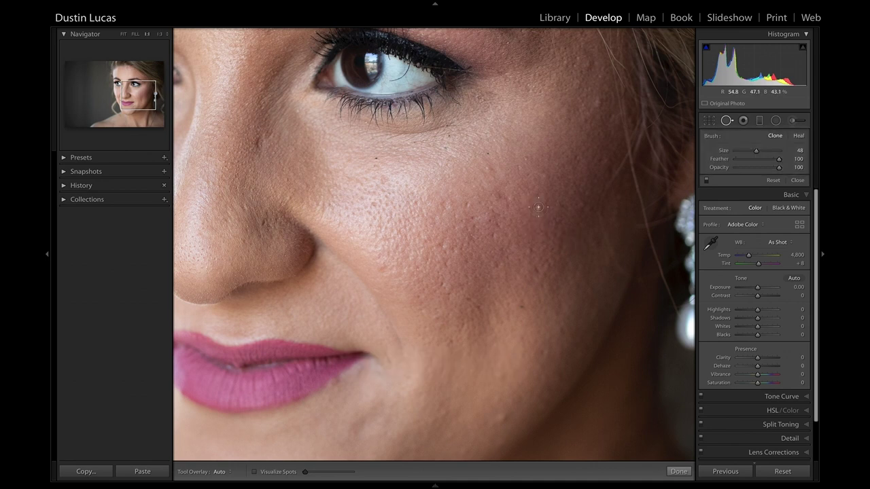
Add clone spots on the cheek, outer eye, lower cheek, jawline and toward the chin
{"action": "scroll", "coordinate": [537, 208], "scroll_direction": "down", "scroll_amount": 3}
{"action": "left_click", "coordinate": [538, 208]}
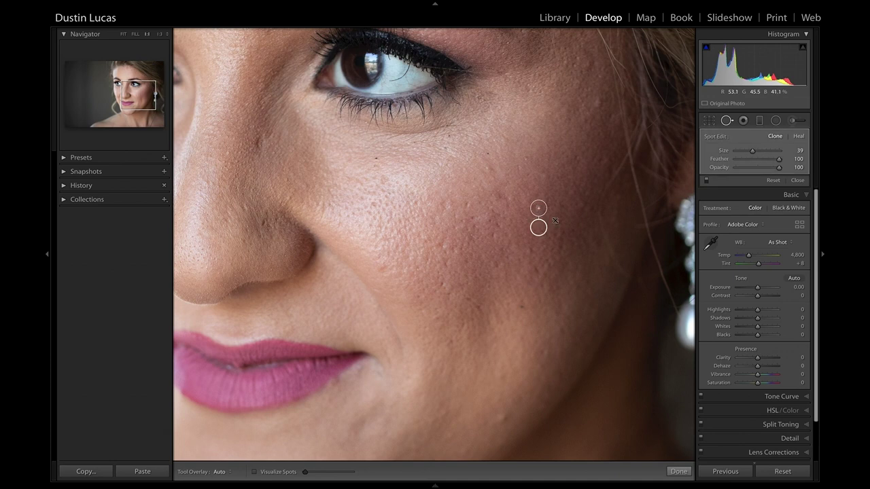
{"action": "scroll", "coordinate": [598, 102], "scroll_direction": "up", "scroll_amount": 3}
{"action": "left_click", "coordinate": [597, 101]}
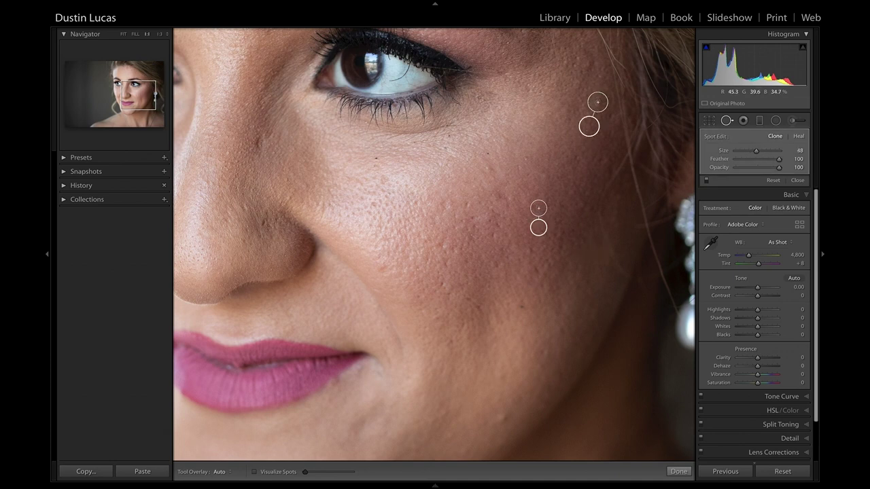
{"action": "left_click", "coordinate": [500, 195]}
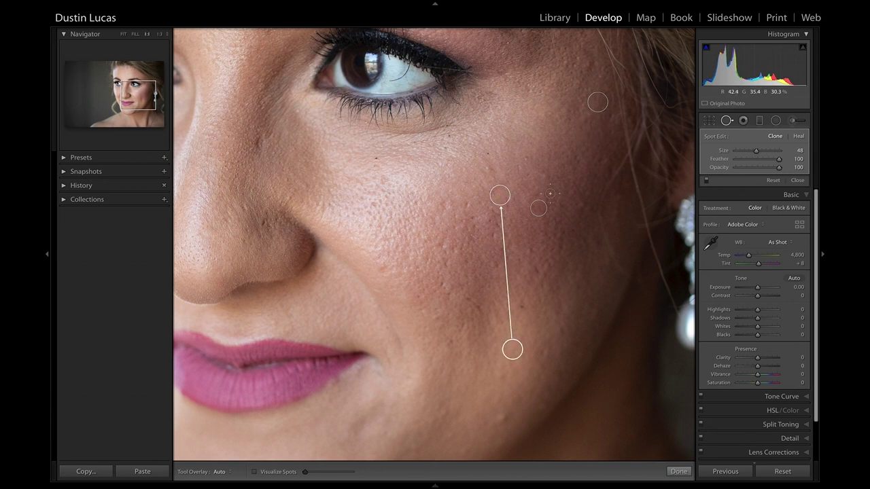
{"action": "mouse_move", "coordinate": [516, 345]}
{"action": "left_mouse_down"}
{"action": "mouse_move", "coordinate": [534, 210]}
{"action": "mouse_move", "coordinate": [526, 189]}
{"action": "mouse_move", "coordinate": [479, 200]}
{"action": "left_mouse_up"}
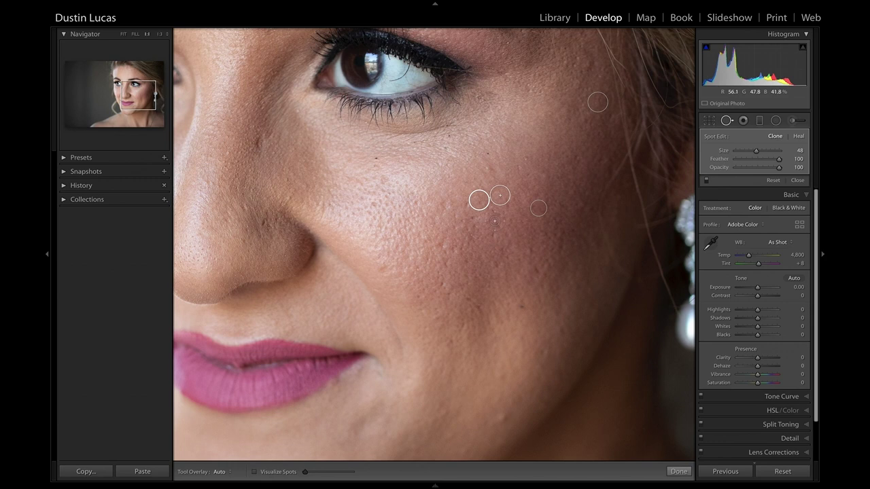
{"action": "left_click", "coordinate": [498, 225]}
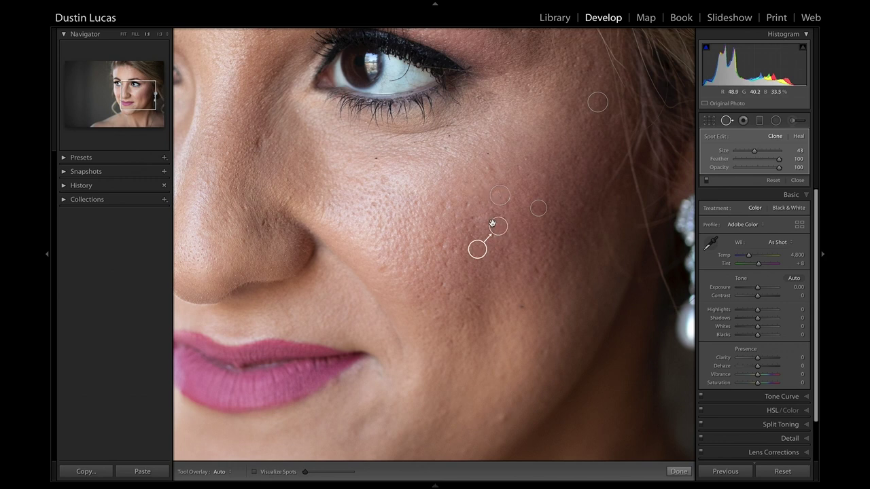
{"action": "left_click", "coordinate": [522, 306]}
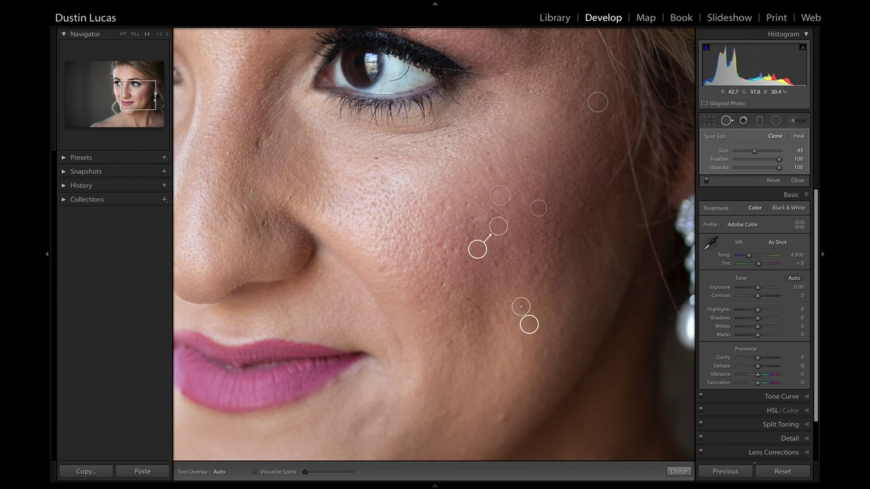
{"action": "scroll", "coordinate": [500, 418], "scroll_direction": "up", "scroll_amount": 3}
{"action": "left_click", "coordinate": [500, 417]}
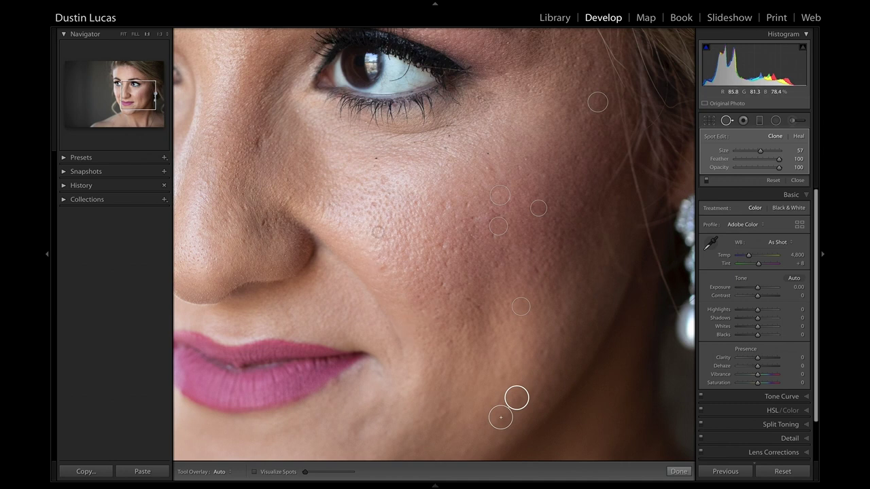
{"action": "mouse_move", "coordinate": [310, 214]}
{"action": "left_mouse_down"}
{"action": "mouse_move", "coordinate": [406, 284]}
{"action": "mouse_move", "coordinate": [363, 222]}
{"action": "left_mouse_up"}
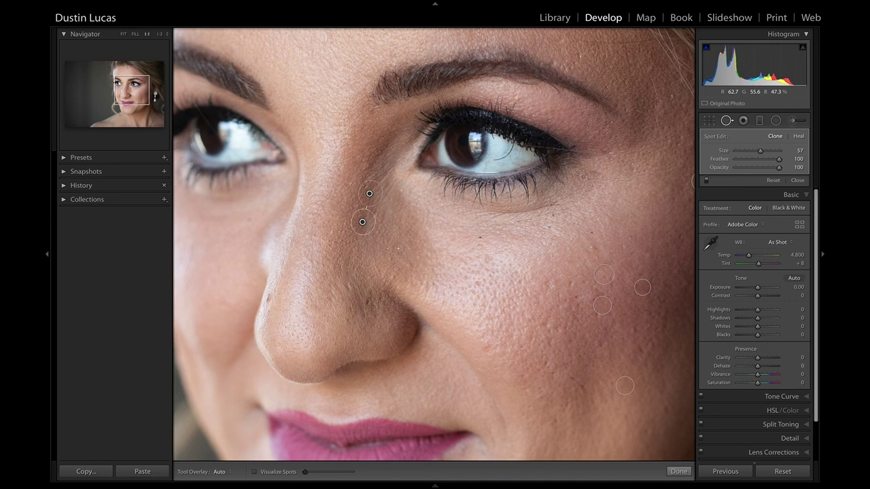
Compare before/after and set Tool Overlay to Never so spot outlines stay hidden
{"action": "key", "text": "backslash"}
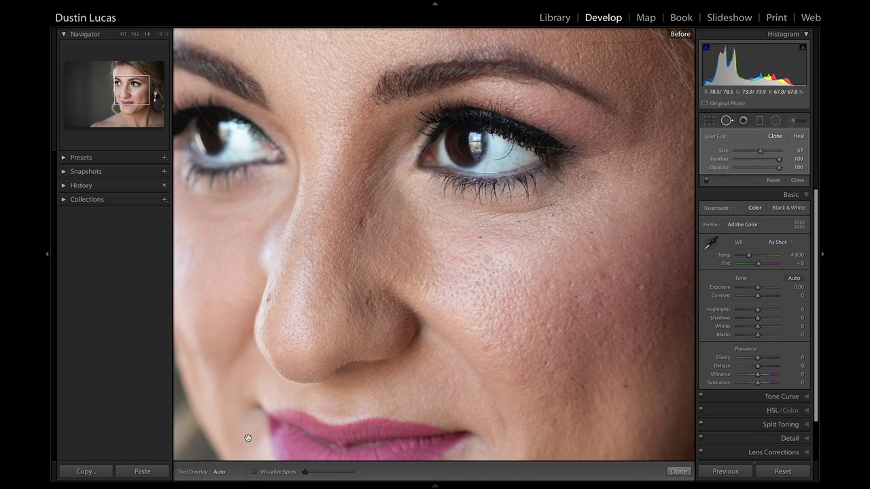
{"action": "left_click", "coordinate": [223, 471]}
{"action": "left_click", "coordinate": [224, 443]}
{"action": "left_click", "coordinate": [222, 472]}
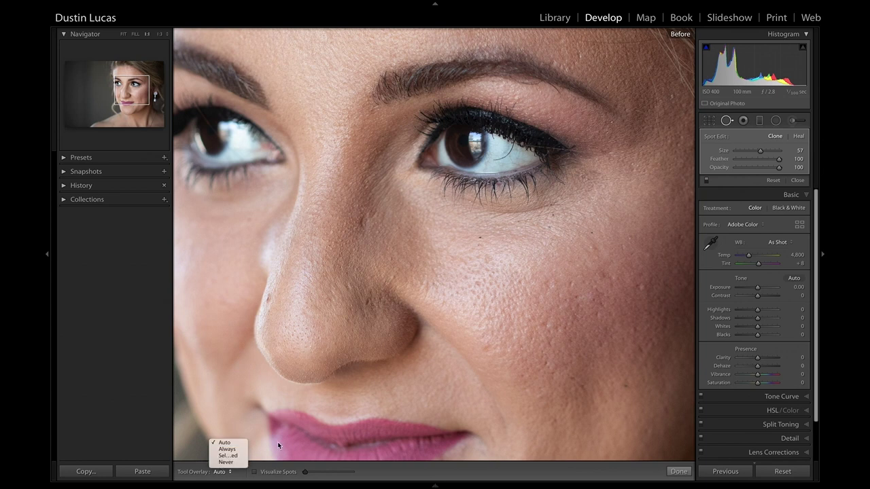
{"action": "left_click", "coordinate": [225, 462]}
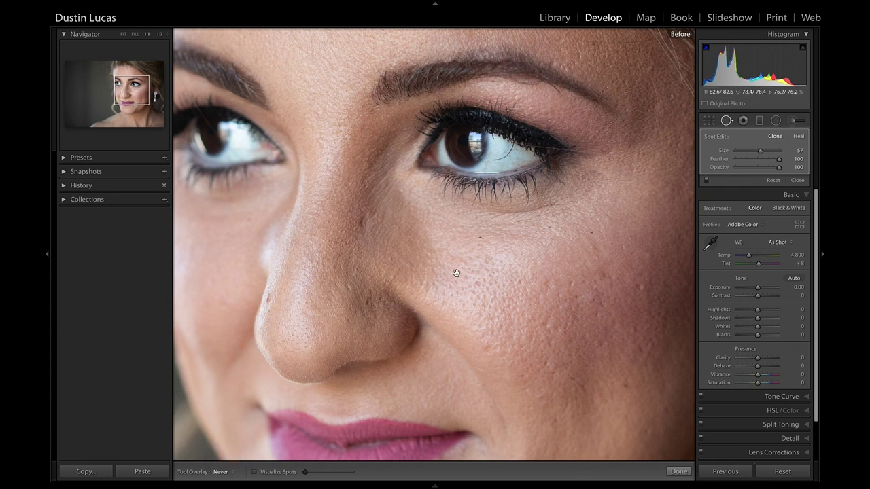
{"action": "key", "text": "backslash"}
{"action": "key", "text": "backslash"}
{"action": "key", "text": "backslash"}
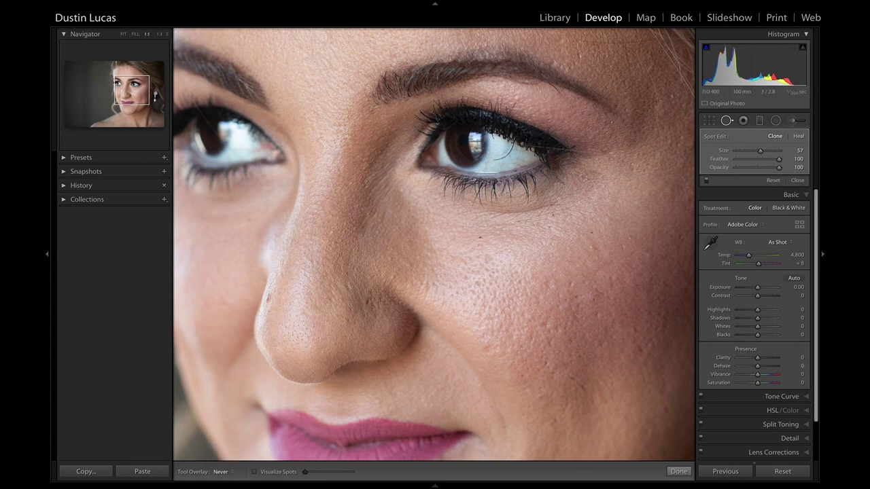
{"action": "key", "text": "backslash"}
{"action": "key", "text": "backslash"}
{"action": "key", "text": "backslash"}
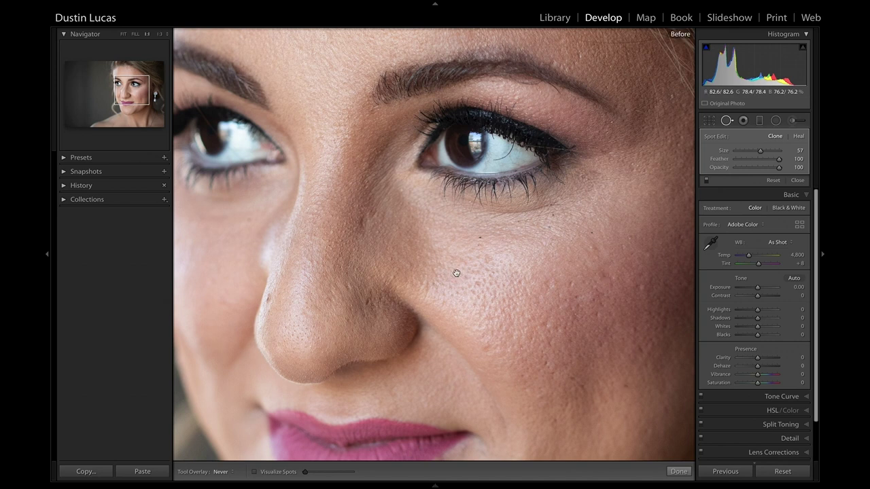
{"action": "key", "text": "backslash"}
{"action": "key", "text": "backslash"}
{"action": "key", "text": "backslash"}
{"action": "key", "text": "backslash"}
{"action": "key", "text": "backslash"}
{"action": "key", "text": "backslash"}
{"action": "key", "text": "backslash"}
{"action": "key", "text": "backslash"}
{"action": "key", "text": "backslash"}
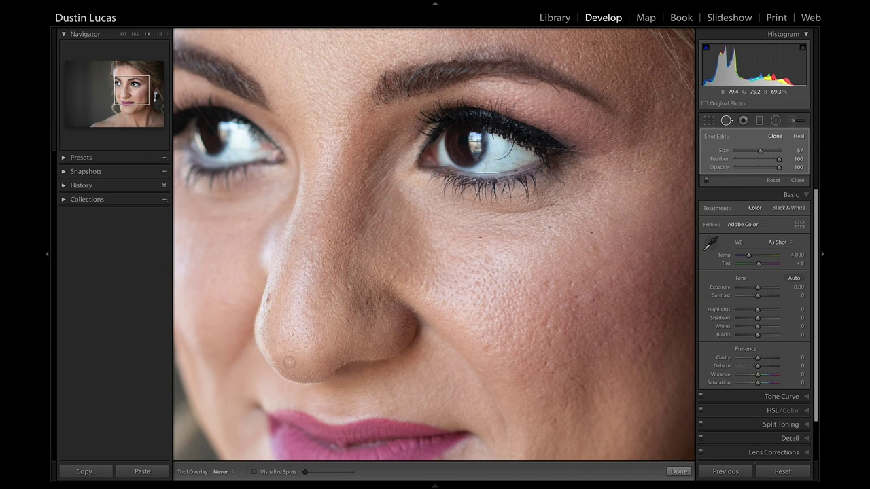
{"action": "left_click", "coordinate": [222, 472]}
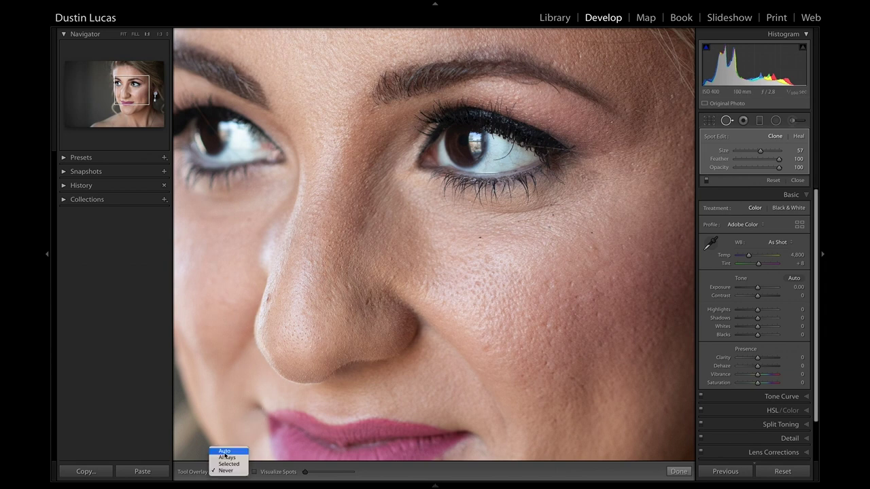
{"action": "left_click", "coordinate": [224, 451]}
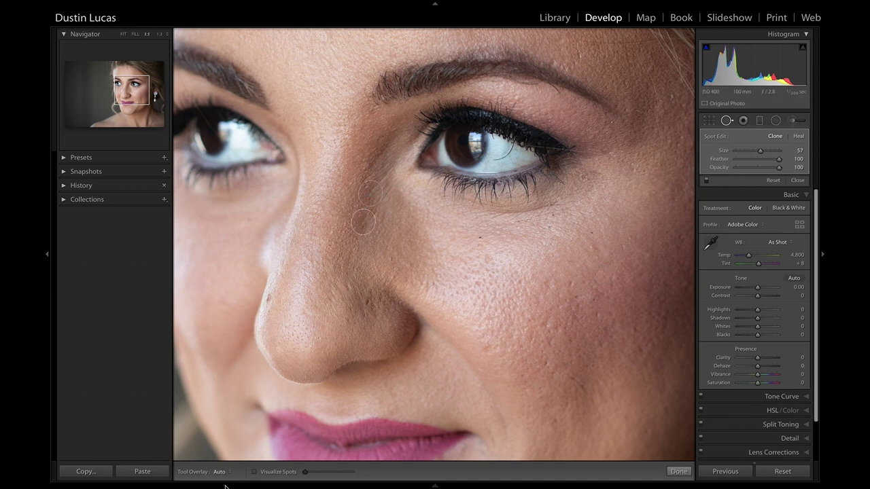
{"action": "mouse_move", "coordinate": [221, 475]}
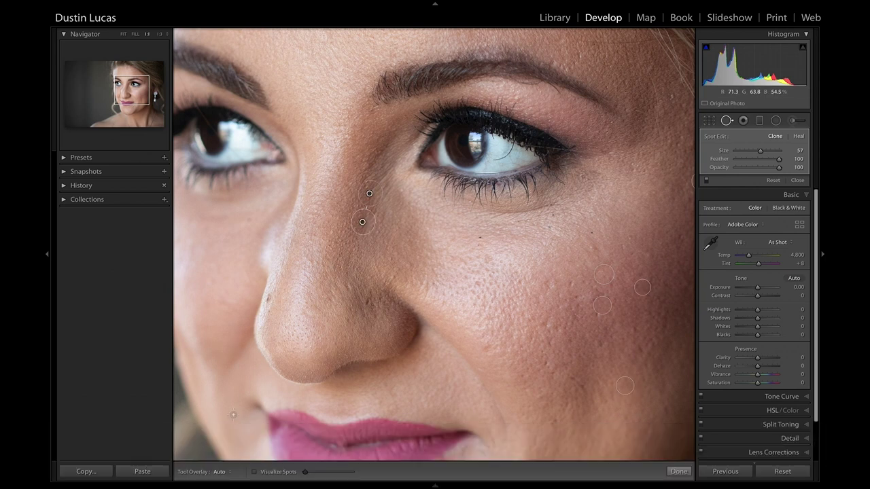
{"action": "left_click", "coordinate": [224, 473]}
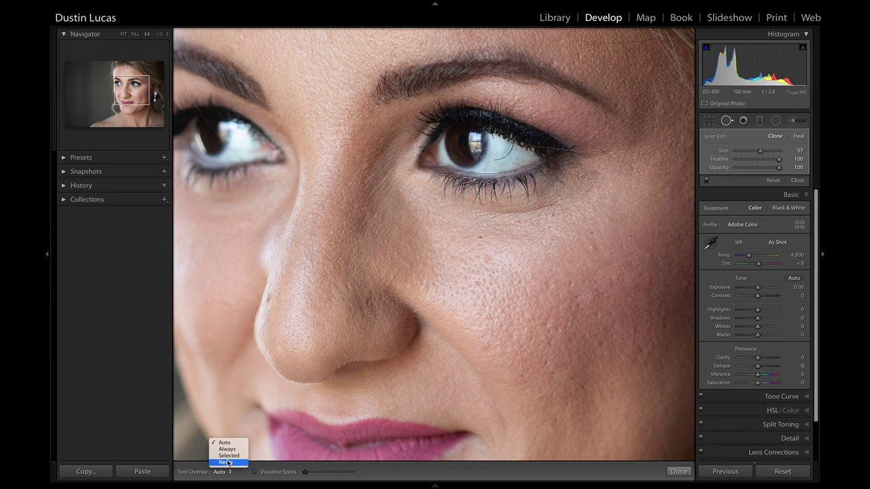
{"action": "left_click", "coordinate": [229, 463]}
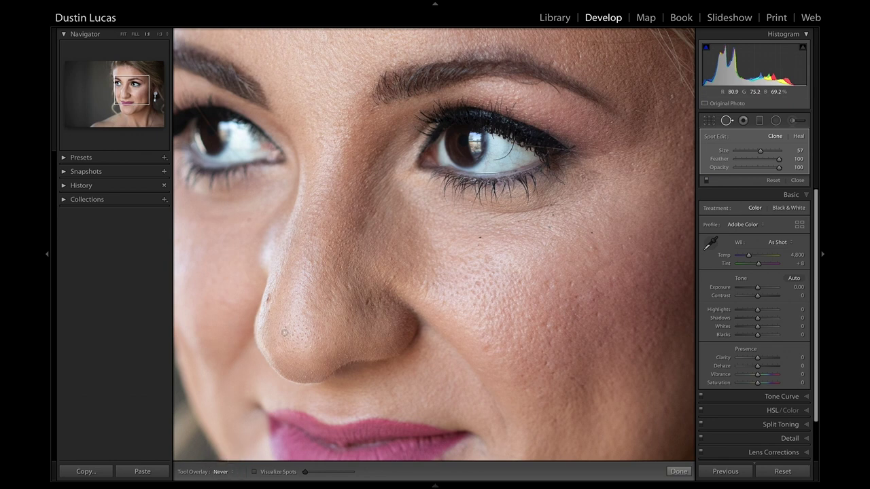
Shrink the brush to size 30 and remove the nose-crease blemish
{"action": "scroll", "coordinate": [268, 296], "scroll_direction": "down", "scroll_amount": 5}
{"action": "left_click", "coordinate": [367, 303]}
{"action": "mouse_move", "coordinate": [410, 306]}
{"action": "left_mouse_down"}
{"action": "mouse_move", "coordinate": [428, 291]}
{"action": "mouse_move", "coordinate": [396, 297]}
{"action": "mouse_move", "coordinate": [458, 222]}
{"action": "mouse_move", "coordinate": [413, 293]}
{"action": "left_mouse_up"}
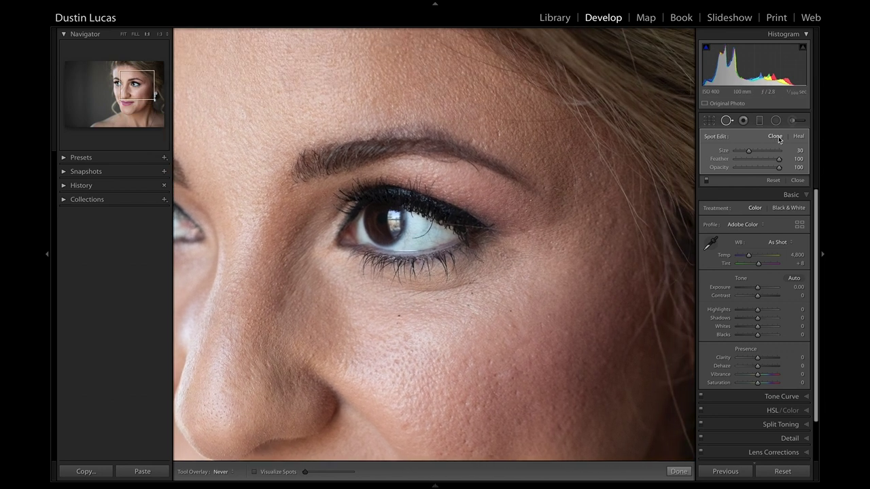
Switch to Heal and paint strokes across the forehead at opacity 62
{"action": "key", "text": "shift"}
{"action": "key", "text": "shift+t"}
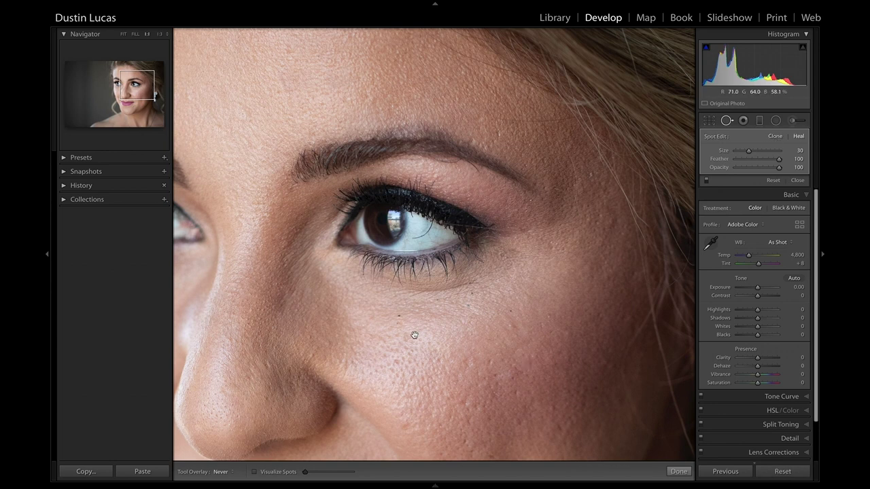
{"action": "left_click_drag", "start_coordinate": [402, 329], "coordinate": [508, 334]}
{"action": "left_click_drag", "start_coordinate": [412, 287], "coordinate": [442, 311]}
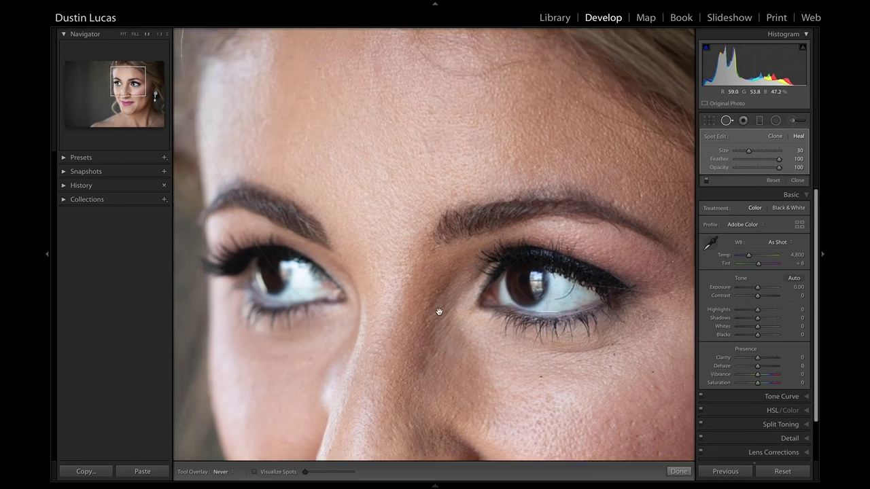
{"action": "left_click_drag", "start_coordinate": [430, 133], "coordinate": [425, 228]}
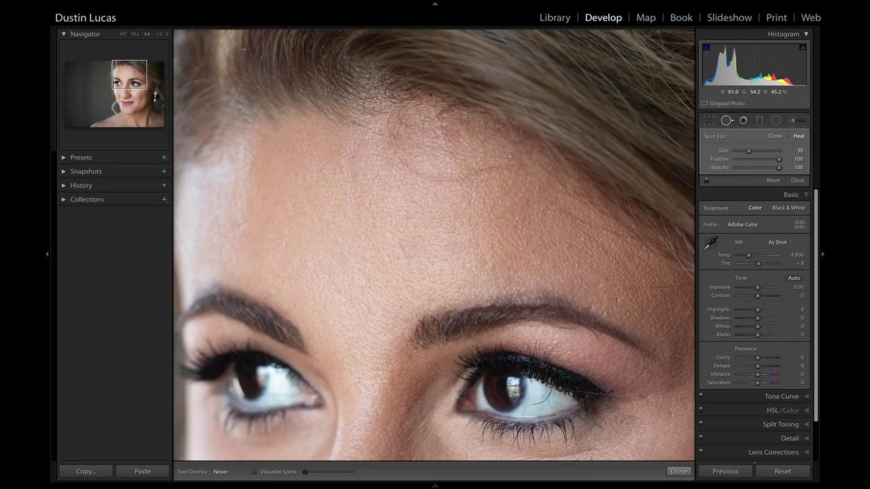
{"action": "mouse_move", "coordinate": [501, 166]}
{"action": "left_mouse_down"}
{"action": "mouse_move", "coordinate": [422, 175]}
{"action": "mouse_move", "coordinate": [385, 138]}
{"action": "left_mouse_up"}
{"action": "left_click_drag", "start_coordinate": [535, 192], "coordinate": [628, 234]}
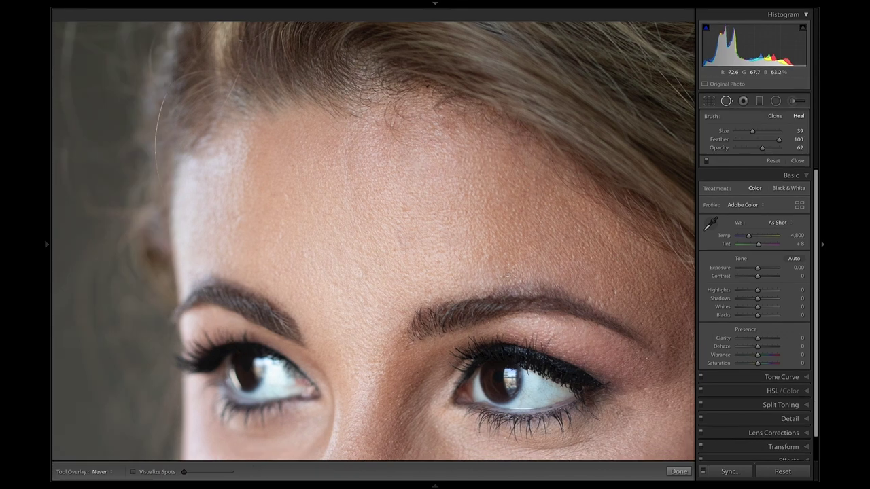
Compare the forehead with the original, fit the portrait, and turn on Visualize Spots
{"action": "key", "text": "backslash"}
{"action": "key", "text": "backslash"}
{"action": "key", "text": "backslash"}
{"action": "key", "text": "backslash"}
{"action": "key", "text": "backslash"}
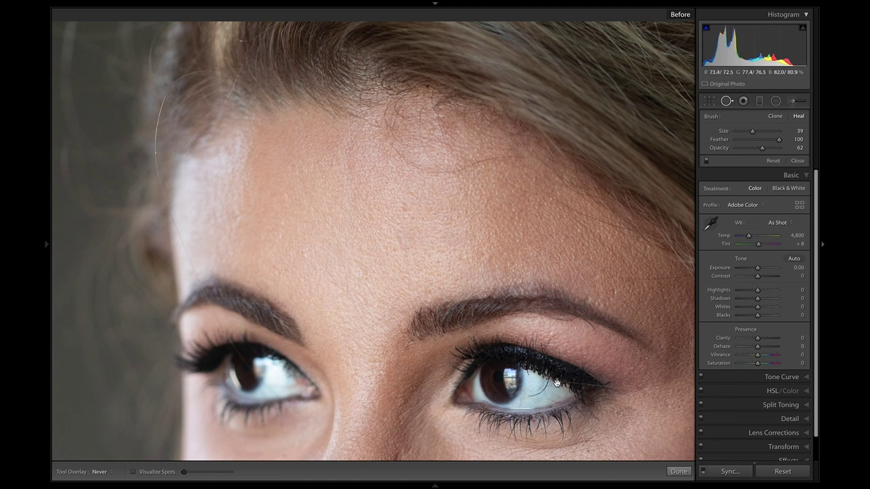
{"action": "key", "text": "backslash"}
{"action": "key", "text": "backslash"}
{"action": "key", "text": "backslash"}
{"action": "key", "text": "backslash"}
{"action": "key", "text": "backslash"}
{"action": "key", "text": "backslash"}
{"action": "key", "text": "backslash"}
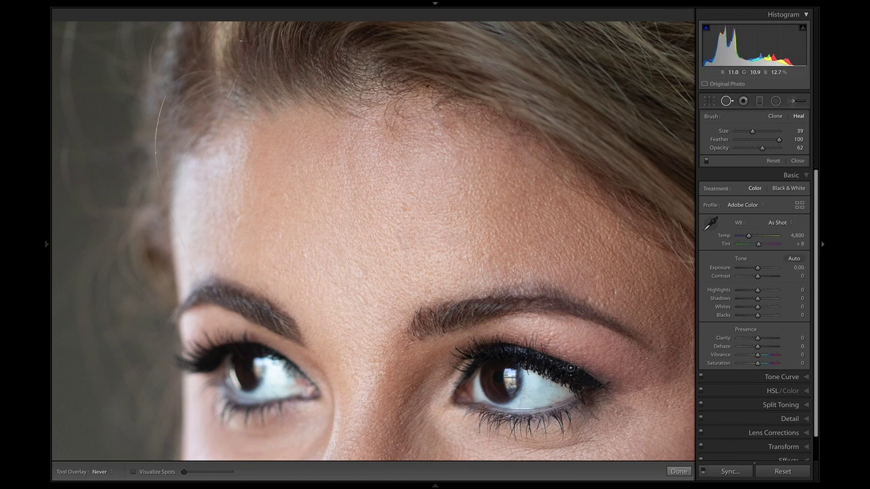
{"action": "key", "text": "z"}
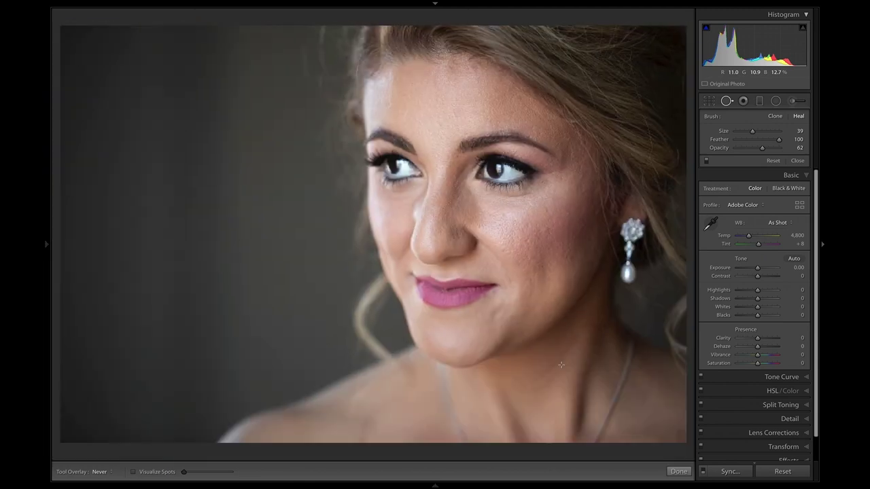
{"action": "key", "text": "backslash"}
{"action": "key", "text": "backslash"}
{"action": "key", "text": "backslash"}
{"action": "key", "text": "backslash"}
{"action": "key", "text": "a"}
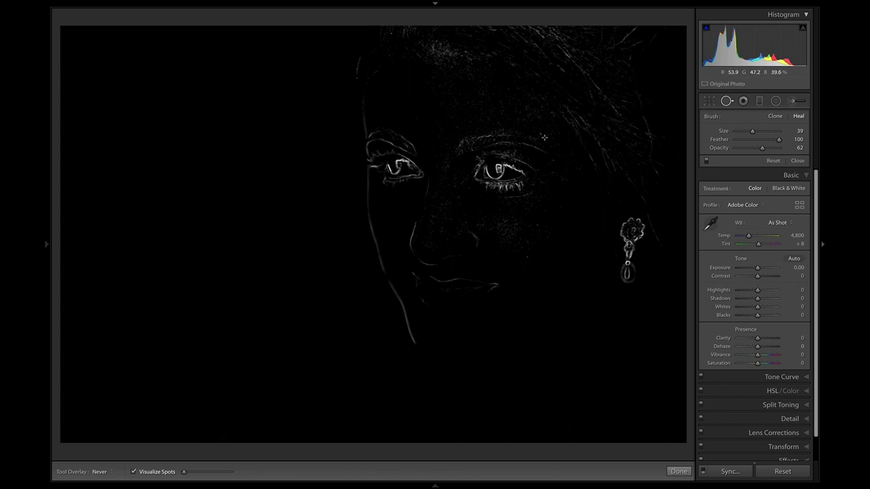
Zoom into the forehead and eyes in the Visualize Spots edge view to look for specks
{"action": "key", "text": "ctrl+equal"}
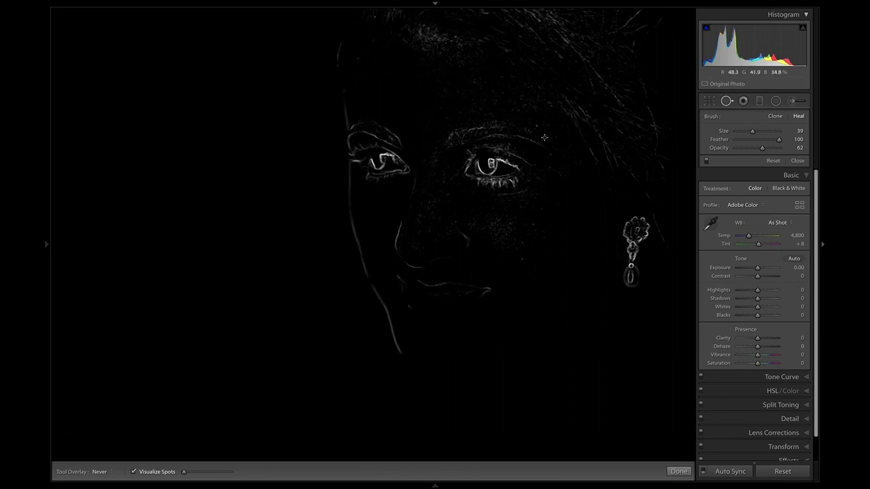
{"action": "key", "text": "ctrl+minus"}
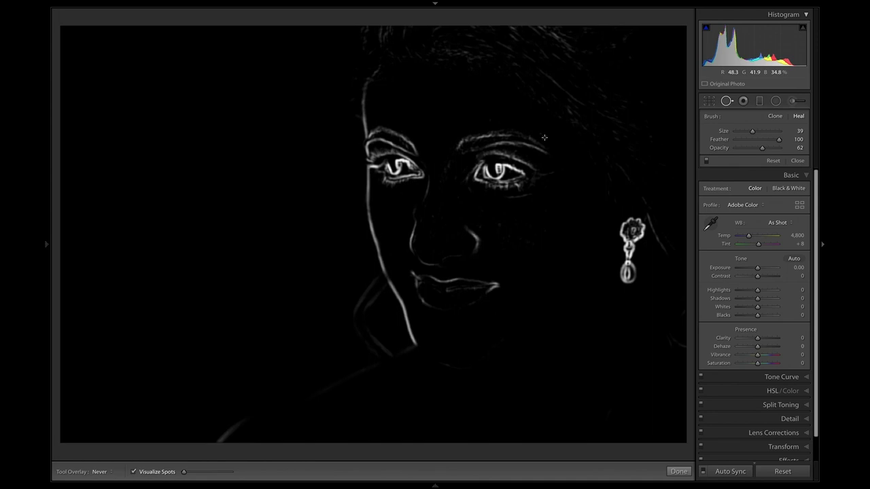
{"action": "key", "text": "z"}
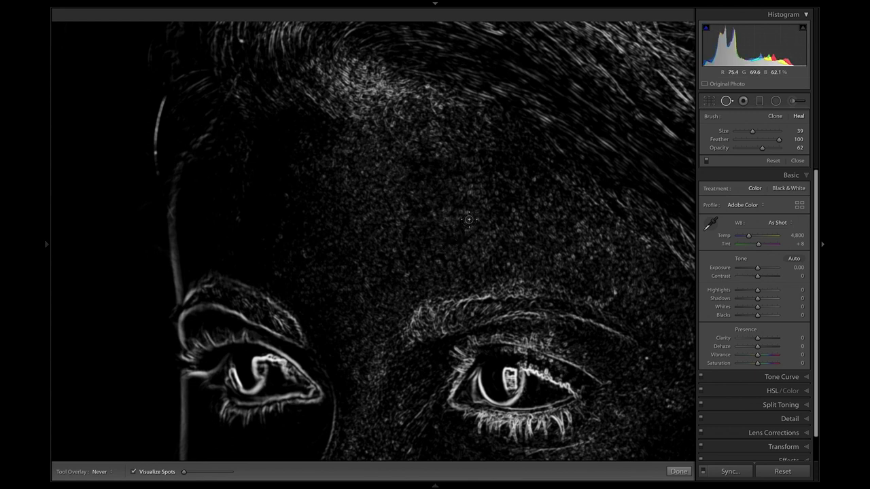
{"action": "key", "text": "q"}
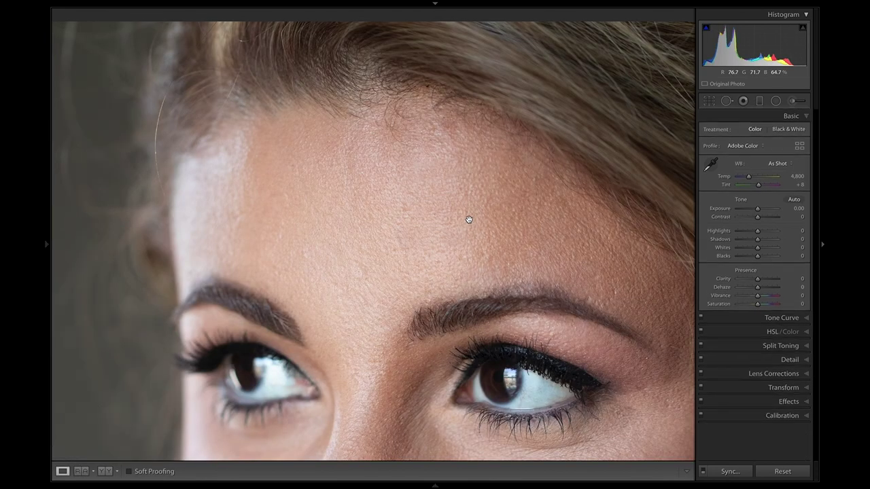
{"action": "key", "text": "q"}
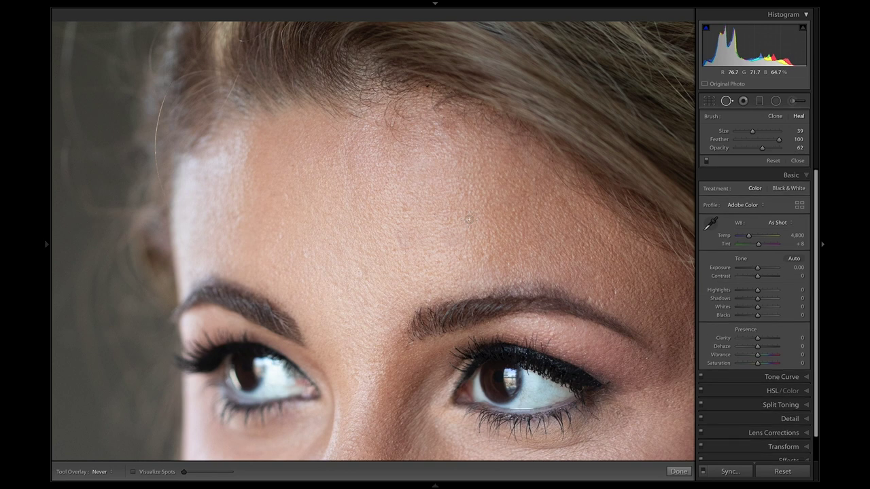
{"action": "key", "text": "a"}
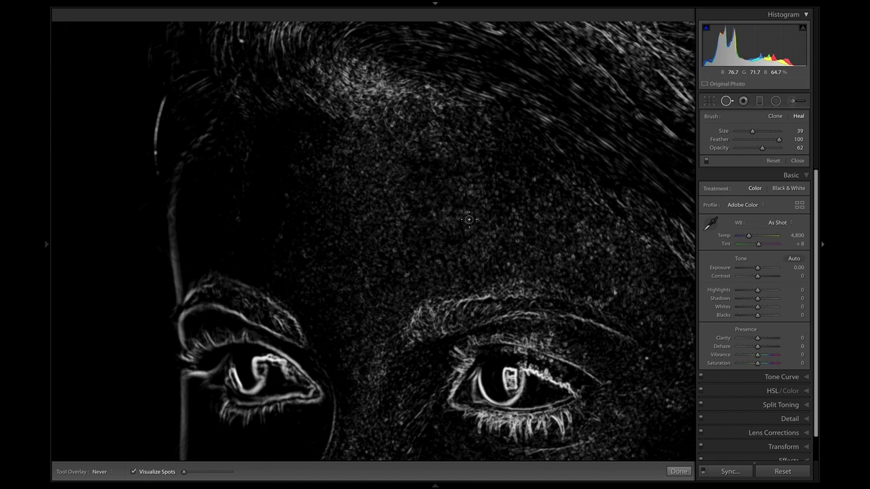
{"action": "left_click_drag", "start_coordinate": [415, 244], "coordinate": [376, 198]}
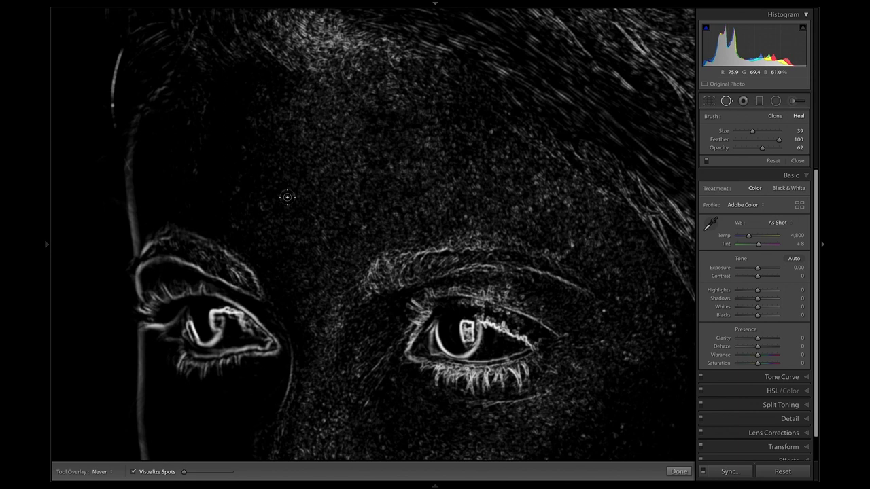
{"action": "key", "text": "z"}
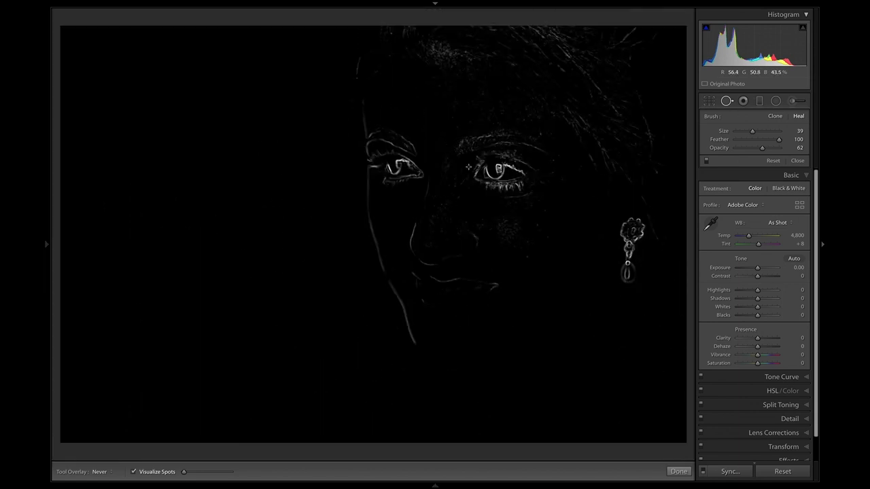
{"action": "key", "text": "z"}
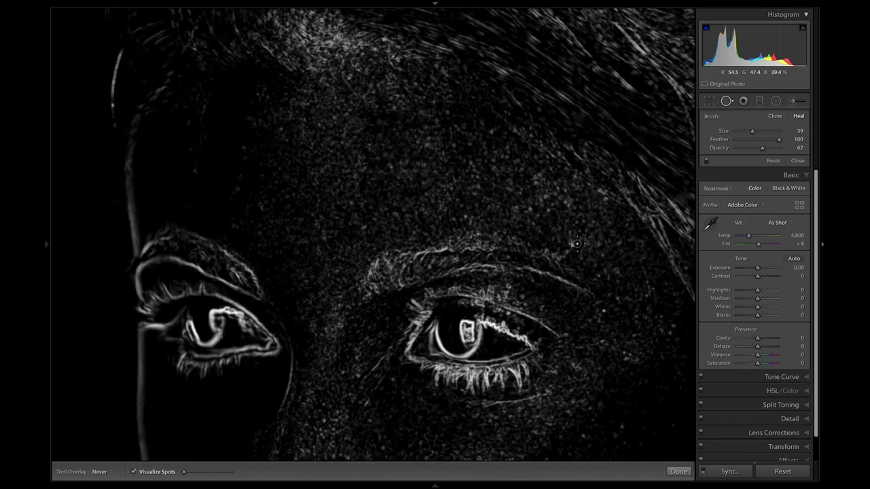
Heal the speck by the right eyebrow at size 25, then compare with Visualize Spots off
{"action": "scroll", "coordinate": [574, 245], "scroll_direction": "down", "scroll_amount": 5}
{"action": "left_click", "coordinate": [574, 246]}
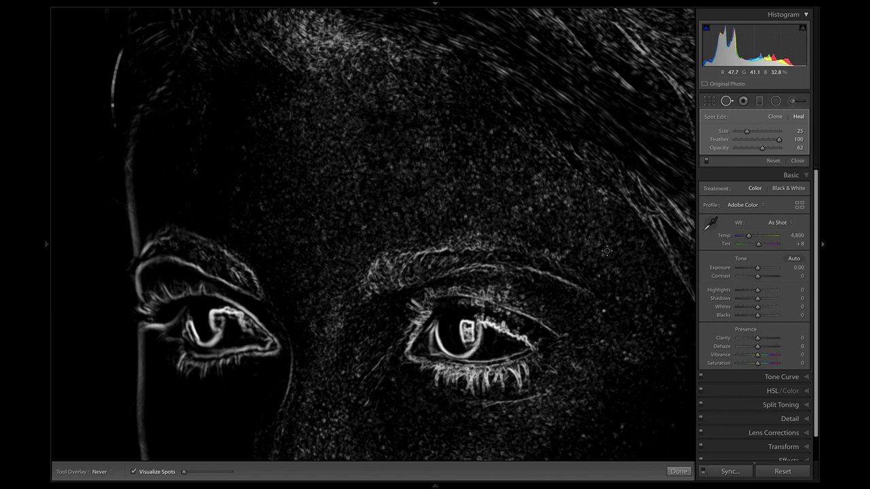
{"action": "key", "text": "a"}
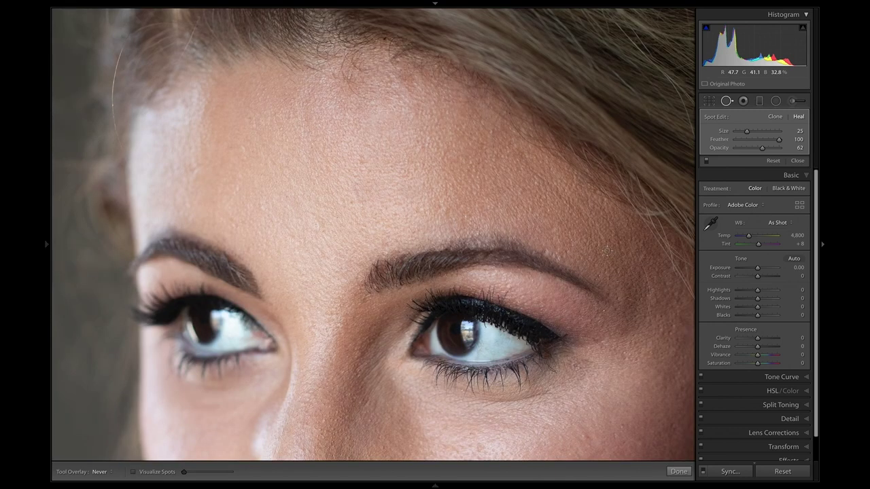
{"action": "key", "text": "backslash"}
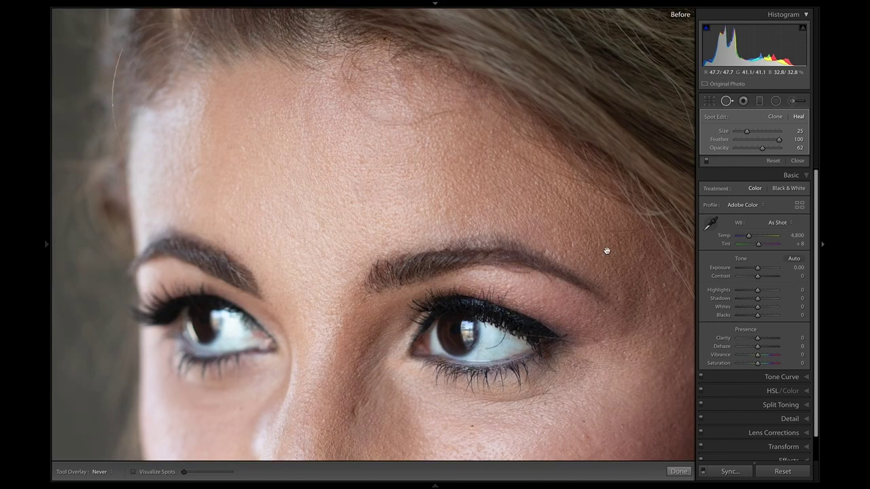
Compare with the original, check the nose and cheek in the edge map, and close Spot Removal
{"action": "key", "text": "backslash"}
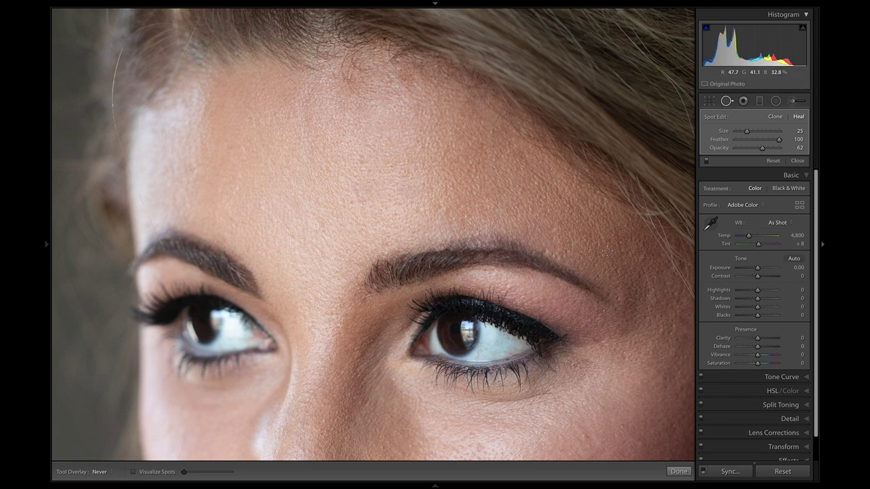
{"action": "key", "text": "backslash"}
{"action": "key", "text": "backslash"}
{"action": "key", "text": "backslash"}
{"action": "key", "text": "backslash"}
{"action": "key", "text": "backslash"}
{"action": "key", "text": "backslash"}
{"action": "key", "text": "a"}
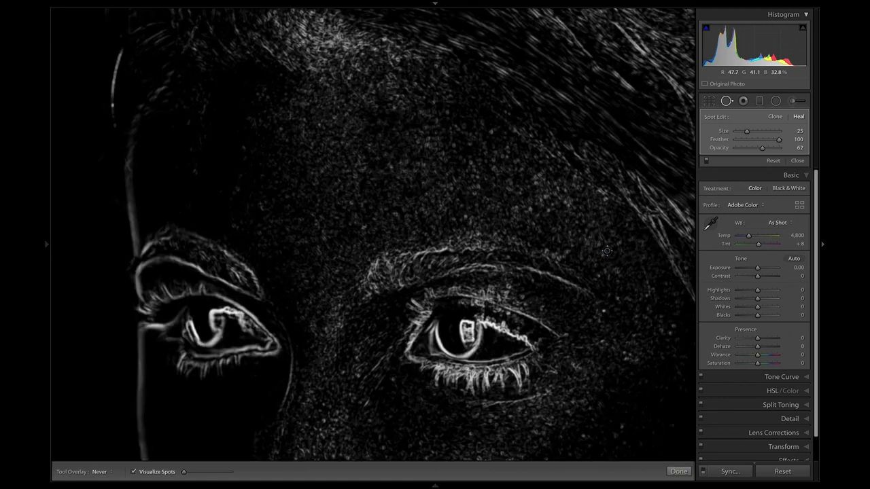
{"action": "left_click_drag", "start_coordinate": [507, 258], "coordinate": [469, 141]}
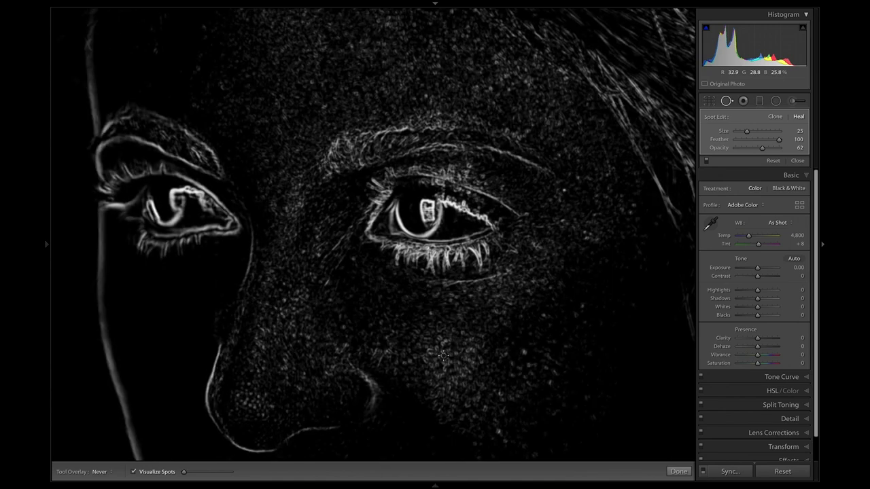
{"action": "key", "text": "a"}
{"action": "key", "text": "a"}
{"action": "key", "text": "a"}
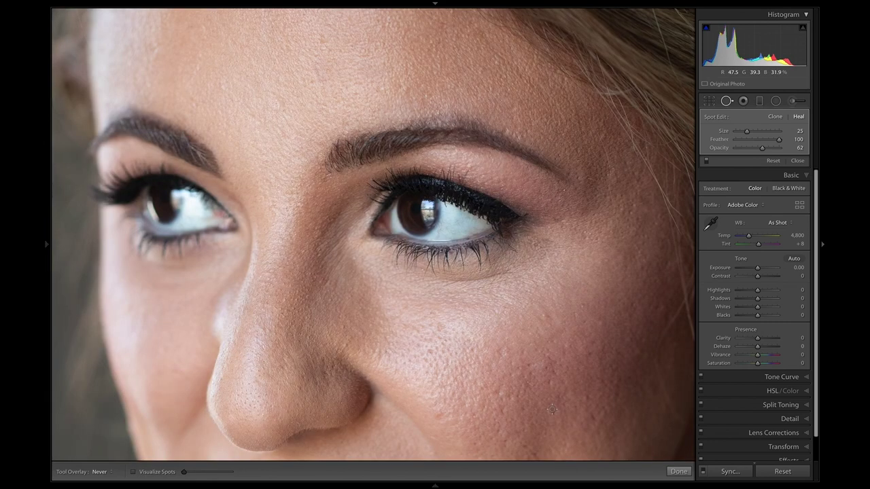
{"action": "key", "text": "a"}
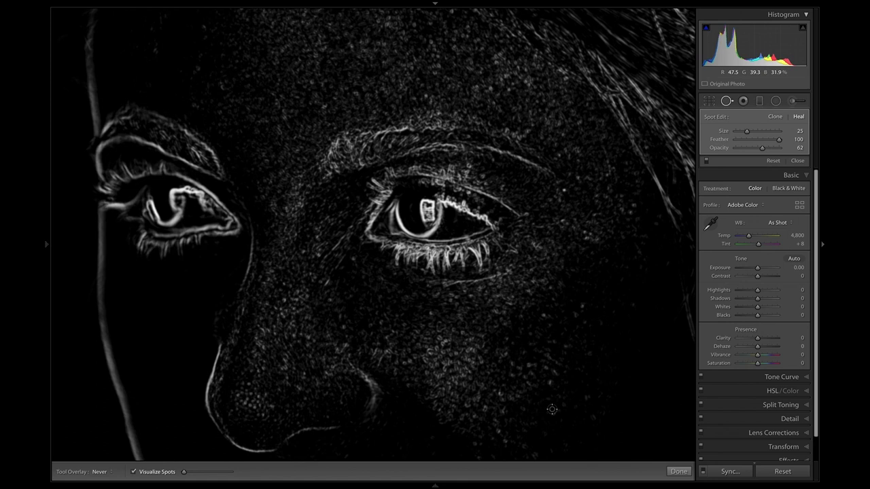
{"action": "key", "text": "q"}
{"action": "left_click", "coordinate": [552, 408]}
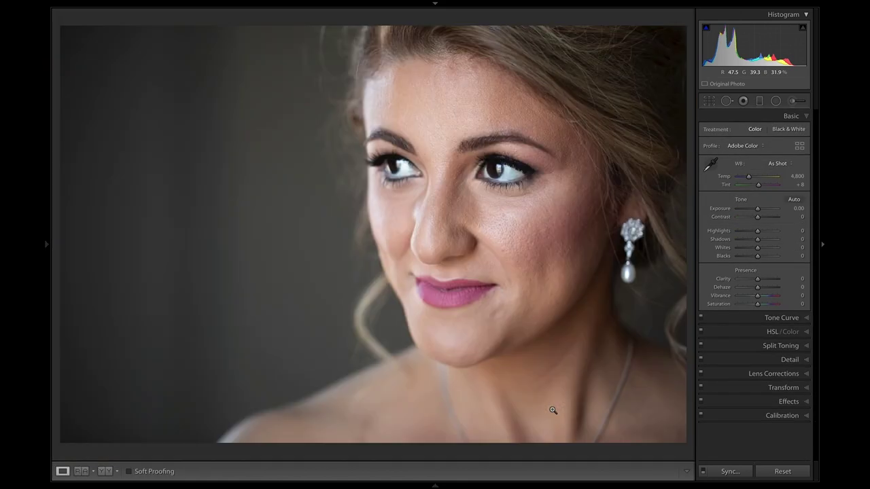
{"action": "key", "text": "backslash"}
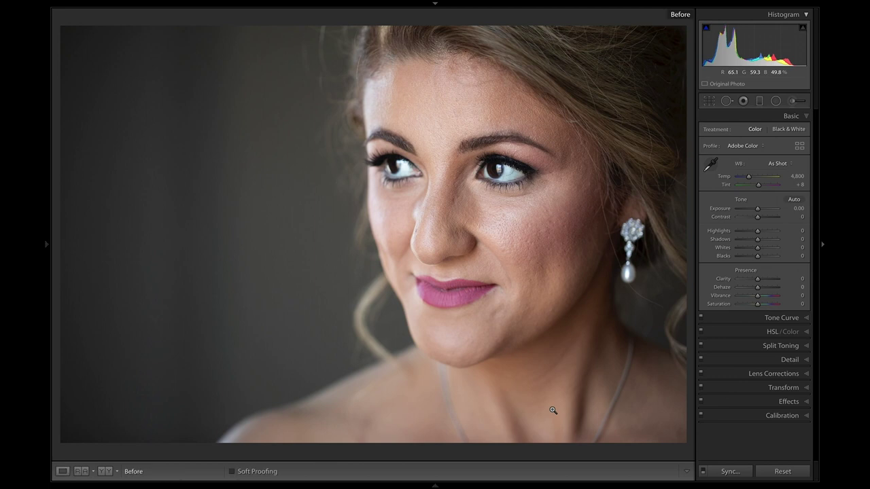
{"action": "key", "text": "backslash"}
{"action": "key", "text": "backslash"}
{"action": "key", "text": "backslash"}
{"action": "key", "text": "backslash"}
{"action": "key", "text": "backslash"}
{"action": "key", "text": "backslash"}
{"action": "key", "text": "backslash"}
{"action": "key", "text": "backslash"}
{"action": "key", "text": "backslash"}
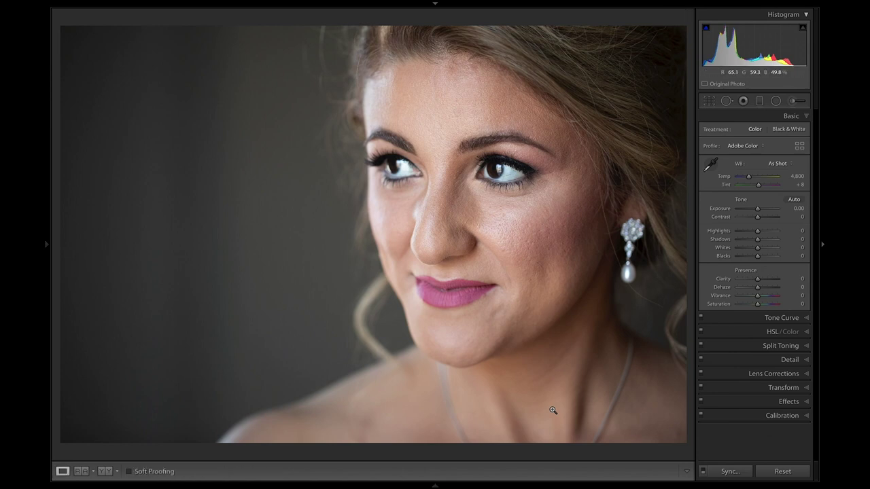
{"action": "key", "text": "q"}
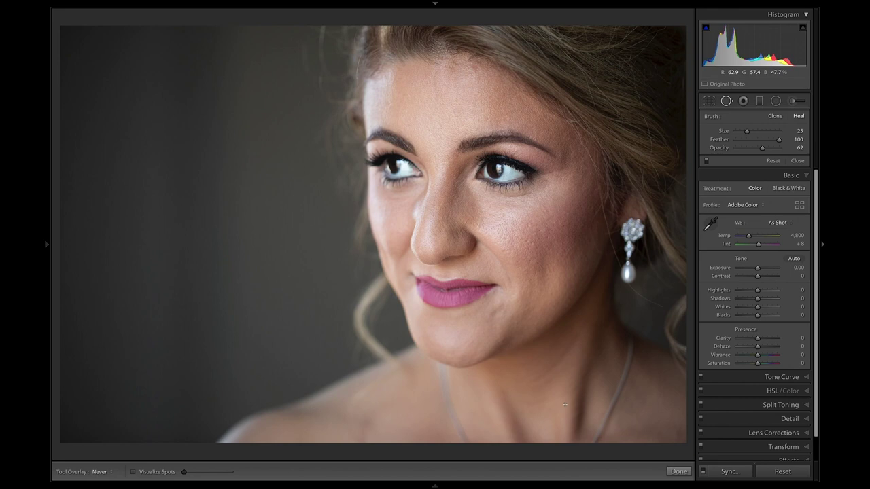
{"action": "key", "text": "q"}
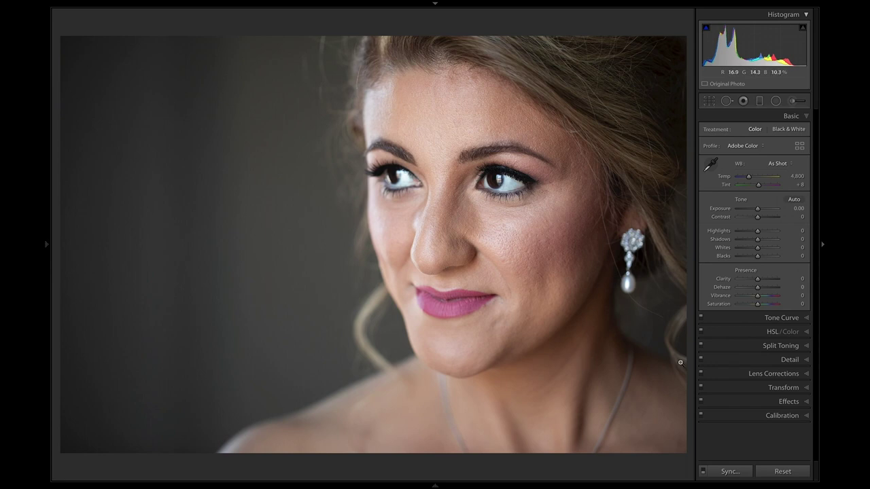
{"action": "left_click_drag", "start_coordinate": [753, 180], "coordinate": [750, 178]}
{"action": "double_click", "coordinate": [754, 187]}
{"action": "left_click", "coordinate": [778, 164]}
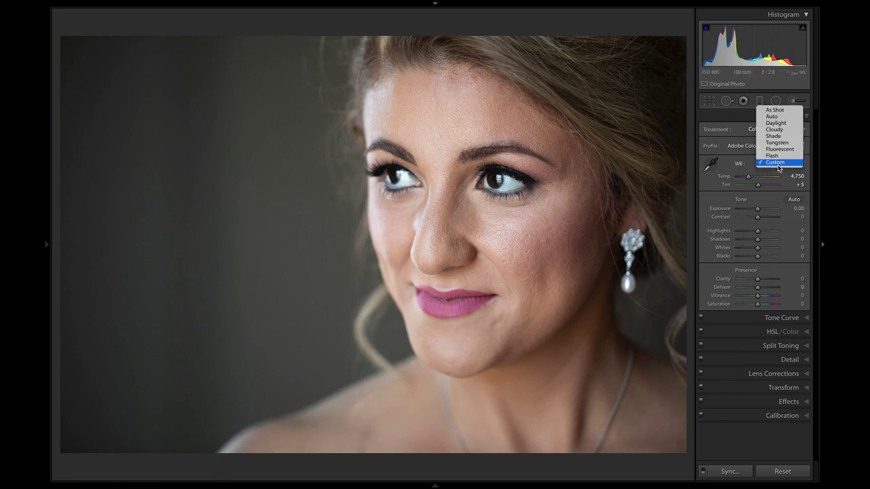
{"action": "left_click", "coordinate": [774, 110]}
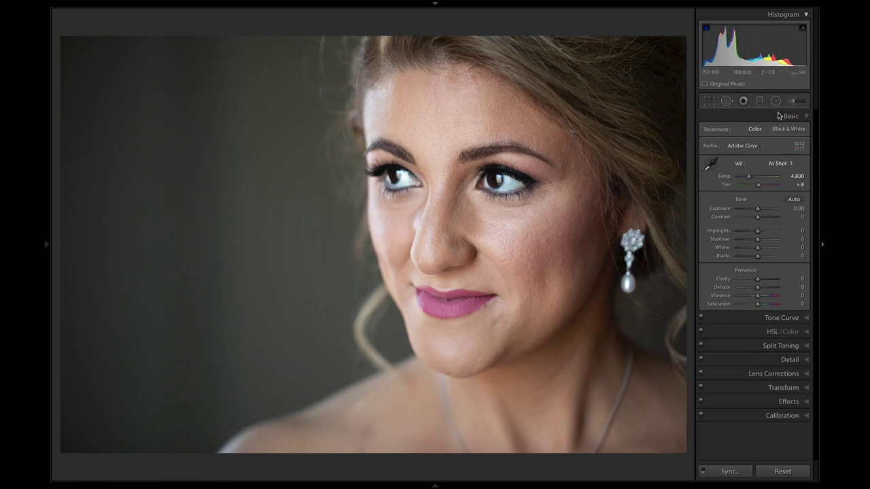
Apply Adobe Standard as the profile, then switch to DVLOP V2
{"action": "left_click", "coordinate": [746, 149]}
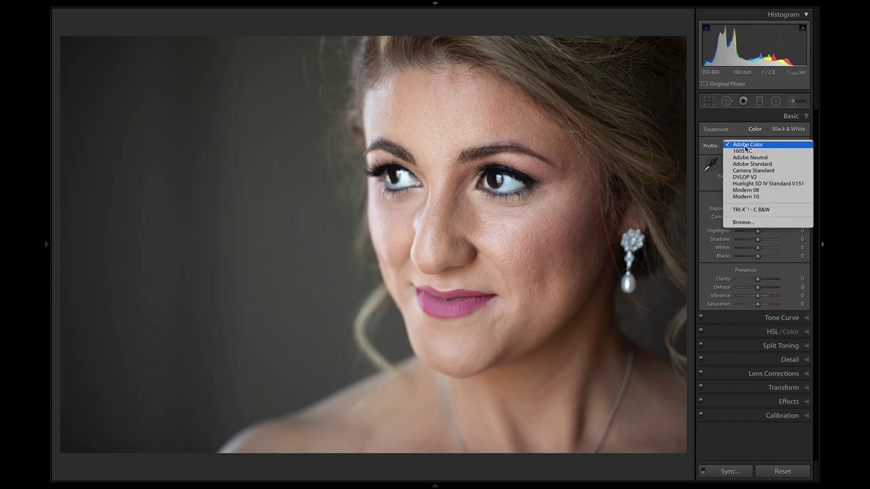
{"action": "left_click", "coordinate": [710, 157]}
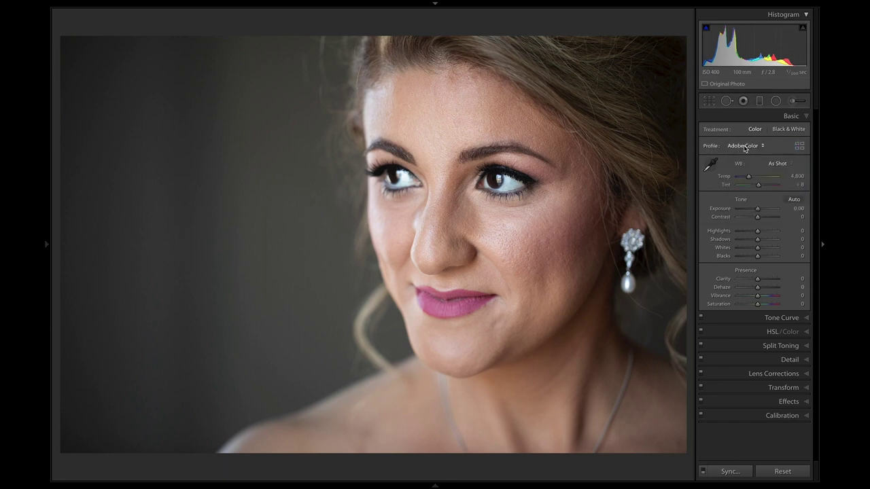
{"action": "left_click", "coordinate": [741, 147]}
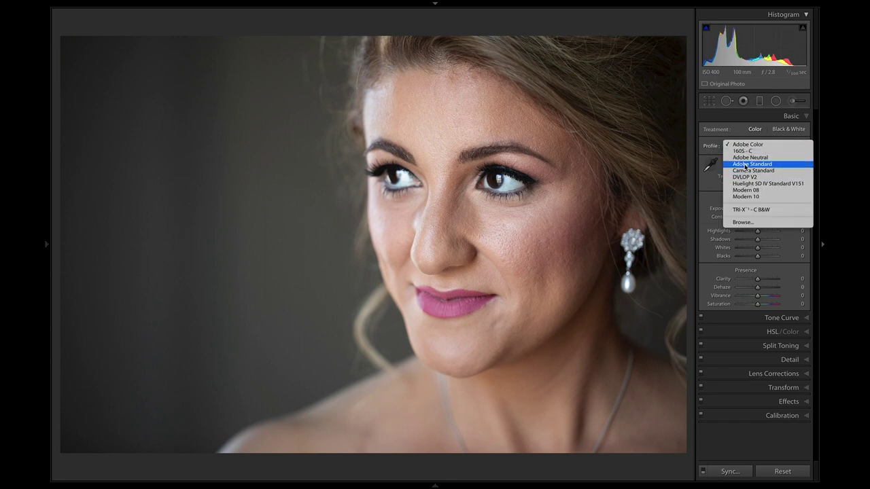
{"action": "left_click", "coordinate": [745, 164]}
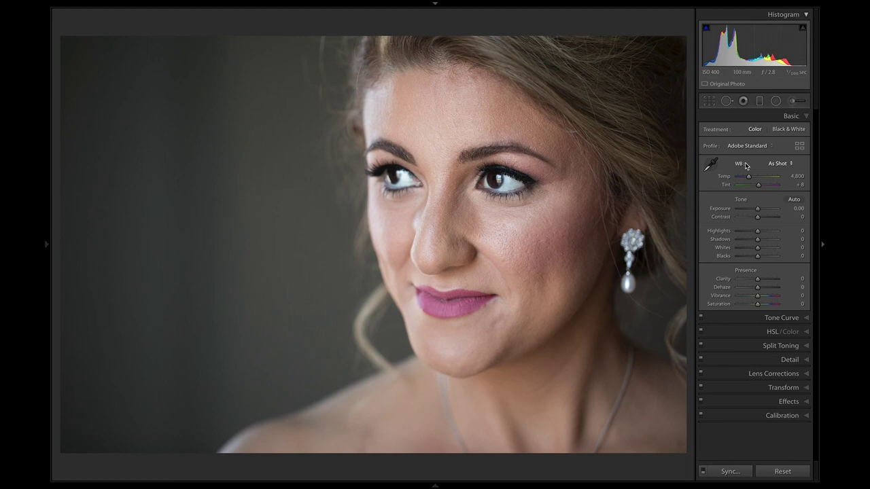
{"action": "left_click", "coordinate": [746, 148]}
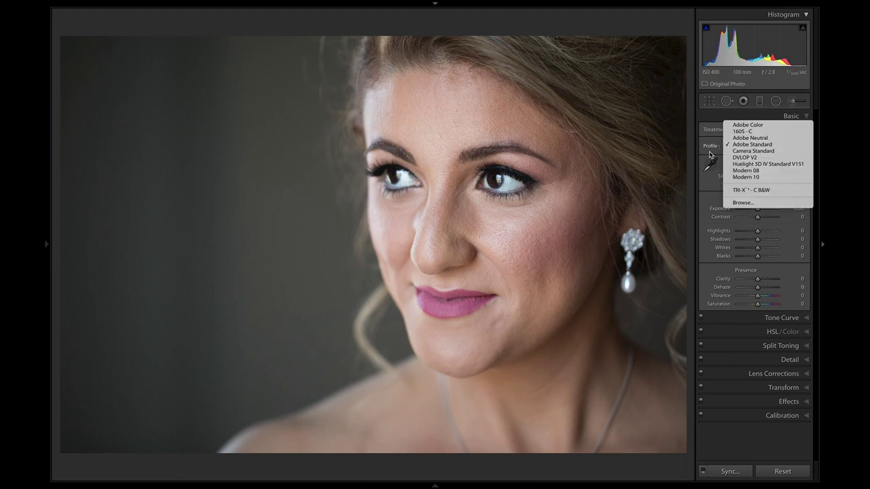
{"action": "left_click", "coordinate": [747, 149]}
{"action": "left_click", "coordinate": [749, 147]}
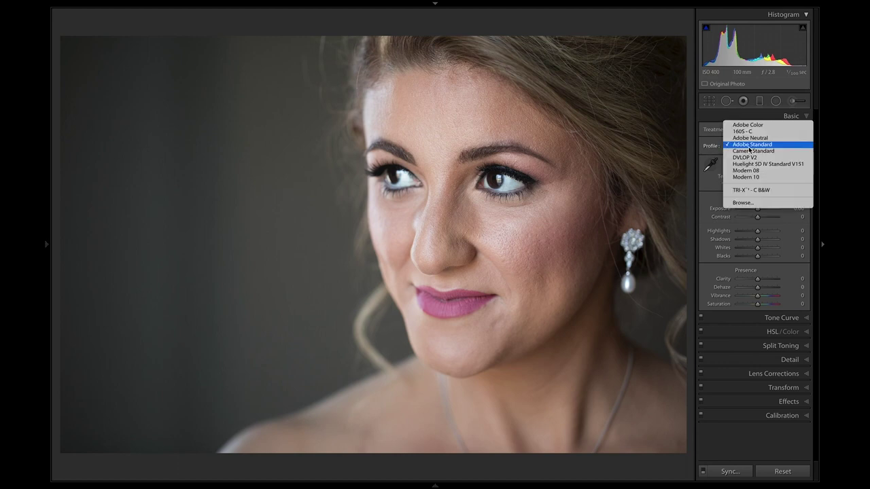
{"action": "left_click", "coordinate": [745, 158]}
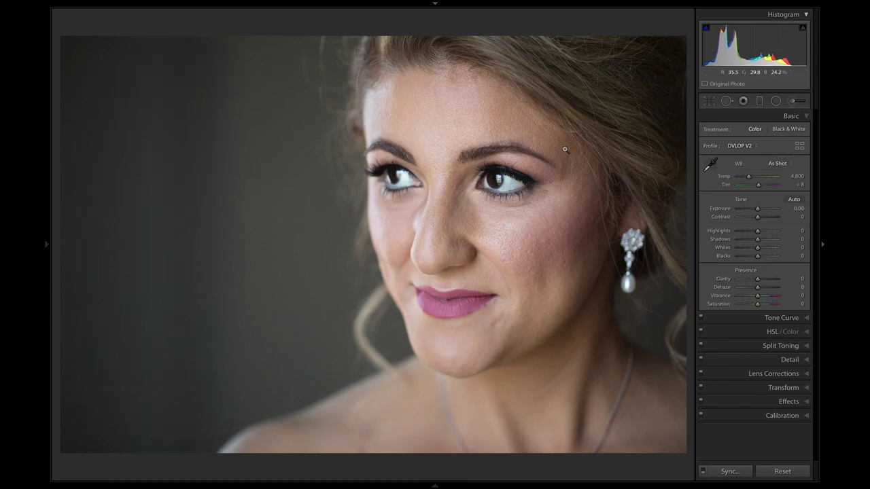
Try Adobe Color, Adobe Standard and Huelight SD IV Standard V151, undoing each to keep DVLOP V2
{"action": "left_click", "coordinate": [746, 151]}
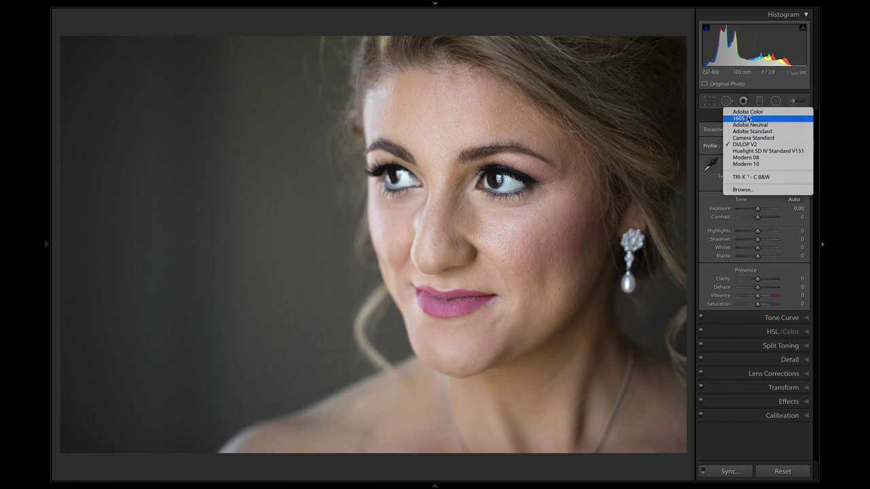
{"action": "left_click", "coordinate": [748, 113]}
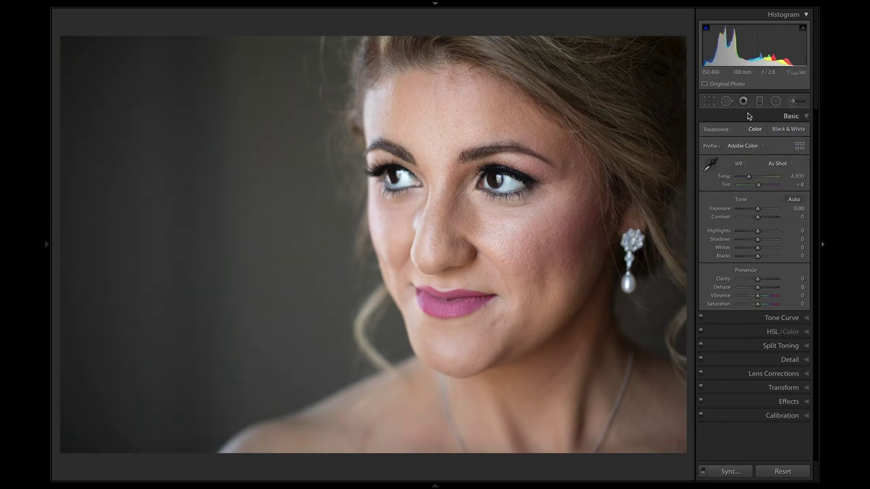
{"action": "key", "text": "ctrl+z"}
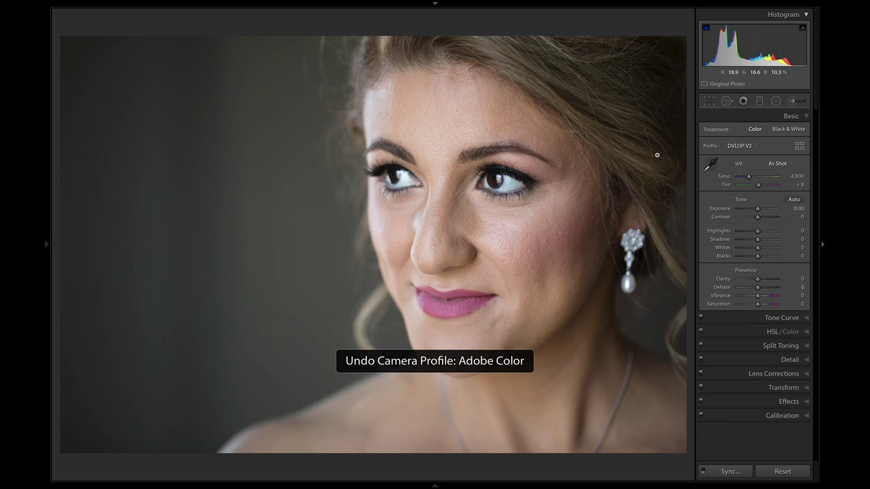
{"action": "left_click", "coordinate": [740, 145]}
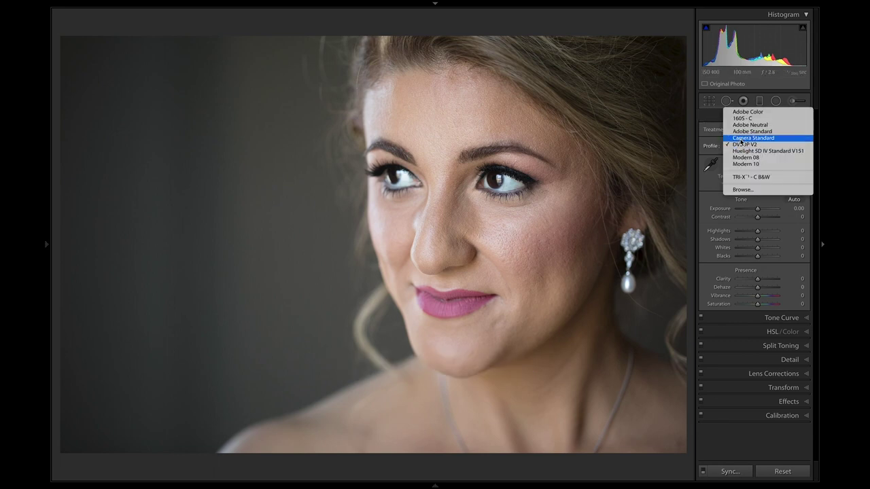
{"action": "left_click", "coordinate": [751, 131]}
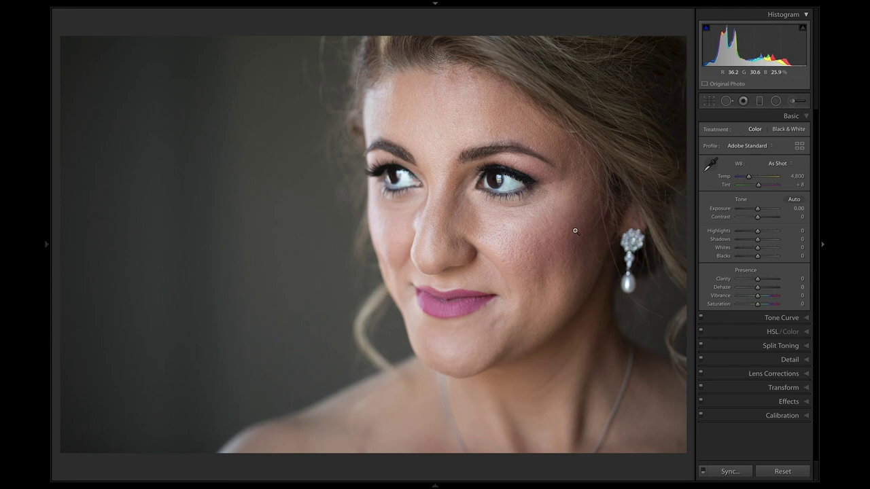
{"action": "key", "text": "ctrl+z"}
{"action": "left_click", "coordinate": [735, 148]}
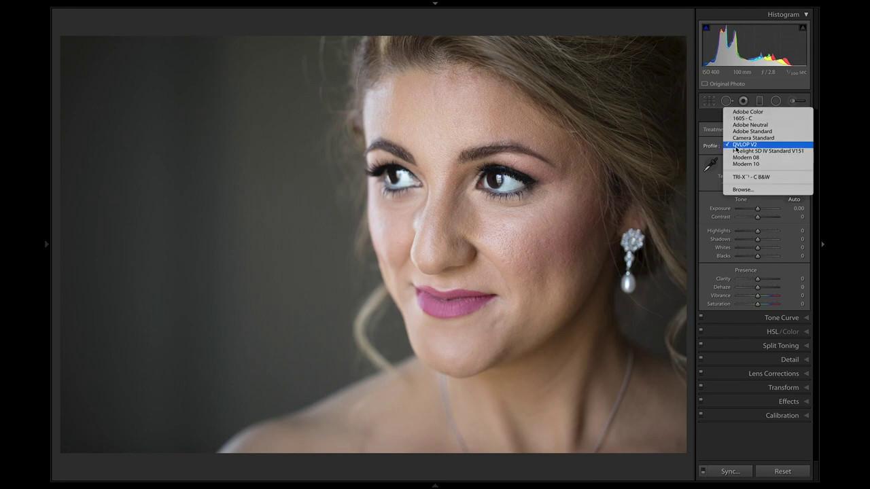
{"action": "left_click", "coordinate": [736, 151]}
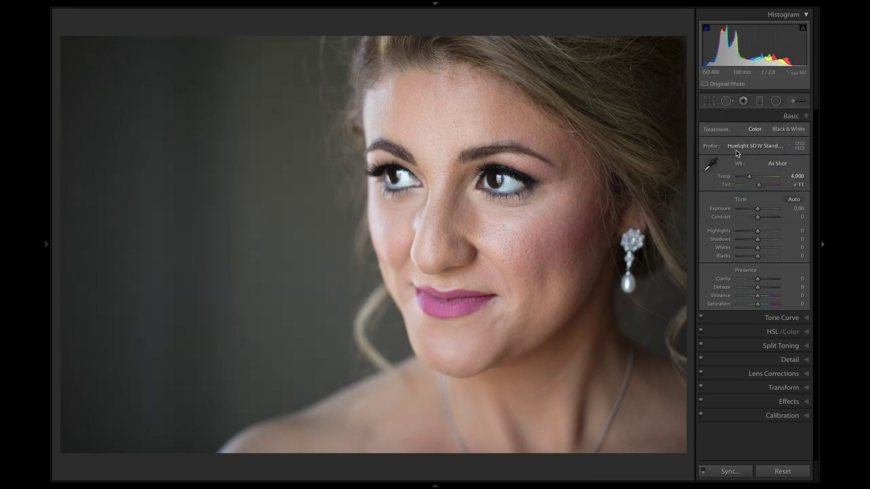
{"action": "key", "text": "ctrl+z"}
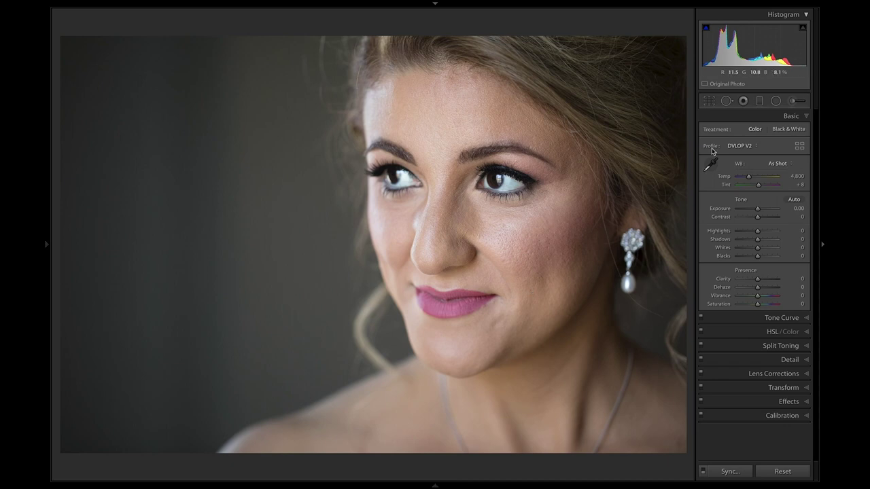
{"action": "left_click", "coordinate": [741, 146]}
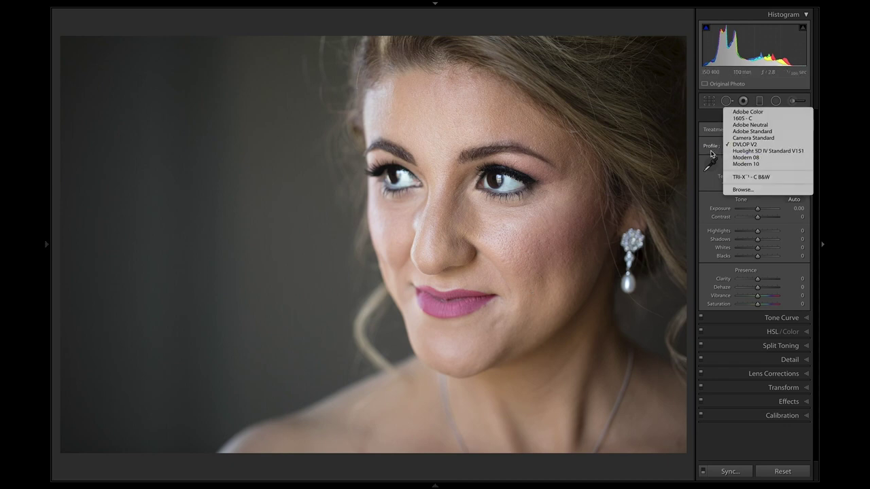
{"action": "left_click", "coordinate": [712, 155]}
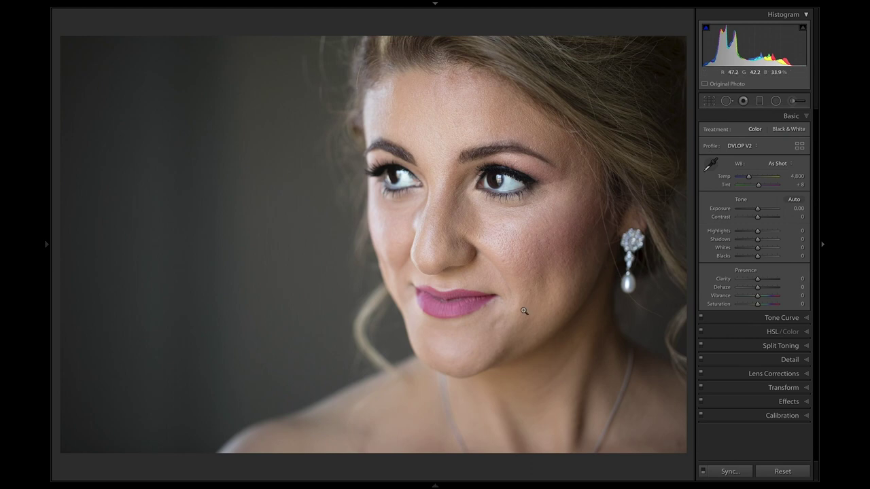
{"action": "left_click", "coordinate": [742, 151]}
{"action": "left_click", "coordinate": [705, 140]}
Set the white balance to Custom with Tint +5, then show the HSL/Color panel
{"action": "left_click", "coordinate": [759, 177]}
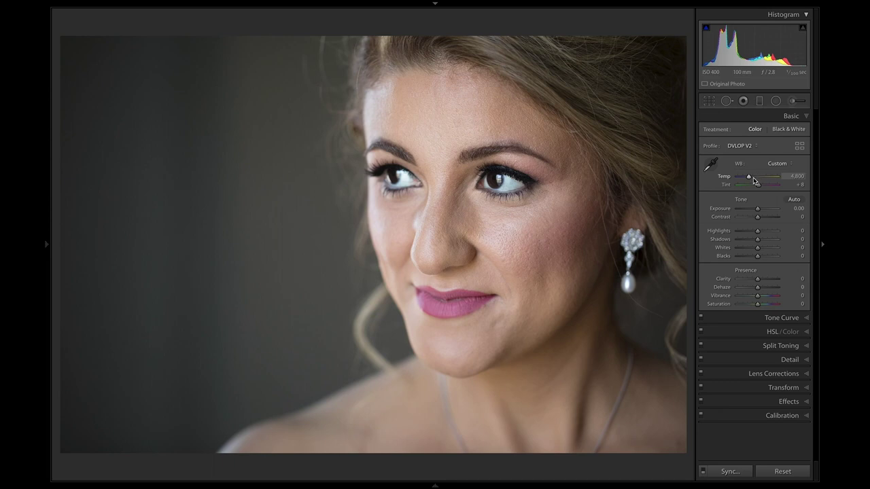
{"action": "left_click", "coordinate": [797, 186]}
{"action": "type", "text": "5"}
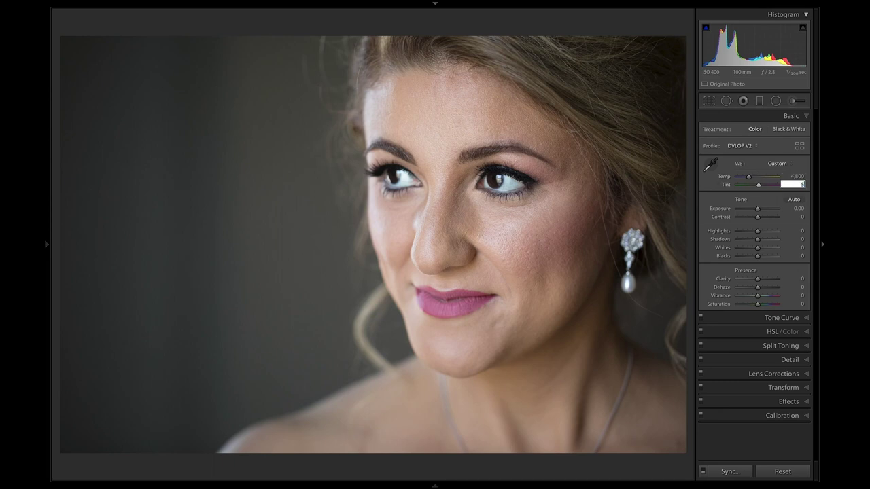
{"action": "key", "text": "Return"}
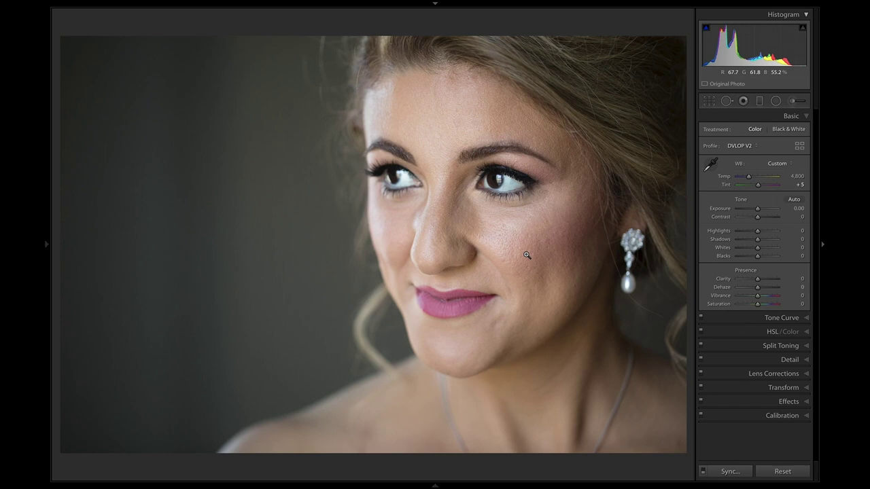
{"action": "key", "text": "ctrl+3"}
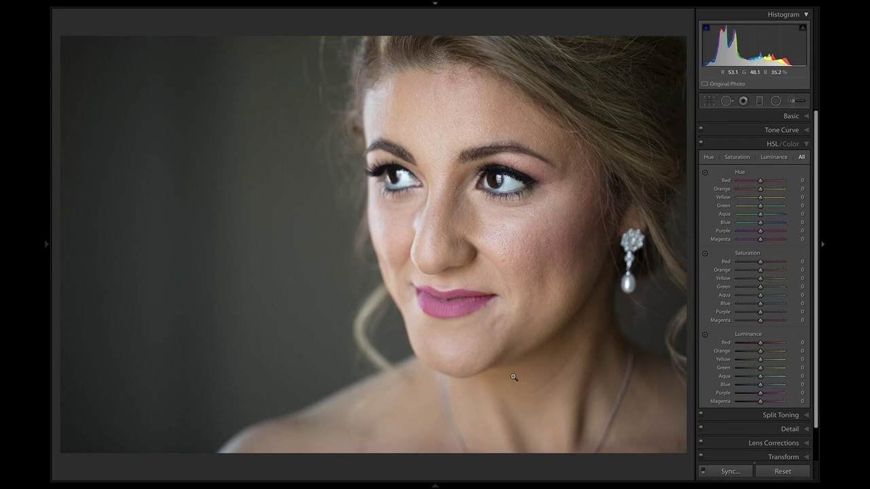
Test desaturating the skin's yellow and green tones with the HSL targeted saturation tool
{"action": "key", "text": "shift"}
{"action": "key", "text": "alt"}
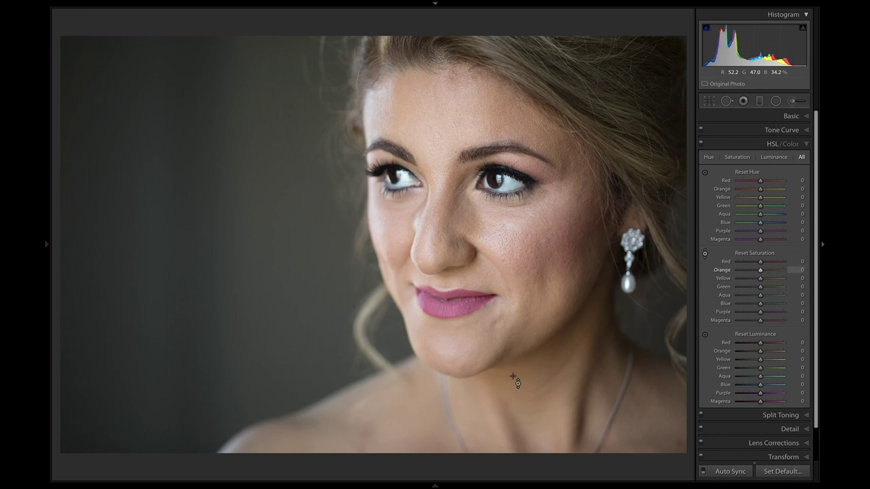
{"action": "left_click", "coordinate": [705, 255]}
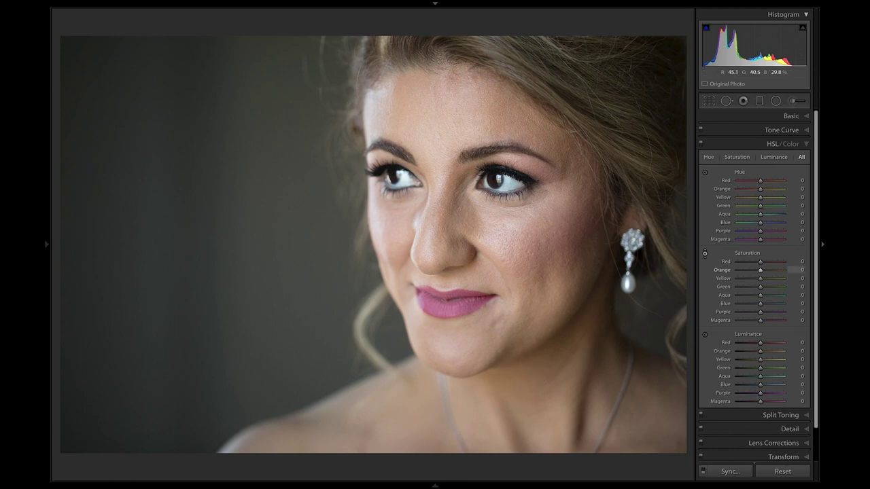
{"action": "left_click_drag", "start_coordinate": [543, 272], "coordinate": [543, 291]}
{"action": "key", "text": "ctrl+z"}
{"action": "left_click_drag", "start_coordinate": [296, 191], "coordinate": [297, 243]}
Toggle HSL off and on to compare, then reset all Saturation values to 0
{"action": "left_click", "coordinate": [701, 144]}
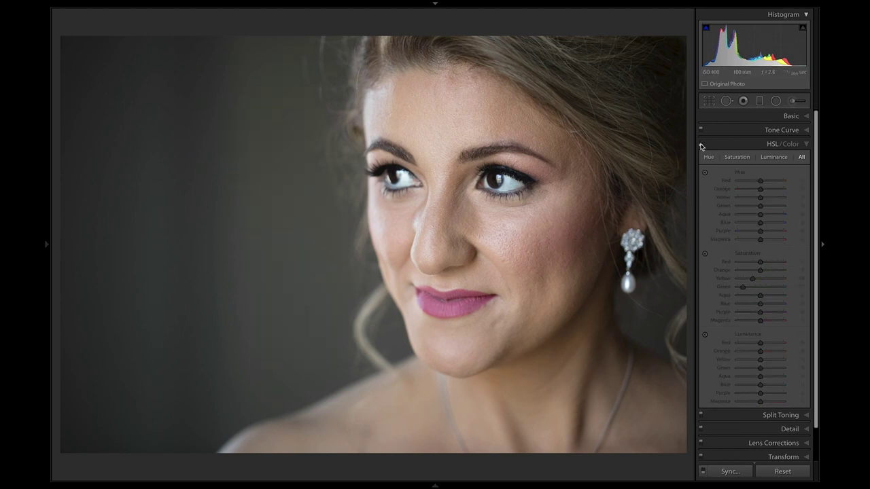
{"action": "left_click", "coordinate": [700, 144]}
{"action": "left_click", "coordinate": [701, 144]}
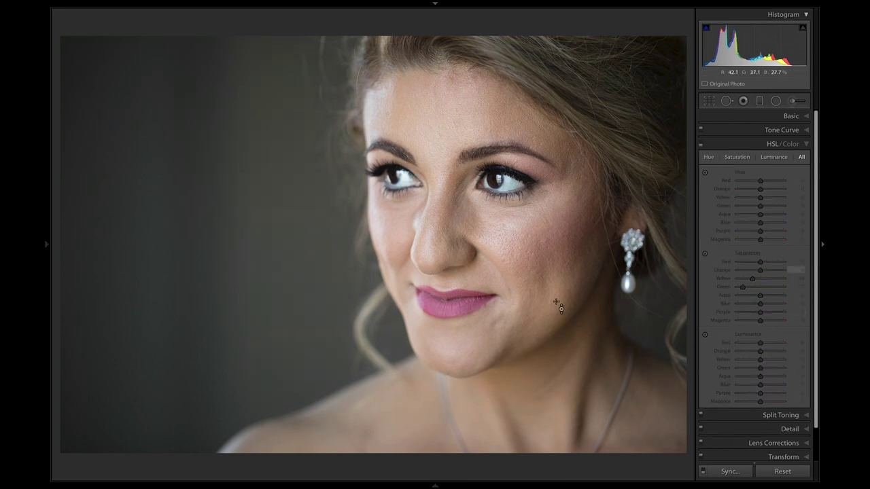
{"action": "left_click", "coordinate": [701, 144]}
{"action": "left_click", "coordinate": [701, 145]}
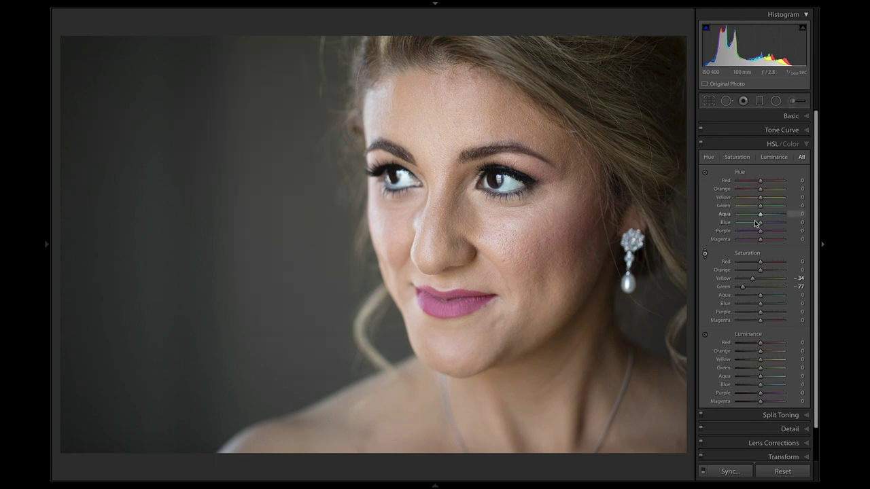
{"action": "double_click", "coordinate": [745, 255]}
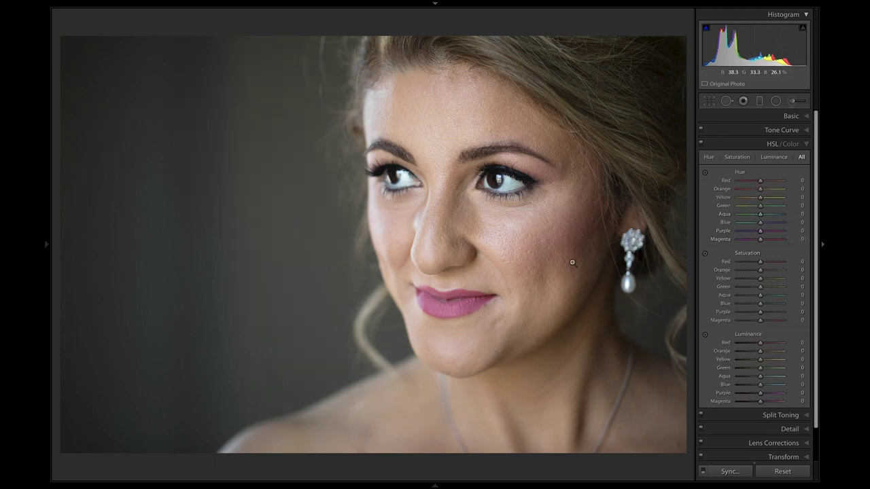
Lower Orange saturation to -9 by dragging on the skin with the targeted tool
{"action": "key", "text": "ctrl+alt+shift+s"}
{"action": "left_click_drag", "start_coordinate": [552, 260], "coordinate": [552, 260]}
{"action": "key", "text": "alt"}
Set HSL luminance to Red -17, Orange +6, Yellow +3 and Magenta -1
{"action": "key", "text": "ctrl+alt+shift+l"}
{"action": "left_click_drag", "start_coordinate": [475, 306], "coordinate": [476, 299]}
{"action": "mouse_move", "coordinate": [450, 309]}
{"action": "left_mouse_down"}
{"action": "mouse_move", "coordinate": [451, 279]}
{"action": "mouse_move", "coordinate": [451, 313]}
{"action": "left_mouse_up"}
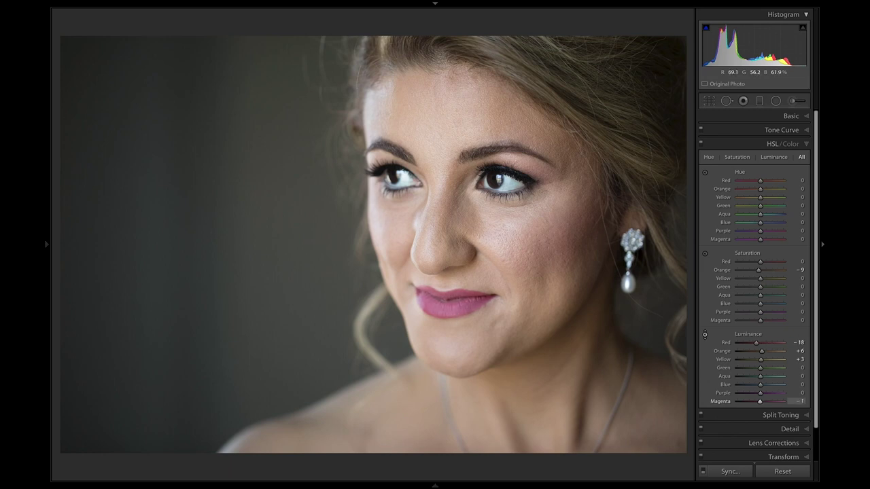
{"action": "left_click_drag", "start_coordinate": [450, 313], "coordinate": [451, 311]}
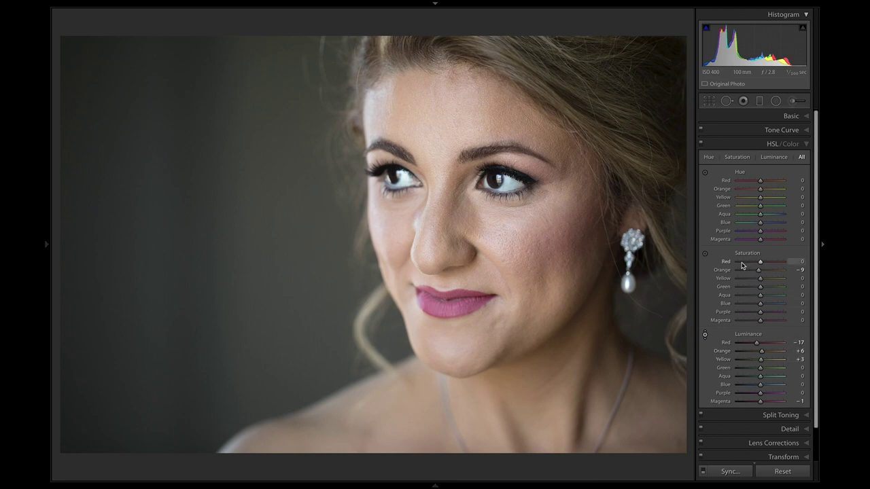
On the lips, set Saturation Red +30, Magenta +3 and Hue Red -36, Magenta -4
{"action": "left_click", "coordinate": [705, 253]}
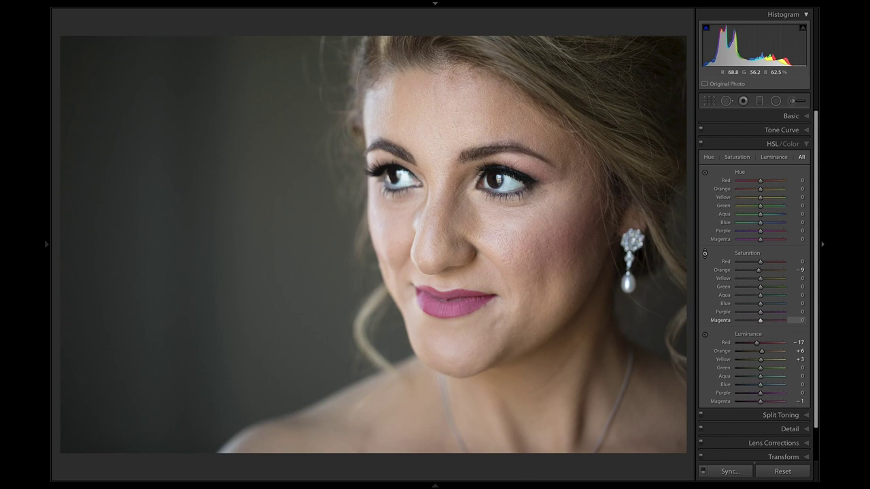
{"action": "left_click_drag", "start_coordinate": [459, 315], "coordinate": [461, 313]}
{"action": "key", "text": "ctrl+alt+shift+h"}
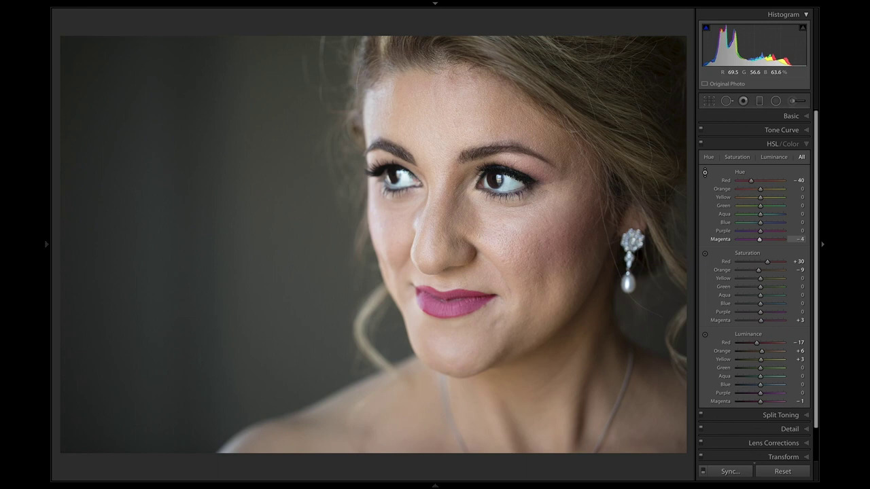
{"action": "left_click_drag", "start_coordinate": [461, 312], "coordinate": [461, 310]}
{"action": "left_click_drag", "start_coordinate": [460, 312], "coordinate": [460, 310]}
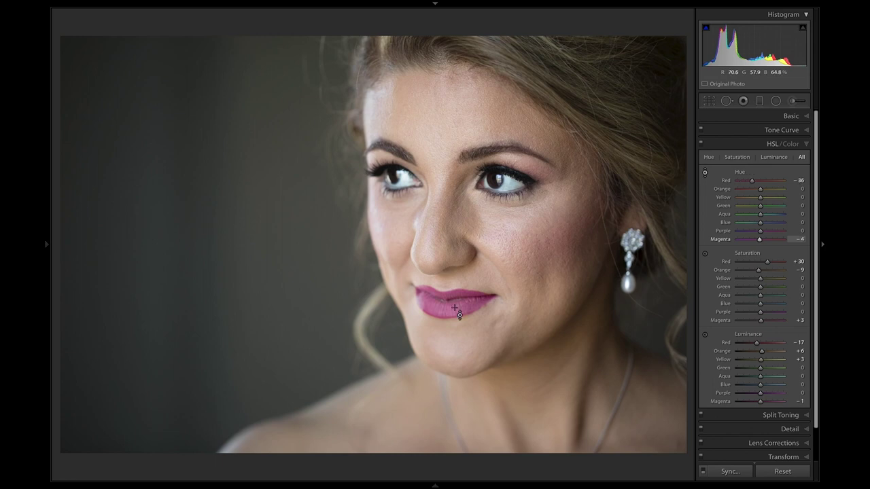
Toggle the HSL adjustments off and on twice to compare the lips
{"action": "left_click", "coordinate": [702, 145]}
{"action": "left_click", "coordinate": [702, 145]}
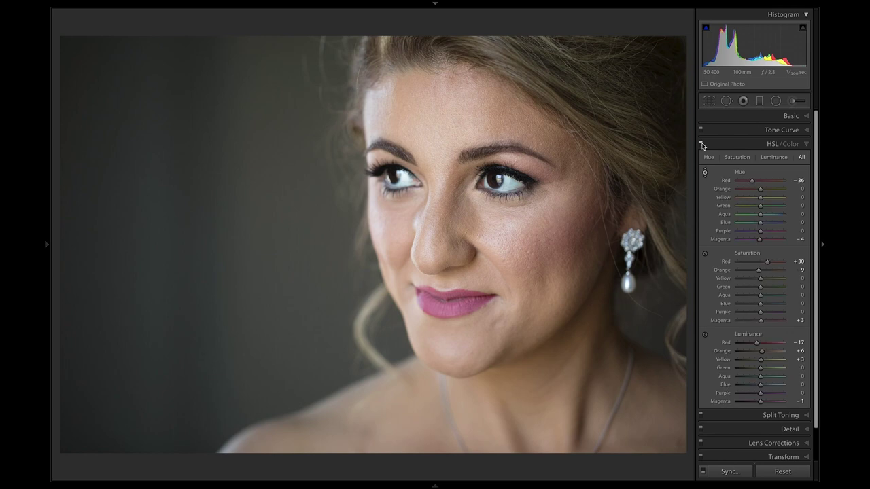
{"action": "left_click", "coordinate": [702, 144]}
{"action": "left_click", "coordinate": [702, 145]}
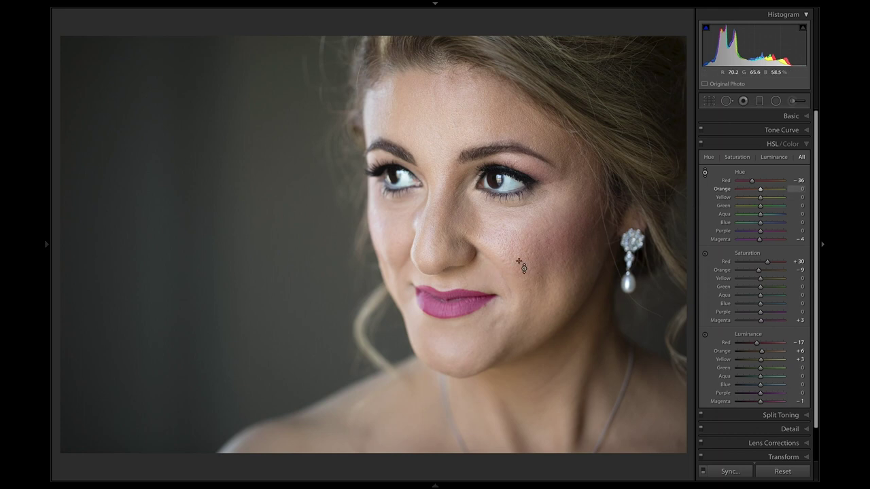
Undo a +100 Orange hue shift, settle Orange hue at +4, and compare with HSL toggled
{"action": "key", "text": "Up"}
{"action": "key", "text": "Up"}
{"action": "key", "text": "Up"}
{"action": "key", "text": "Up"}
{"action": "key", "text": "Up"}
{"action": "key", "text": "Up"}
{"action": "left_click_drag", "start_coordinate": [527, 299], "coordinate": [526, 258]}
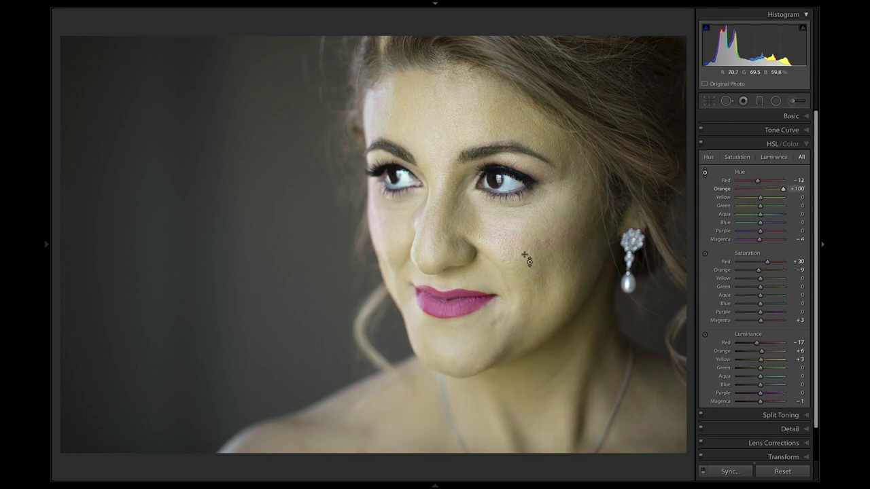
{"action": "key", "text": "ctrl+z"}
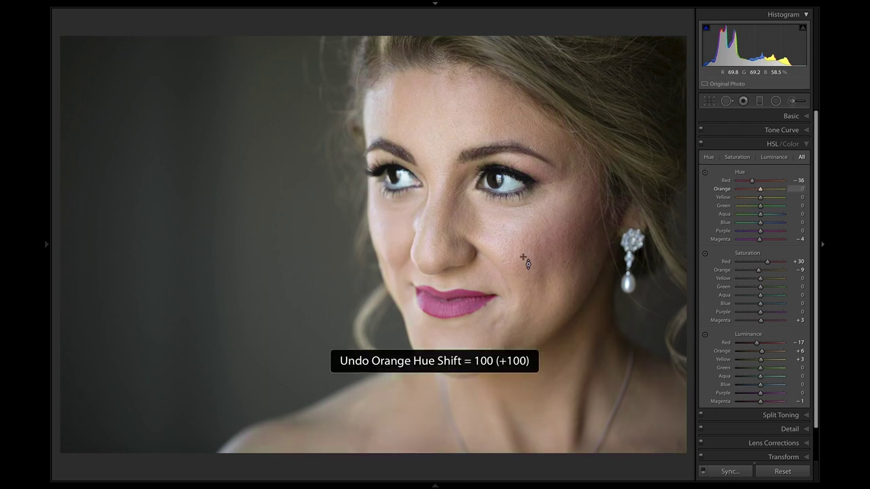
{"action": "key", "text": "alt"}
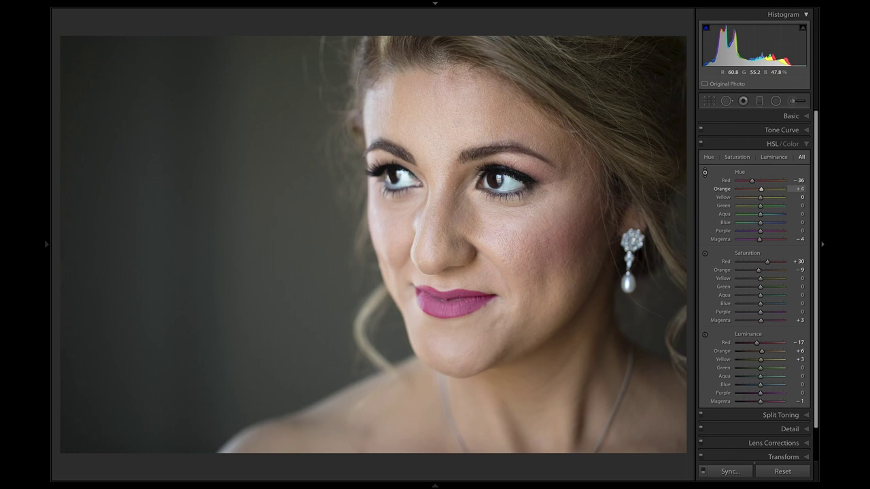
{"action": "left_click", "coordinate": [700, 144]}
{"action": "left_click", "coordinate": [700, 144]}
Collapse HSL and try Lens Corrections' Enable Profile Corrections, leaving it off
{"action": "left_click", "coordinate": [732, 143]}
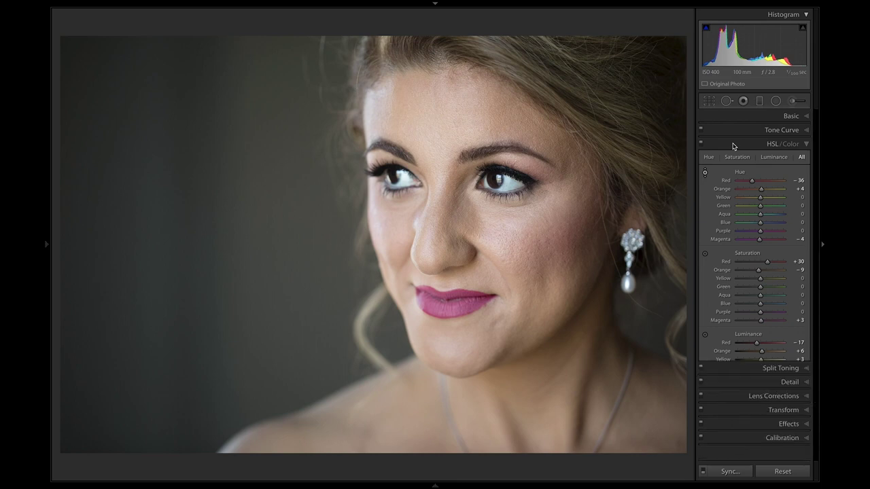
{"action": "left_click", "coordinate": [740, 186]}
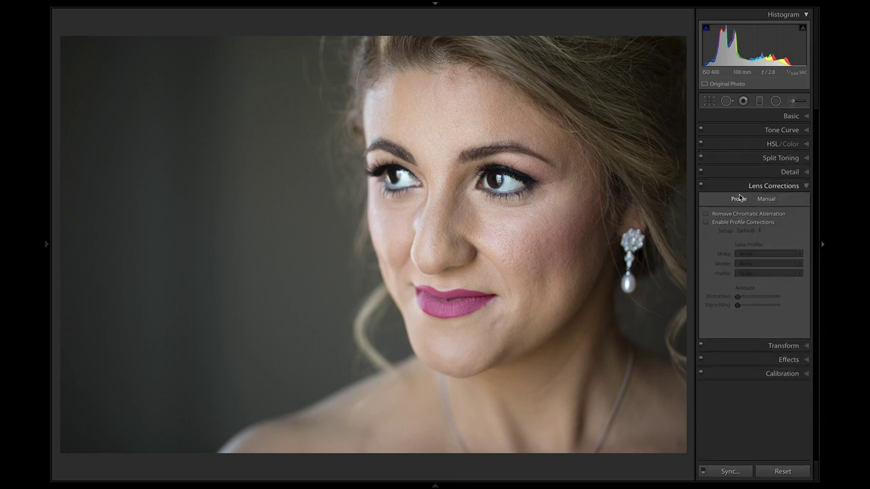
{"action": "left_click", "coordinate": [707, 224]}
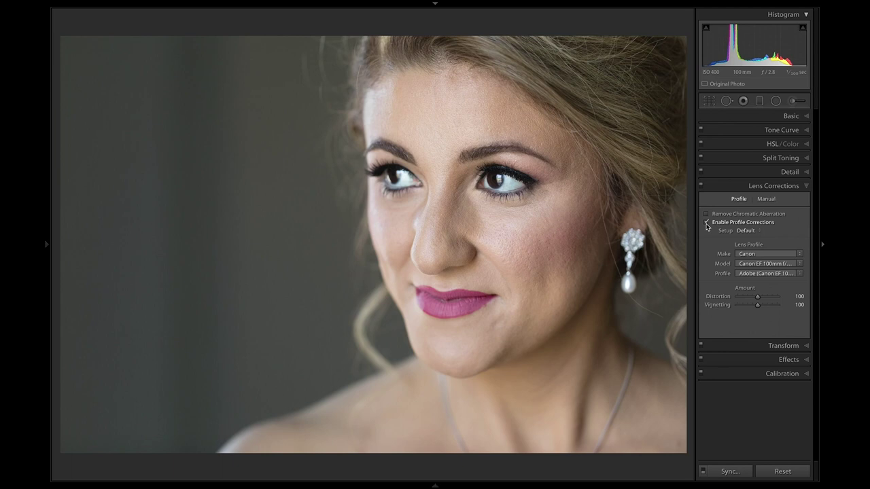
{"action": "left_click", "coordinate": [707, 224]}
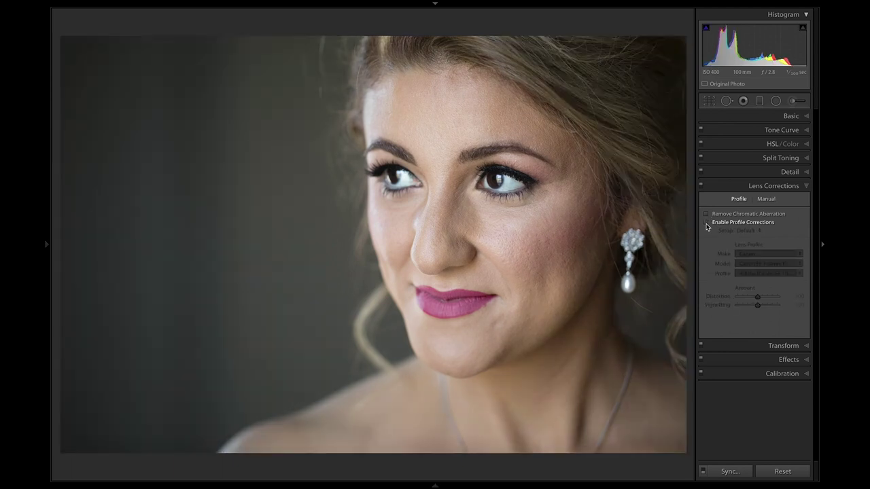
{"action": "left_click", "coordinate": [707, 225]}
{"action": "left_click", "coordinate": [706, 224]}
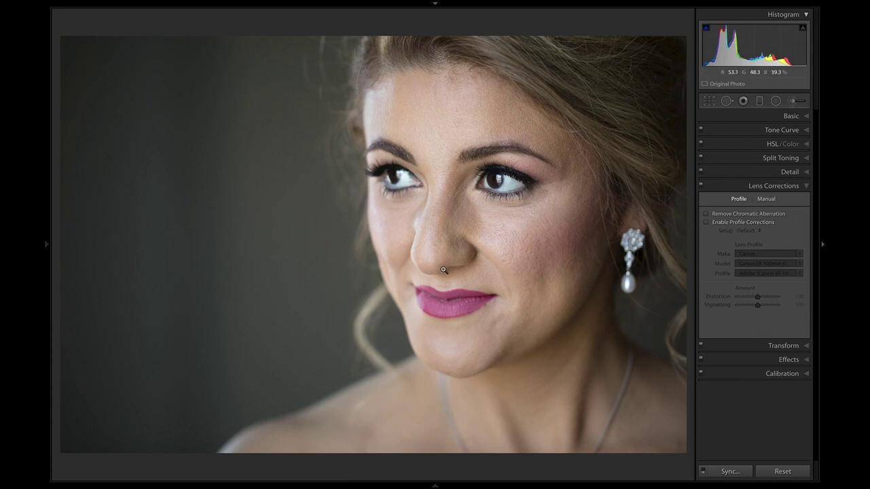
{"action": "left_click", "coordinate": [738, 186]}
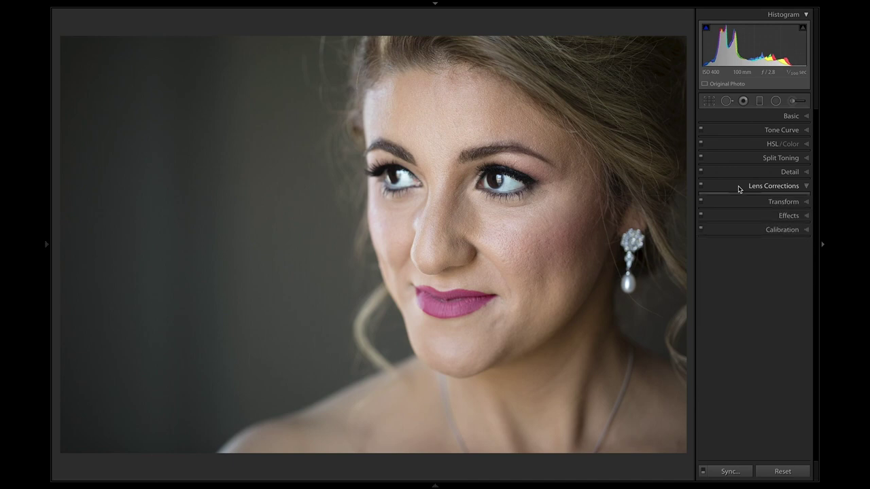
Glance at Transform, then show Basic: DVLOP V2 profile, Temp 4,800, Tint +5
{"action": "left_click", "coordinate": [746, 199]}
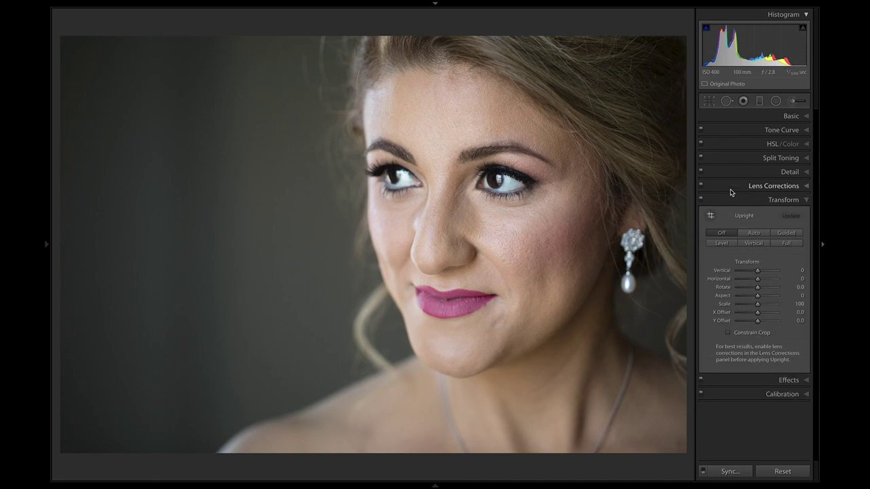
{"action": "left_click", "coordinate": [730, 199]}
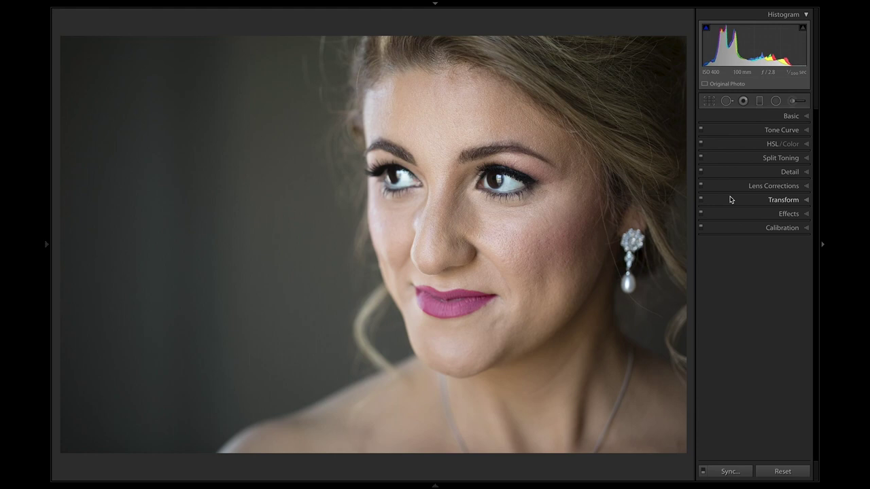
{"action": "left_click", "coordinate": [756, 115]}
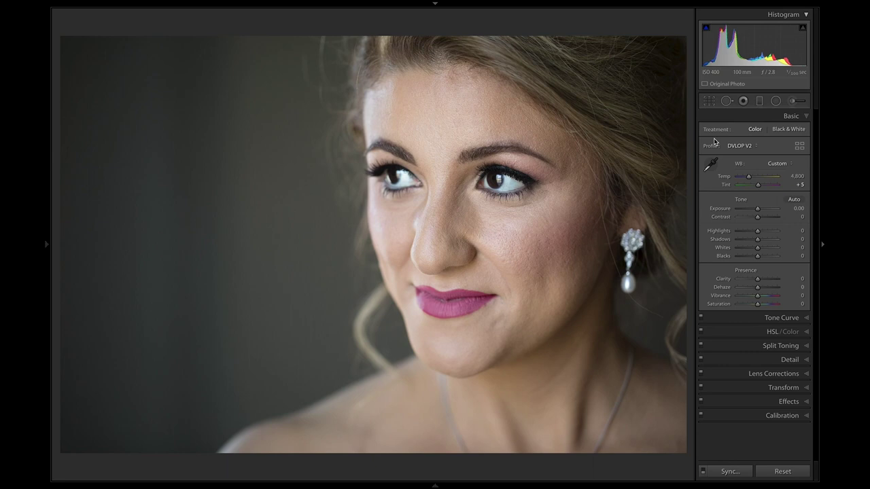
With the Heal brush (size 77, feather 100), paint a freehand patch on the cheek beside the nose
{"action": "key", "text": "q"}
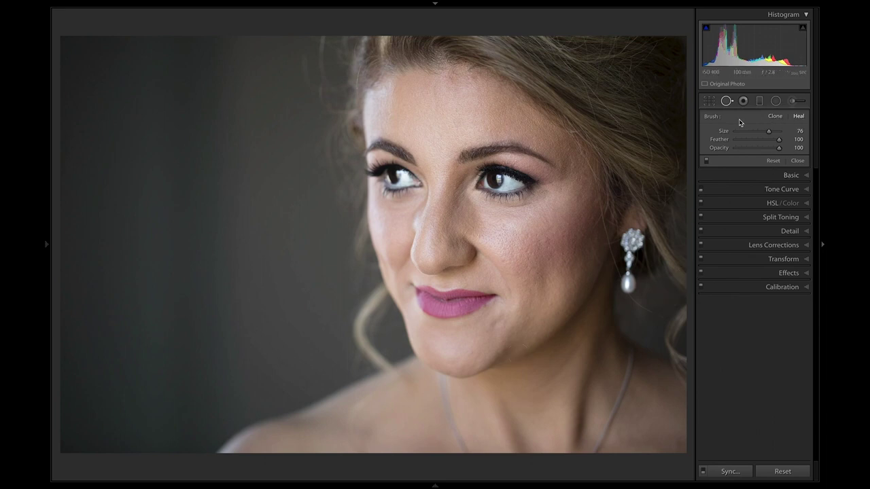
{"action": "key", "text": "q"}
{"action": "key", "text": "q"}
{"action": "key", "text": "shift+q"}
{"action": "key", "text": "shift+q"}
{"action": "scroll", "coordinate": [249, 246], "scroll_direction": "up", "scroll_amount": 1}
{"action": "left_click", "coordinate": [500, 231]}
{"action": "mouse_move", "coordinate": [498, 229]}
{"action": "left_mouse_down"}
{"action": "mouse_move", "coordinate": [504, 242]}
{"action": "mouse_move", "coordinate": [509, 219]}
{"action": "mouse_move", "coordinate": [486, 221]}
{"action": "left_mouse_up"}
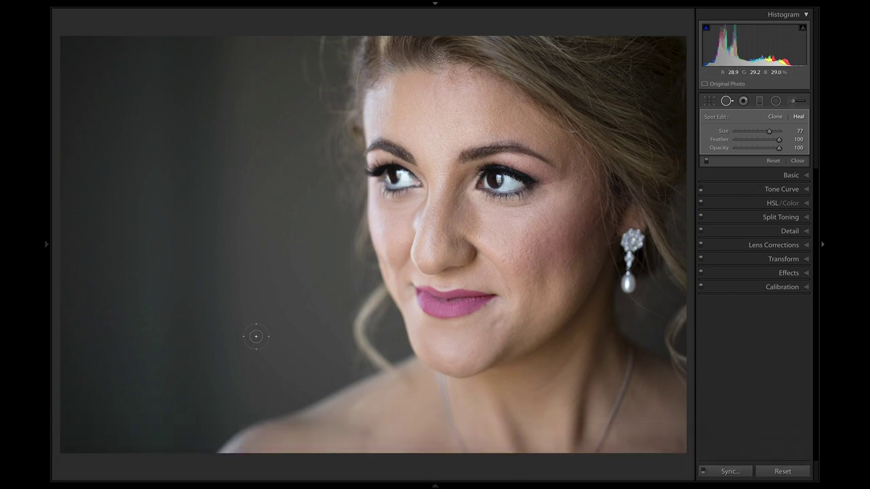
{"action": "key", "text": "t"}
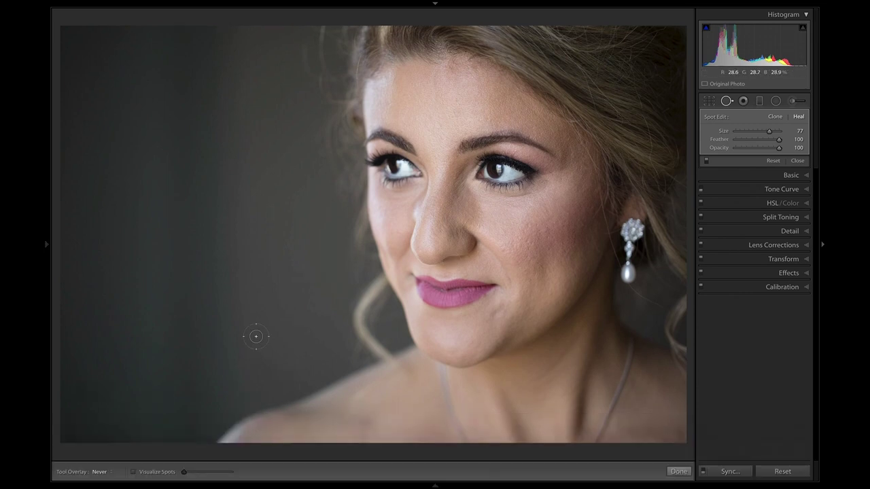
Set Tool Overlay to Always, then change it to Selected
{"action": "left_click", "coordinate": [100, 471]}
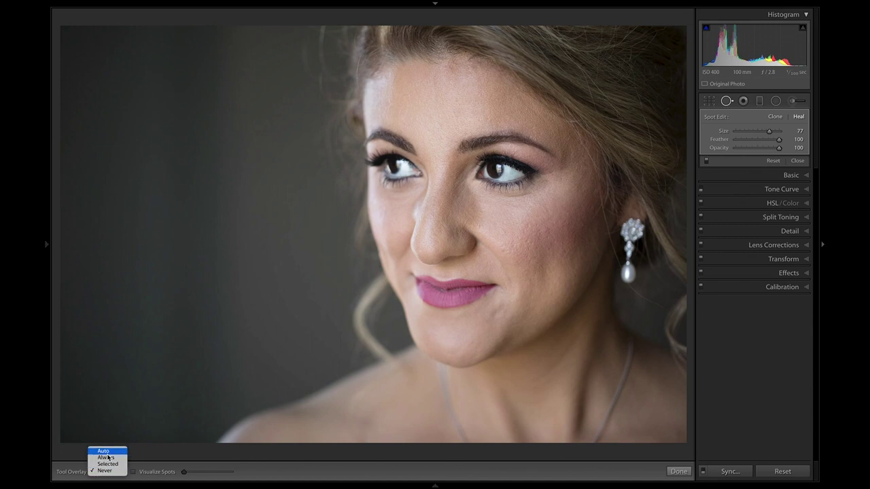
{"action": "left_click", "coordinate": [106, 457]}
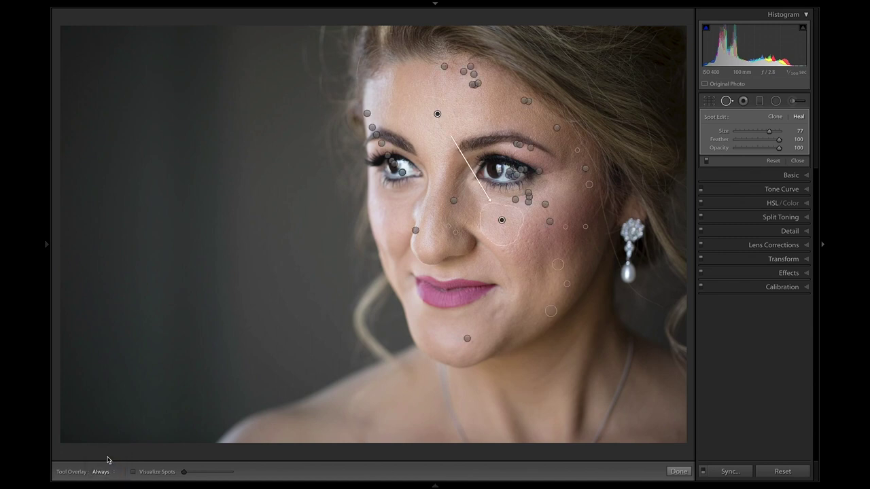
{"action": "left_click", "coordinate": [102, 472]}
{"action": "left_click", "coordinate": [106, 478]}
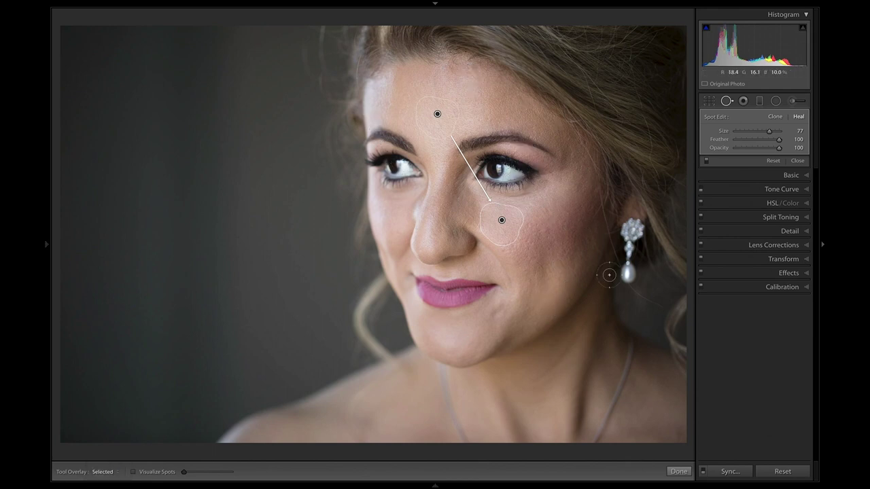
Move the cheek spot's source from the forehead to the lower cheek and set opacity to about 59
{"action": "mouse_move", "coordinate": [779, 150]}
{"action": "left_mouse_down"}
{"action": "mouse_move", "coordinate": [720, 158]}
{"action": "mouse_move", "coordinate": [785, 153]}
{"action": "left_mouse_up"}
{"action": "key", "text": "backslash"}
{"action": "key", "text": "backslash"}
{"action": "left_click_drag", "start_coordinate": [779, 147], "coordinate": [763, 152]}
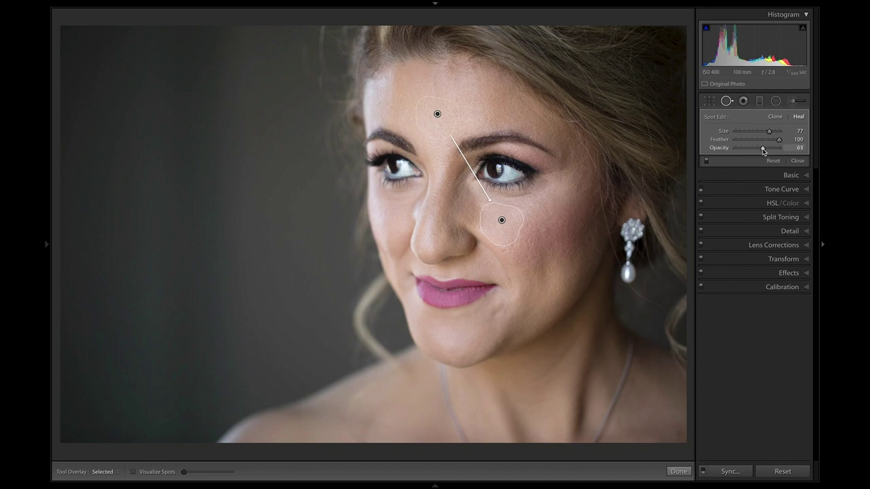
{"action": "mouse_move", "coordinate": [443, 128]}
{"action": "left_mouse_down"}
{"action": "mouse_move", "coordinate": [448, 143]}
{"action": "mouse_move", "coordinate": [475, 146]}
{"action": "mouse_move", "coordinate": [564, 208]}
{"action": "mouse_move", "coordinate": [581, 241]}
{"action": "mouse_move", "coordinate": [581, 268]}
{"action": "mouse_move", "coordinate": [563, 232]}
{"action": "mouse_move", "coordinate": [540, 245]}
{"action": "mouse_move", "coordinate": [548, 264]}
{"action": "left_mouse_up"}
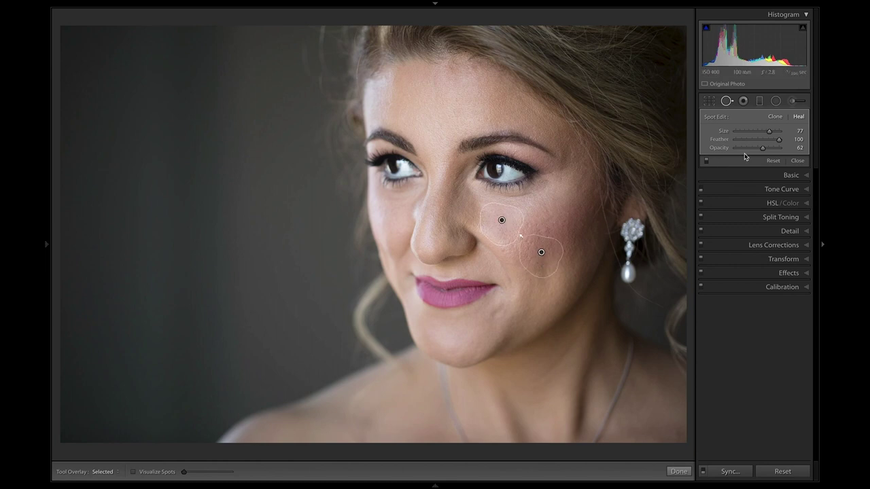
{"action": "left_click_drag", "start_coordinate": [762, 147], "coordinate": [790, 149]}
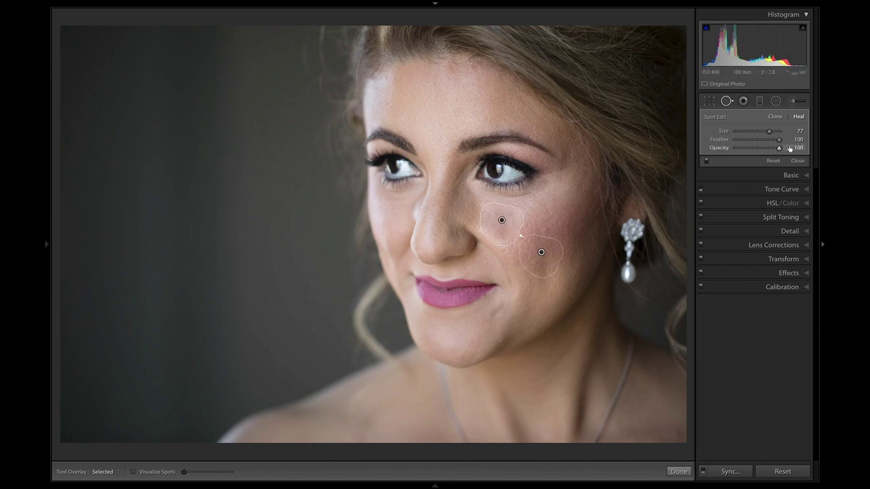
{"action": "left_click_drag", "start_coordinate": [780, 151], "coordinate": [765, 152]}
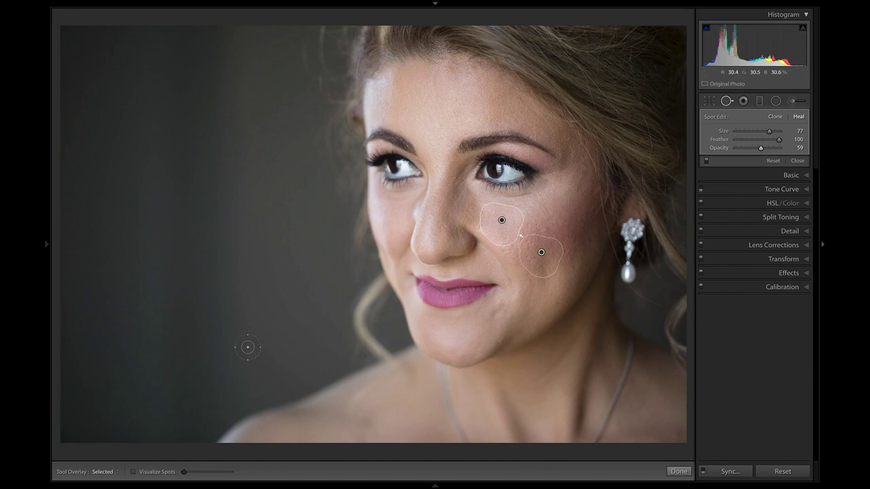
{"action": "left_click", "coordinate": [102, 472]}
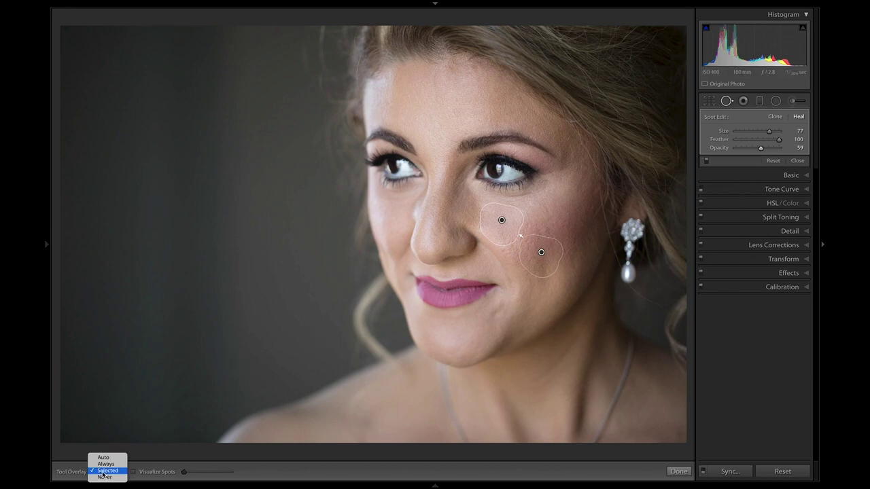
{"action": "left_click", "coordinate": [104, 477]}
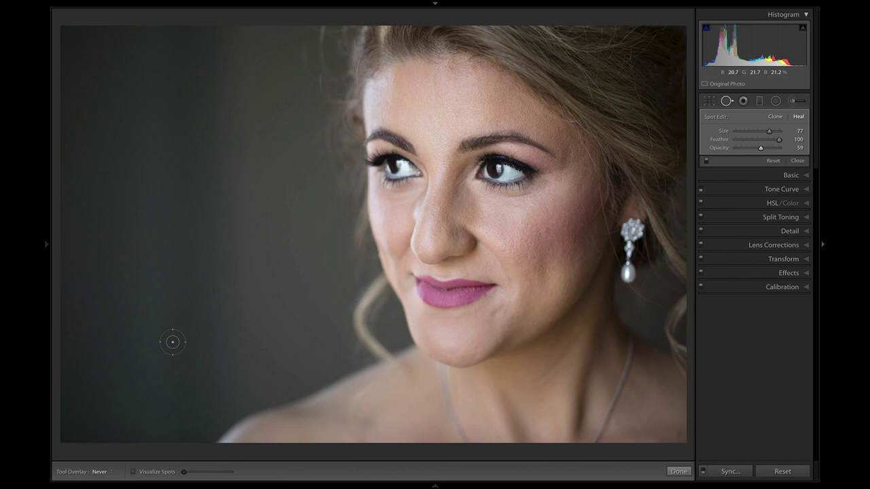
{"action": "key", "text": "backslash"}
{"action": "key", "text": "backslash"}
{"action": "key", "text": "backslash"}
{"action": "key", "text": "backslash"}
{"action": "key", "text": "ctrl+z"}
{"action": "left_click", "coordinate": [99, 472]}
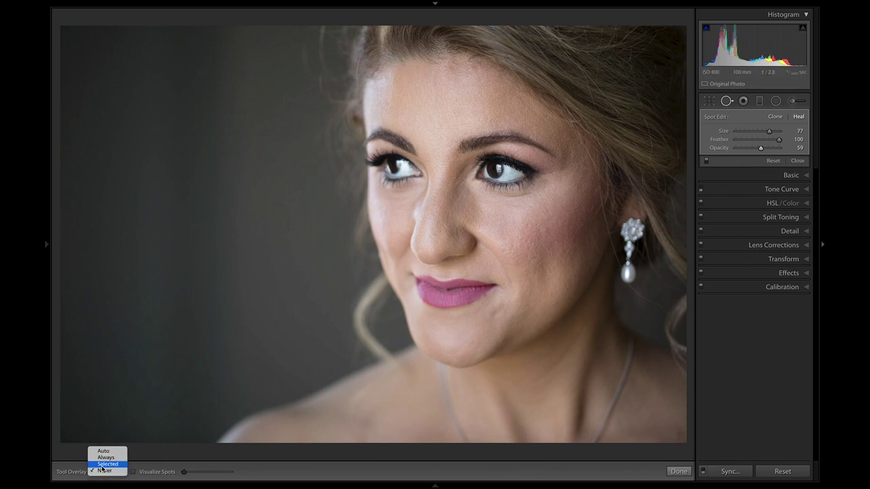
{"action": "left_click", "coordinate": [107, 464]}
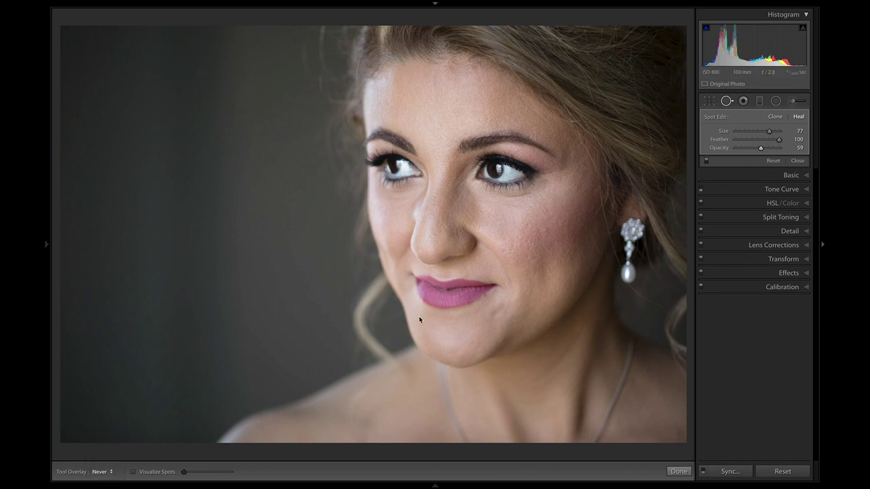
Paint a new Heal spot on the upper cheek, sourced from the forehead, at about 83 opacity
{"action": "key", "text": "Escape"}
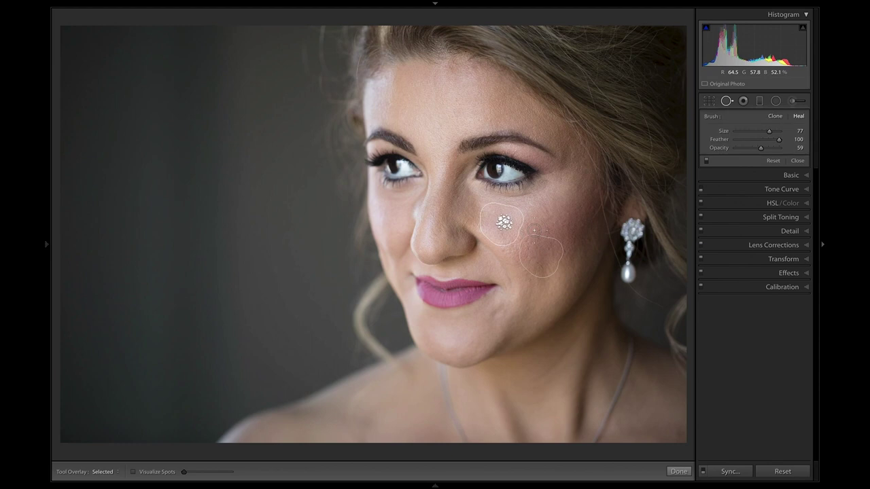
{"action": "scroll", "coordinate": [494, 223], "scroll_direction": "up", "scroll_amount": 1}
{"action": "mouse_move", "coordinate": [495, 223]}
{"action": "left_mouse_down"}
{"action": "mouse_move", "coordinate": [507, 227]}
{"action": "mouse_move", "coordinate": [504, 219]}
{"action": "left_mouse_up"}
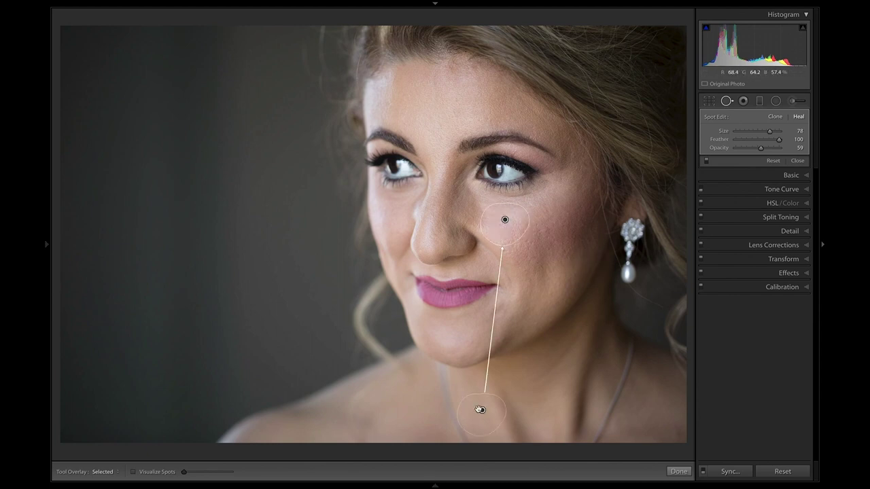
{"action": "mouse_move", "coordinate": [482, 411]}
{"action": "left_mouse_down"}
{"action": "mouse_move", "coordinate": [419, 216]}
{"action": "mouse_move", "coordinate": [434, 106]}
{"action": "mouse_move", "coordinate": [401, 86]}
{"action": "mouse_move", "coordinate": [411, 109]}
{"action": "left_mouse_up"}
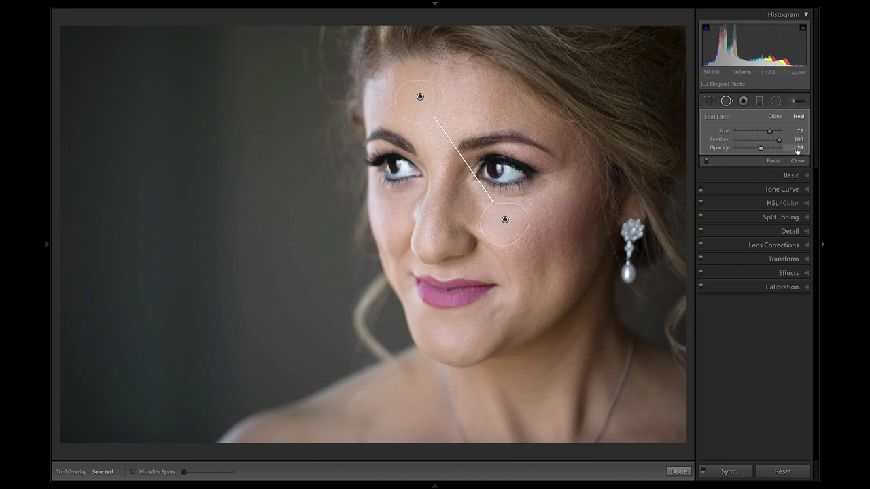
{"action": "left_click_drag", "start_coordinate": [763, 150], "coordinate": [786, 149]}
{"action": "left_click_drag", "start_coordinate": [780, 150], "coordinate": [772, 151]}
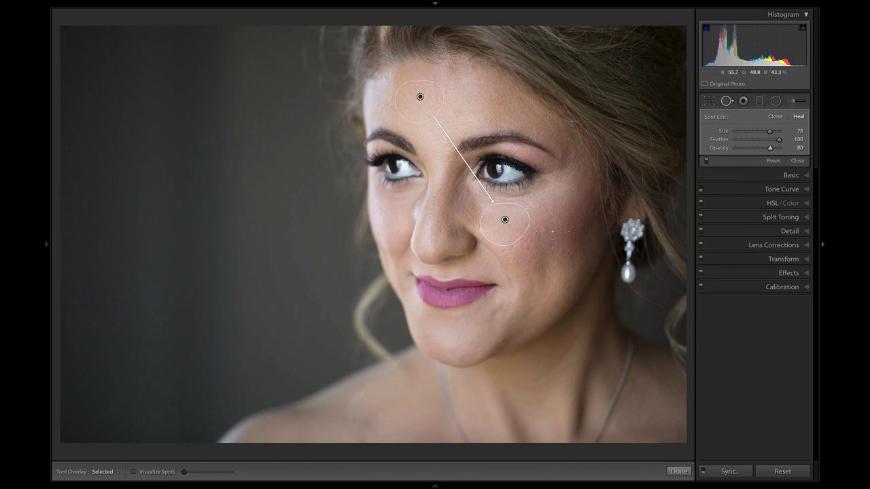
Compare with the original, move the source onto the lower cheek, and set opacity to 86
{"action": "key", "text": "backslash"}
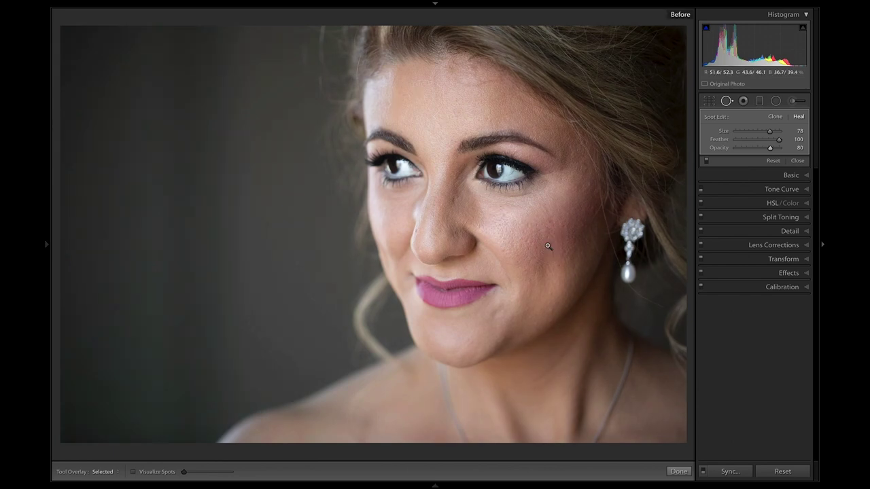
{"action": "key", "text": "backslash"}
{"action": "mouse_move", "coordinate": [420, 99]}
{"action": "left_mouse_down"}
{"action": "mouse_move", "coordinate": [499, 180]}
{"action": "mouse_move", "coordinate": [544, 245]}
{"action": "mouse_move", "coordinate": [566, 250]}
{"action": "mouse_move", "coordinate": [545, 264]}
{"action": "mouse_move", "coordinate": [574, 257]}
{"action": "left_mouse_up"}
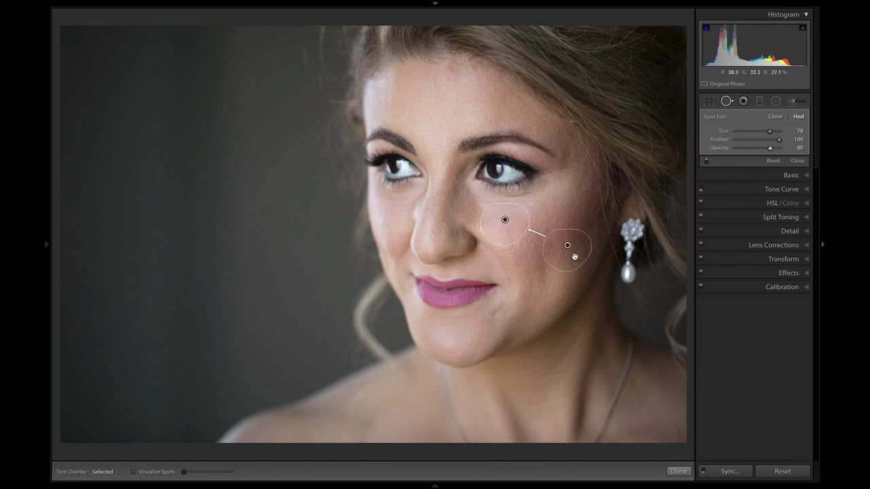
{"action": "mouse_move", "coordinate": [770, 147]}
{"action": "left_mouse_down"}
{"action": "mouse_move", "coordinate": [789, 151]}
{"action": "mouse_move", "coordinate": [777, 151]}
{"action": "left_mouse_up"}
Hide spot outlines, inspect the eyes and cheek zoomed in, then show selected outlines again
{"action": "left_click", "coordinate": [103, 471]}
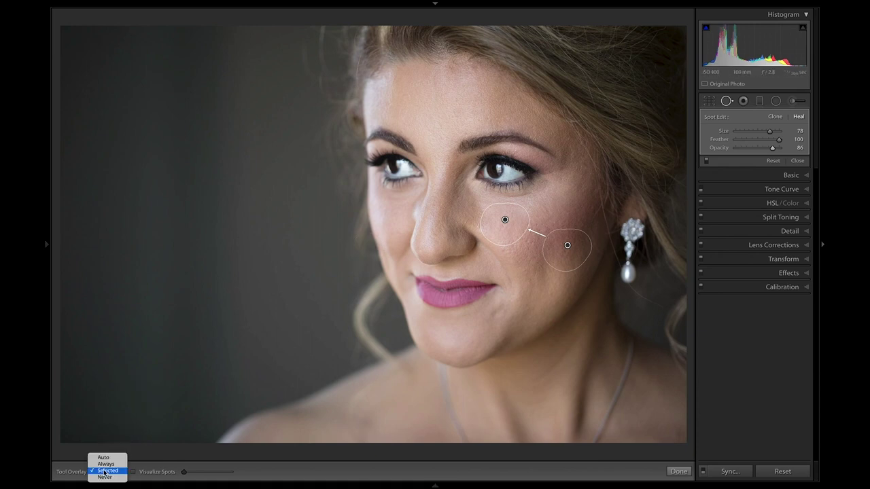
{"action": "left_click", "coordinate": [113, 479]}
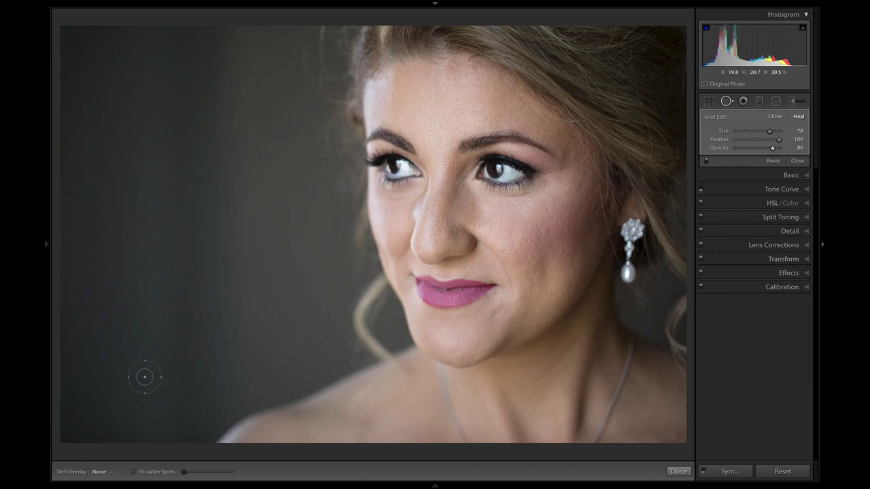
{"action": "key", "text": "backslash"}
{"action": "key", "text": "backslash"}
{"action": "key", "text": "z"}
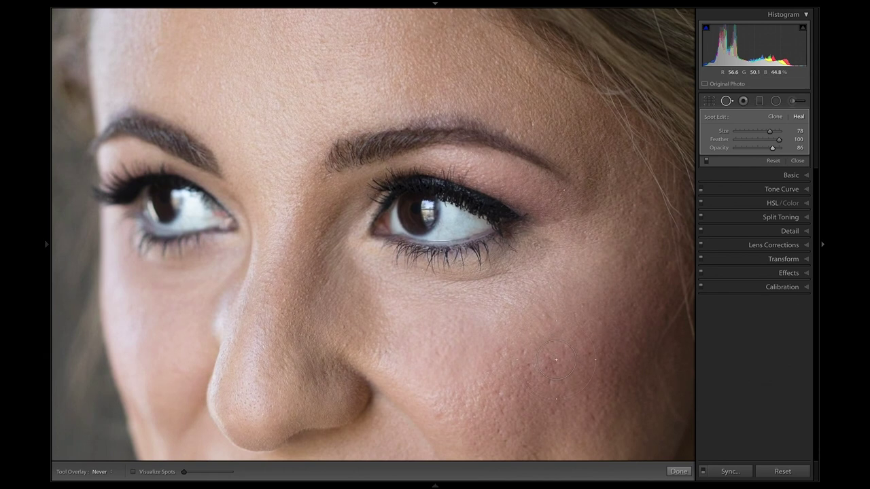
{"action": "left_click_drag", "start_coordinate": [532, 363], "coordinate": [501, 327]}
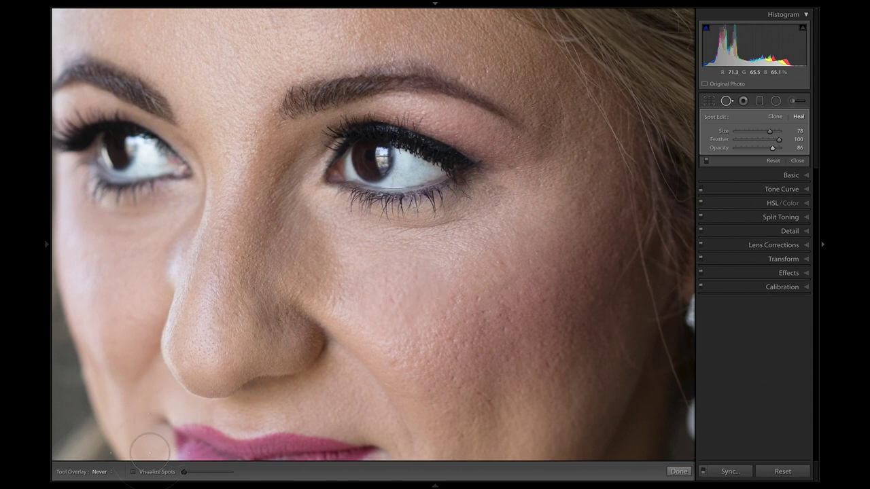
{"action": "left_click", "coordinate": [102, 471]}
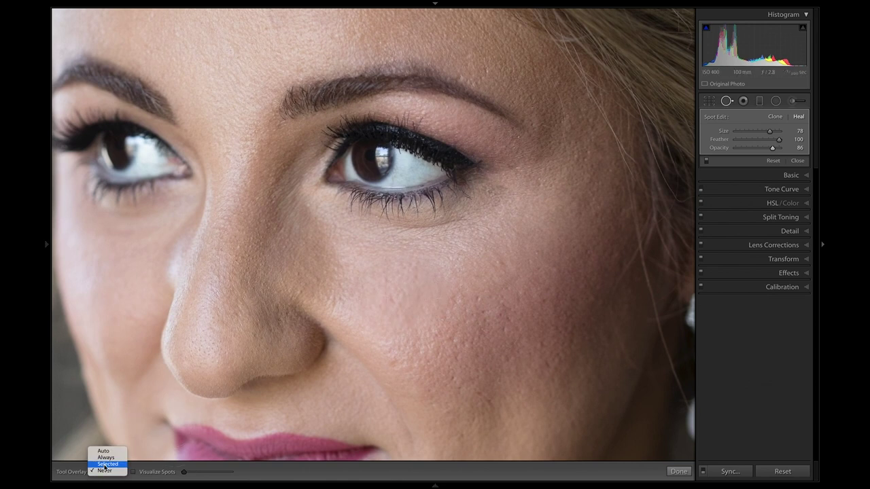
{"action": "left_click", "coordinate": [104, 464]}
Delete a stray spot and paint a new Heal spot on the cheek beside the nose
{"action": "left_click", "coordinate": [398, 285]}
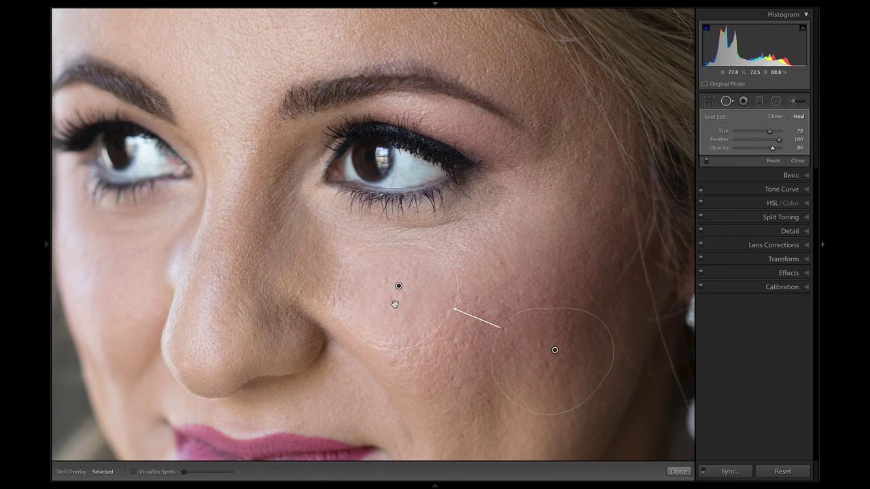
{"action": "key", "text": "Delete"}
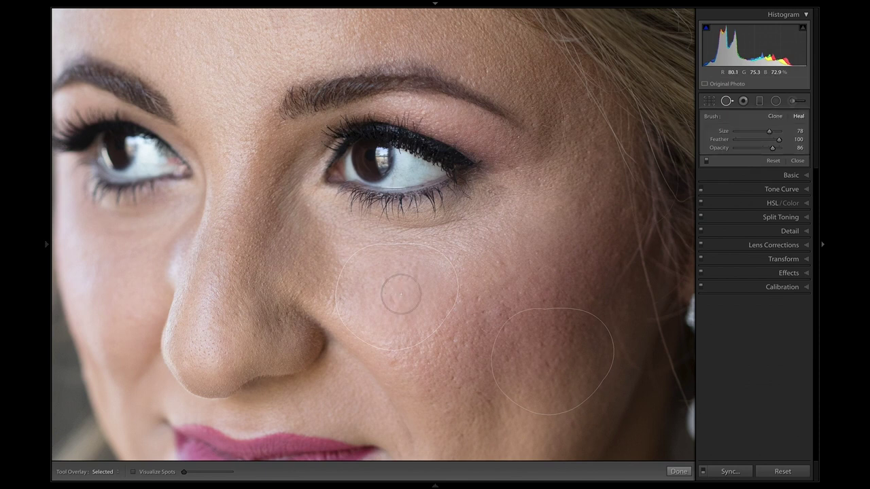
{"action": "scroll", "coordinate": [392, 297], "scroll_direction": "down", "scroll_amount": 3}
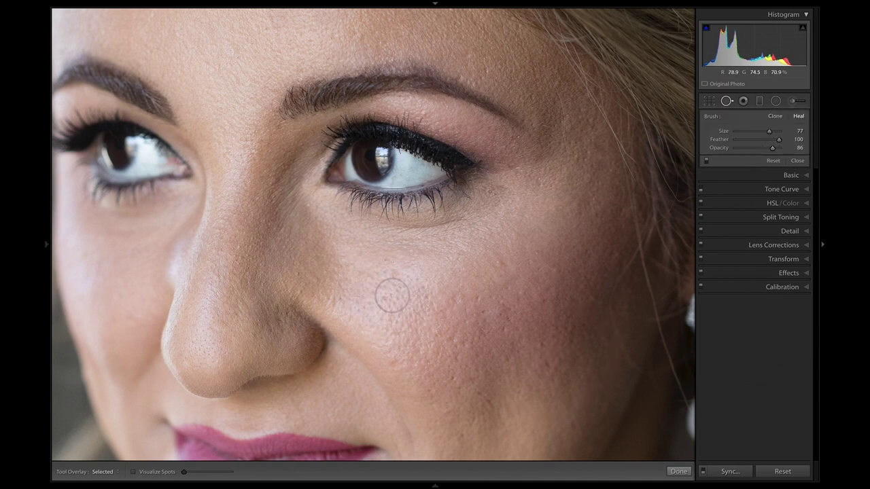
{"action": "mouse_move", "coordinate": [391, 286]}
{"action": "left_mouse_down"}
{"action": "mouse_move", "coordinate": [402, 288]}
{"action": "mouse_move", "coordinate": [404, 301]}
{"action": "mouse_move", "coordinate": [375, 306]}
{"action": "mouse_move", "coordinate": [368, 293]}
{"action": "mouse_move", "coordinate": [397, 278]}
{"action": "mouse_move", "coordinate": [406, 308]}
{"action": "left_mouse_up"}
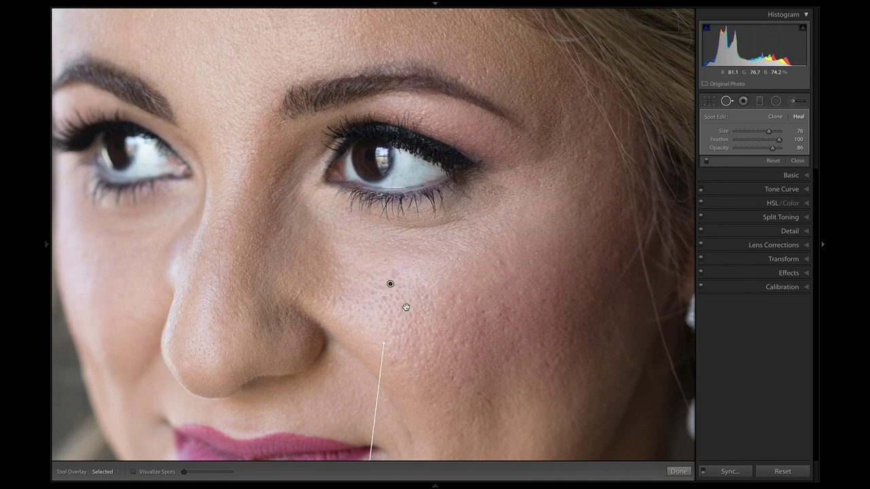
{"action": "key", "text": "z"}
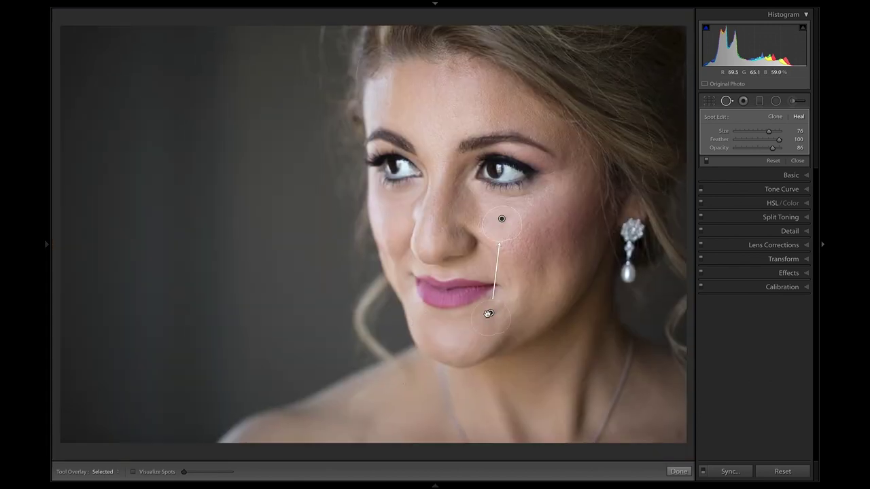
{"action": "left_click", "coordinate": [524, 242]}
{"action": "key", "text": "z"}
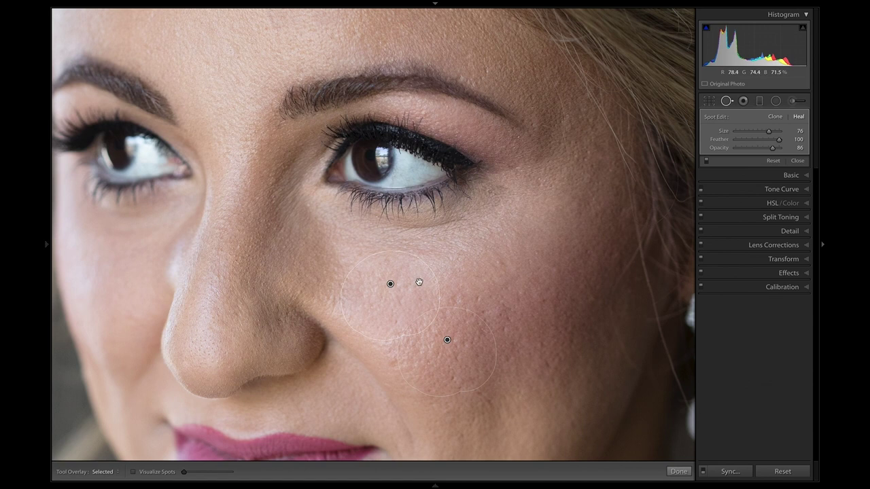
Try the spot in Clone mode at lower opacities, then undo the last change
{"action": "left_click_drag", "start_coordinate": [772, 152], "coordinate": [781, 153]}
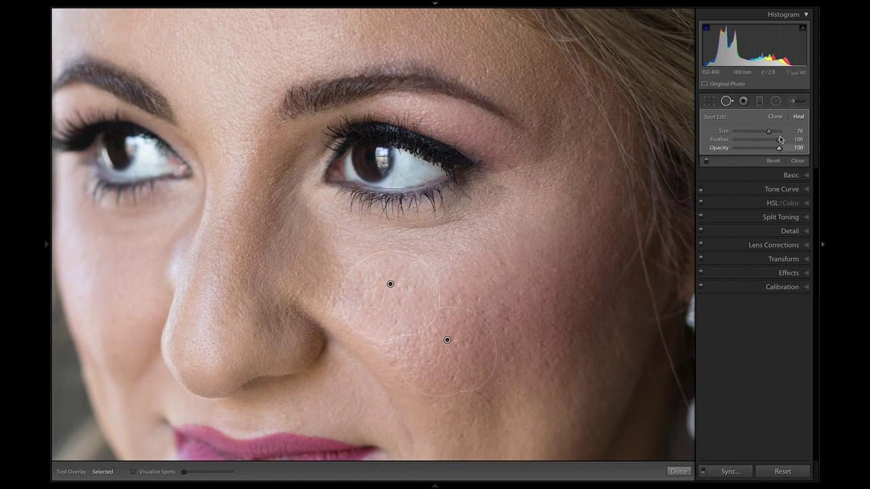
{"action": "left_click", "coordinate": [776, 117]}
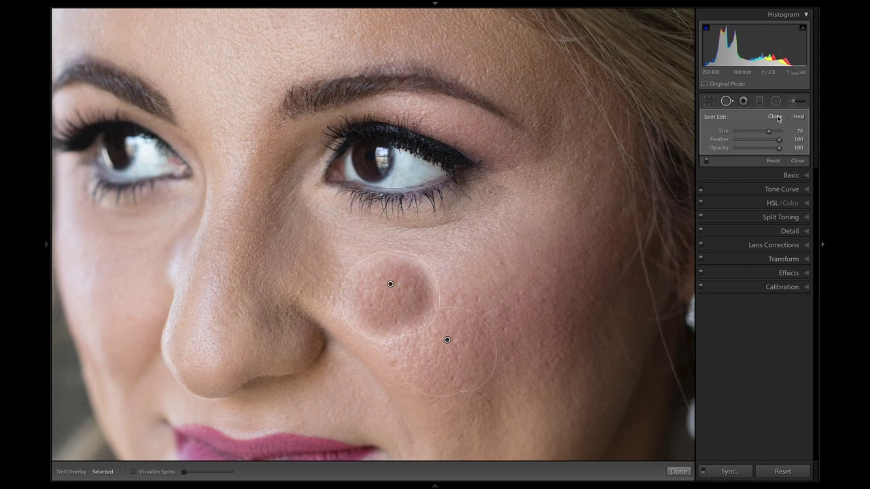
{"action": "left_click_drag", "start_coordinate": [780, 151], "coordinate": [776, 152]}
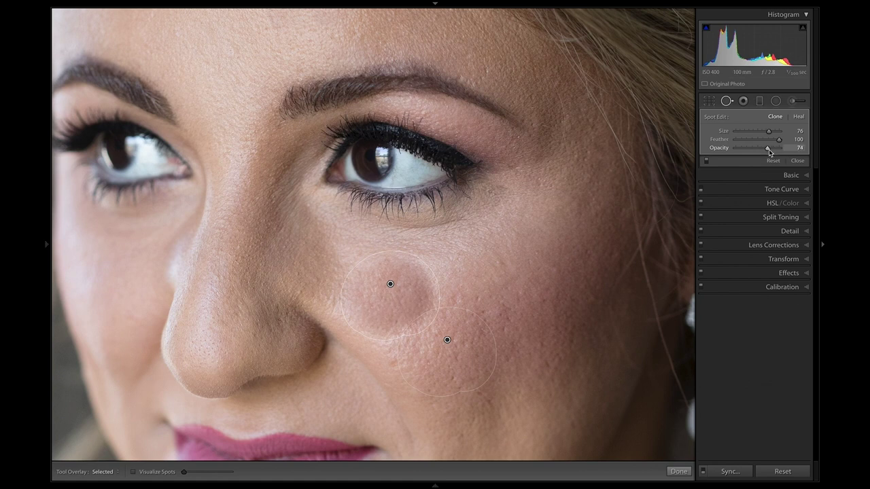
{"action": "left_click_drag", "start_coordinate": [768, 152], "coordinate": [765, 153]}
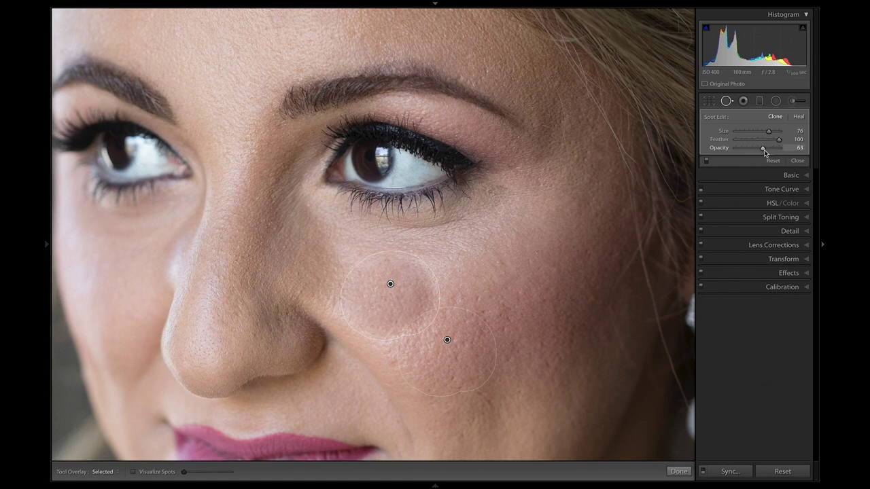
{"action": "key", "text": "ctrl+z"}
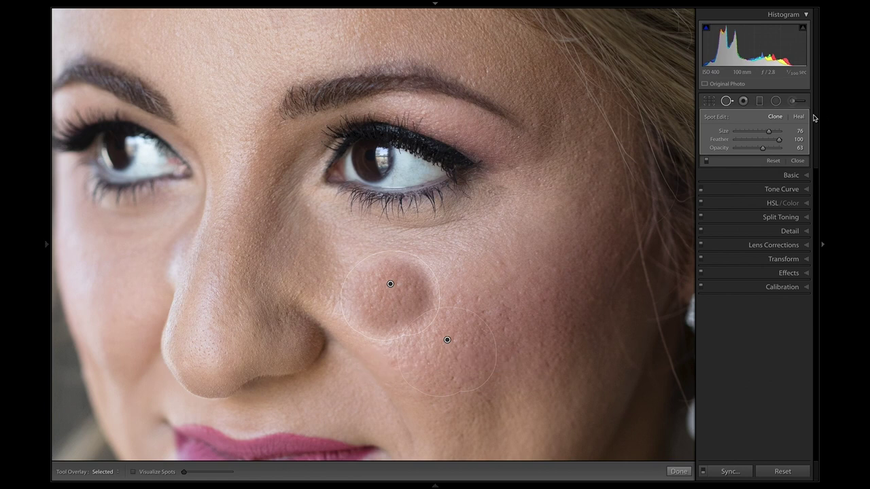
Return the spot to Heal, nudge its source just below, and set opacity to 100
{"action": "left_click", "coordinate": [798, 117]}
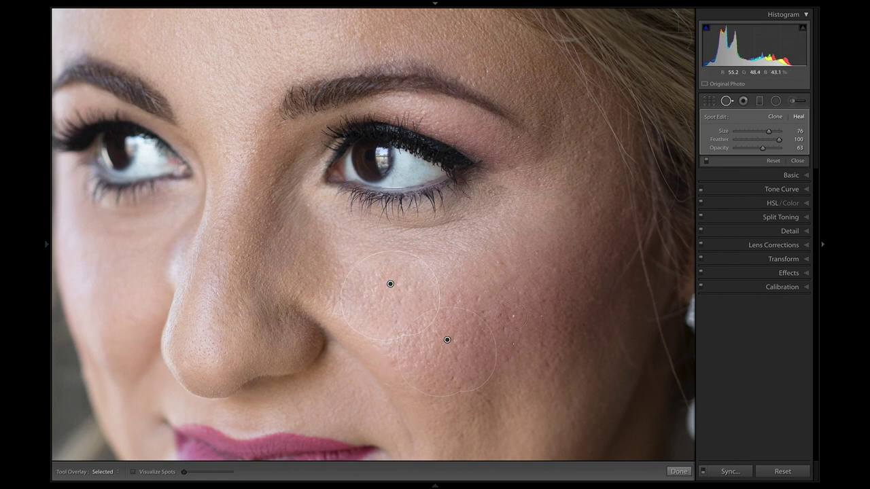
{"action": "left_click_drag", "start_coordinate": [448, 341], "coordinate": [453, 342]}
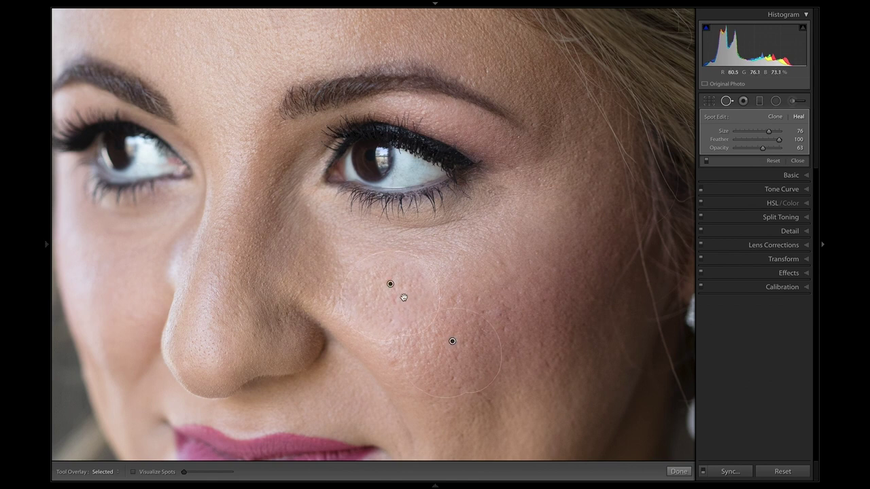
{"action": "left_click_drag", "start_coordinate": [391, 284], "coordinate": [391, 284]}
{"action": "left_click_drag", "start_coordinate": [764, 150], "coordinate": [780, 152]}
{"action": "key", "text": "backslash"}
{"action": "key", "text": "backslash"}
Hide spot outlines and paint trial heal strokes on the cheek, undoing the last one
{"action": "left_click", "coordinate": [102, 472]}
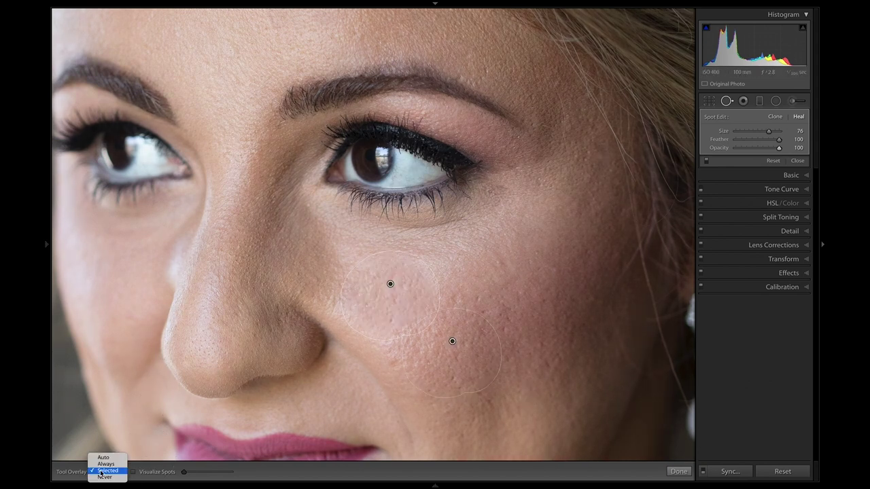
{"action": "left_click", "coordinate": [104, 477]}
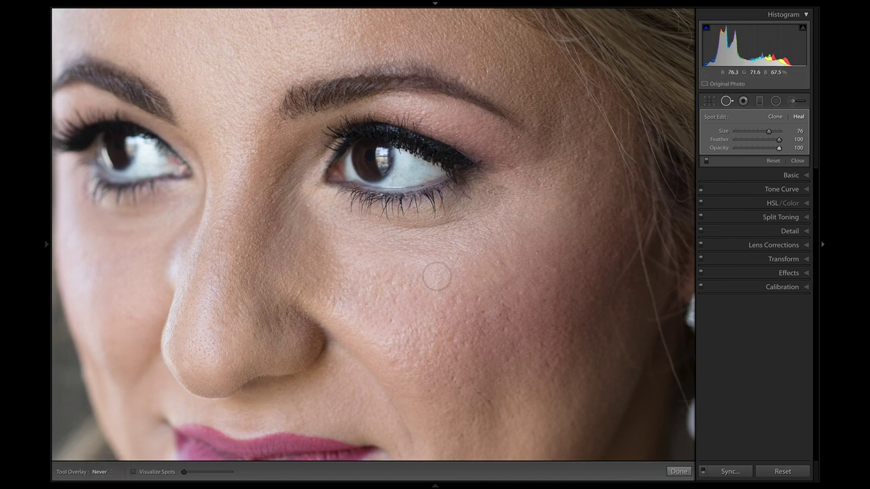
{"action": "mouse_move", "coordinate": [436, 277]}
{"action": "left_mouse_down"}
{"action": "mouse_move", "coordinate": [426, 276]}
{"action": "mouse_move", "coordinate": [446, 273]}
{"action": "left_mouse_up"}
{"action": "left_click_drag", "start_coordinate": [439, 282], "coordinate": [438, 282]}
{"action": "left_click_drag", "start_coordinate": [406, 344], "coordinate": [393, 342]}
{"action": "key", "text": "ctrl+z"}
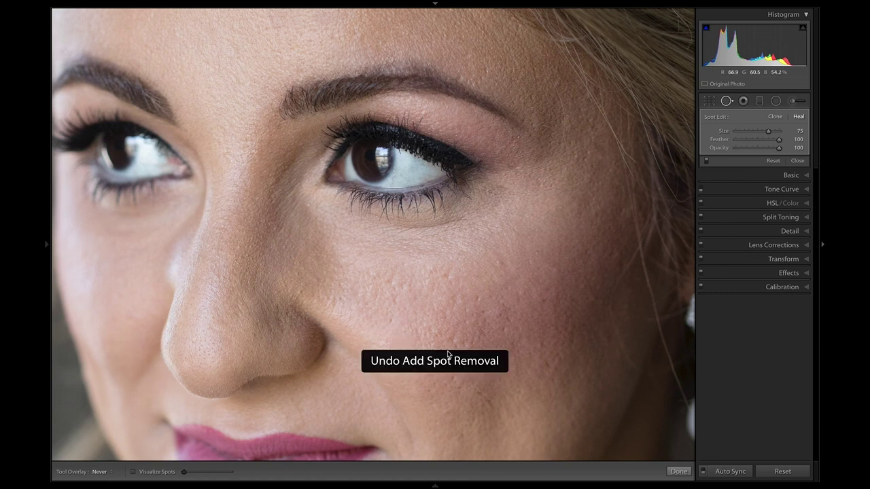
Heal a cheek blemish from nearby skin at opacity 51, with selected outlines shown
{"action": "left_click", "coordinate": [99, 472]}
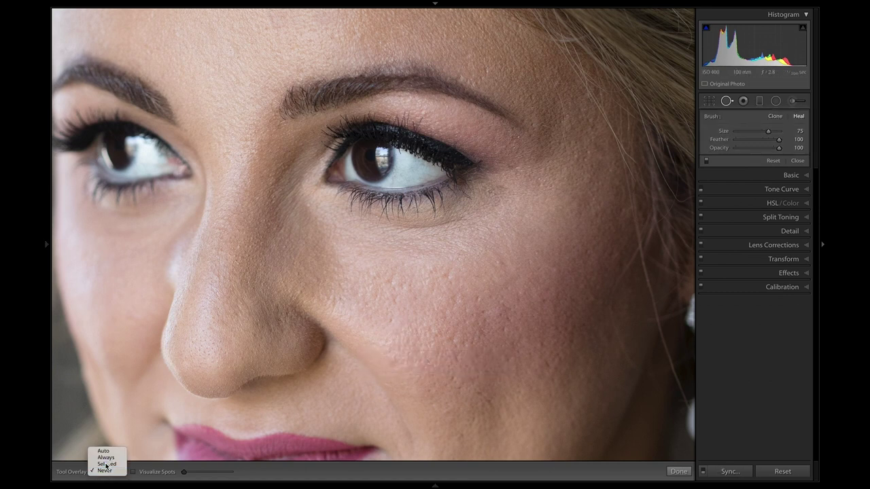
{"action": "left_click", "coordinate": [106, 465]}
{"action": "left_click_drag", "start_coordinate": [397, 345], "coordinate": [403, 339]}
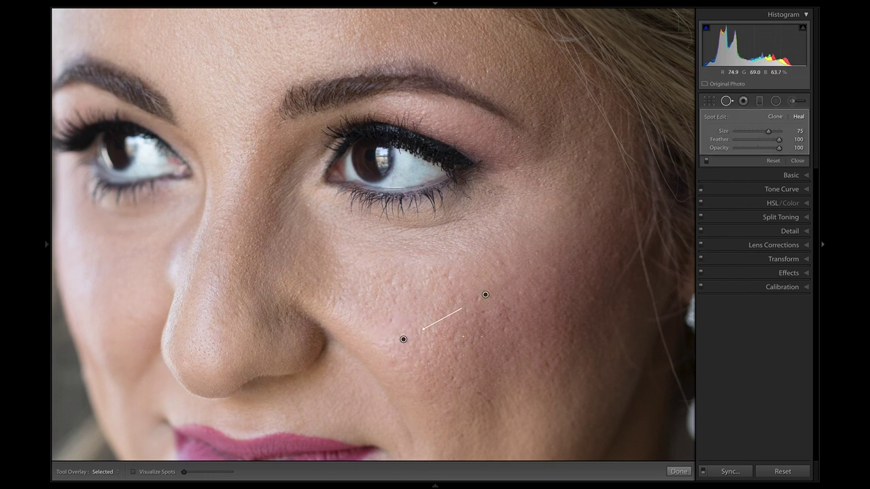
{"action": "left_click_drag", "start_coordinate": [486, 295], "coordinate": [458, 333]}
{"action": "mouse_move", "coordinate": [779, 147]}
{"action": "left_mouse_down"}
{"action": "mouse_move", "coordinate": [745, 158]}
{"action": "mouse_move", "coordinate": [756, 153]}
{"action": "left_mouse_up"}
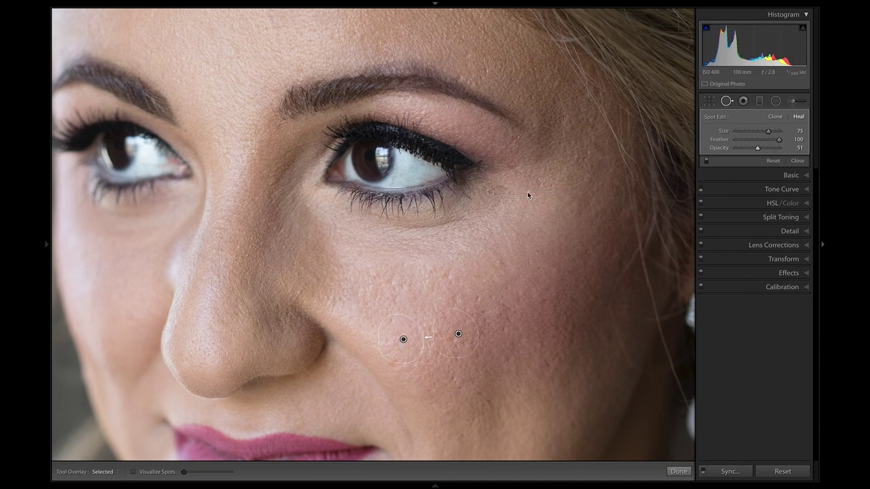
{"action": "left_click_drag", "start_coordinate": [242, 215], "coordinate": [388, 320]}
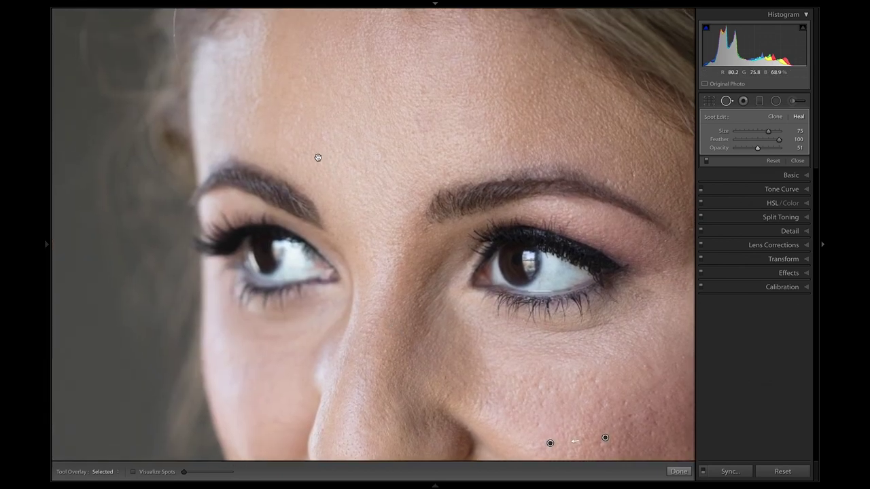
Paint a trial forehead spot, switch it to Clone, shift its source left and raise its opacity
{"action": "left_click_drag", "start_coordinate": [301, 167], "coordinate": [309, 209]}
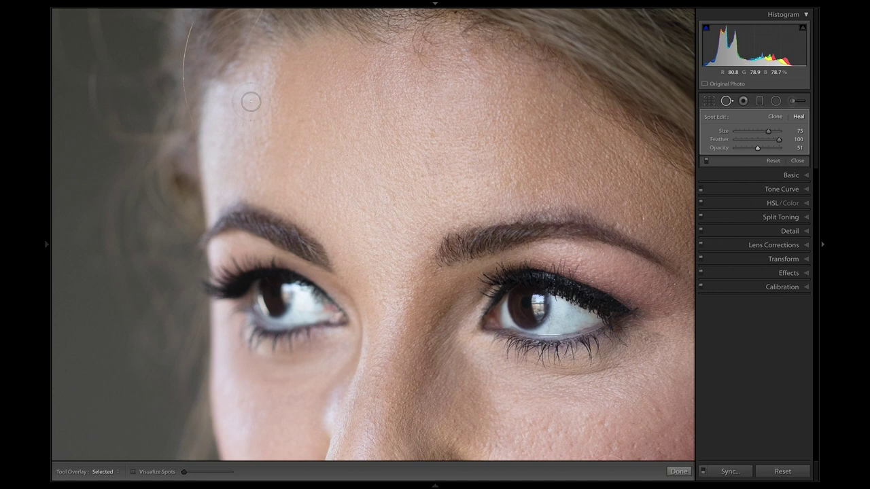
{"action": "mouse_move", "coordinate": [250, 98]}
{"action": "left_mouse_down"}
{"action": "mouse_move", "coordinate": [239, 92]}
{"action": "mouse_move", "coordinate": [228, 104]}
{"action": "mouse_move", "coordinate": [216, 189]}
{"action": "mouse_move", "coordinate": [235, 181]}
{"action": "mouse_move", "coordinate": [243, 117]}
{"action": "mouse_move", "coordinate": [246, 127]}
{"action": "left_mouse_up"}
{"action": "left_click_drag", "start_coordinate": [251, 93], "coordinate": [239, 170]}
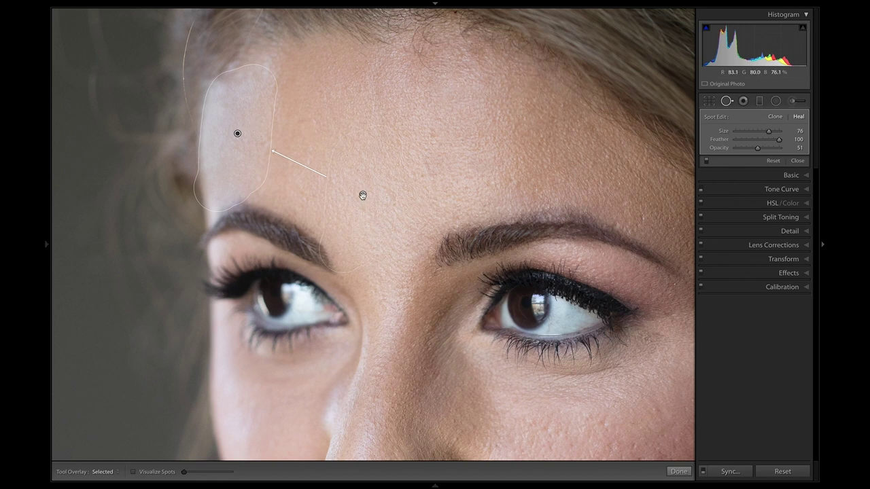
{"action": "left_click_drag", "start_coordinate": [363, 194], "coordinate": [329, 133]}
{"action": "left_click", "coordinate": [775, 117]}
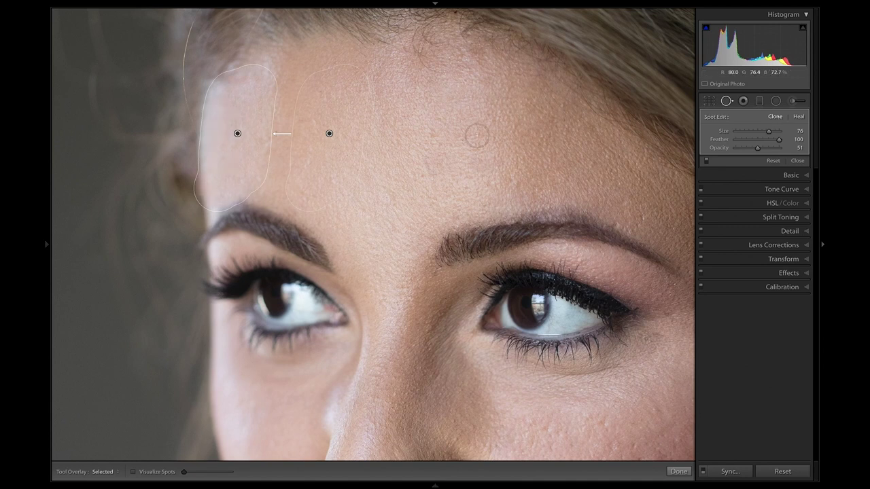
{"action": "mouse_move", "coordinate": [328, 133]}
{"action": "left_mouse_down"}
{"action": "mouse_move", "coordinate": [309, 132]}
{"action": "mouse_move", "coordinate": [320, 133]}
{"action": "left_mouse_up"}
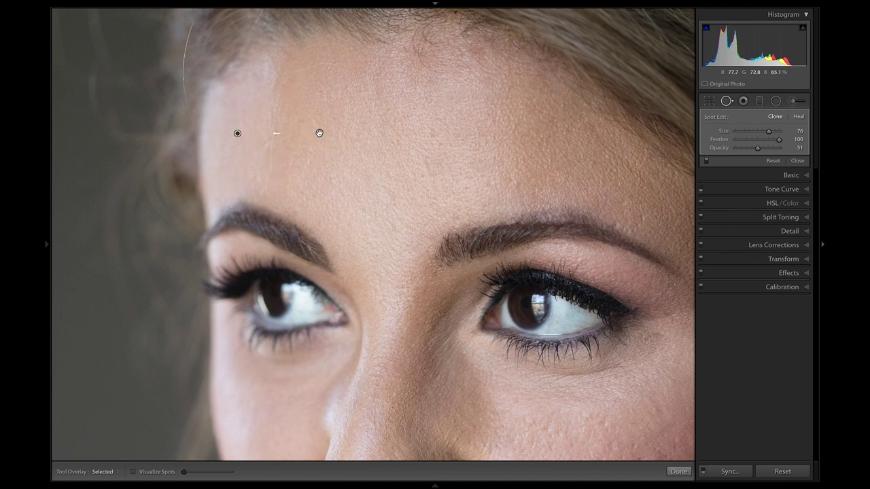
{"action": "left_click_drag", "start_coordinate": [757, 148], "coordinate": [781, 153]}
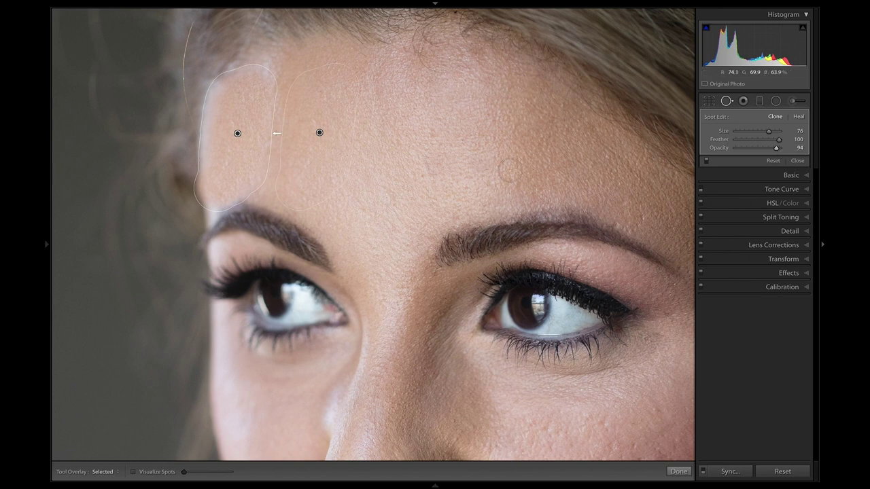
Delete the trial clone spot, return the brush to Heal, and zoom out to the whole portrait
{"action": "key", "text": "Delete"}
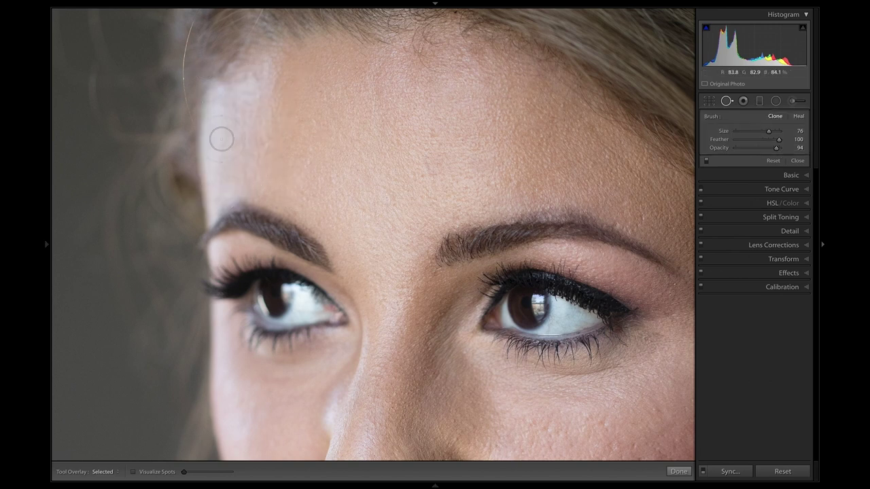
{"action": "left_click", "coordinate": [800, 117]}
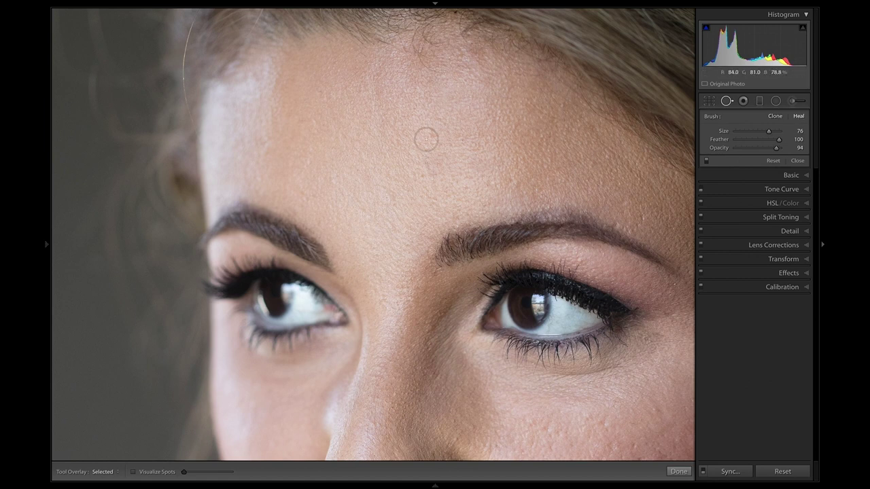
{"action": "key", "text": "z"}
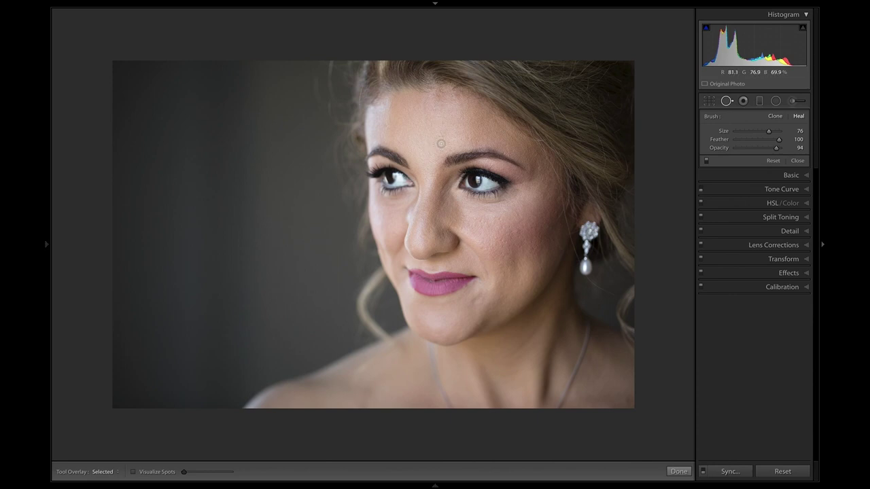
Heal the forehead with a size-79 brush at 25 opacity, compare Before/After, then zoom in on the eyes
{"action": "scroll", "coordinate": [433, 123], "scroll_direction": "up", "scroll_amount": 3}
{"action": "mouse_move", "coordinate": [437, 114]}
{"action": "left_mouse_down"}
{"action": "mouse_move", "coordinate": [448, 132]}
{"action": "mouse_move", "coordinate": [427, 149]}
{"action": "mouse_move", "coordinate": [431, 126]}
{"action": "left_mouse_up"}
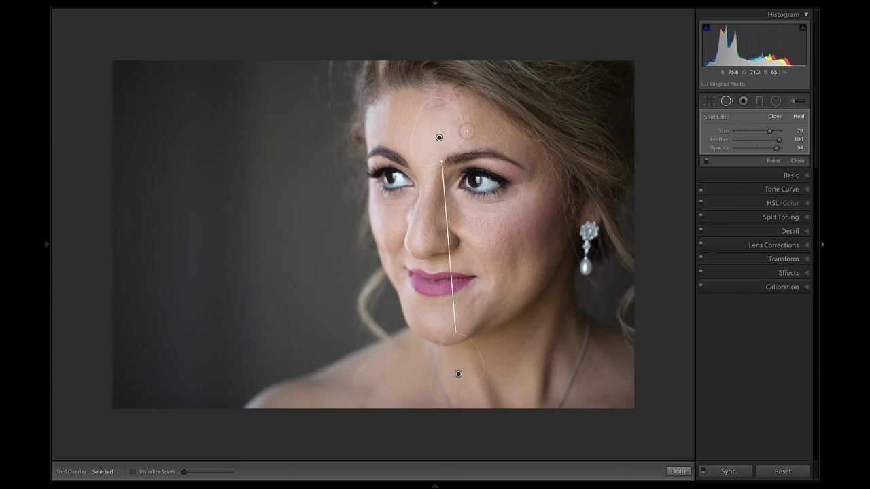
{"action": "left_click_drag", "start_coordinate": [777, 148], "coordinate": [749, 151]}
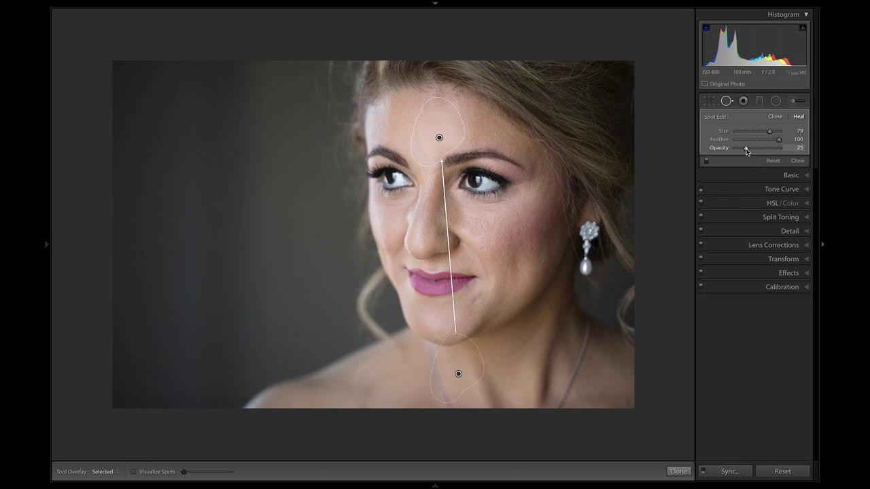
{"action": "key", "text": "backslash"}
{"action": "key", "text": "backslash"}
{"action": "key", "text": "Escape"}
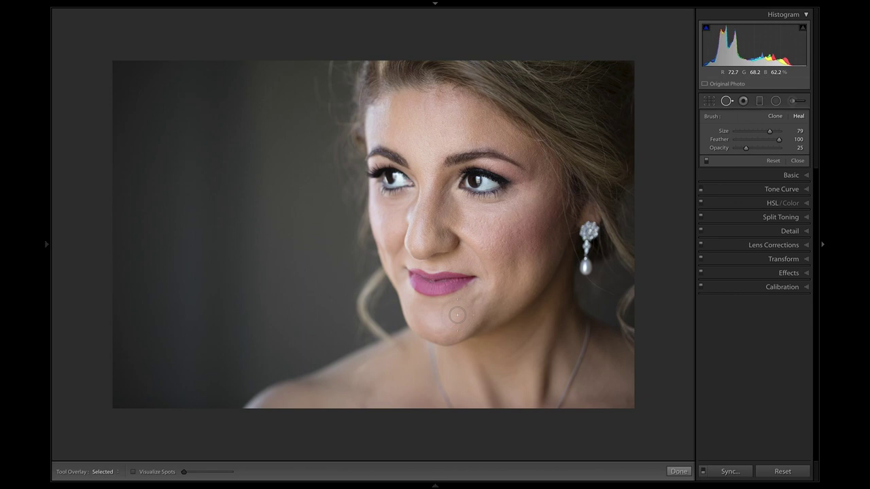
{"action": "left_click", "coordinate": [435, 170]}
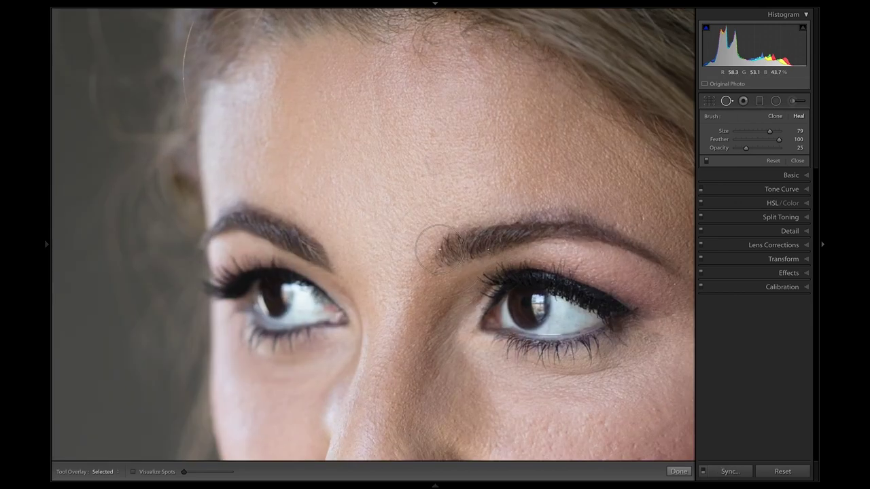
Heal down the side of the nose with a size-39 brush at full 100 opacity
{"action": "mouse_move", "coordinate": [411, 277]}
{"action": "left_mouse_down"}
{"action": "mouse_move", "coordinate": [428, 194]}
{"action": "mouse_move", "coordinate": [483, 129]}
{"action": "left_mouse_up"}
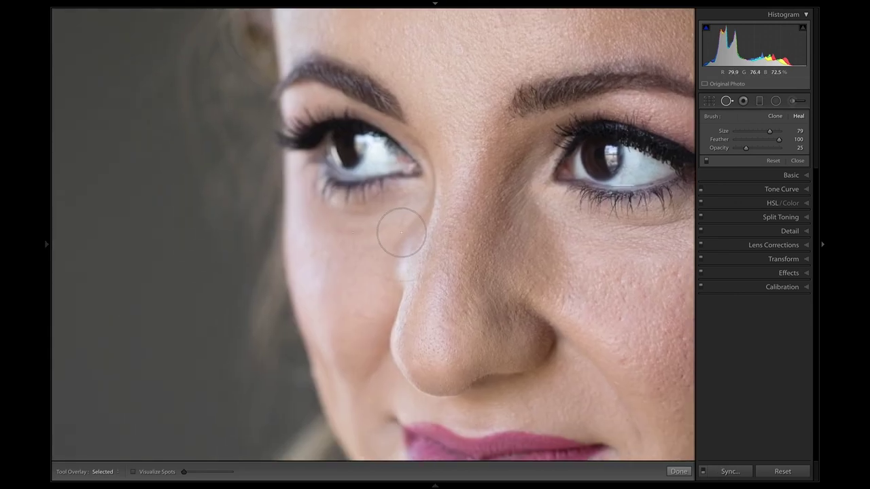
{"action": "scroll", "coordinate": [399, 245], "scroll_direction": "down", "scroll_amount": 1}
{"action": "scroll", "coordinate": [399, 246], "scroll_direction": "down", "scroll_amount": 3}
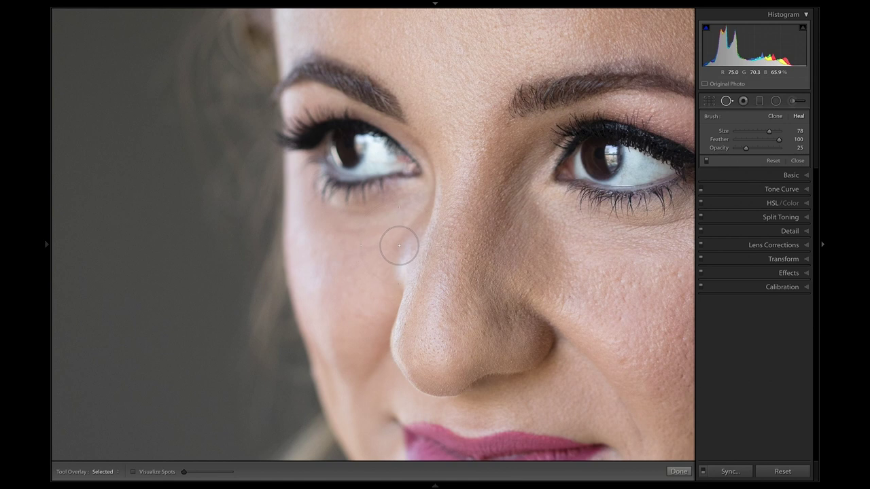
{"action": "scroll", "coordinate": [399, 246], "scroll_direction": "down", "scroll_amount": 10}
{"action": "left_click_drag", "start_coordinate": [409, 244], "coordinate": [398, 284]}
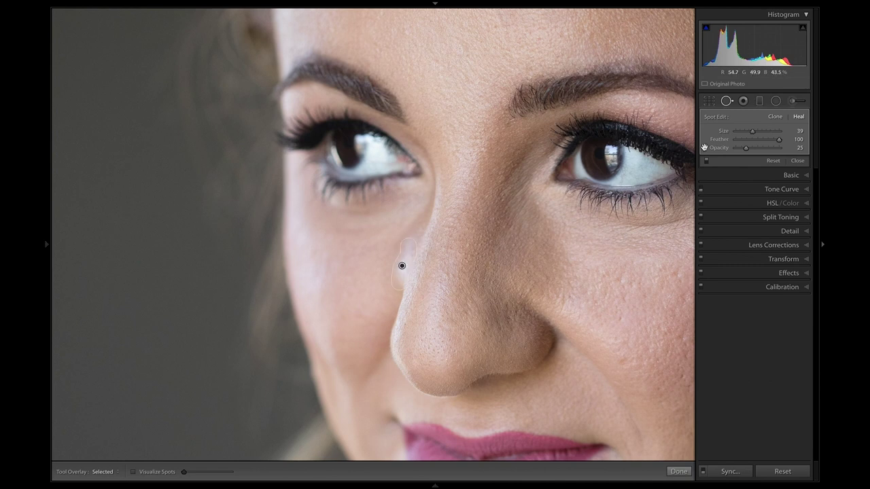
{"action": "left_click_drag", "start_coordinate": [745, 147], "coordinate": [794, 148]}
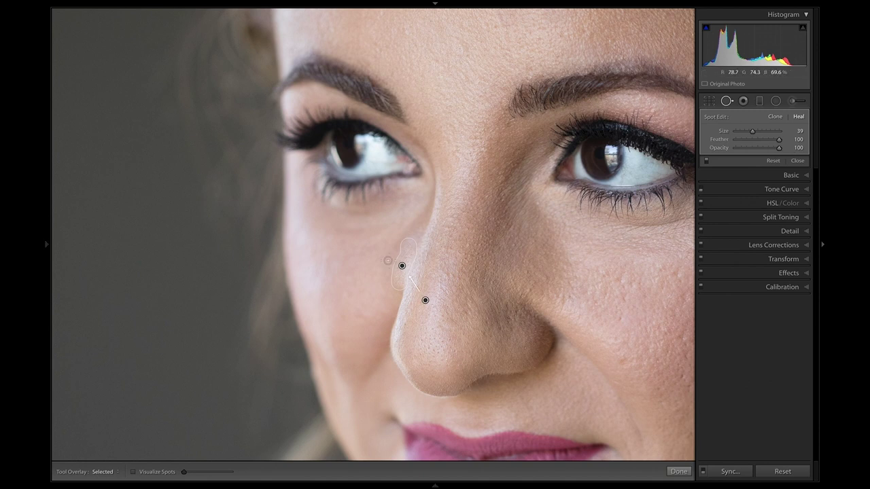
{"action": "key", "text": "h"}
{"action": "left_click_drag", "start_coordinate": [779, 147], "coordinate": [786, 150]}
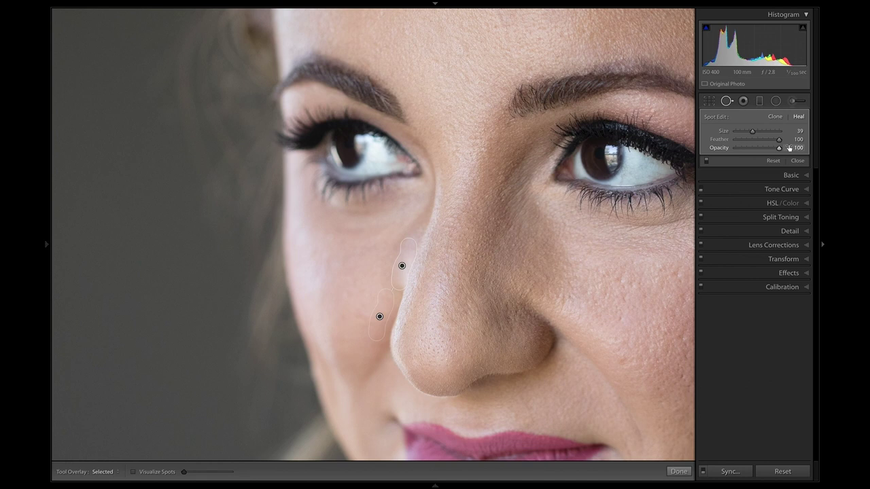
{"action": "key", "text": "Escape"}
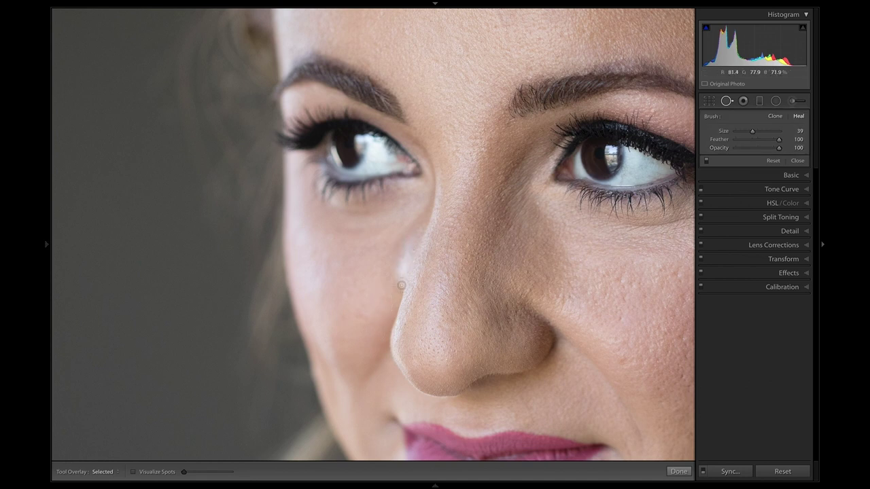
Add a second nose heal sourced from smooth skin below the eye, then compare the whole portrait Before/After
{"action": "mouse_move", "coordinate": [406, 254]}
{"action": "left_mouse_down"}
{"action": "mouse_move", "coordinate": [400, 281]}
{"action": "mouse_move", "coordinate": [410, 245]}
{"action": "left_mouse_up"}
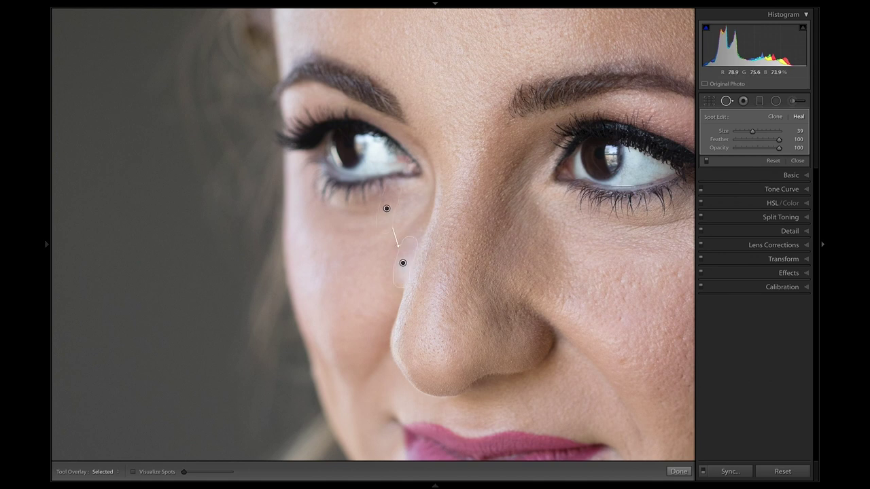
{"action": "left_click_drag", "start_coordinate": [387, 209], "coordinate": [380, 332]}
{"action": "left_click_drag", "start_coordinate": [384, 324], "coordinate": [384, 325]}
{"action": "key", "text": "ctrl+minus"}
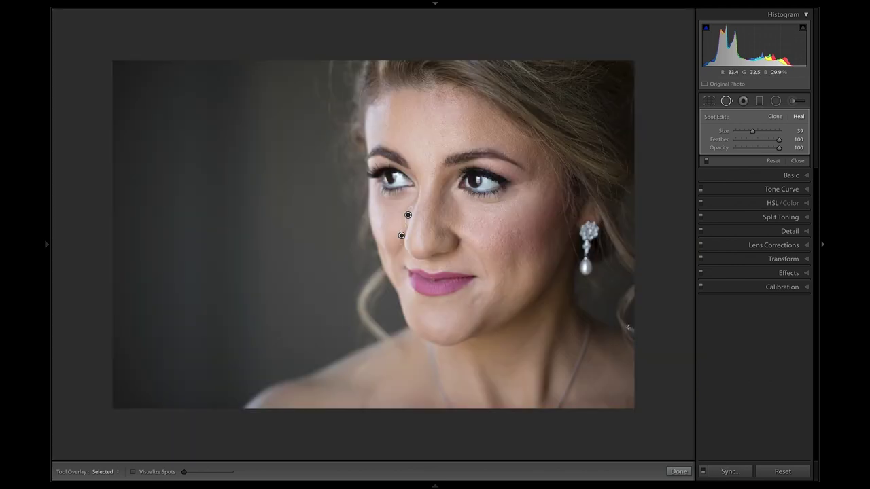
{"action": "key", "text": "backslash"}
{"action": "key", "text": "backslash"}
{"action": "key", "text": "backslash"}
{"action": "key", "text": "backslash"}
{"action": "key", "text": "backslash"}
{"action": "key", "text": "backslash"}
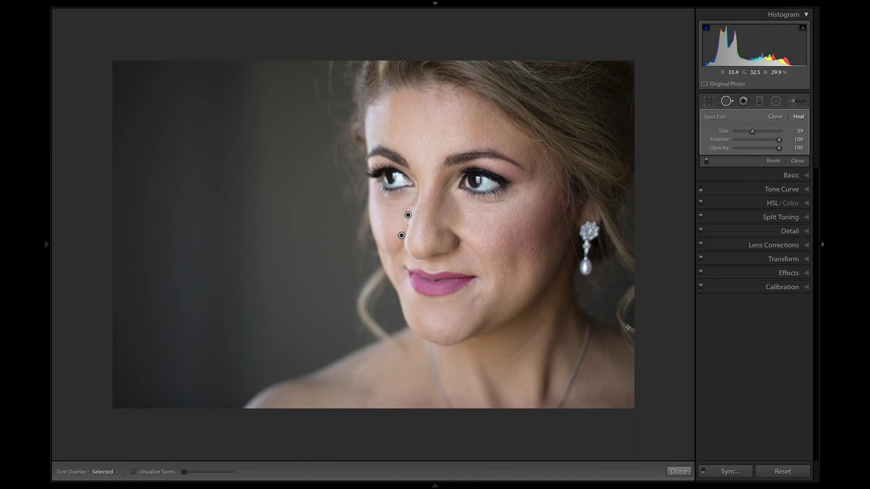
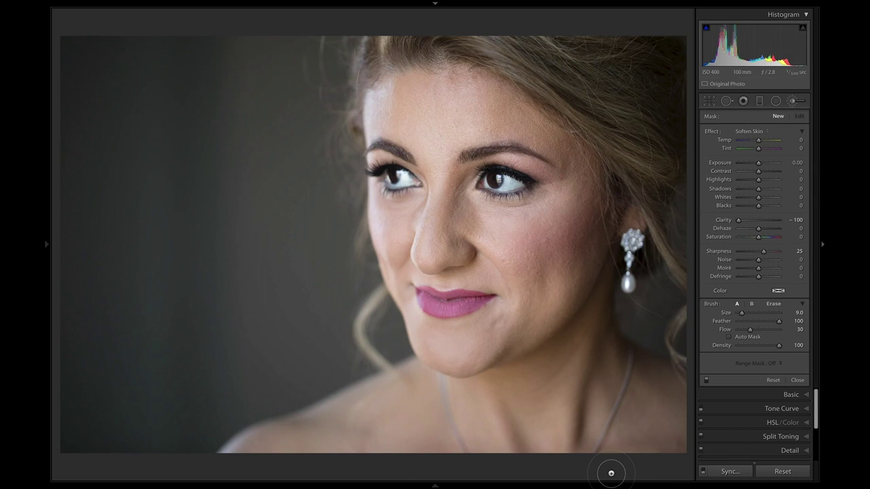
Activate the adjustment brush (K) and switch the adjustment mask overlay colour to Red
{"action": "key", "text": "k"}
{"action": "key", "text": "k"}
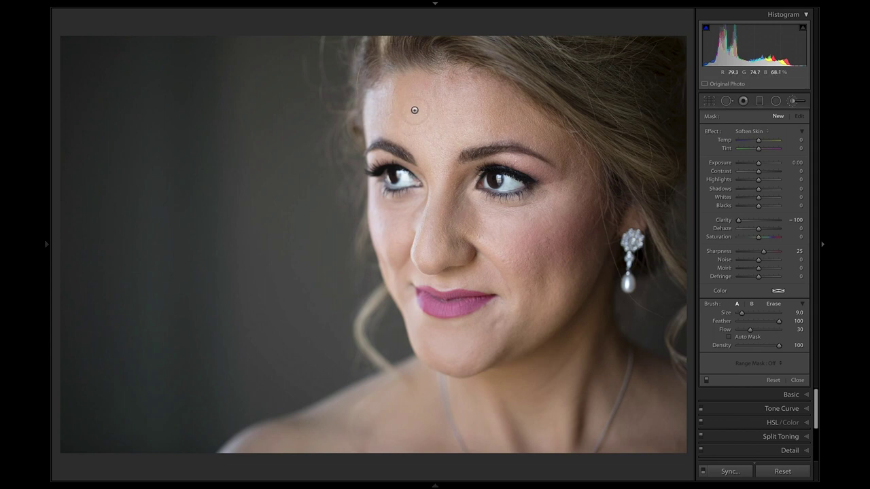
{"action": "mouse_move", "coordinate": [327, 3]}
{"action": "left_click", "coordinate": [252, 5]}
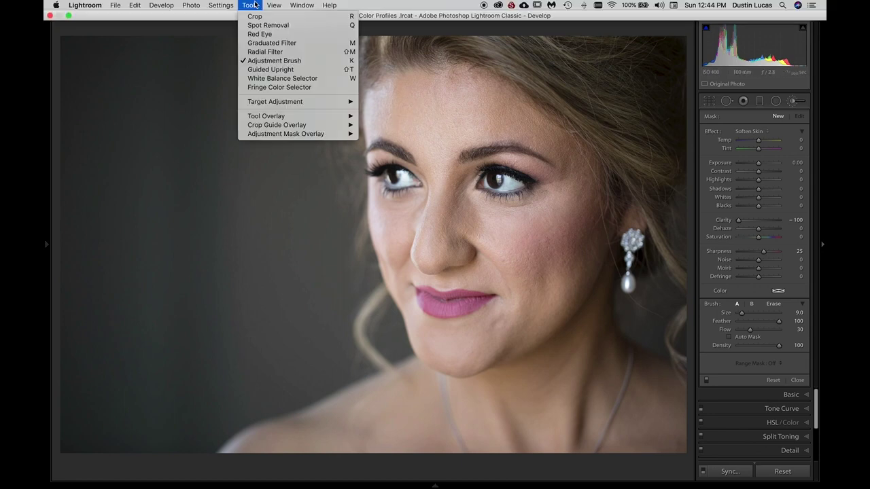
{"action": "mouse_move", "coordinate": [293, 119]}
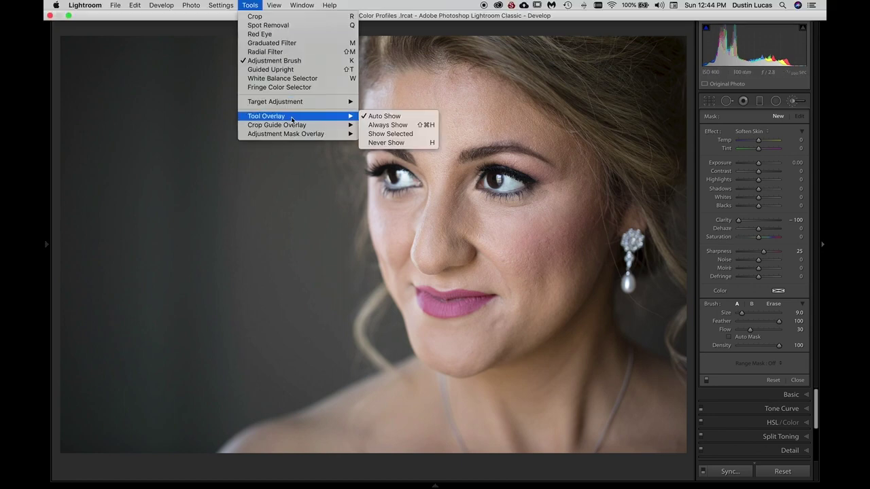
{"action": "mouse_move", "coordinate": [264, 139]}
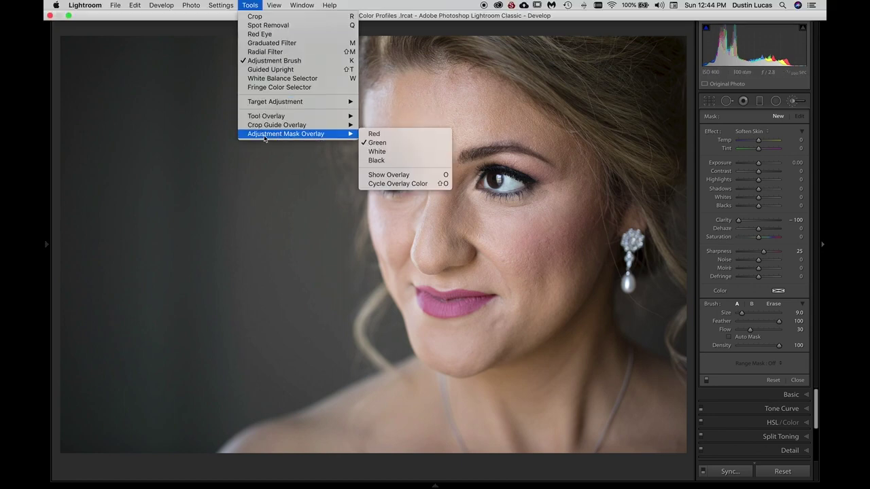
{"action": "left_click", "coordinate": [374, 135]}
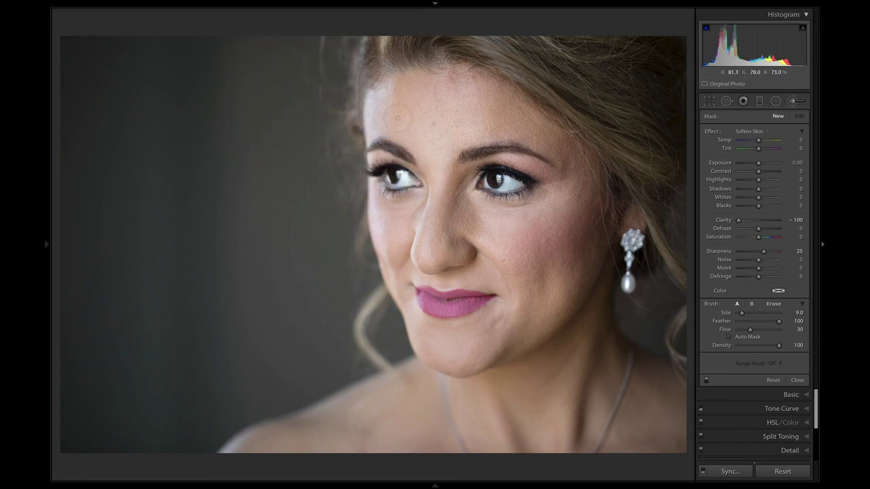
Paint Soften Skin over the forehead, nose and right cheek with red overlay, then lower Flow to 24
{"action": "left_click", "coordinate": [449, 117]}
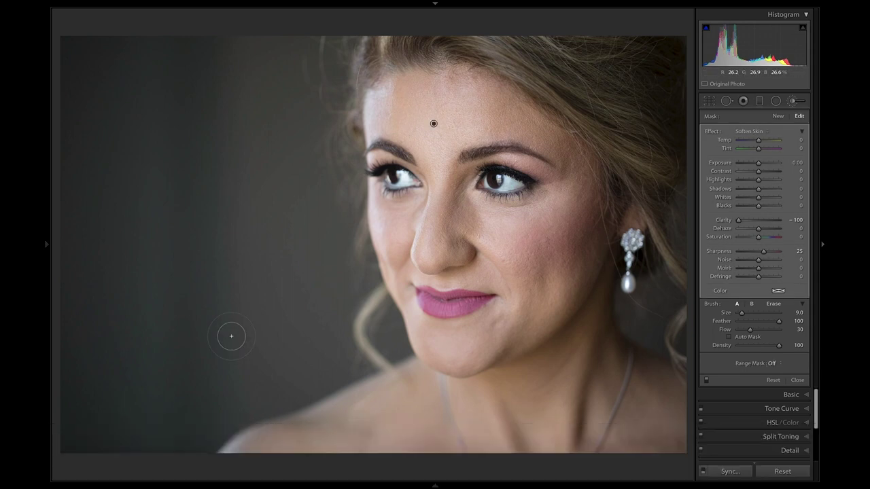
{"action": "key", "text": "t"}
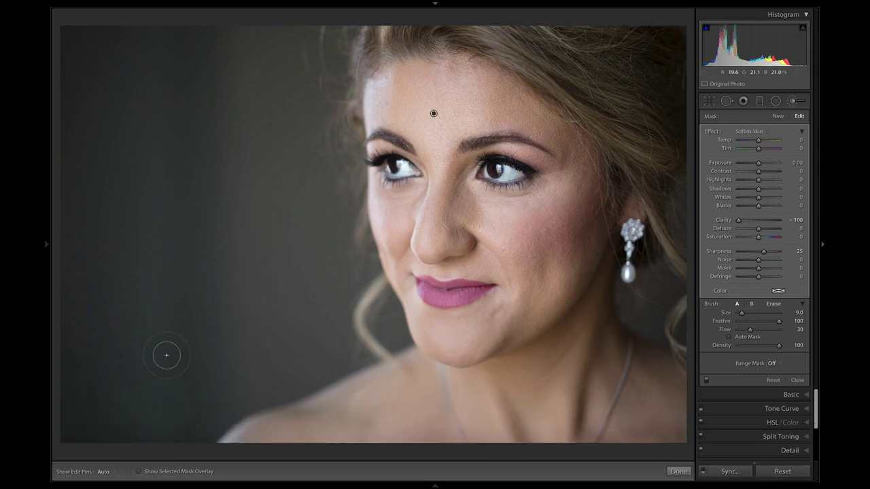
{"action": "key", "text": "o"}
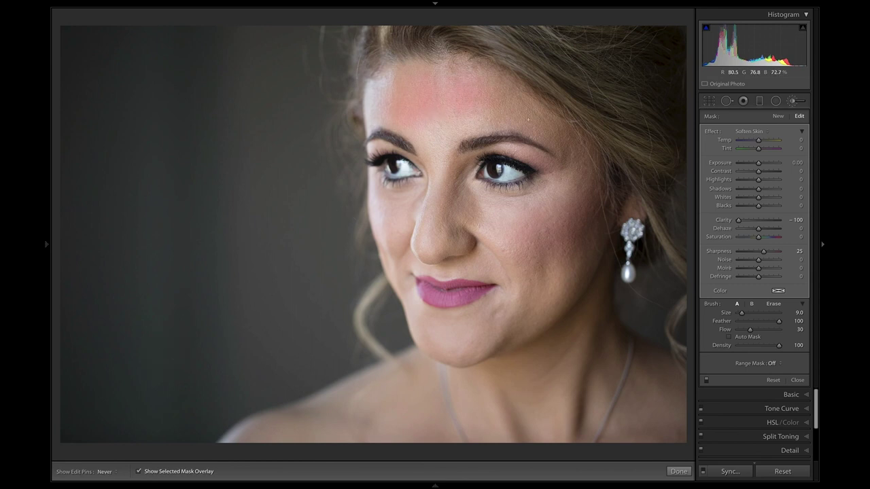
{"action": "left_click_drag", "start_coordinate": [497, 238], "coordinate": [505, 251]}
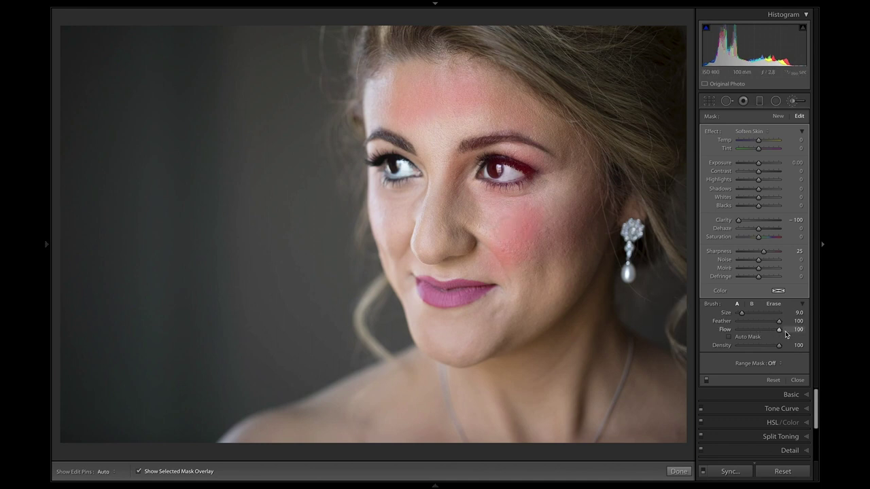
{"action": "key", "text": "h"}
{"action": "mouse_move", "coordinate": [506, 228]}
{"action": "left_mouse_down"}
{"action": "mouse_move", "coordinate": [418, 218]}
{"action": "mouse_move", "coordinate": [396, 163]}
{"action": "mouse_move", "coordinate": [408, 136]}
{"action": "mouse_move", "coordinate": [406, 95]}
{"action": "mouse_move", "coordinate": [378, 109]}
{"action": "mouse_move", "coordinate": [388, 96]}
{"action": "mouse_move", "coordinate": [448, 71]}
{"action": "mouse_move", "coordinate": [544, 125]}
{"action": "mouse_move", "coordinate": [564, 163]}
{"action": "left_mouse_up"}
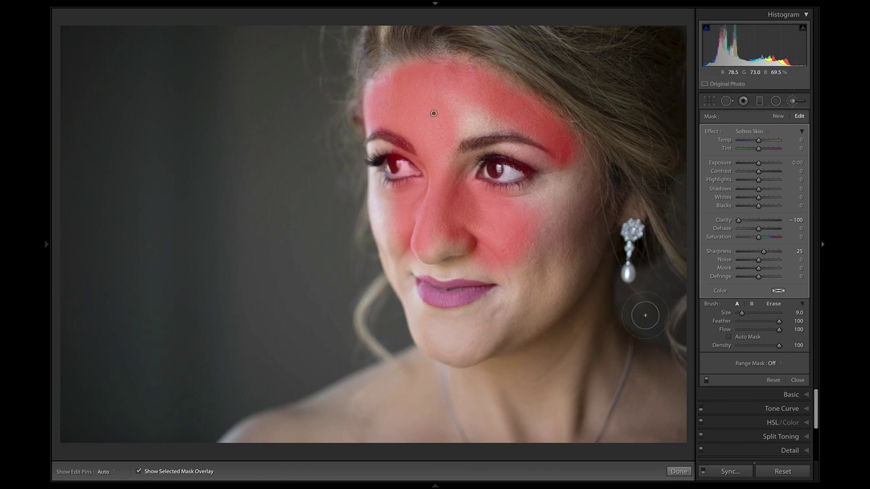
{"action": "left_click_drag", "start_coordinate": [764, 330], "coordinate": [748, 329]}
{"action": "key", "text": "h"}
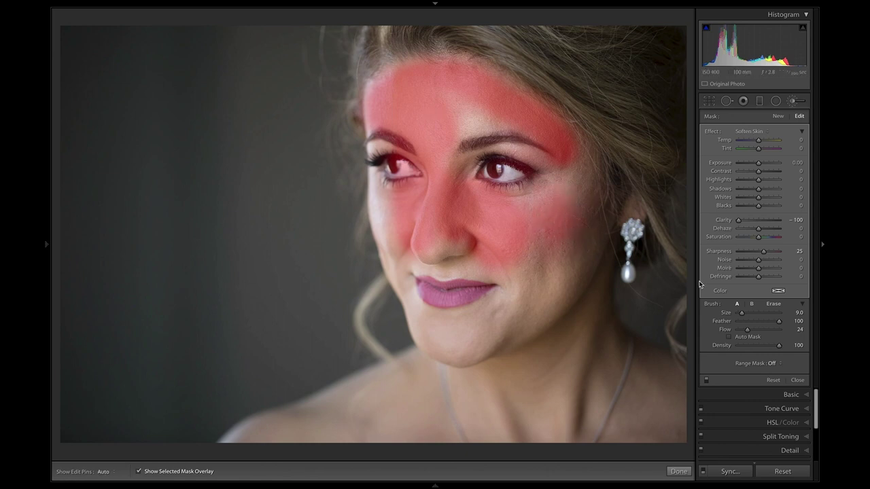
{"action": "key", "text": "h"}
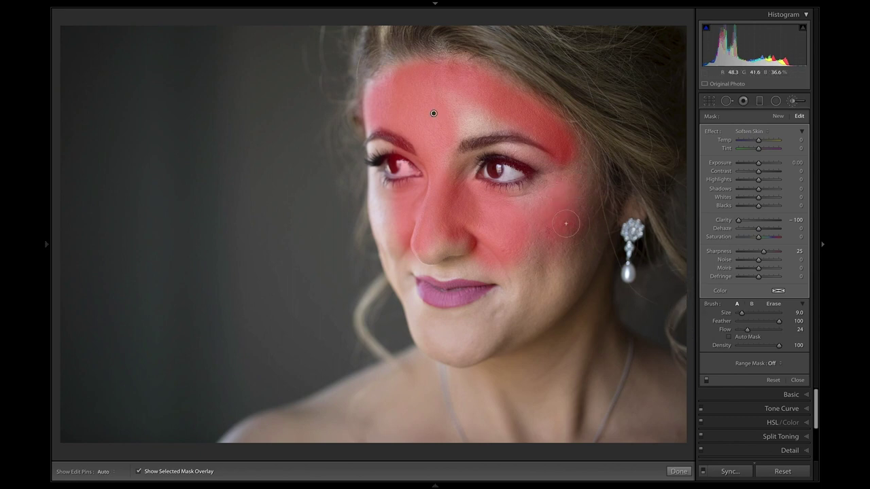
Reset the red mask, switch the mask overlay to Green, and raise brush Flow to 100
{"action": "left_click", "coordinate": [773, 380]}
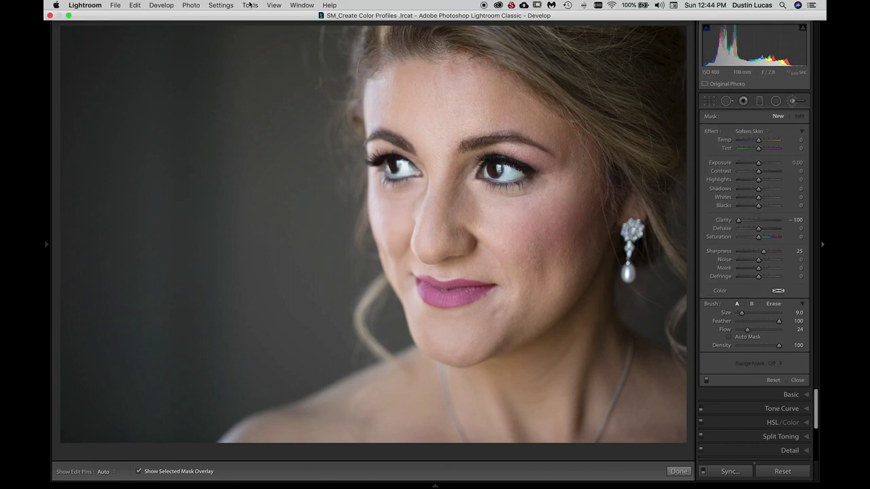
{"action": "left_click", "coordinate": [250, 4]}
{"action": "mouse_move", "coordinate": [275, 135]}
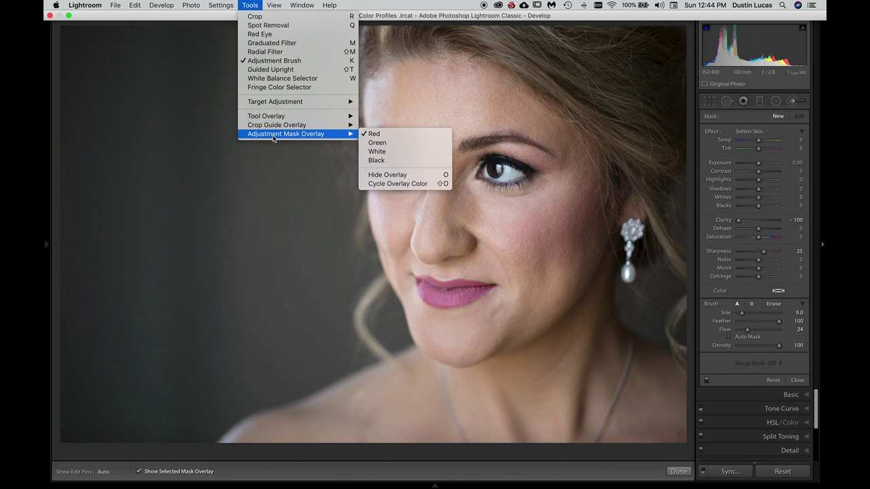
{"action": "left_click", "coordinate": [395, 144]}
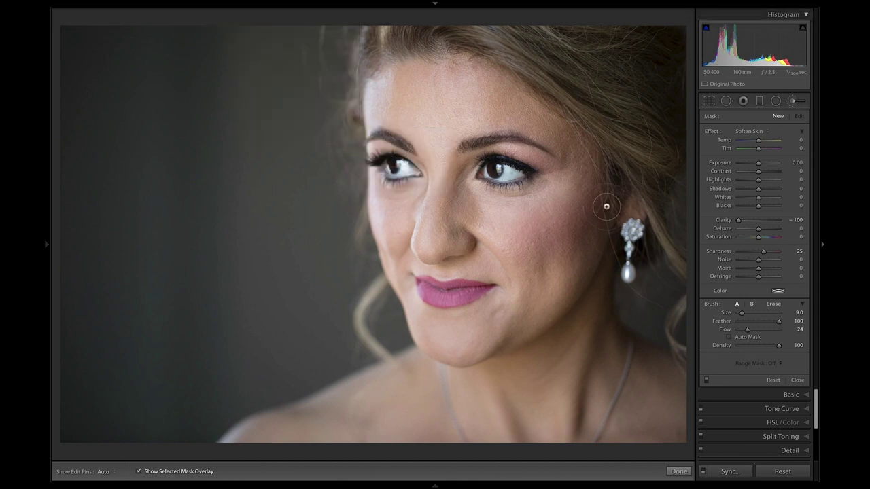
{"action": "key", "text": "h"}
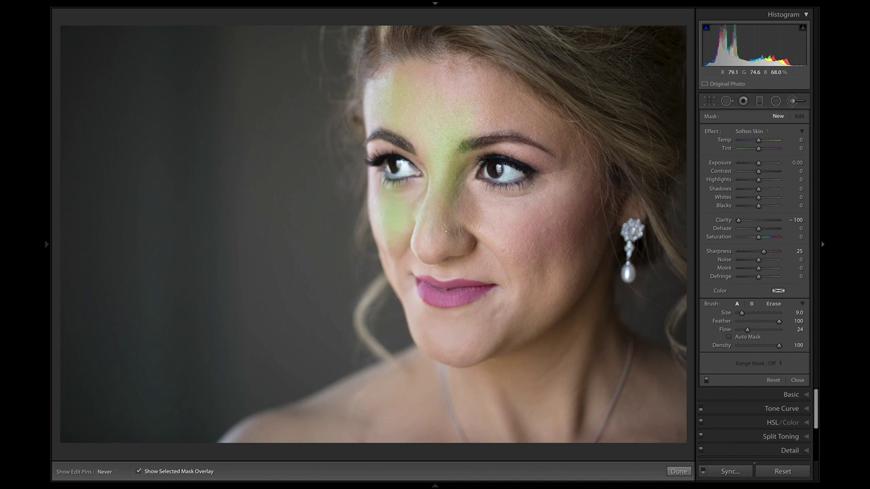
{"action": "key", "text": "h"}
{"action": "left_click_drag", "start_coordinate": [748, 330], "coordinate": [778, 330]}
Paint the mask from the right cheek toward the nose and up around the eye to the brow
{"action": "key", "text": "h"}
{"action": "left_click", "coordinate": [531, 234]}
{"action": "mouse_move", "coordinate": [530, 231]}
{"action": "left_mouse_down"}
{"action": "mouse_move", "coordinate": [467, 224]}
{"action": "mouse_move", "coordinate": [482, 212]}
{"action": "left_mouse_up"}
{"action": "mouse_move", "coordinate": [523, 182]}
{"action": "left_mouse_down"}
{"action": "mouse_move", "coordinate": [560, 166]}
{"action": "mouse_move", "coordinate": [566, 135]}
{"action": "mouse_move", "coordinate": [506, 128]}
{"action": "mouse_move", "coordinate": [462, 158]}
{"action": "mouse_move", "coordinate": [454, 185]}
{"action": "mouse_move", "coordinate": [507, 168]}
{"action": "left_mouse_up"}
{"action": "key", "text": "h"}
With a larger brush, paint forehead, left eye, cheek, jaw, chin and neck, then hide the overlay
{"action": "key", "text": "bracketright"}
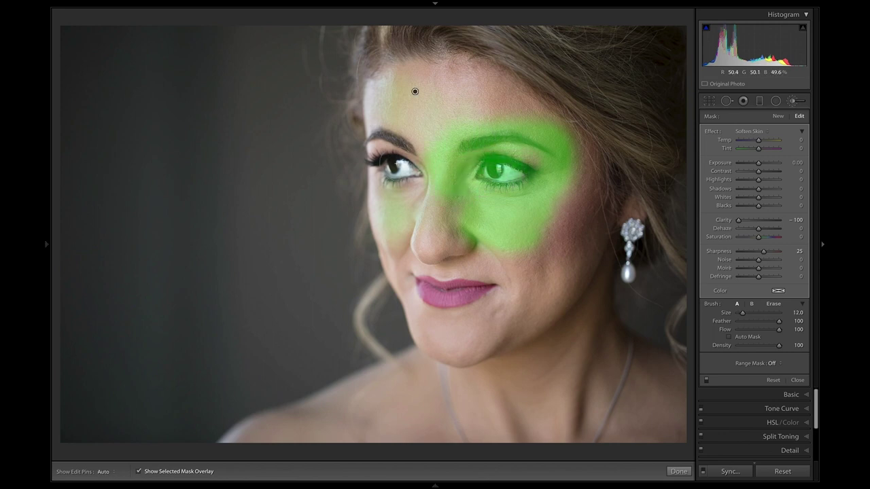
{"action": "key", "text": "h"}
{"action": "mouse_move", "coordinate": [387, 156]}
{"action": "left_mouse_down"}
{"action": "mouse_move", "coordinate": [391, 58]}
{"action": "mouse_move", "coordinate": [428, 50]}
{"action": "mouse_move", "coordinate": [526, 95]}
{"action": "mouse_move", "coordinate": [552, 125]}
{"action": "mouse_move", "coordinate": [555, 174]}
{"action": "left_mouse_up"}
{"action": "mouse_move", "coordinate": [442, 113]}
{"action": "left_mouse_down"}
{"action": "mouse_move", "coordinate": [395, 212]}
{"action": "mouse_move", "coordinate": [396, 279]}
{"action": "mouse_move", "coordinate": [427, 335]}
{"action": "mouse_move", "coordinate": [352, 398]}
{"action": "mouse_move", "coordinate": [234, 439]}
{"action": "mouse_move", "coordinate": [427, 437]}
{"action": "mouse_move", "coordinate": [665, 451]}
{"action": "mouse_move", "coordinate": [672, 395]}
{"action": "mouse_move", "coordinate": [598, 350]}
{"action": "mouse_move", "coordinate": [589, 273]}
{"action": "mouse_move", "coordinate": [604, 207]}
{"action": "mouse_move", "coordinate": [593, 207]}
{"action": "mouse_move", "coordinate": [518, 324]}
{"action": "mouse_move", "coordinate": [503, 312]}
{"action": "mouse_move", "coordinate": [470, 337]}
{"action": "mouse_move", "coordinate": [449, 234]}
{"action": "left_mouse_up"}
{"action": "mouse_move", "coordinate": [493, 348]}
{"action": "left_mouse_down"}
{"action": "mouse_move", "coordinate": [524, 394]}
{"action": "mouse_move", "coordinate": [578, 390]}
{"action": "mouse_move", "coordinate": [608, 405]}
{"action": "left_mouse_up"}
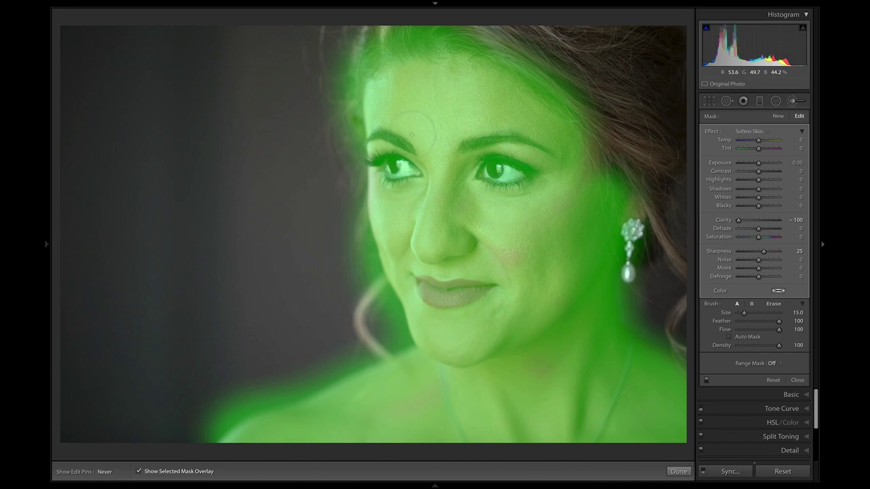
{"action": "key", "text": "h"}
{"action": "key", "text": "o"}
{"action": "key", "text": "o"}
{"action": "key", "text": "o"}
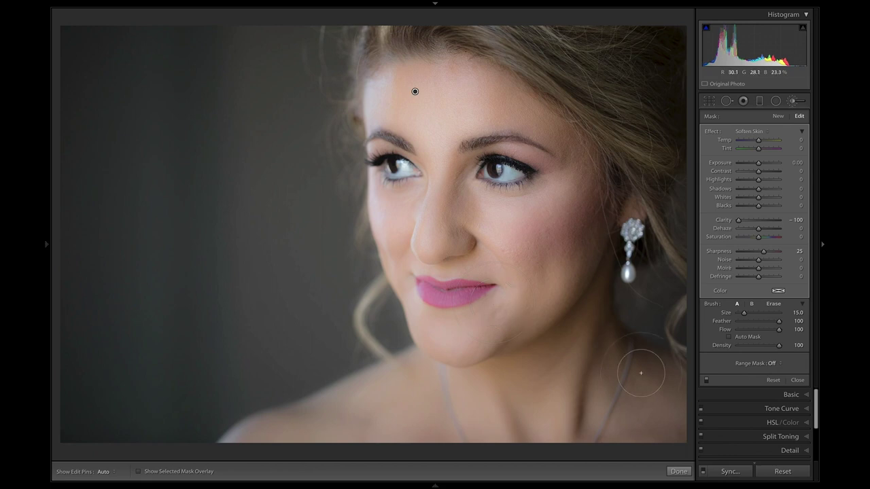
Set Range Mask to Color and sample the cheek skin tone, checking the result with the overlay
{"action": "left_click", "coordinate": [773, 364]}
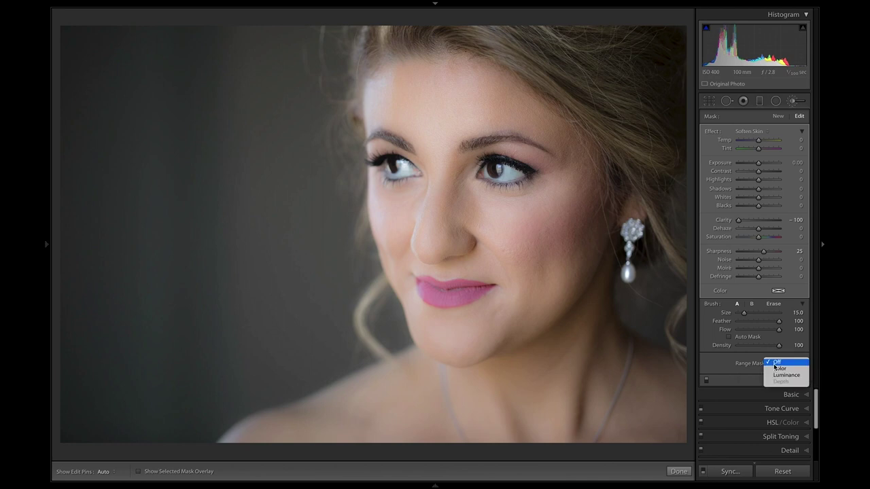
{"action": "left_click", "coordinate": [775, 373]}
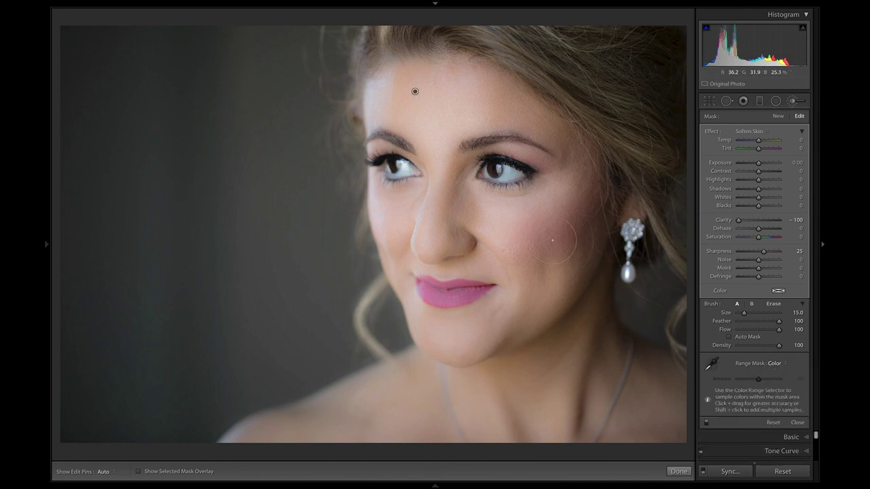
{"action": "left_click", "coordinate": [714, 362]}
{"action": "left_click", "coordinate": [509, 230]}
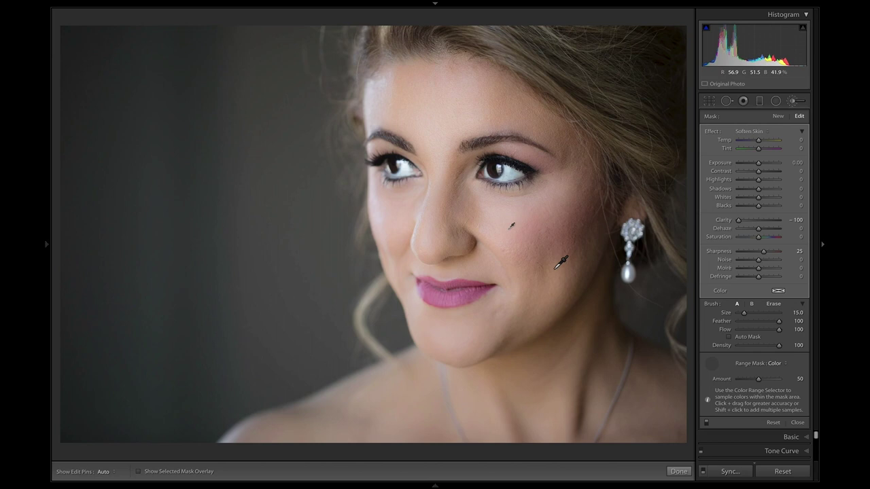
{"action": "key", "text": "o"}
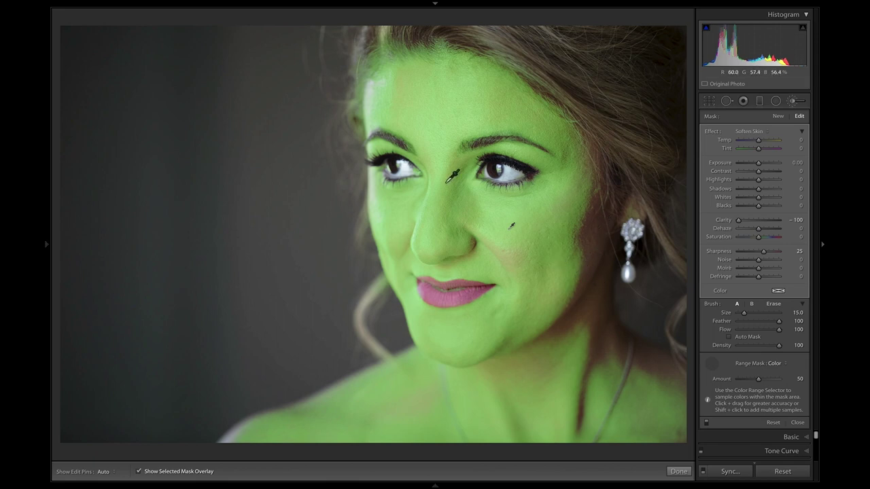
{"action": "key", "text": "o"}
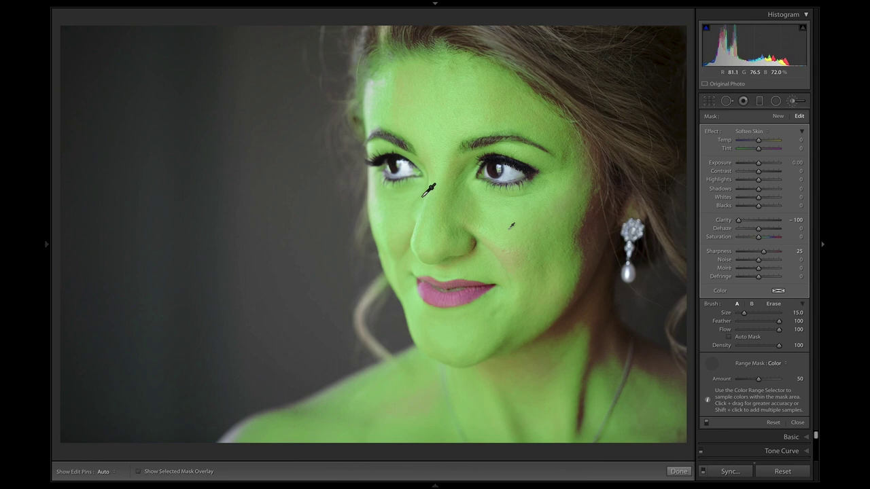
{"action": "key", "text": "o"}
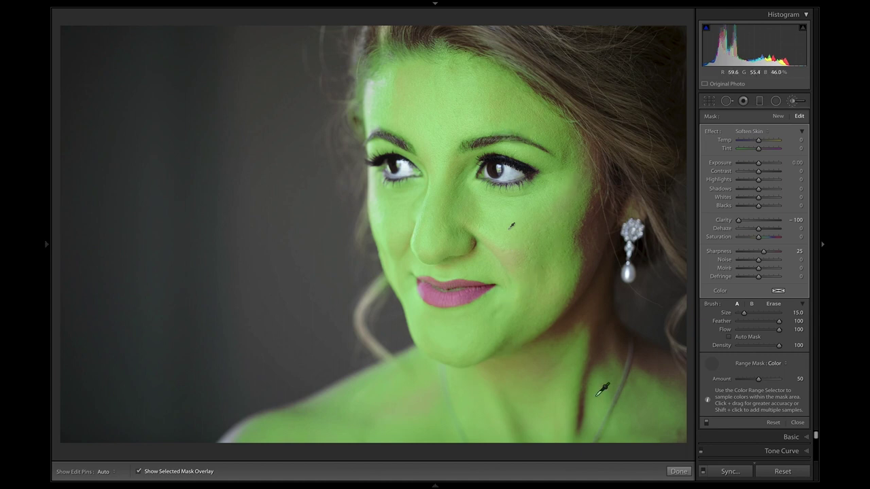
Shift-click to add a combined cheek and neck tone sample to the colour range, undoing a bad sample
{"action": "left_click", "coordinate": [723, 362]}
{"action": "left_click", "coordinate": [720, 360]}
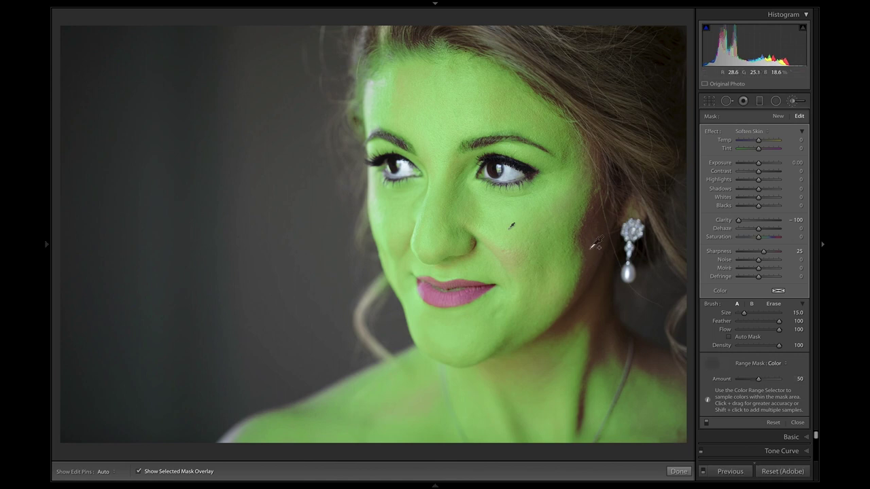
{"action": "left_click", "coordinate": [592, 242], "text": "shift"}
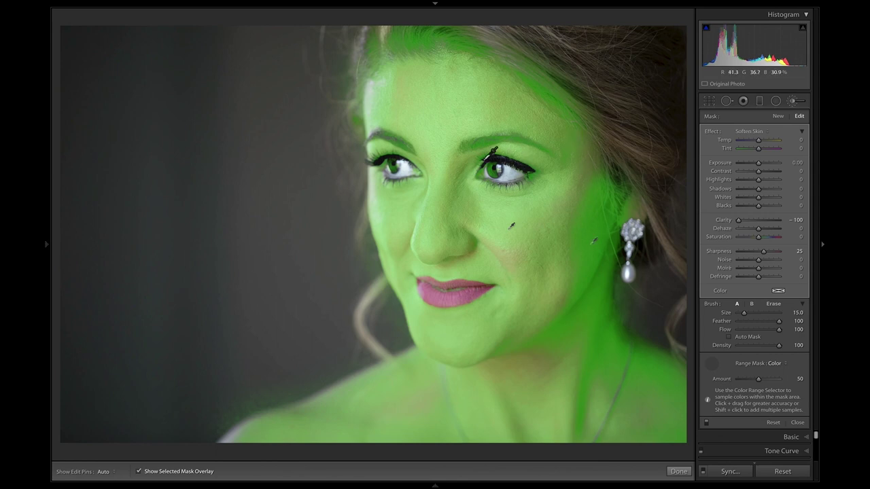
{"action": "key", "text": "ctrl+z"}
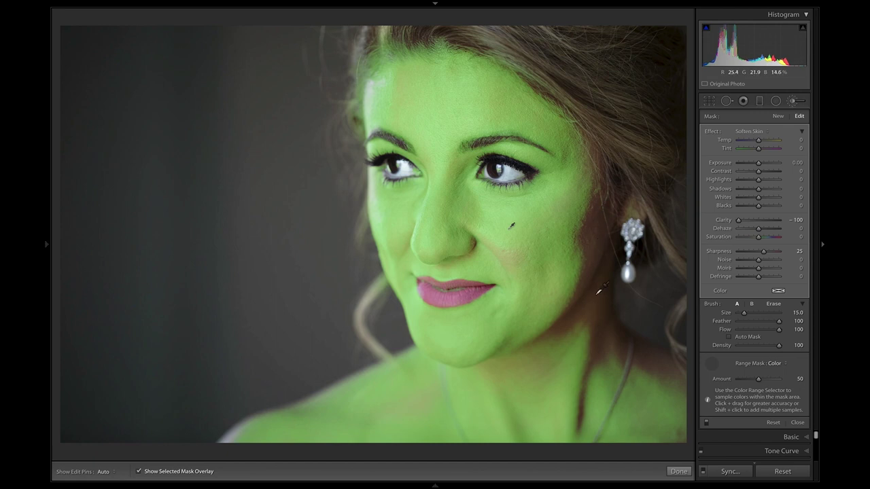
{"action": "key", "text": "shift"}
{"action": "left_click", "coordinate": [592, 239], "text": "shift"}
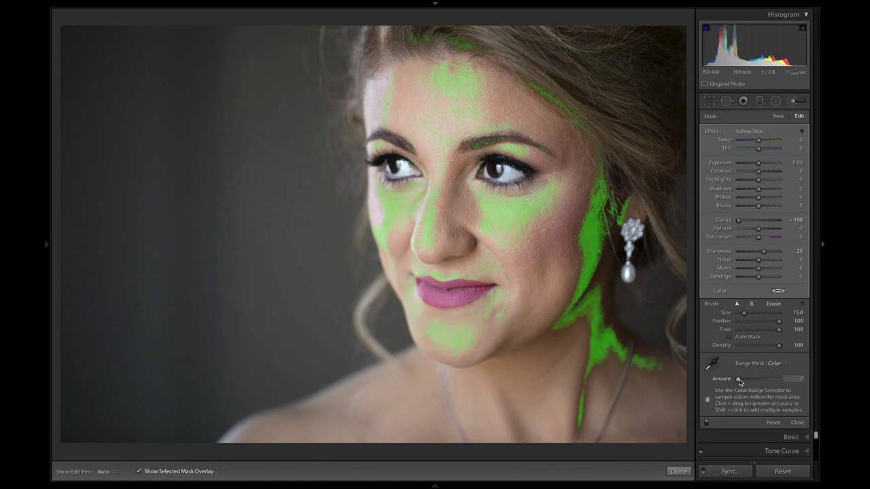
Set the Color range mask Amount to about 54, undoing an overshoot to 100
{"action": "left_click_drag", "start_coordinate": [746, 380], "coordinate": [751, 382]}
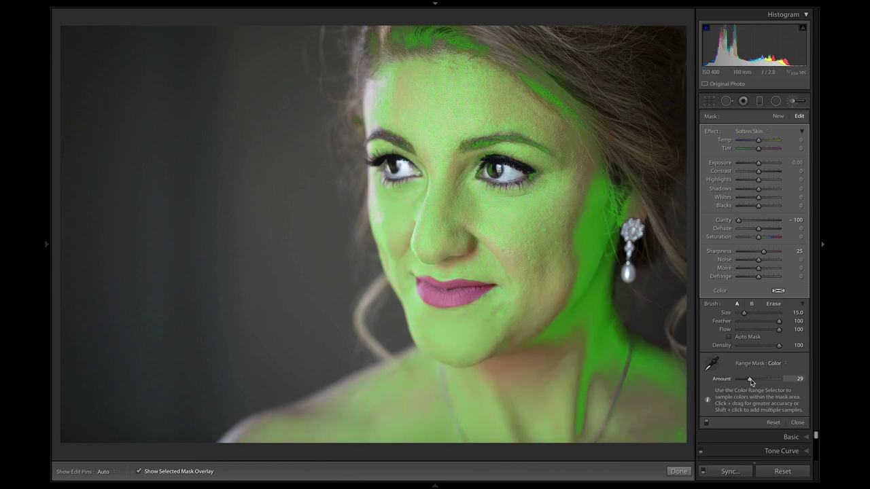
{"action": "left_click_drag", "start_coordinate": [752, 382], "coordinate": [787, 381]}
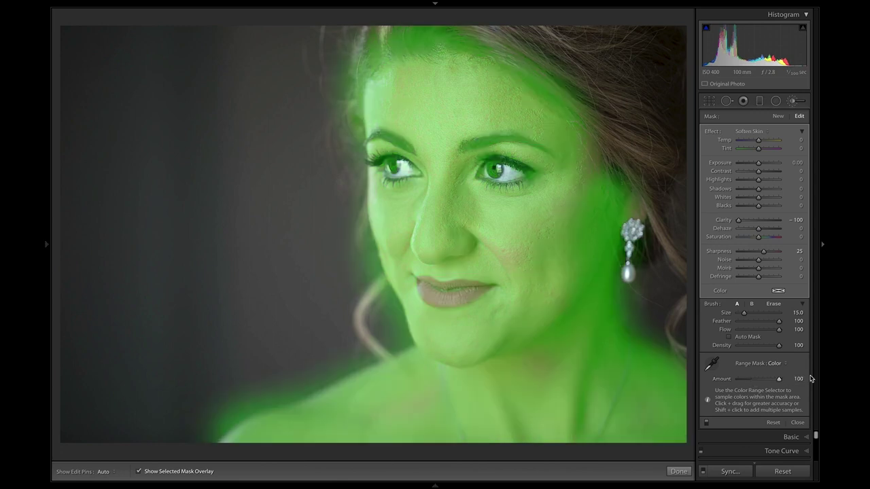
{"action": "key", "text": "ctrl+z"}
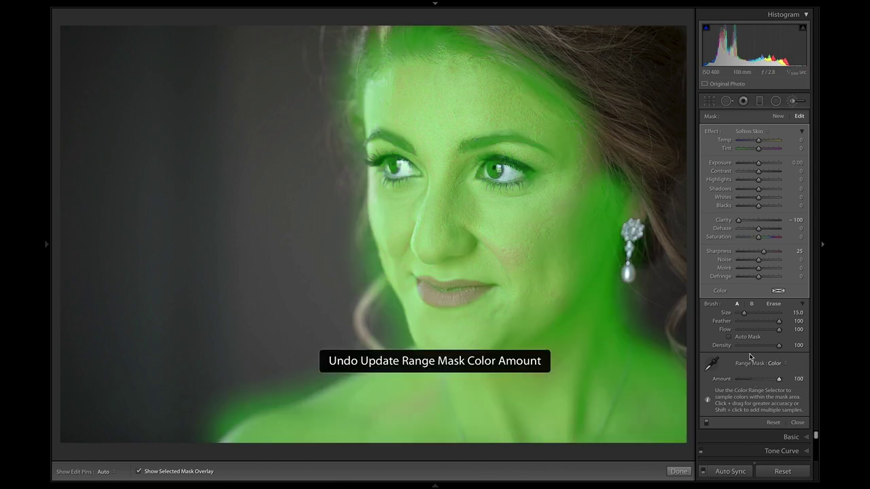
{"action": "left_click_drag", "start_coordinate": [751, 380], "coordinate": [760, 378]}
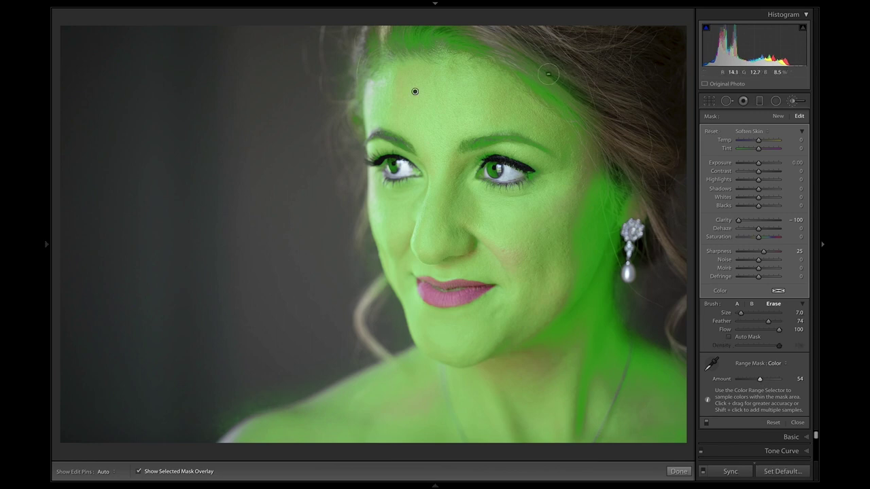
Erase the skin mask from the top of the hair, the right eye and the left iris
{"action": "key", "text": "h"}
{"action": "key", "text": "alt"}
{"action": "mouse_move", "coordinate": [476, 30]}
{"action": "left_mouse_down"}
{"action": "mouse_move", "coordinate": [353, 50]}
{"action": "mouse_move", "coordinate": [411, 31]}
{"action": "mouse_move", "coordinate": [455, 32]}
{"action": "mouse_move", "coordinate": [502, 50]}
{"action": "mouse_move", "coordinate": [560, 98]}
{"action": "mouse_move", "coordinate": [535, 78]}
{"action": "mouse_move", "coordinate": [597, 111]}
{"action": "mouse_move", "coordinate": [667, 205]}
{"action": "left_mouse_up"}
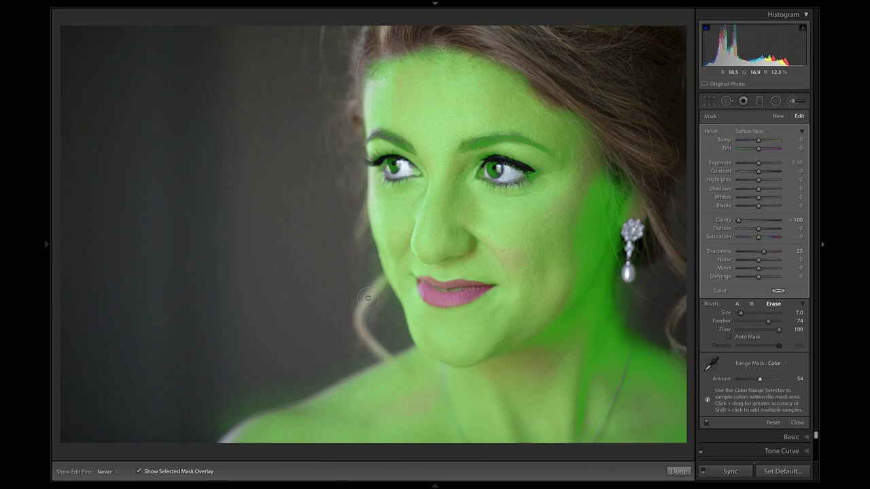
{"action": "key", "text": "alt"}
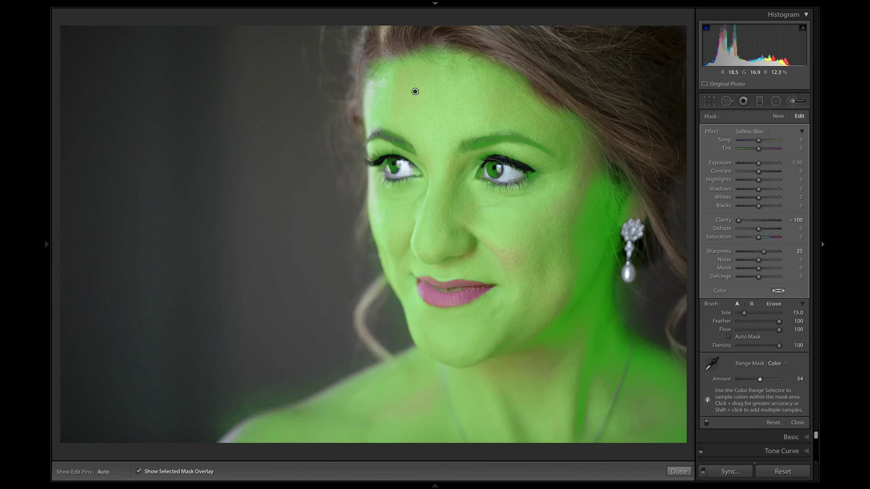
{"action": "key", "text": "alt"}
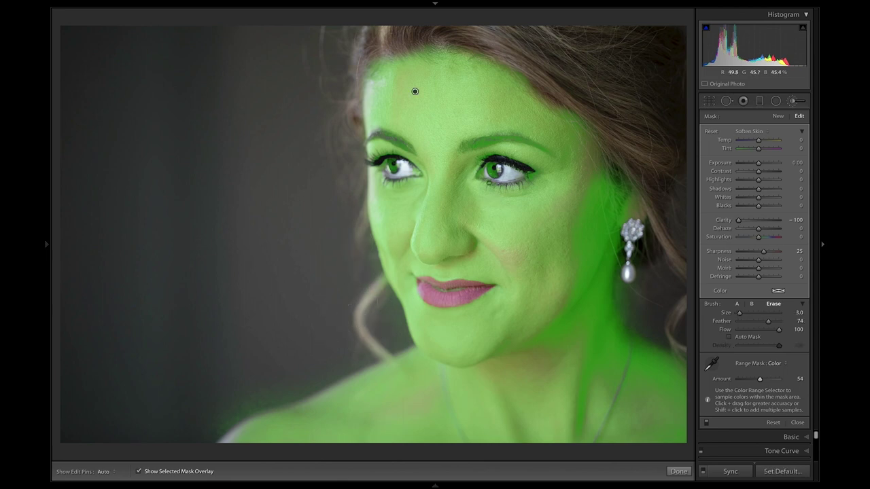
{"action": "mouse_move", "coordinate": [495, 170]}
{"action": "left_mouse_down"}
{"action": "mouse_move", "coordinate": [486, 171]}
{"action": "mouse_move", "coordinate": [503, 165]}
{"action": "mouse_move", "coordinate": [514, 175]}
{"action": "left_mouse_up"}
{"action": "left_click_drag", "start_coordinate": [393, 165], "coordinate": [409, 167]}
{"action": "key", "text": "alt"}
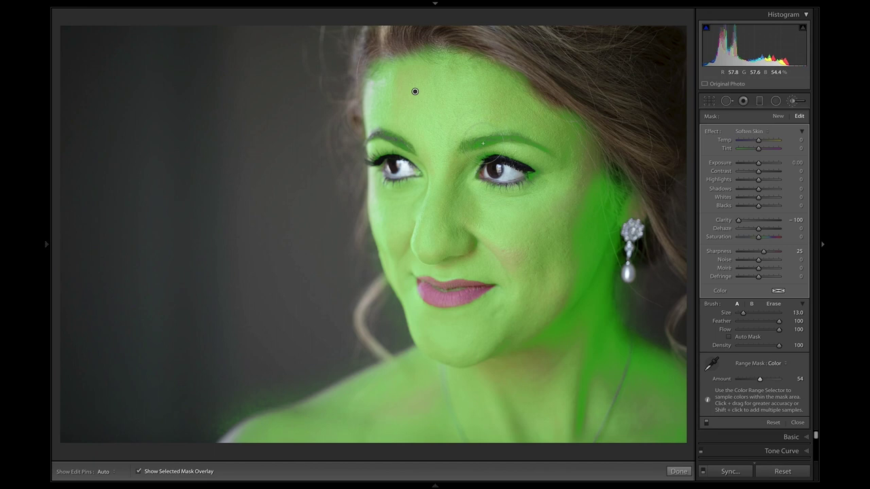
Erase the mask from the right eyebrow and hide the overlay to check the smoothed skin
{"action": "scroll", "coordinate": [483, 143], "scroll_direction": "down", "scroll_amount": 5}
{"action": "key", "text": "alt"}
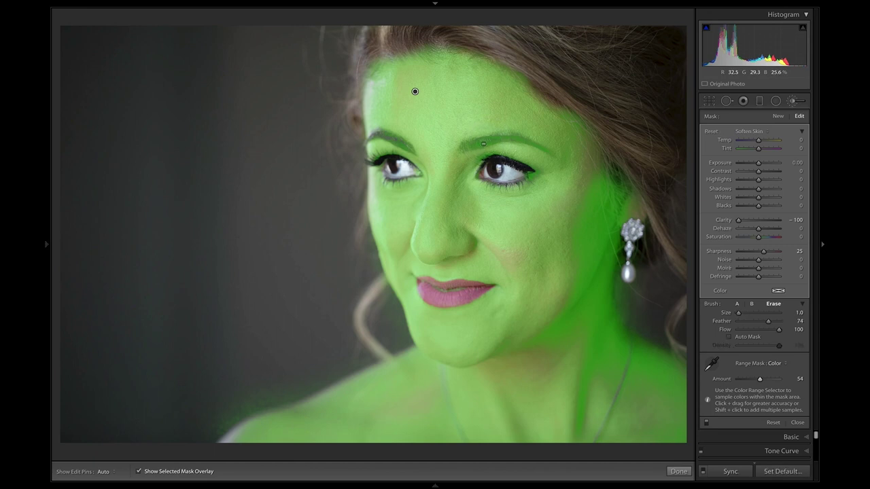
{"action": "key", "text": "h"}
{"action": "scroll", "coordinate": [464, 145], "scroll_direction": "down", "scroll_amount": 1}
{"action": "left_click_drag", "start_coordinate": [464, 146], "coordinate": [507, 139]}
{"action": "key", "text": "h"}
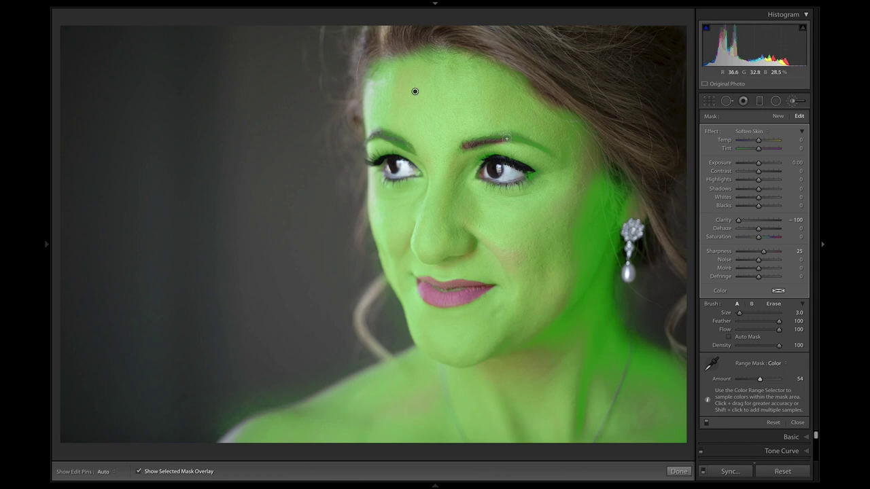
{"action": "key", "text": "o"}
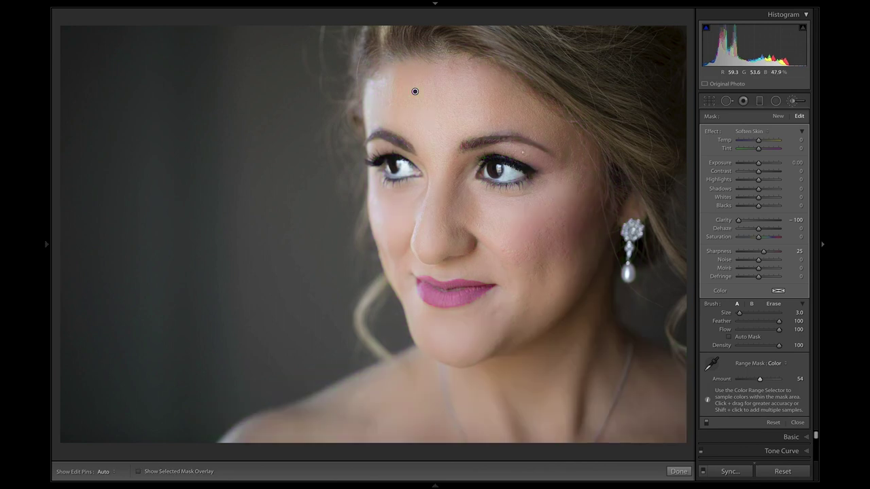
{"action": "key", "text": "alt"}
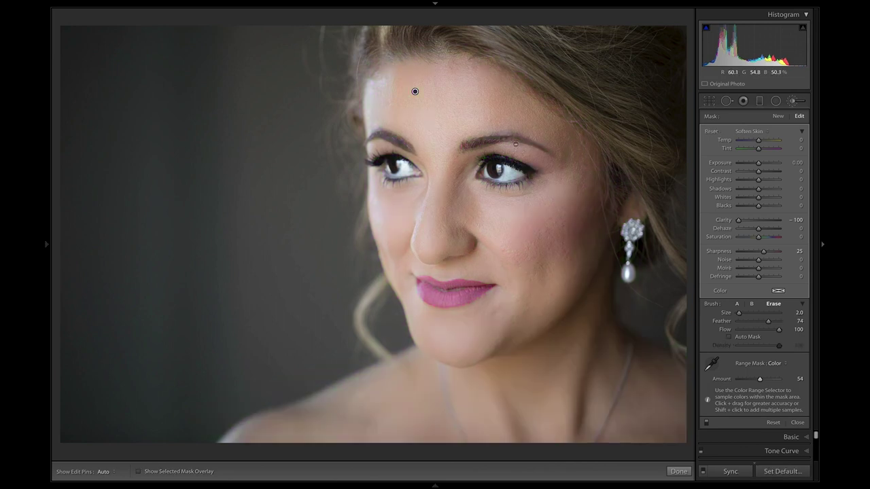
{"action": "key", "text": "h"}
{"action": "key", "text": "h"}
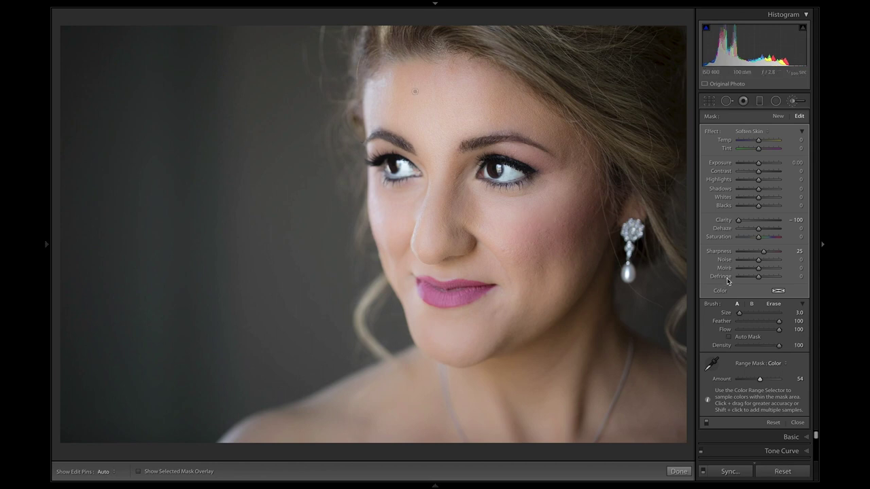
Switch the brush effect to Skin Smooth ++ and compare it toggled off/on and with the overlay
{"action": "left_click", "coordinate": [749, 132]}
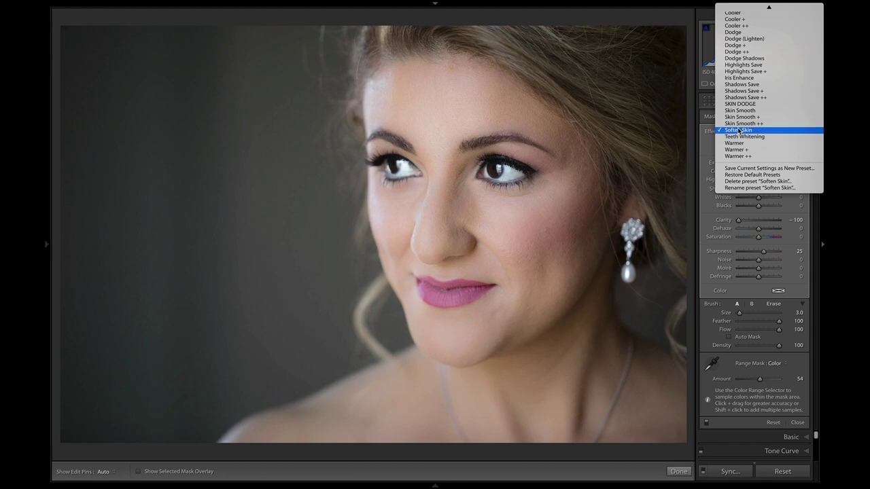
{"action": "left_click", "coordinate": [742, 124]}
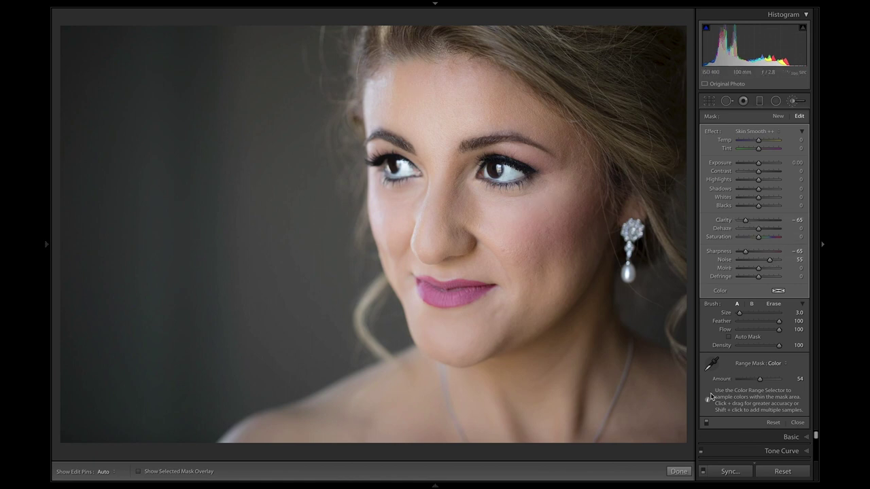
{"action": "left_click", "coordinate": [706, 423]}
{"action": "left_click", "coordinate": [706, 423]}
{"action": "left_click", "coordinate": [706, 424]}
{"action": "left_click", "coordinate": [706, 424]}
{"action": "key", "text": "o"}
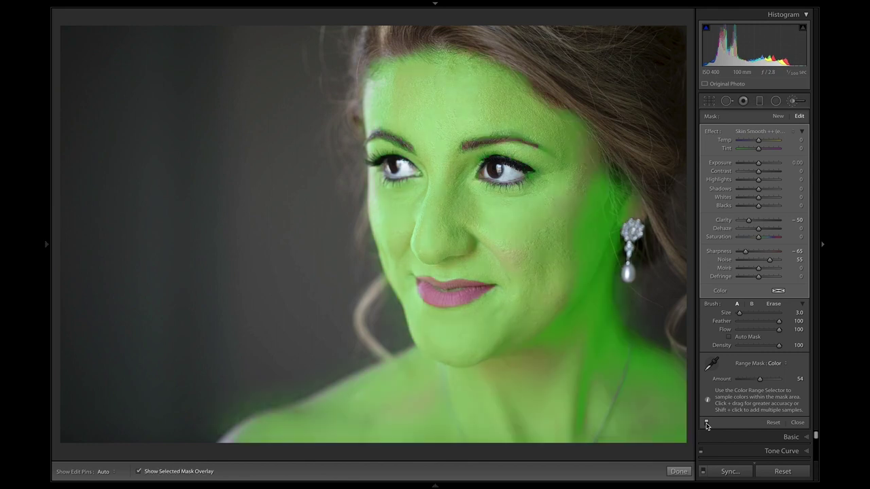
{"action": "key", "text": "o"}
{"action": "key", "text": "o"}
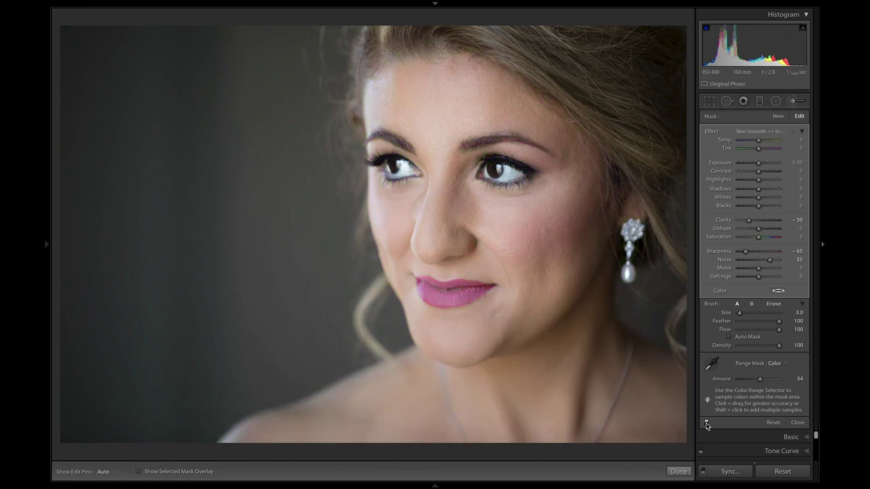
{"action": "key", "text": "o"}
Try lifting Shadows and lowering Highlights, compare, then reset both back to 0
{"action": "left_click_drag", "start_coordinate": [770, 195], "coordinate": [744, 182]}
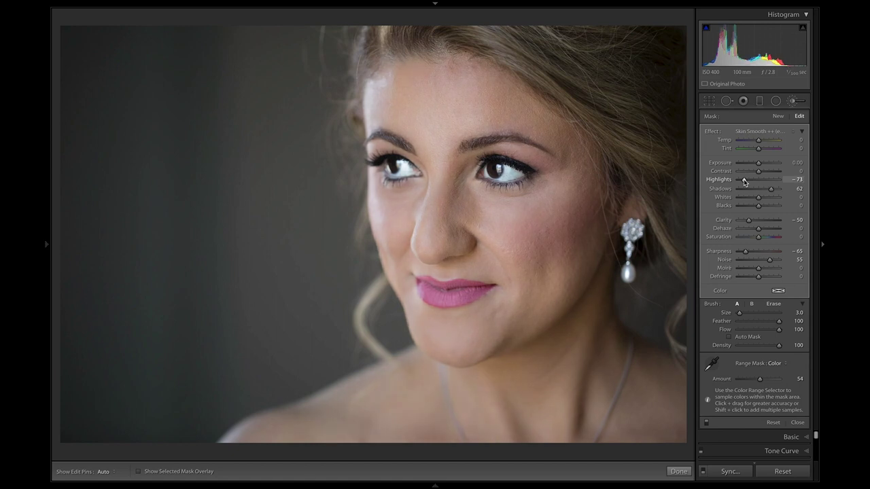
{"action": "left_click", "coordinate": [707, 423]}
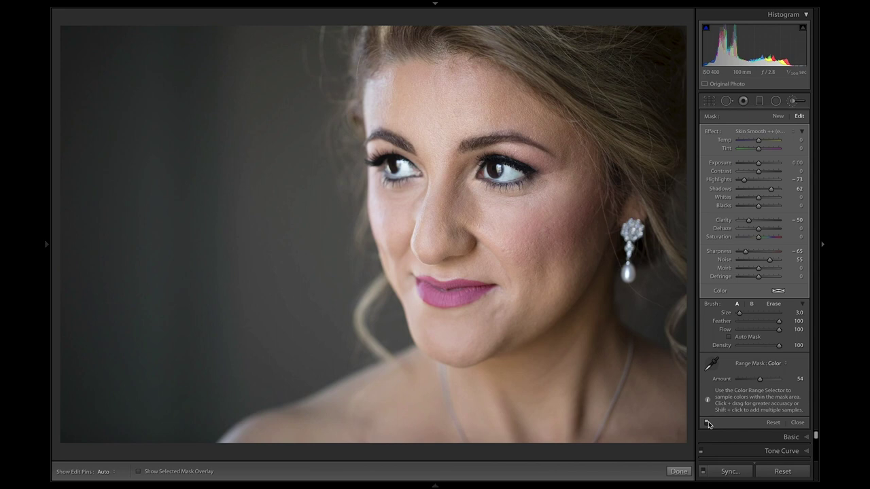
{"action": "left_click", "coordinate": [708, 424]}
{"action": "double_click", "coordinate": [724, 181]}
{"action": "double_click", "coordinate": [723, 191]}
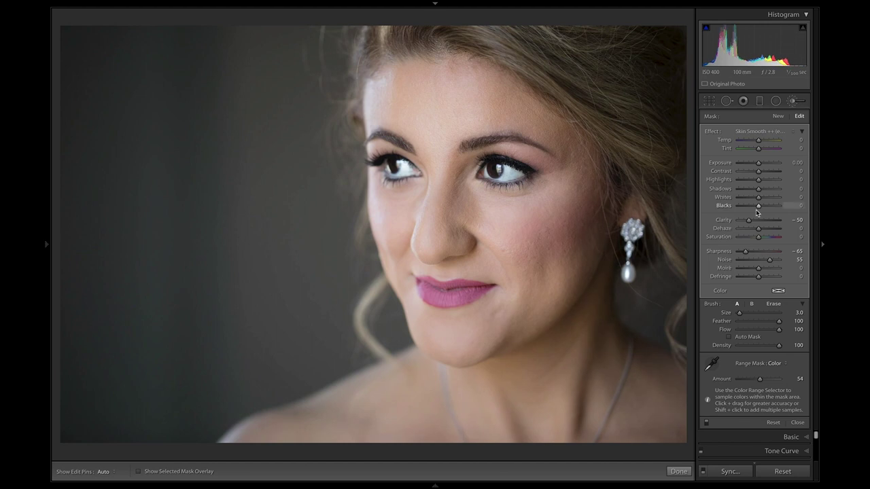
Set Sharpness to 25, Noise to 39 and Clarity to -60 on the skin brush
{"action": "left_click_drag", "start_coordinate": [746, 253], "coordinate": [757, 253]}
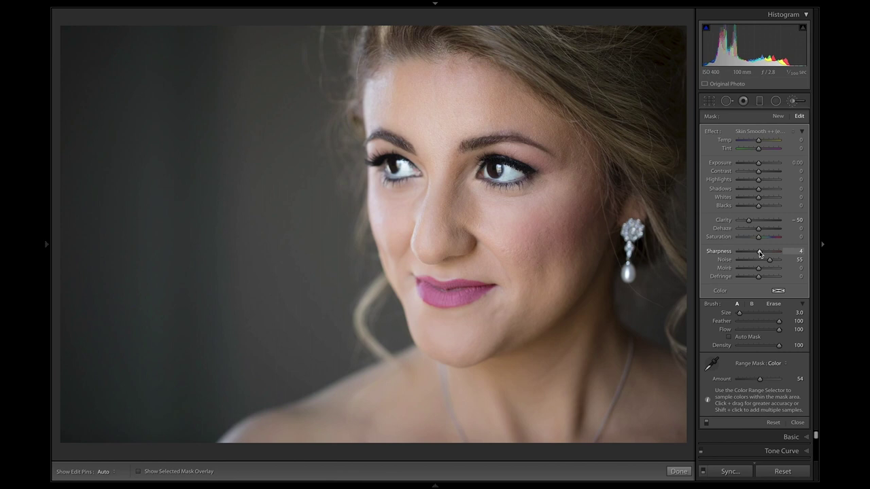
{"action": "left_click_drag", "start_coordinate": [759, 250], "coordinate": [762, 251]}
{"action": "left_click_drag", "start_coordinate": [770, 262], "coordinate": [766, 260]}
{"action": "left_click_drag", "start_coordinate": [749, 222], "coordinate": [746, 222]}
{"action": "key", "text": "z"}
{"action": "key", "text": "z"}
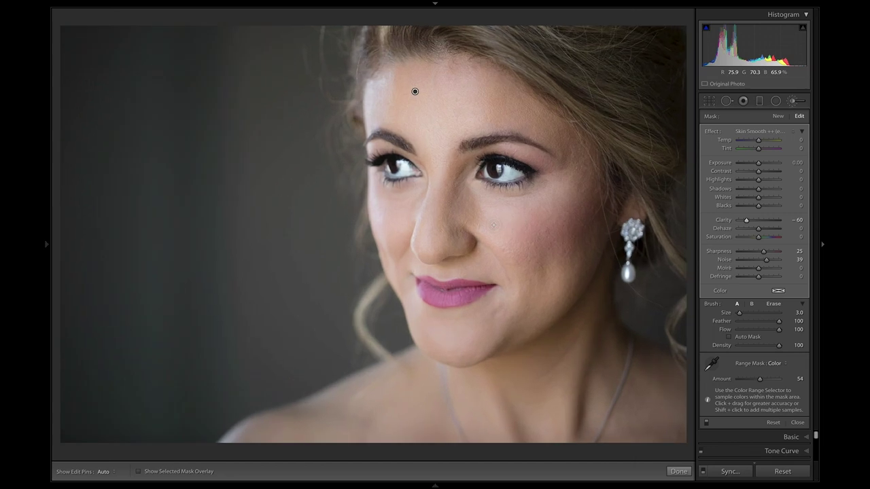
{"action": "key", "text": "Tab"}
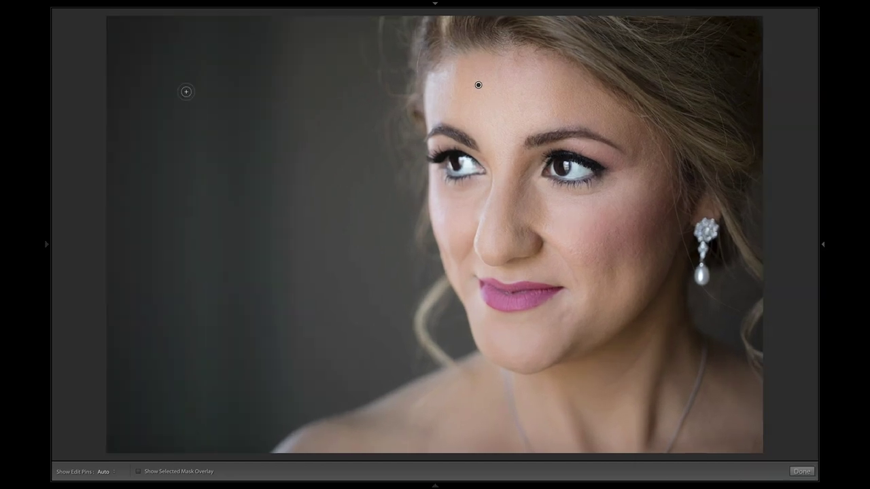
{"action": "key", "text": "shift+Tab"}
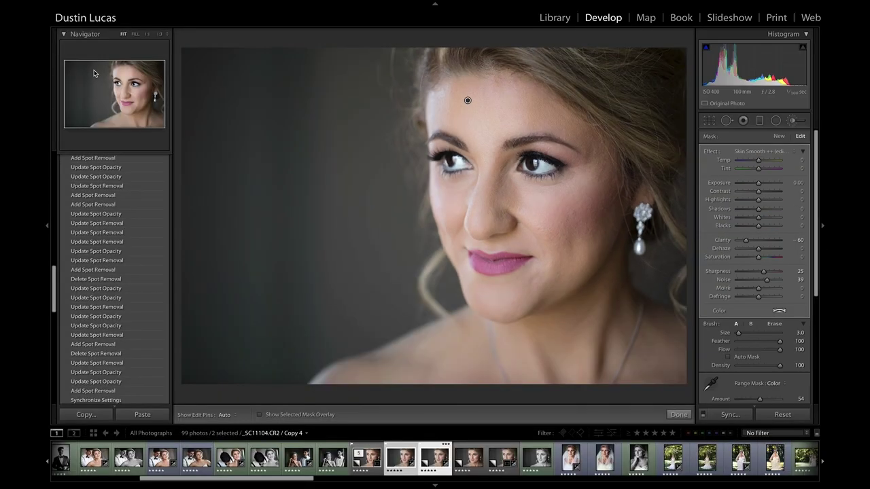
{"action": "left_click", "coordinate": [147, 34]}
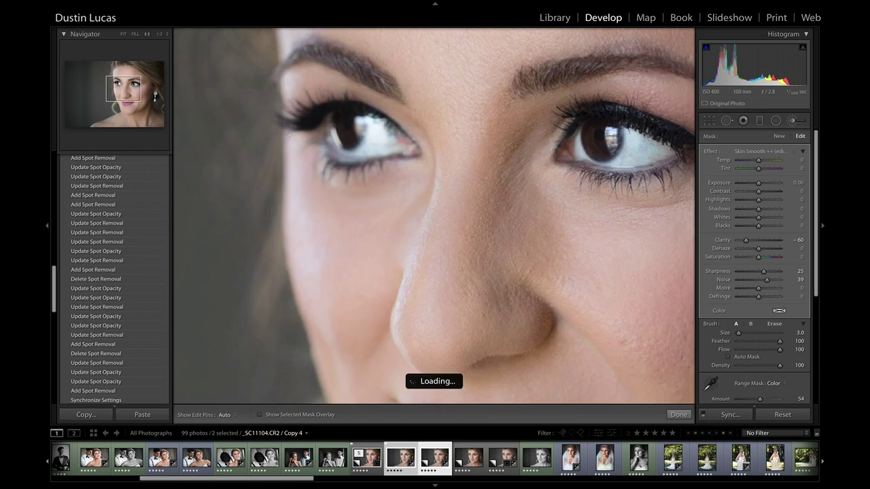
{"action": "key", "text": "shift"}
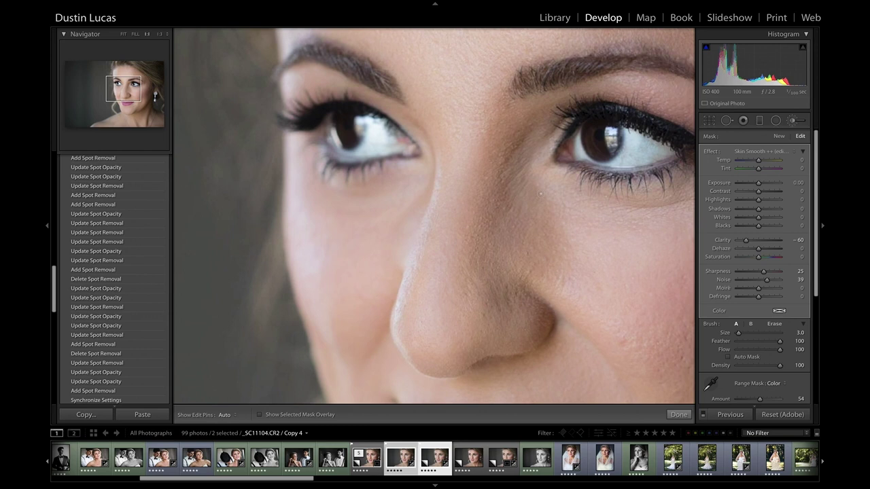
{"action": "key", "text": "shift+Tab"}
{"action": "key", "text": "shift+Tab"}
{"action": "key", "text": "shift+Tab"}
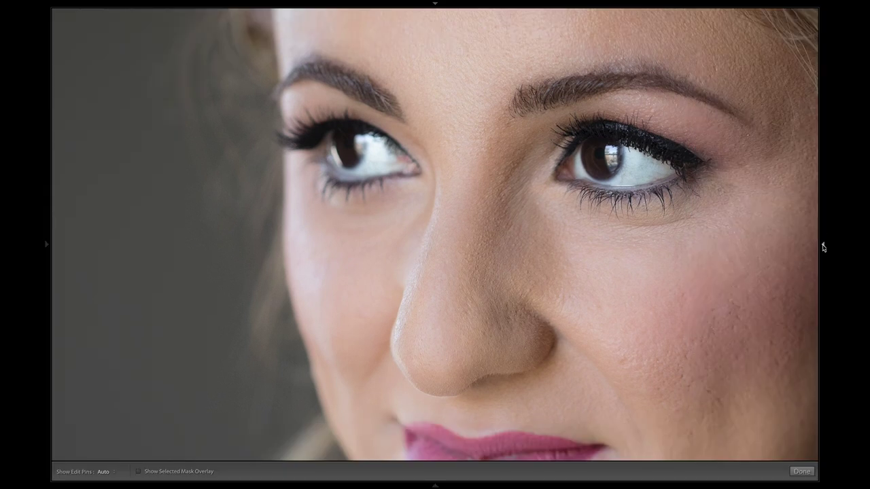
{"action": "mouse_move", "coordinate": [822, 247]}
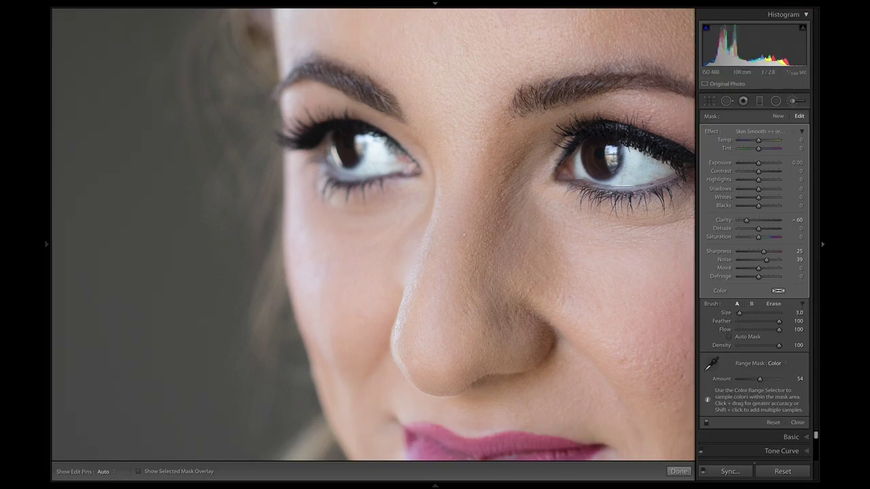
{"action": "left_click_drag", "start_coordinate": [287, 193], "coordinate": [70, 144]}
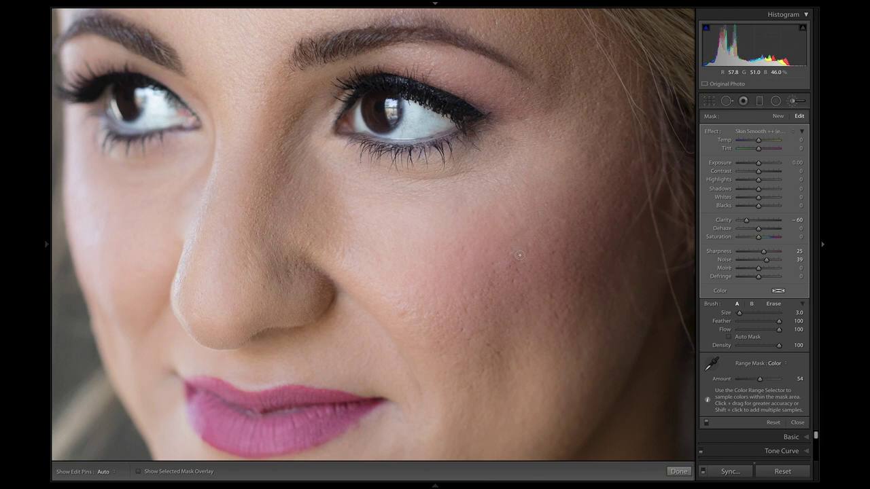
{"action": "key", "text": "z"}
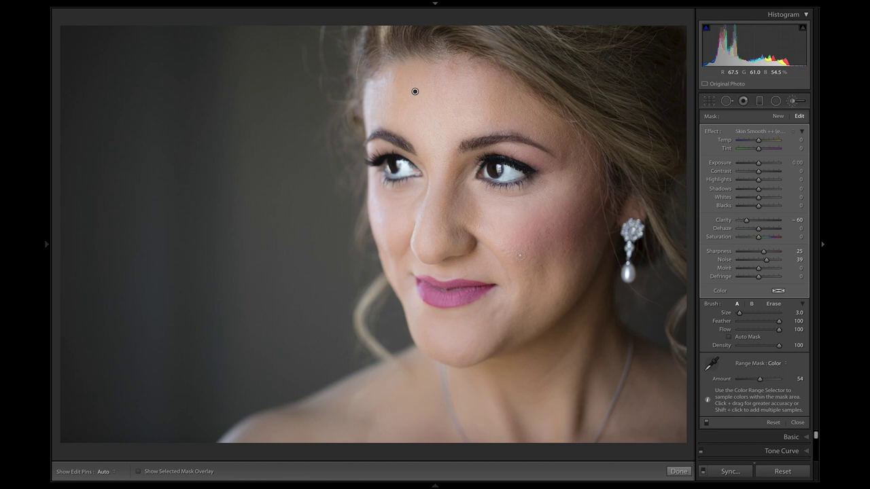
{"action": "key", "text": "z"}
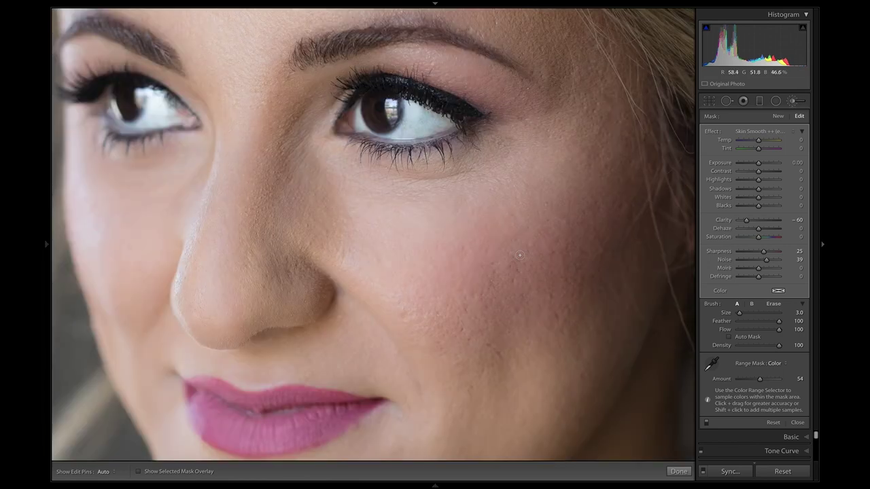
{"action": "key", "text": "backslash"}
{"action": "key", "text": "backslash"}
{"action": "key", "text": "backslash"}
{"action": "key", "text": "backslash"}
{"action": "key", "text": "backslash"}
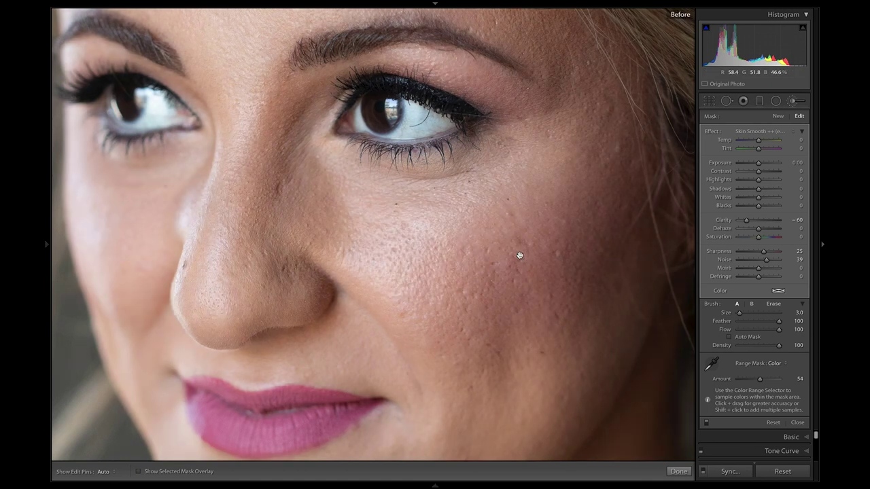
{"action": "key", "text": "backslash"}
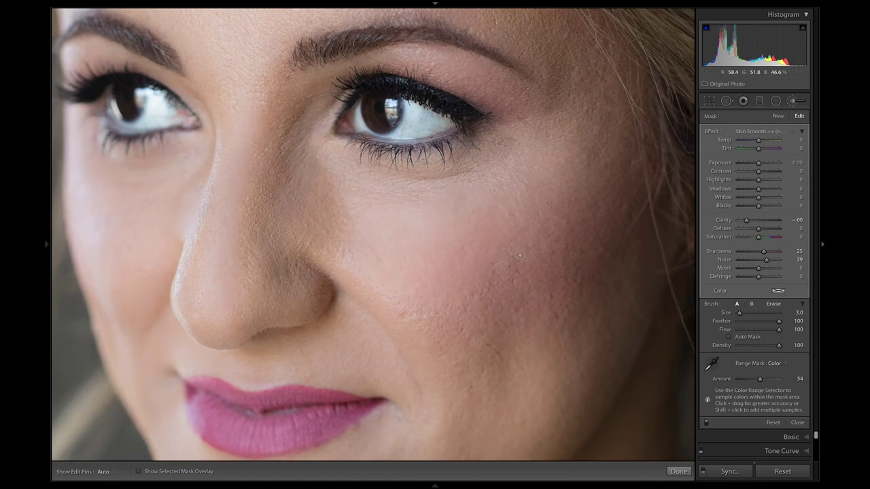
{"action": "key", "text": "z"}
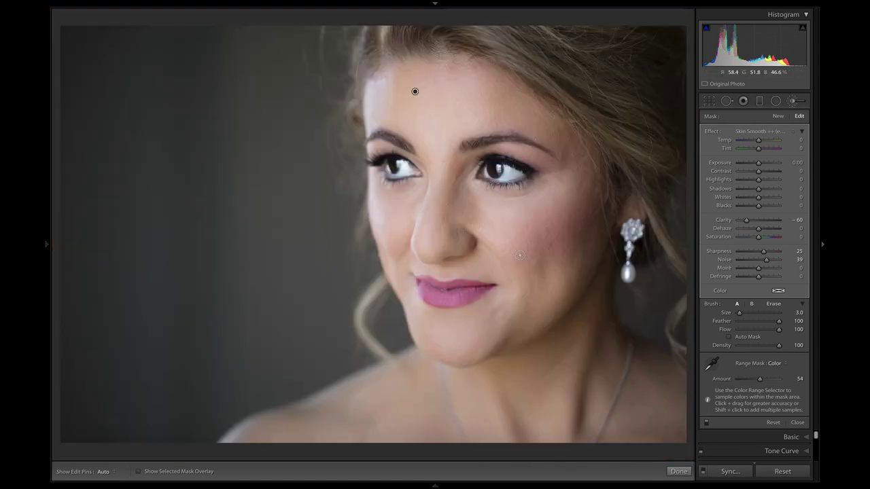
Ease skin Clarity to -53, then start a new Soften Skin brush with Clarity and Sharpness reset to 0
{"action": "left_click_drag", "start_coordinate": [747, 221], "coordinate": [748, 222]}
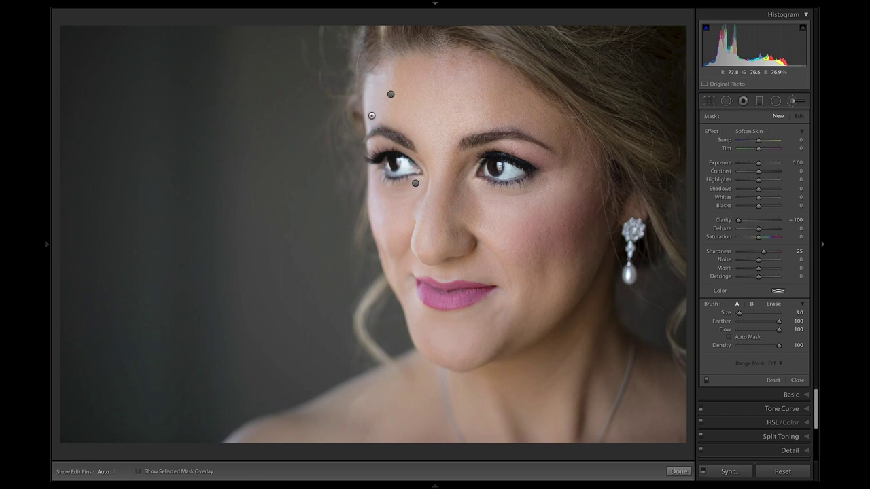
{"action": "left_click", "coordinate": [750, 131]}
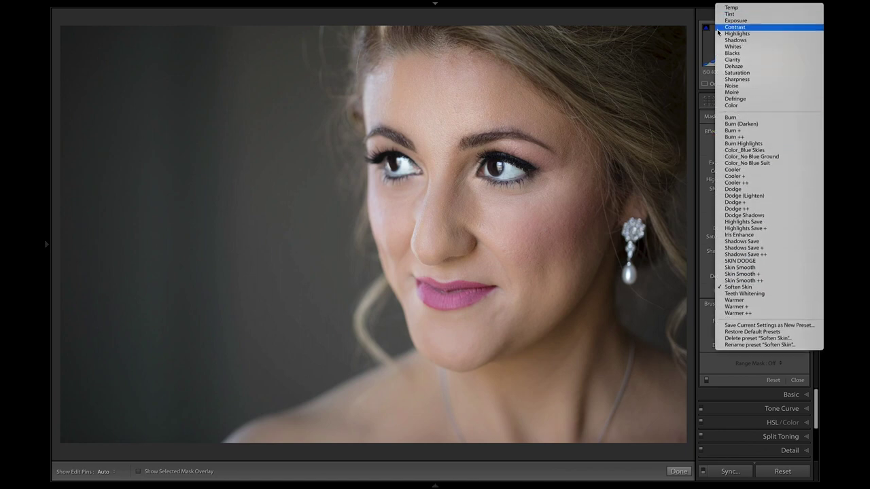
{"action": "left_click", "coordinate": [696, 80]}
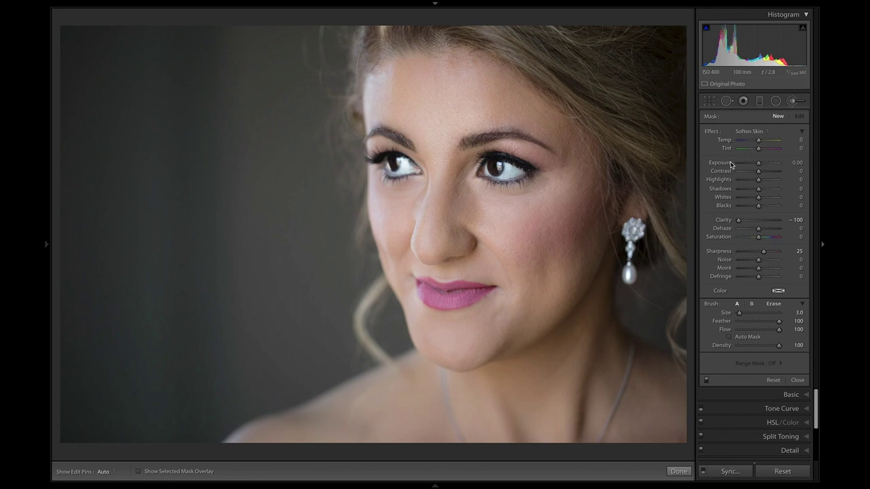
{"action": "double_click", "coordinate": [722, 221]}
{"action": "double_click", "coordinate": [724, 252]}
{"action": "scroll", "coordinate": [760, 166], "scroll_direction": "down", "scroll_amount": 1}
Tint the new brush a muted yellow (about H 47, S 47) and paint it on the upper forehead
{"action": "left_click", "coordinate": [779, 292]}
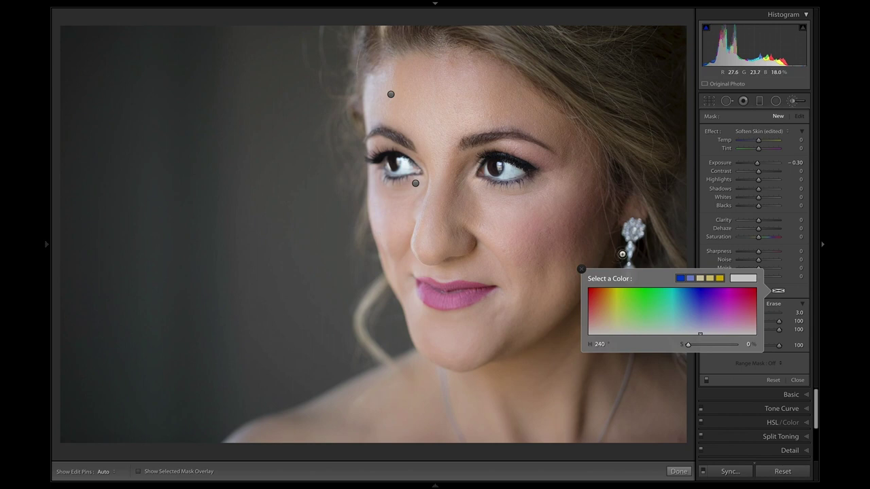
{"action": "left_click", "coordinate": [714, 275]}
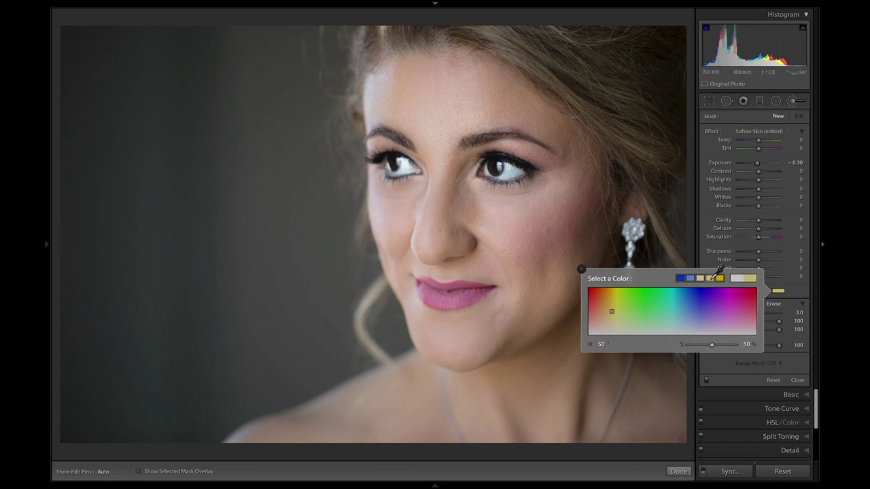
{"action": "left_click_drag", "start_coordinate": [712, 345], "coordinate": [709, 348]}
{"action": "left_click_drag", "start_coordinate": [611, 313], "coordinate": [610, 312]}
{"action": "left_click", "coordinate": [582, 269]}
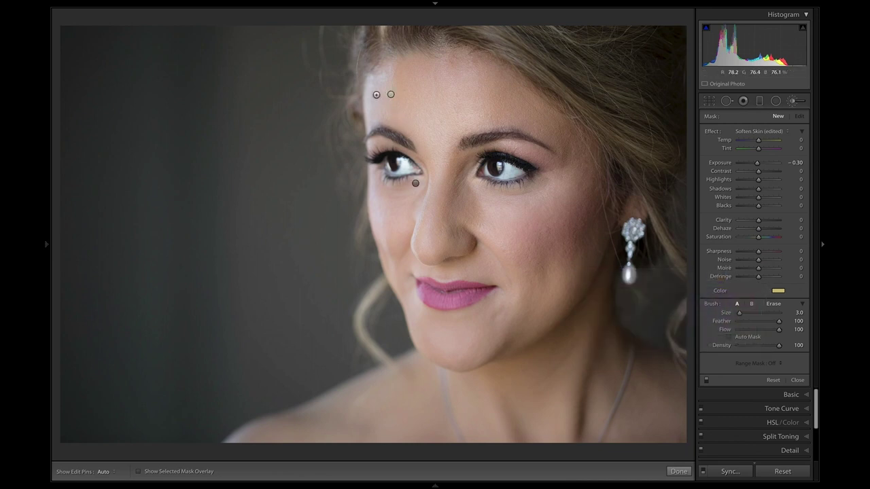
{"action": "key", "text": "h"}
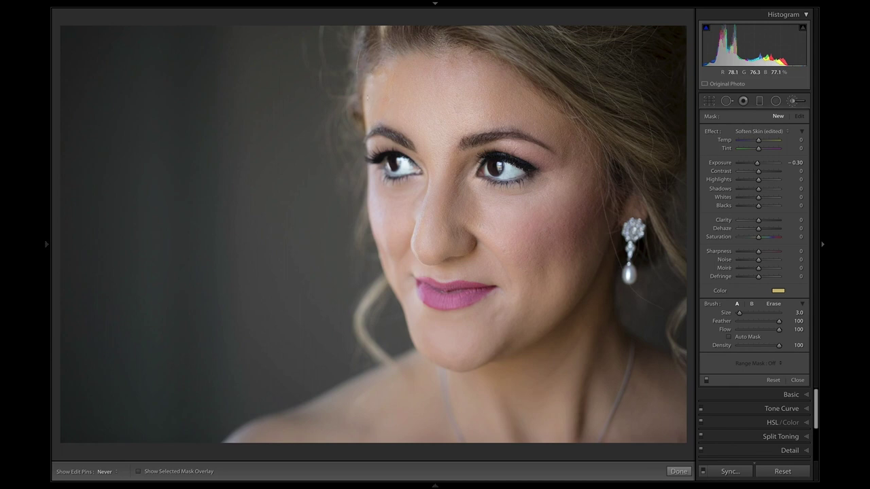
{"action": "key", "text": "h"}
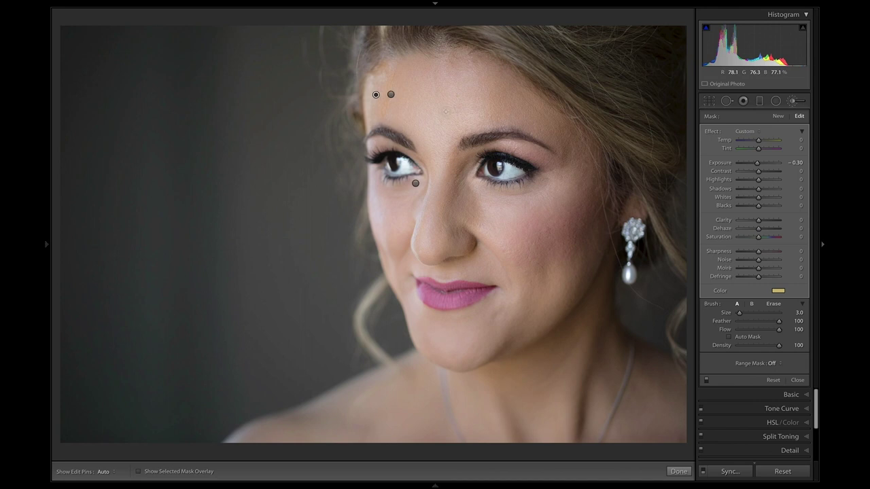
Preview the painted area with heavy negative Exposure, then settle the brush at −0.29
{"action": "double_click", "coordinate": [758, 164]}
{"action": "left_click_drag", "start_coordinate": [758, 164], "coordinate": [740, 166]}
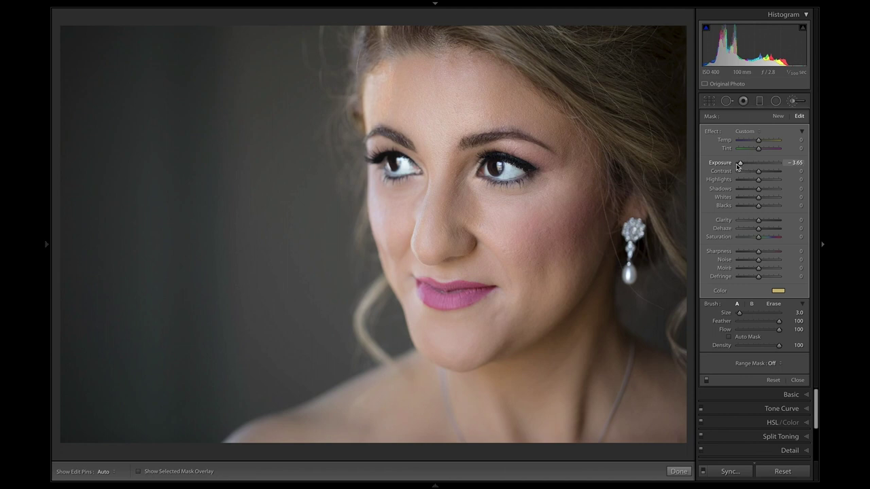
{"action": "double_click", "coordinate": [721, 164]}
{"action": "left_click_drag", "start_coordinate": [758, 164], "coordinate": [757, 167]}
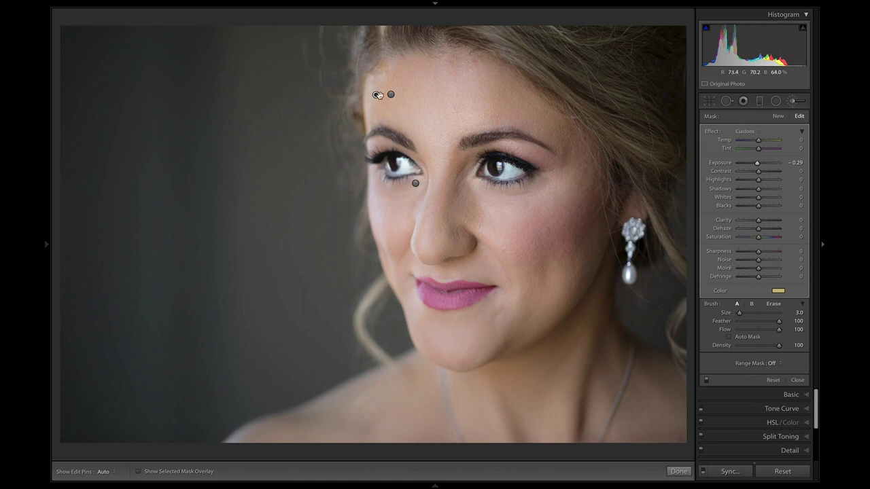
Change the brush tint to a paler yellow at hue 50, saturation 32%
{"action": "left_click", "coordinate": [776, 291]}
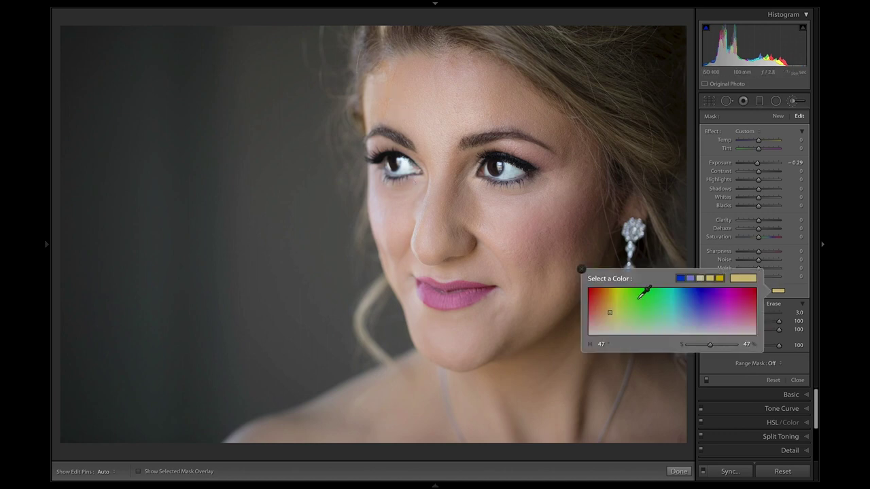
{"action": "mouse_move", "coordinate": [608, 314]}
{"action": "left_mouse_down"}
{"action": "mouse_move", "coordinate": [621, 302]}
{"action": "mouse_move", "coordinate": [606, 314]}
{"action": "left_mouse_up"}
{"action": "left_click", "coordinate": [703, 278]}
{"action": "mouse_move", "coordinate": [698, 347]}
{"action": "left_mouse_down"}
{"action": "mouse_move", "coordinate": [762, 344]}
{"action": "mouse_move", "coordinate": [700, 349]}
{"action": "left_mouse_up"}
{"action": "left_click_drag", "start_coordinate": [700, 349], "coordinate": [703, 349]}
Close the colour chooser and compare the forehead brush off and on
{"action": "left_click", "coordinate": [582, 269]}
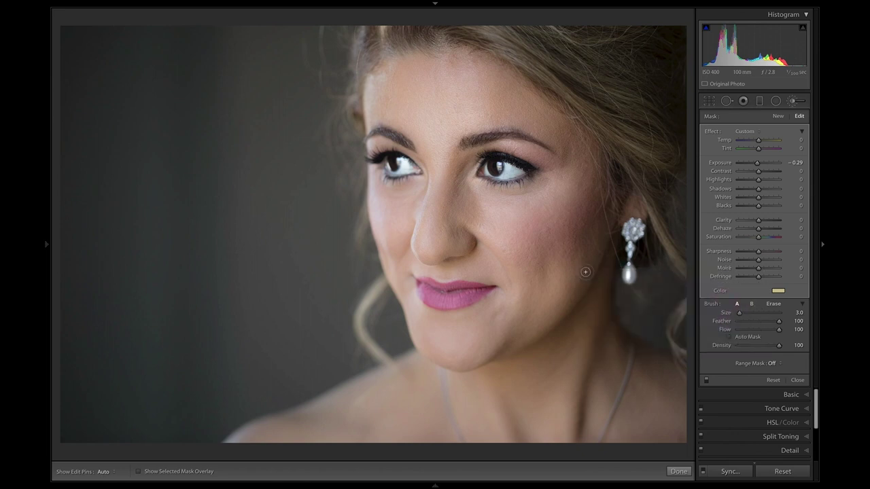
{"action": "left_click", "coordinate": [707, 383]}
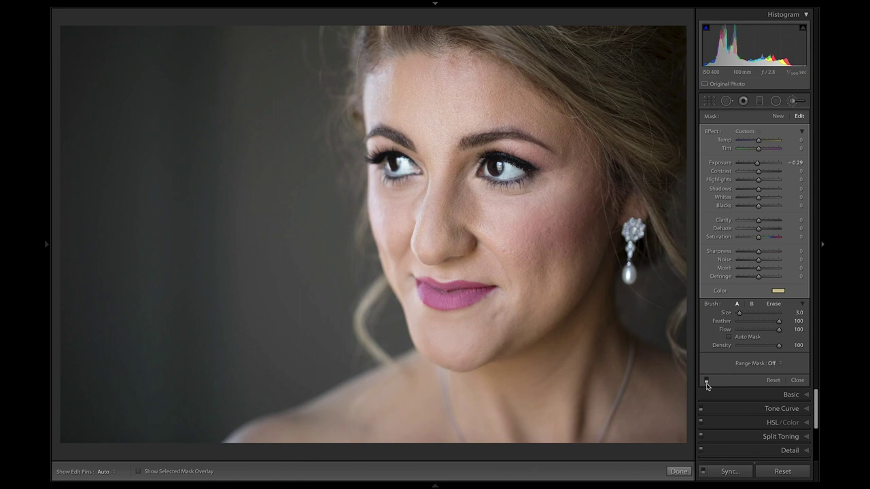
{"action": "left_click", "coordinate": [706, 383]}
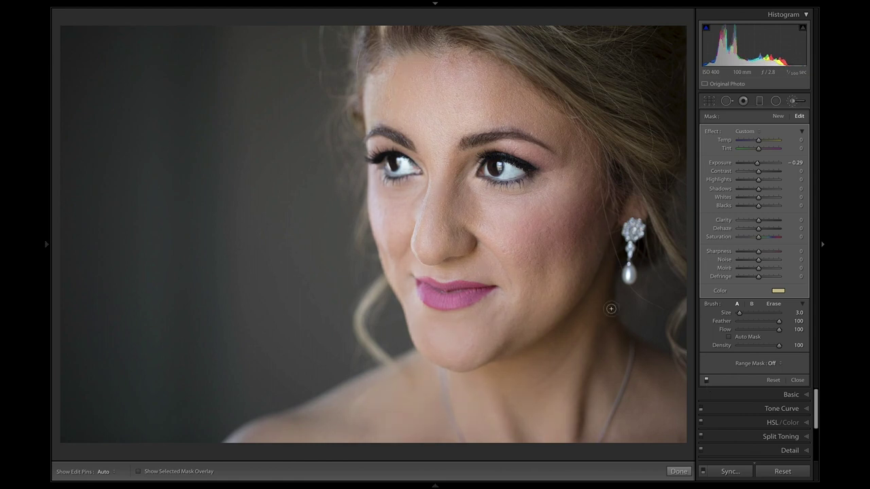
Zoom in and erase the forehead brush along the left hairline with a larger brush
{"action": "key", "text": "z"}
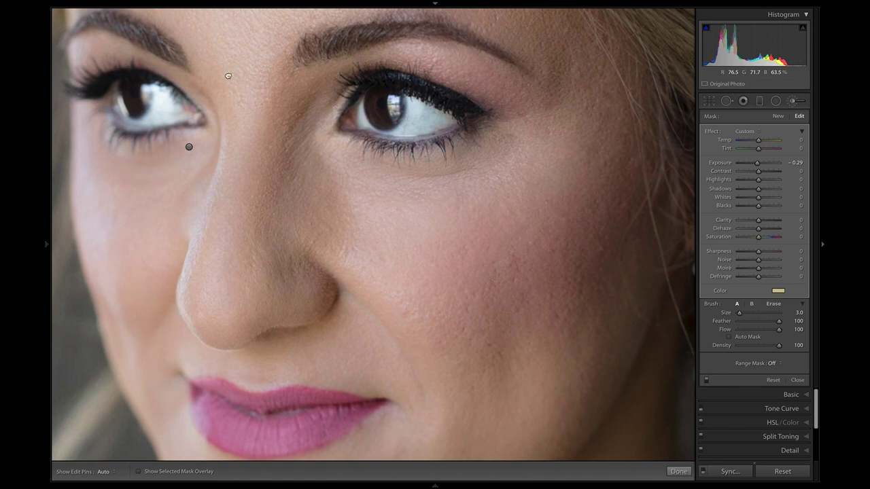
{"action": "scroll", "coordinate": [184, 61], "scroll_direction": "up", "scroll_amount": 10}
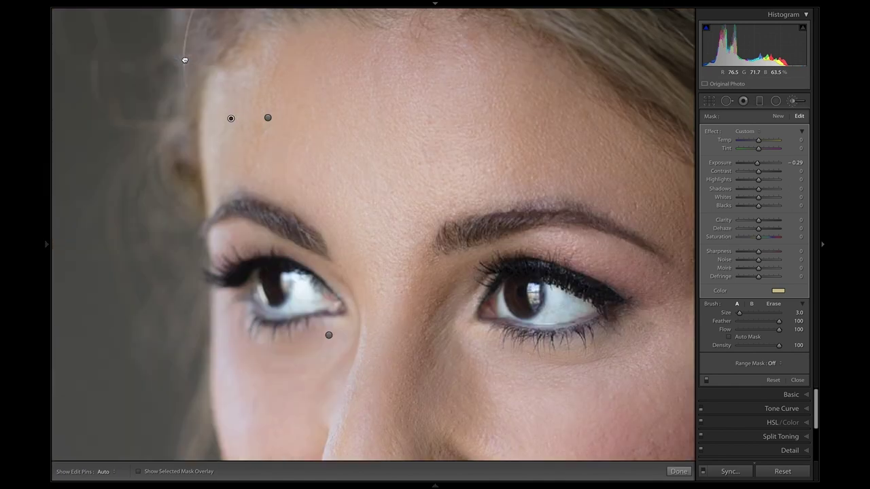
{"action": "scroll", "coordinate": [226, 72], "scroll_direction": "left", "scroll_amount": 2}
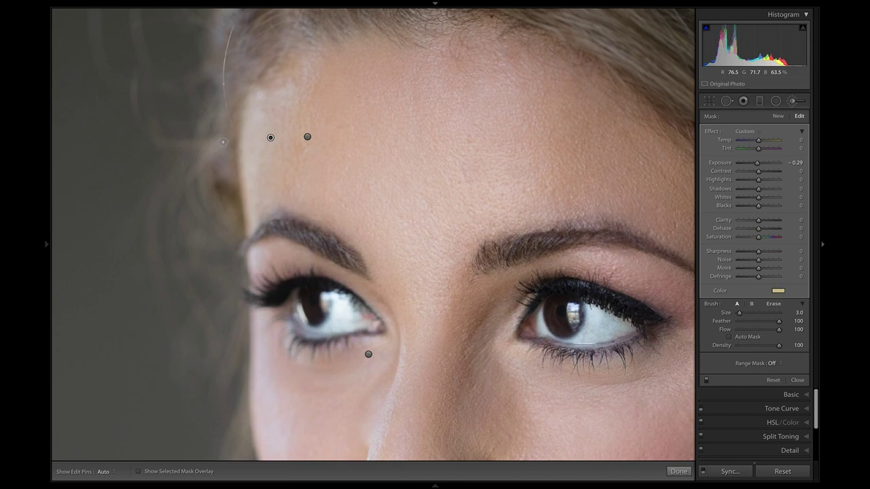
{"action": "key", "text": "alt"}
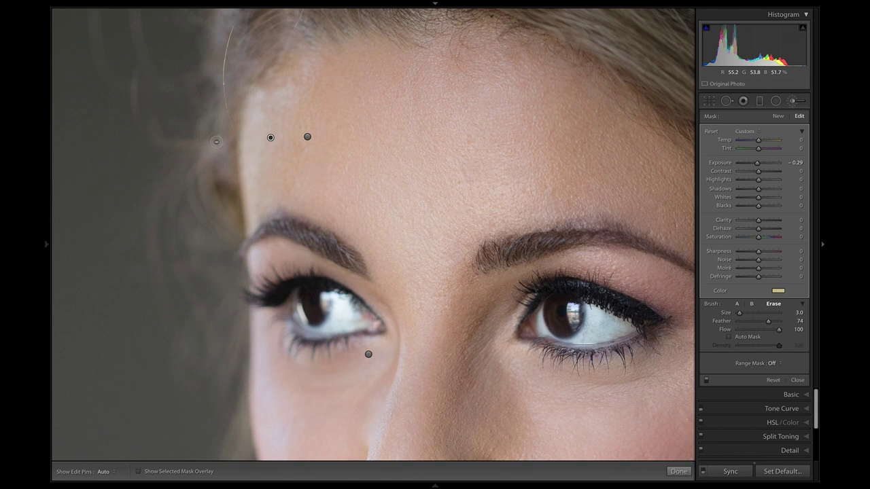
{"action": "key", "text": "bracketright"}
{"action": "key", "text": "bracketright"}
{"action": "key", "text": "h"}
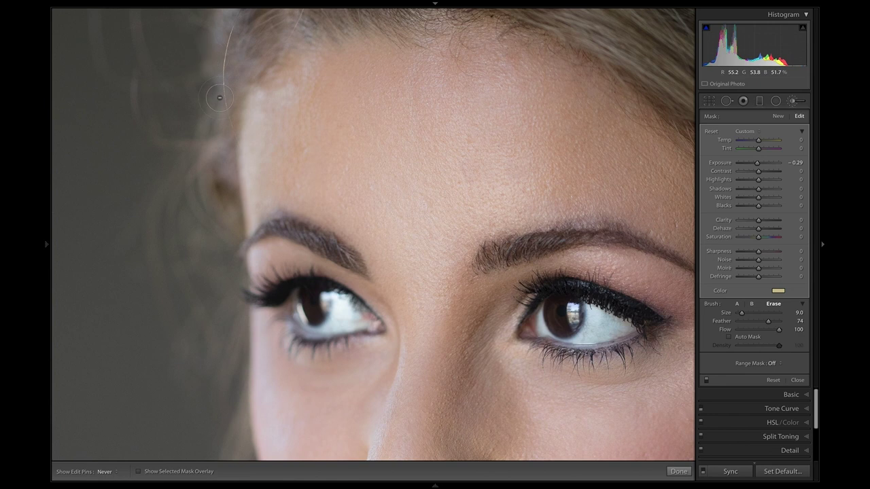
{"action": "key", "text": "h"}
{"action": "left_click_drag", "start_coordinate": [284, 64], "coordinate": [259, 105]}
Compare the refined forehead brush with the adjustment off and on
{"action": "key", "text": "h"}
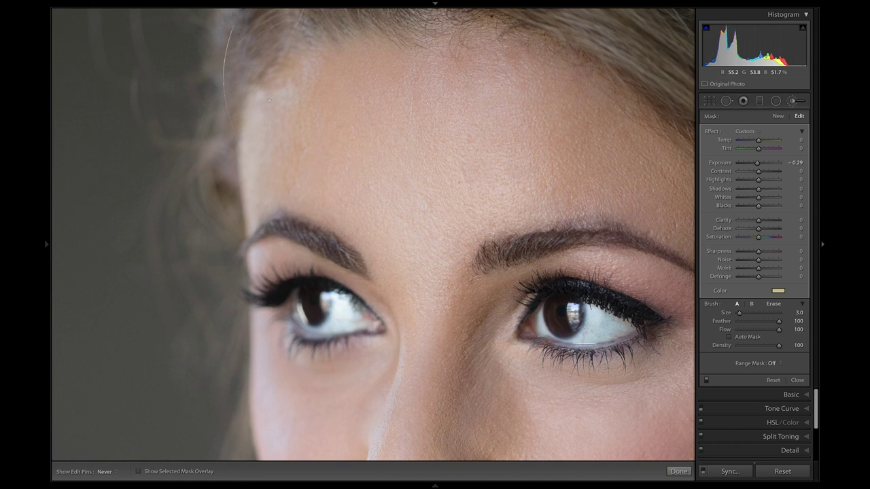
{"action": "key", "text": "h"}
{"action": "left_click", "coordinate": [707, 382]}
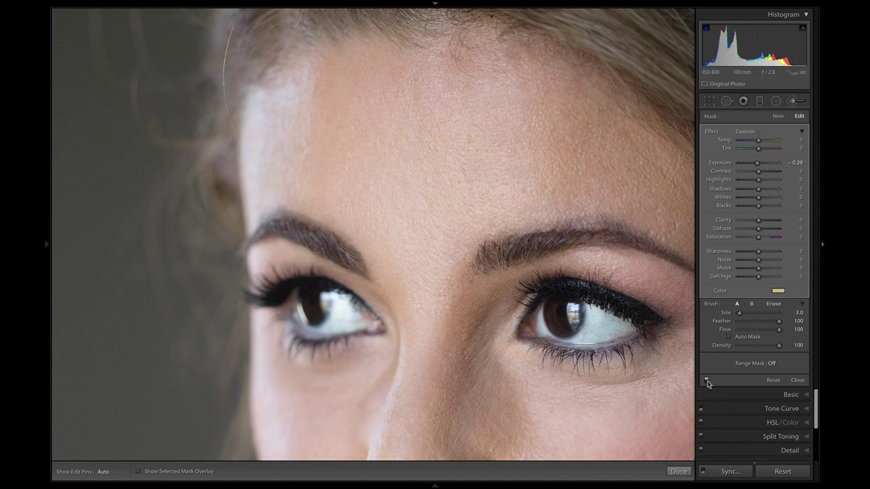
{"action": "left_click", "coordinate": [706, 382]}
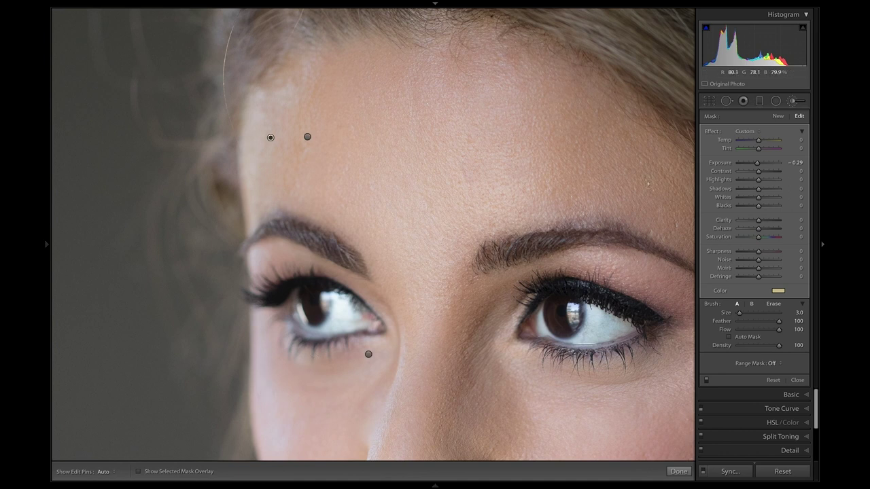
Paint a new, larger Exposure −0.30 yellow-tinted brush beneath the right-hand eye
{"action": "left_click", "coordinate": [778, 116]}
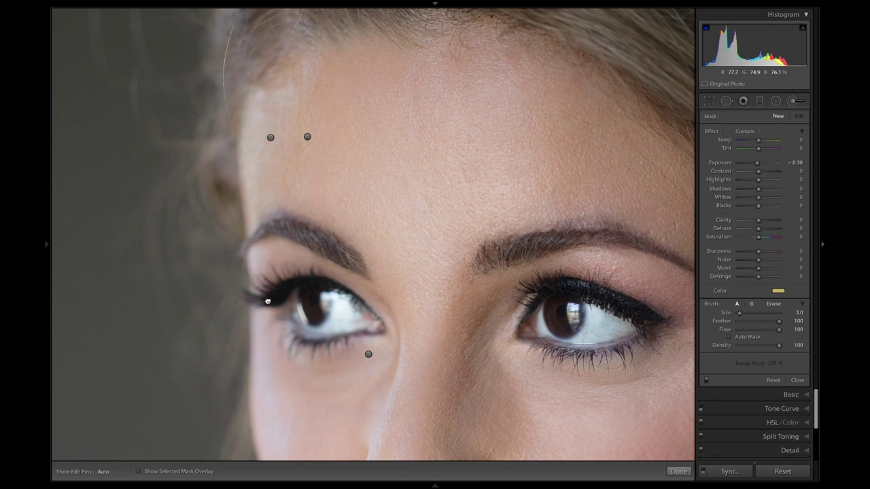
{"action": "scroll", "coordinate": [268, 301], "scroll_direction": "down", "scroll_amount": 2}
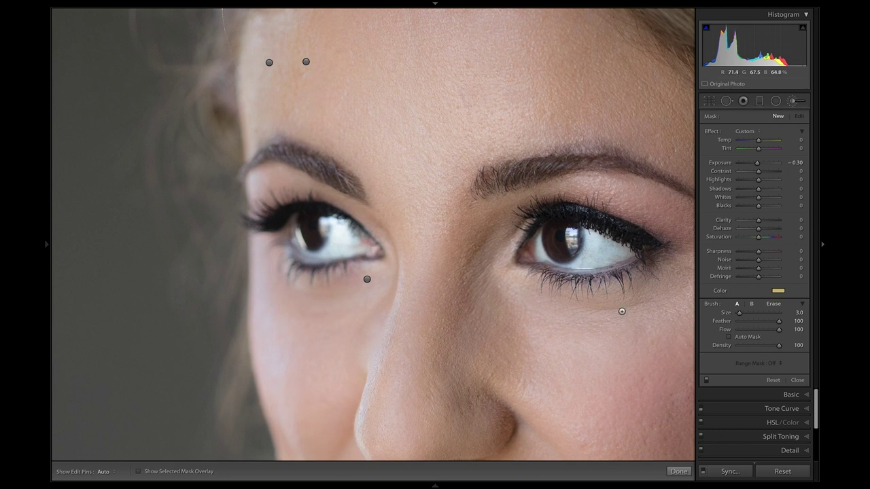
{"action": "key", "text": "bracketright"}
{"action": "key", "text": "h"}
{"action": "left_click_drag", "start_coordinate": [517, 297], "coordinate": [591, 309]}
{"action": "key", "text": "h"}
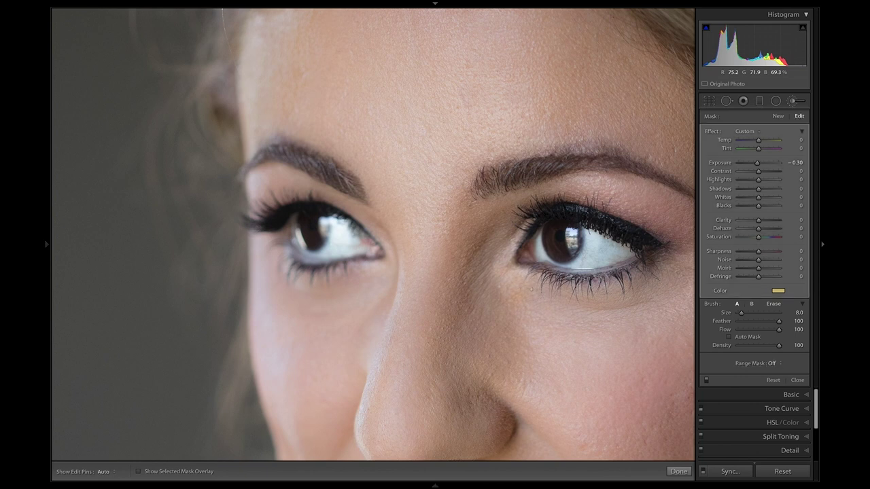
Give the under-eye brush a pale, low-saturation beige tint and negative Clarity
{"action": "left_click", "coordinate": [779, 291]}
{"action": "left_click", "coordinate": [701, 278]}
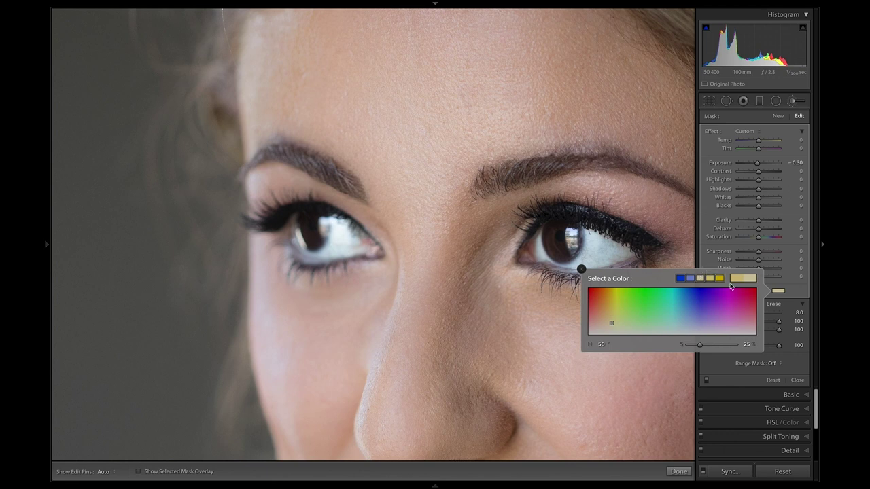
{"action": "left_click", "coordinate": [581, 268]}
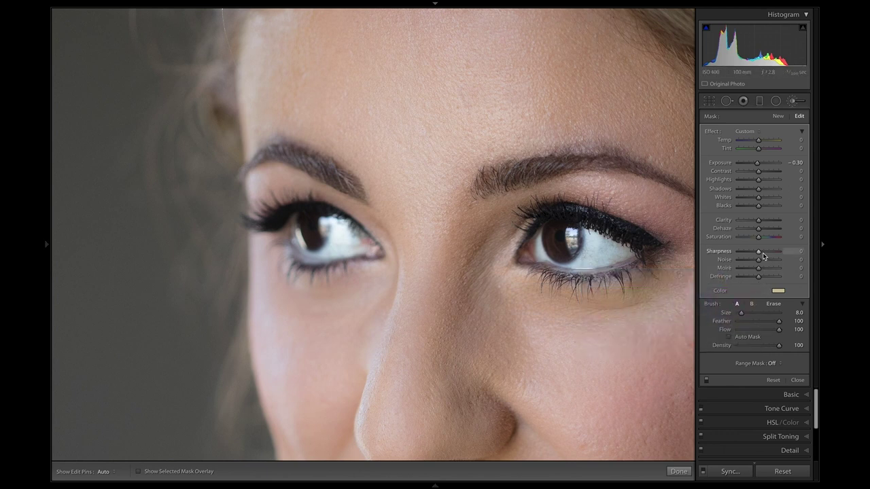
{"action": "left_click_drag", "start_coordinate": [758, 224], "coordinate": [749, 225]}
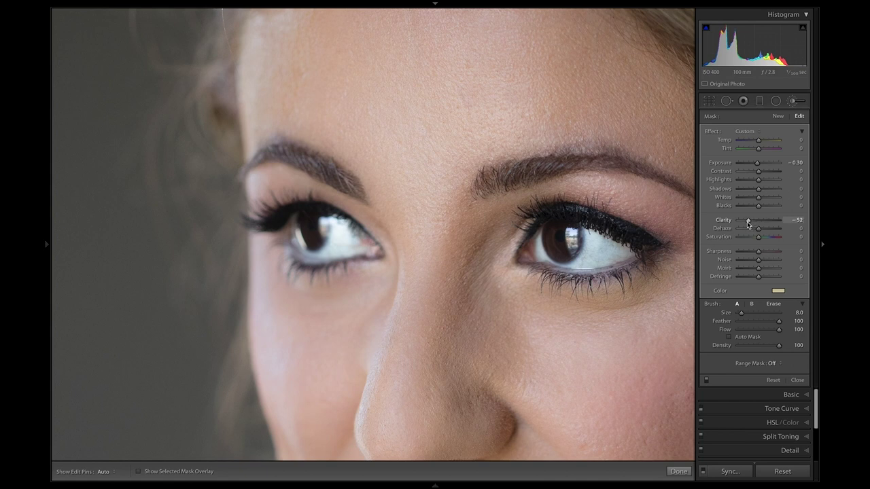
{"action": "left_click", "coordinate": [778, 291]}
{"action": "left_click_drag", "start_coordinate": [744, 344], "coordinate": [694, 349]}
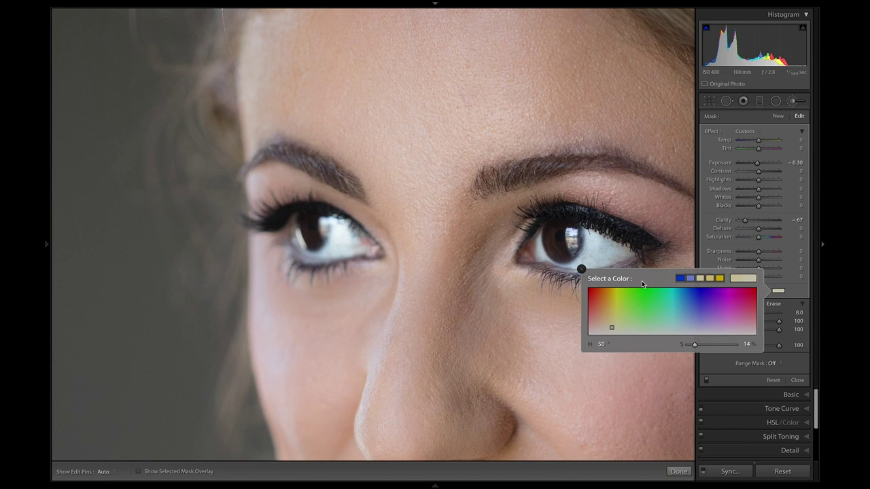
{"action": "left_click", "coordinate": [582, 268]}
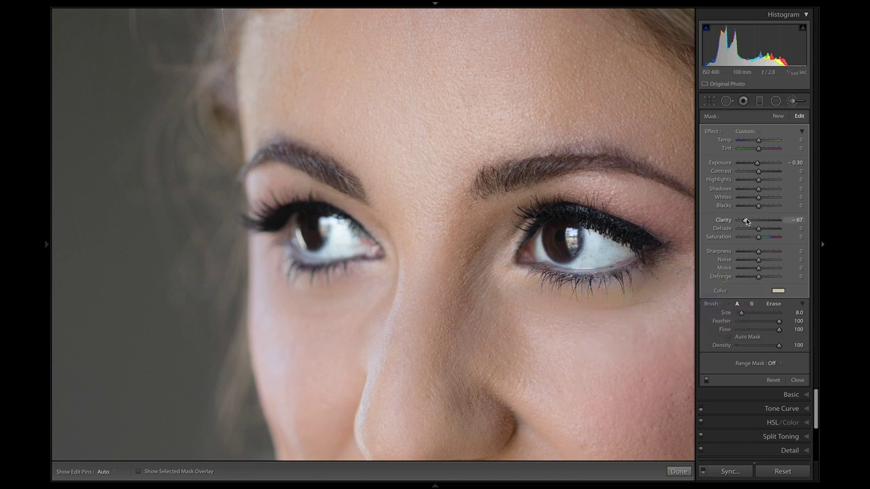
Set Clarity −23 and Sharpness 27, comparing the under-eye brush off and on
{"action": "left_click_drag", "start_coordinate": [752, 221], "coordinate": [751, 221]}
{"action": "left_click_drag", "start_coordinate": [759, 251], "coordinate": [766, 253]}
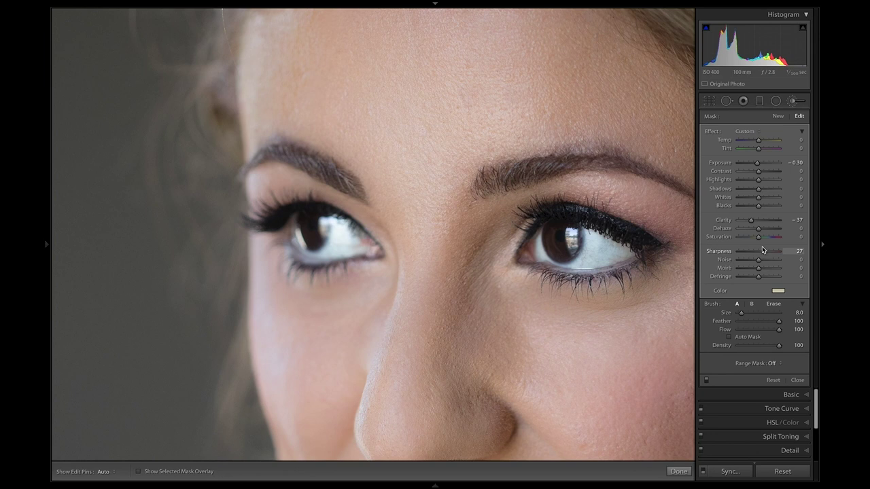
{"action": "left_click_drag", "start_coordinate": [751, 220], "coordinate": [755, 222]}
{"action": "left_click", "coordinate": [706, 382]}
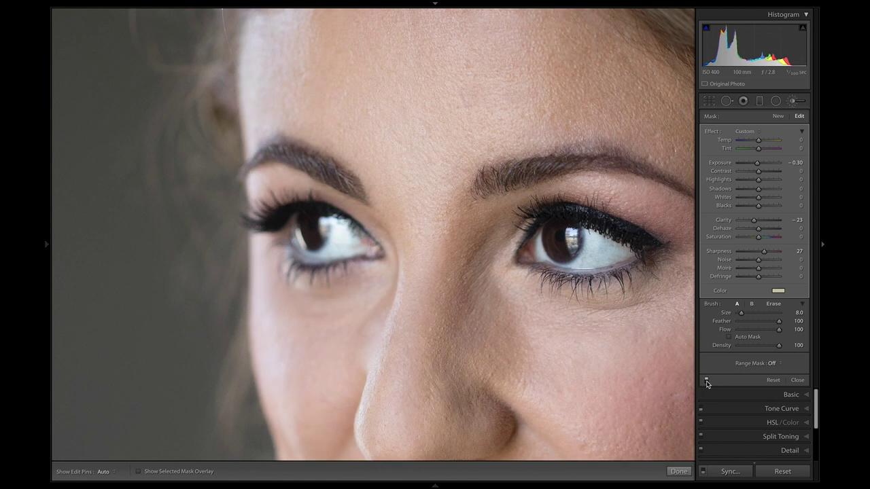
{"action": "left_click", "coordinate": [707, 382]}
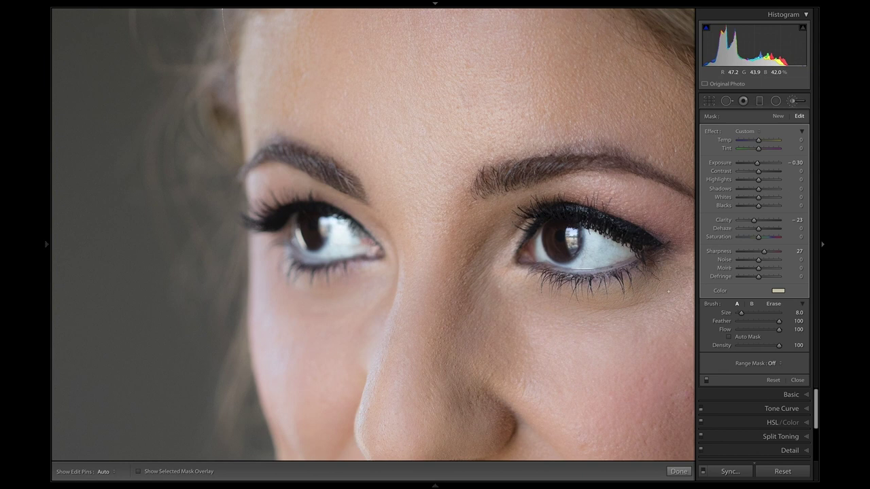
Nudge the under-eye Clarity to −22, zoom out, and start a fresh brush
{"action": "left_click_drag", "start_coordinate": [756, 222], "coordinate": [754, 221]}
{"action": "key", "text": "z"}
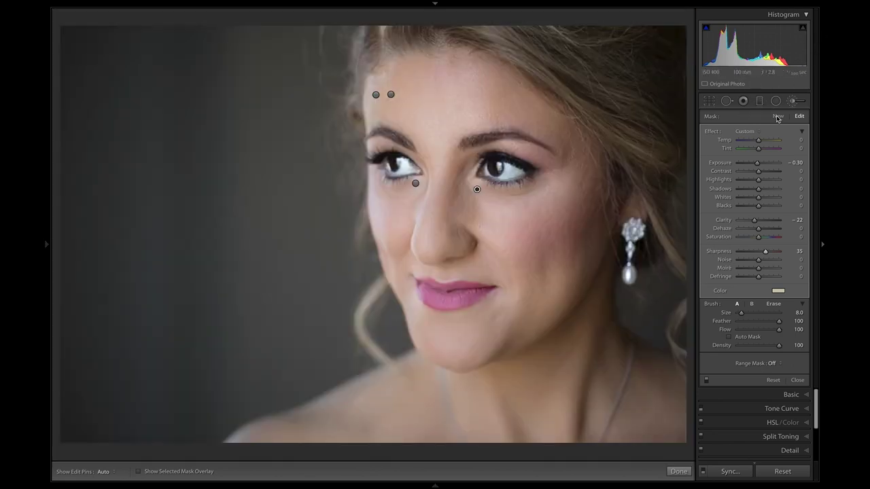
{"action": "left_click", "coordinate": [777, 117]}
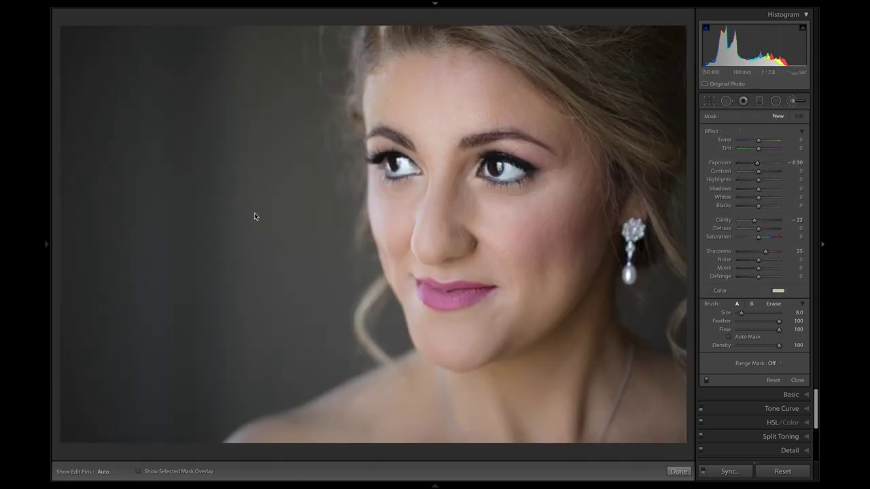
{"action": "scroll", "coordinate": [292, 223], "scroll_direction": "down", "scroll_amount": 5}
Set Show Edit Pins to Never
{"action": "left_click", "coordinate": [285, 226]}
{"action": "scroll", "coordinate": [285, 225], "scroll_direction": "up", "scroll_amount": 3}
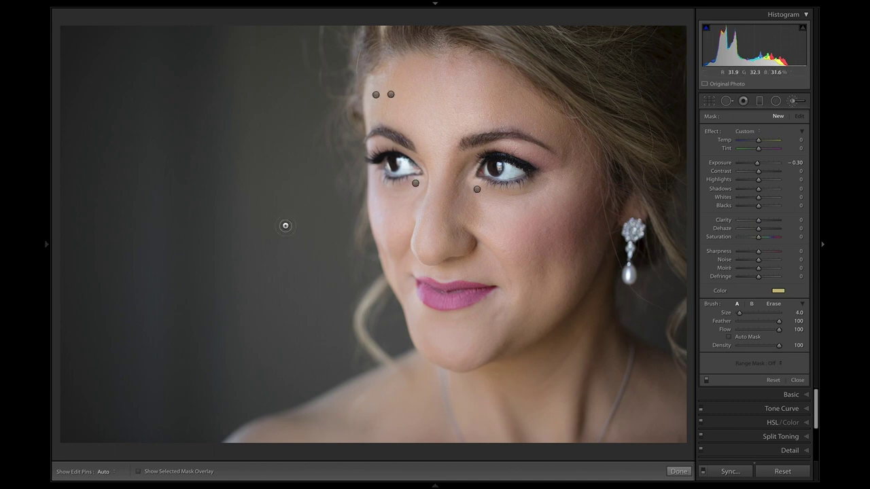
{"action": "left_click", "coordinate": [105, 472]}
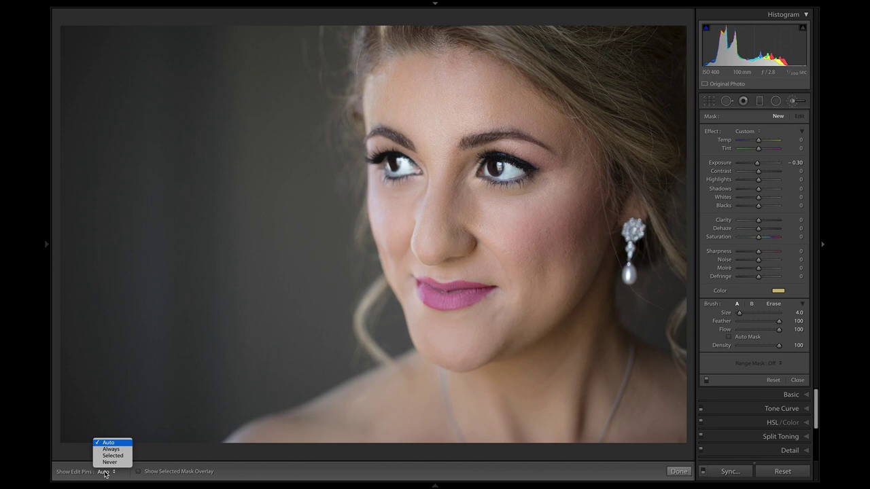
{"action": "left_click", "coordinate": [109, 463]}
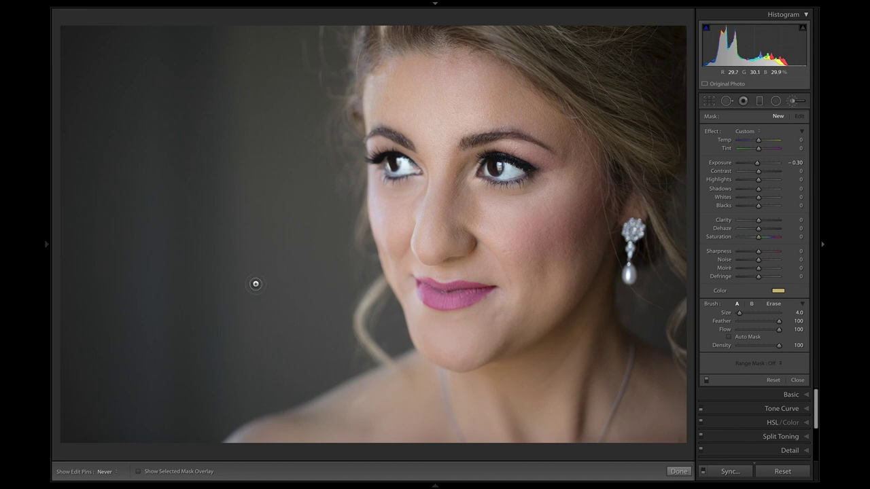
Reset the brush effect and set Flow 30, Shadows −100 and Blacks −25
{"action": "key", "text": "shift"}
{"action": "left_click_drag", "start_coordinate": [780, 328], "coordinate": [751, 334]}
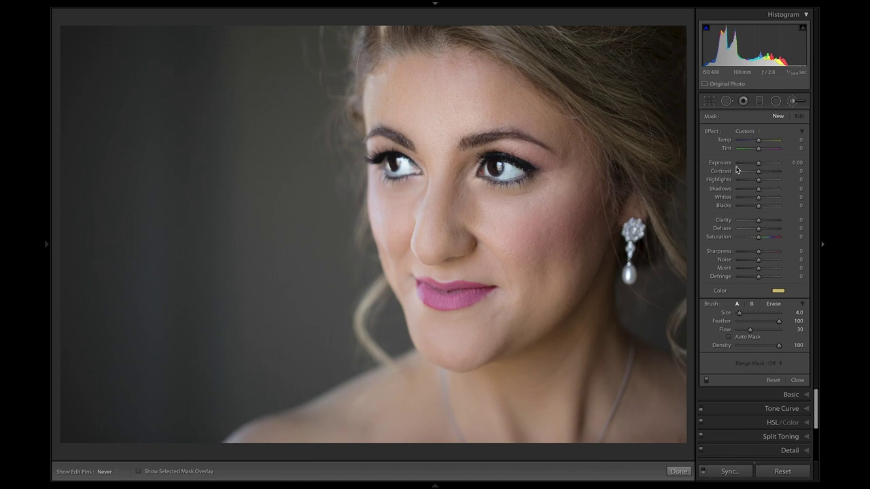
{"action": "left_click_drag", "start_coordinate": [757, 190], "coordinate": [754, 209]}
{"action": "left_click", "coordinate": [793, 205]}
{"action": "type", "text": "-25"}
{"action": "key", "text": "Return"}
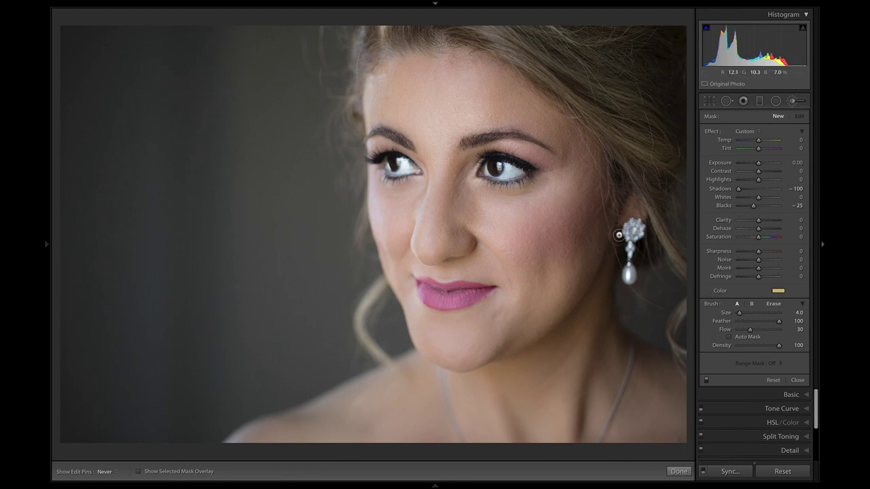
Paint the contour shadow on the cheek beside the ear
{"action": "scroll", "coordinate": [583, 231], "scroll_direction": "down", "scroll_amount": 3}
{"action": "scroll", "coordinate": [586, 225], "scroll_direction": "up", "scroll_amount": 3}
{"action": "left_click_drag", "start_coordinate": [559, 246], "coordinate": [551, 252]}
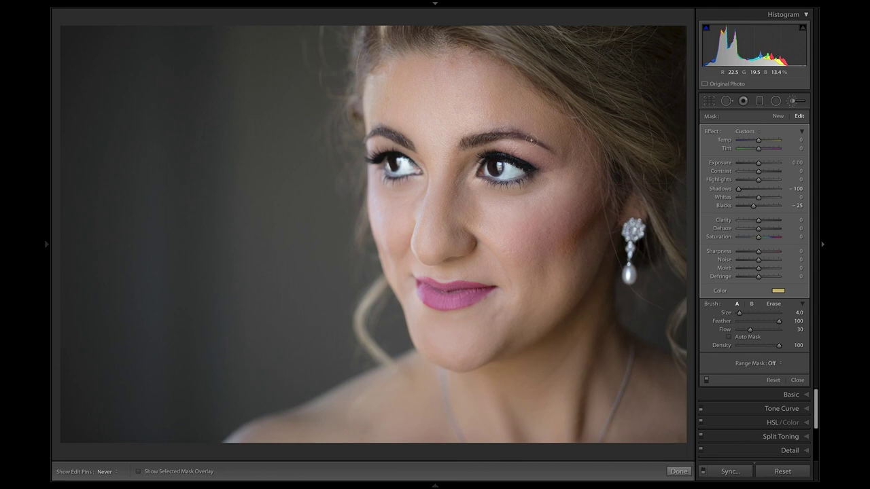
Try and undo a tint change, then set Show Edit Pins to Selected
{"action": "left_click", "coordinate": [779, 292]}
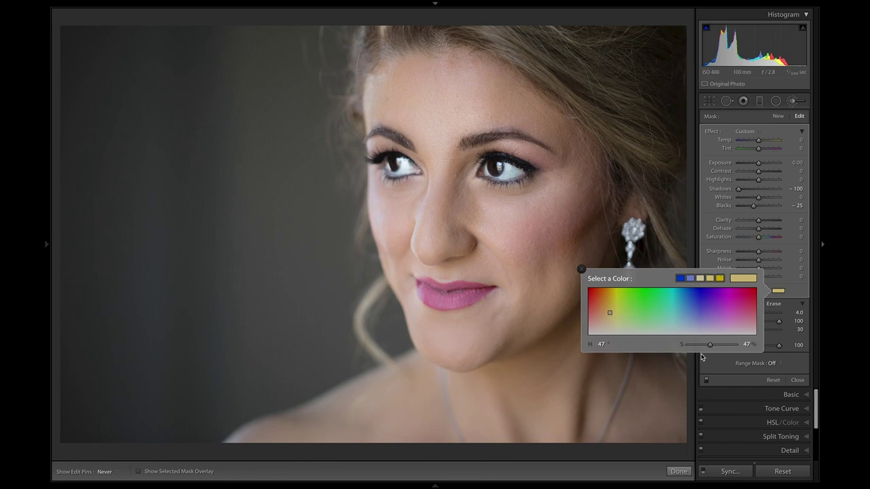
{"action": "left_click_drag", "start_coordinate": [710, 346], "coordinate": [670, 347]}
{"action": "left_click", "coordinate": [799, 297]}
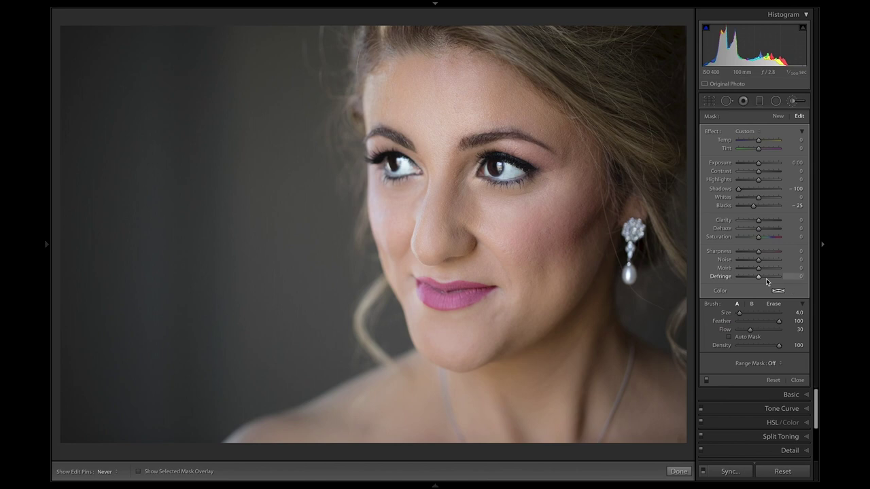
{"action": "key", "text": "ctrl+z"}
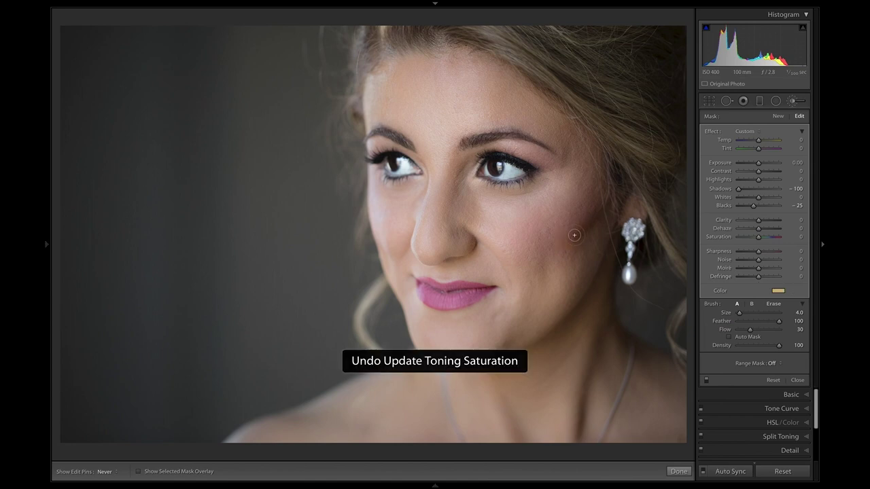
{"action": "left_click", "coordinate": [106, 471]}
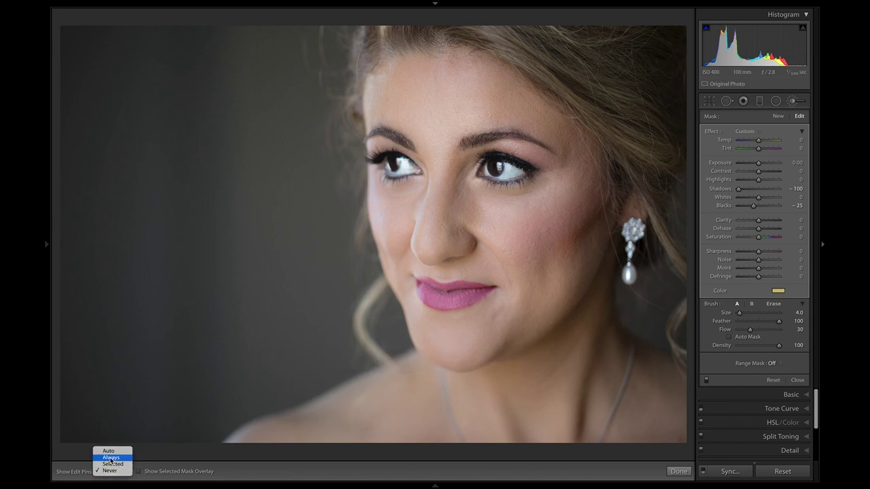
{"action": "left_click", "coordinate": [113, 465]}
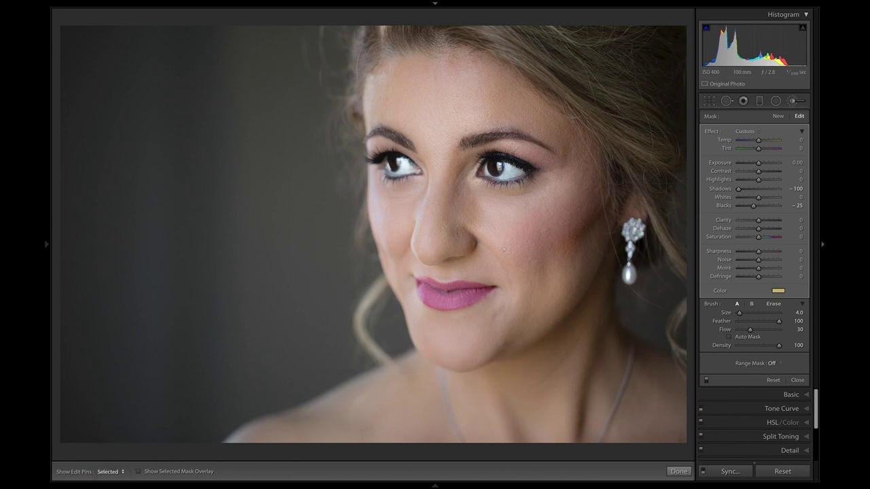
{"action": "left_click", "coordinate": [598, 215]}
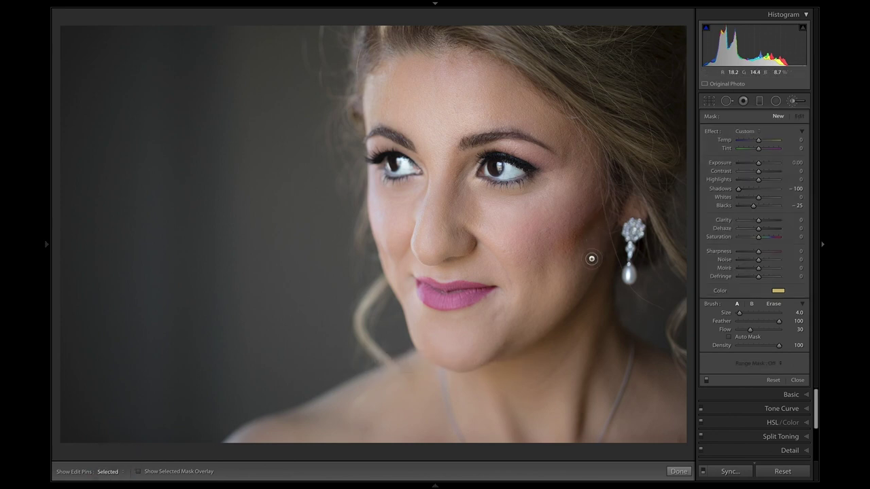
Drop the tint saturation to 0 and paint contour shading down the cheek toward the jaw
{"action": "left_click", "coordinate": [779, 290]}
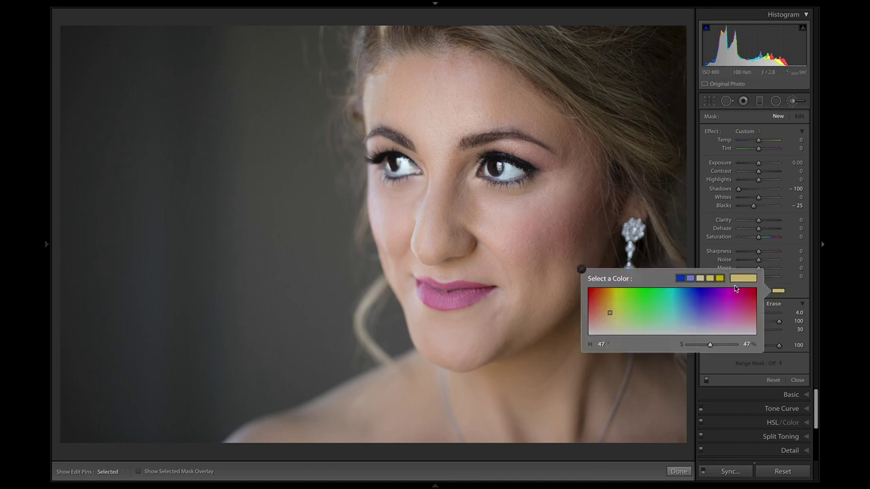
{"action": "left_click_drag", "start_coordinate": [710, 344], "coordinate": [688, 344]}
{"action": "left_click", "coordinate": [804, 289]}
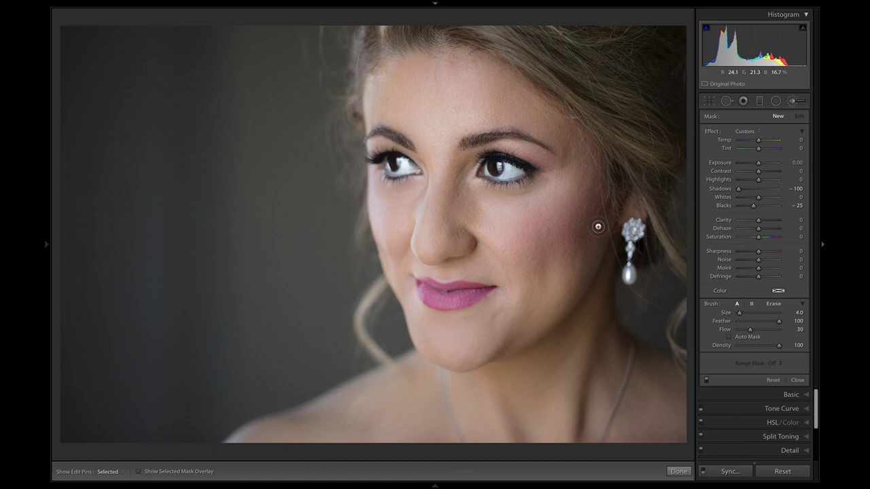
{"action": "key", "text": "h"}
{"action": "mouse_move", "coordinate": [594, 225]}
{"action": "left_mouse_down"}
{"action": "mouse_move", "coordinate": [607, 255]}
{"action": "mouse_move", "coordinate": [574, 306]}
{"action": "mouse_move", "coordinate": [538, 332]}
{"action": "mouse_move", "coordinate": [593, 279]}
{"action": "mouse_move", "coordinate": [589, 375]}
{"action": "mouse_move", "coordinate": [604, 316]}
{"action": "mouse_move", "coordinate": [581, 445]}
{"action": "left_mouse_up"}
{"action": "key", "text": "h"}
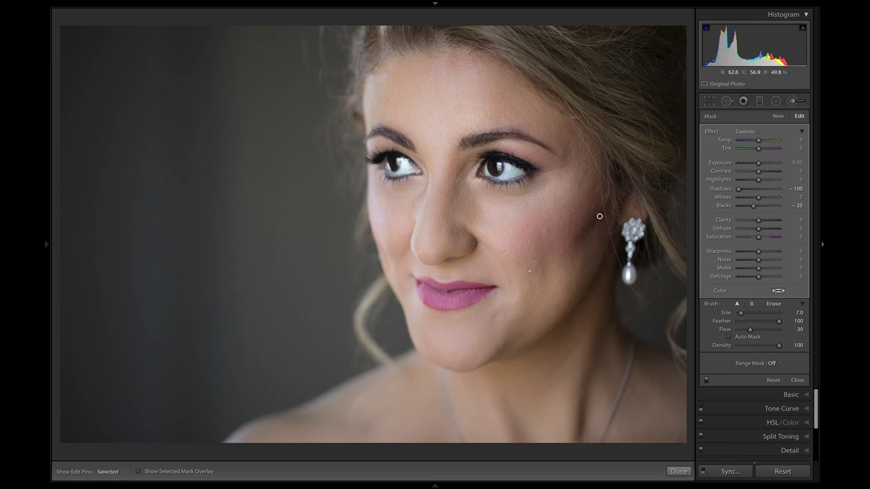
Compare the cheek contour brush off and on
{"action": "scroll", "coordinate": [605, 208], "scroll_direction": "down", "scroll_amount": 3}
{"action": "key", "text": "h"}
{"action": "key", "text": "h"}
{"action": "scroll", "coordinate": [602, 201], "scroll_direction": "up", "scroll_amount": 2}
{"action": "key", "text": "h"}
{"action": "key", "text": "h"}
{"action": "key", "text": "h"}
{"action": "key", "text": "h"}
{"action": "key", "text": "h"}
{"action": "key", "text": "h"}
{"action": "left_click", "coordinate": [705, 382]}
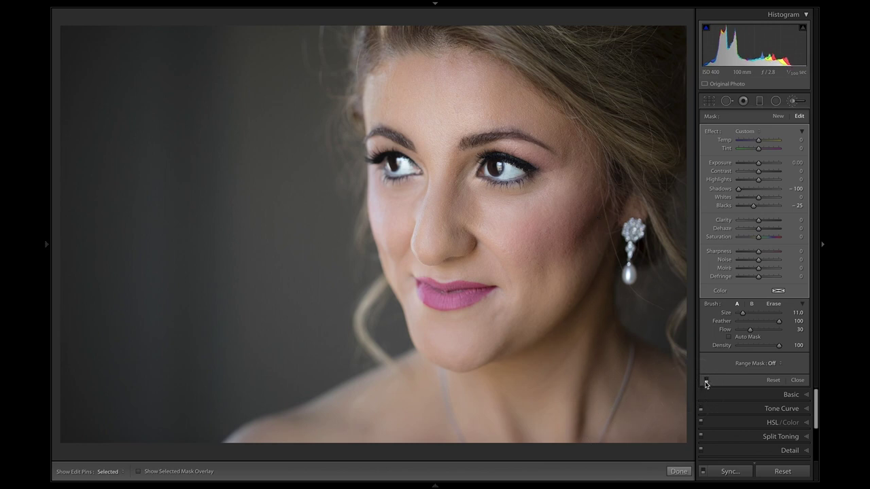
{"action": "left_click", "coordinate": [706, 382]}
Start a new brush with Shadows and Blacks reset, Highlights 100 and Whites 25
{"action": "left_click", "coordinate": [778, 116]}
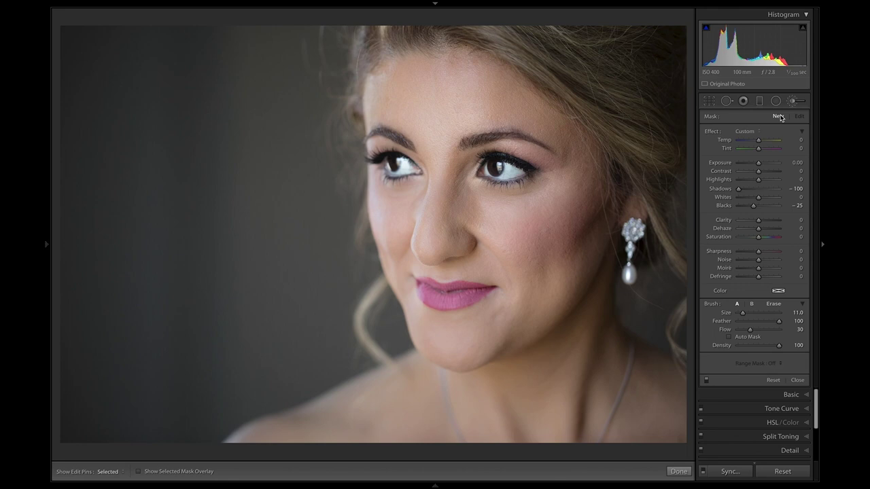
{"action": "double_click", "coordinate": [733, 191]}
{"action": "double_click", "coordinate": [724, 206]}
{"action": "left_click_drag", "start_coordinate": [759, 179], "coordinate": [796, 179]}
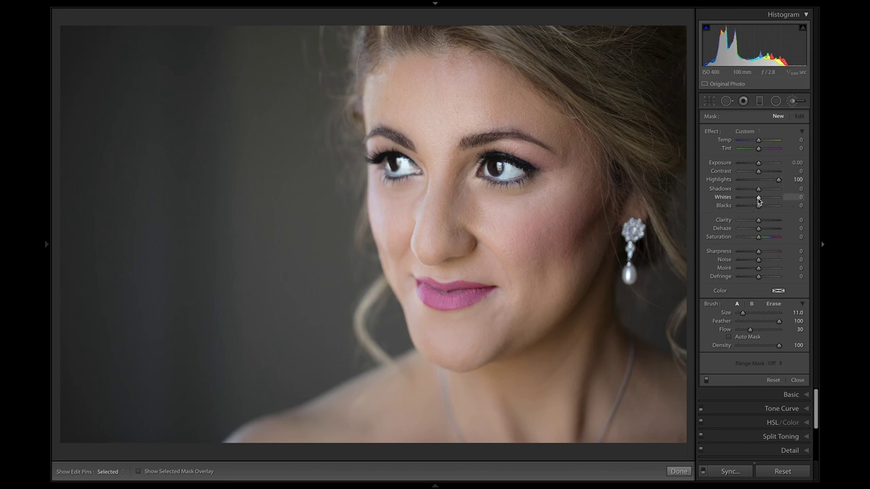
{"action": "left_click", "coordinate": [799, 197]}
{"action": "type", "text": "25"}
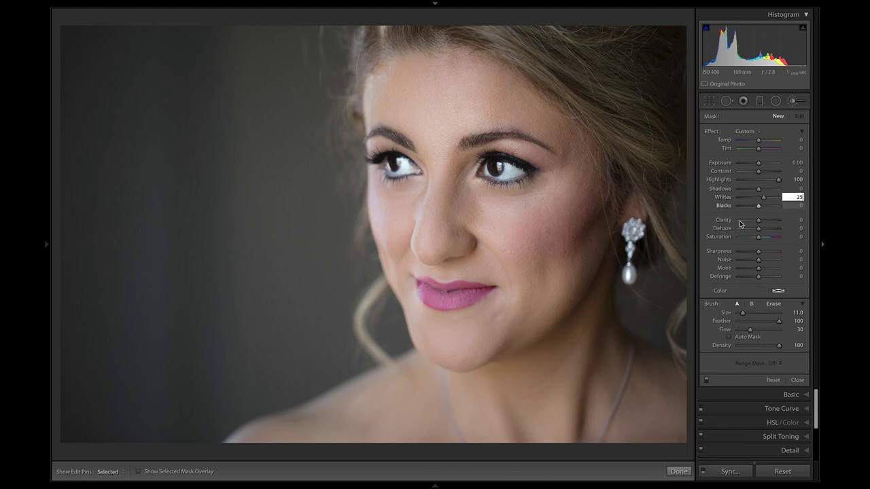
Apply the brightening brush to the face and shrink the brush to size 2.0
{"action": "left_click", "coordinate": [681, 233]}
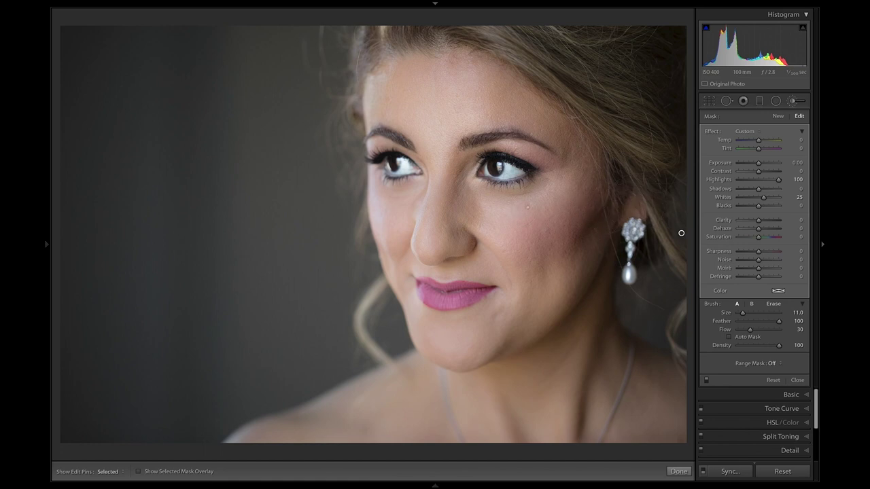
{"action": "key", "text": "h"}
{"action": "key", "text": "h"}
{"action": "key", "text": "h"}
{"action": "key", "text": "h"}
{"action": "key", "text": "h"}
{"action": "key", "text": "h"}
{"action": "scroll", "coordinate": [519, 433], "scroll_direction": "down", "scroll_amount": 2}
{"action": "scroll", "coordinate": [281, 277], "scroll_direction": "down", "scroll_amount": 3}
Start a slightly larger brush and compare the brushed forehead and nose off and on
{"action": "left_click", "coordinate": [683, 236]}
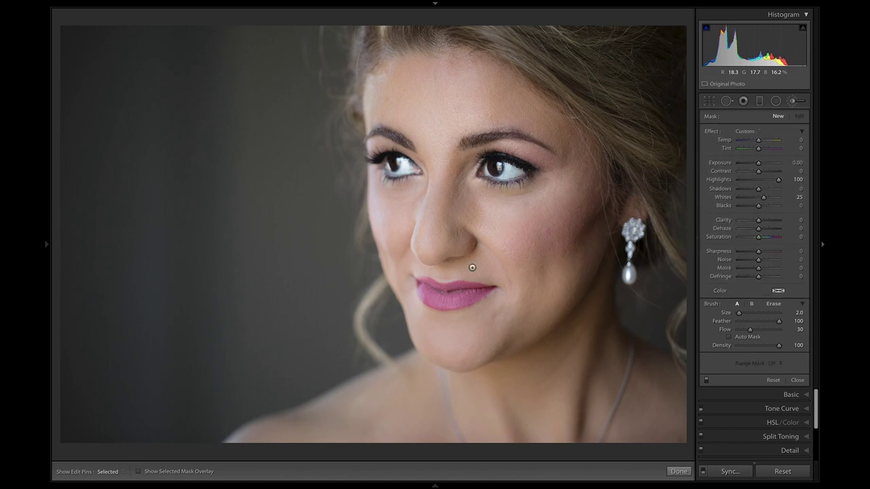
{"action": "key", "text": "bracketright"}
{"action": "key", "text": "h"}
{"action": "key", "text": "h"}
{"action": "key", "text": "h"}
{"action": "key", "text": "h"}
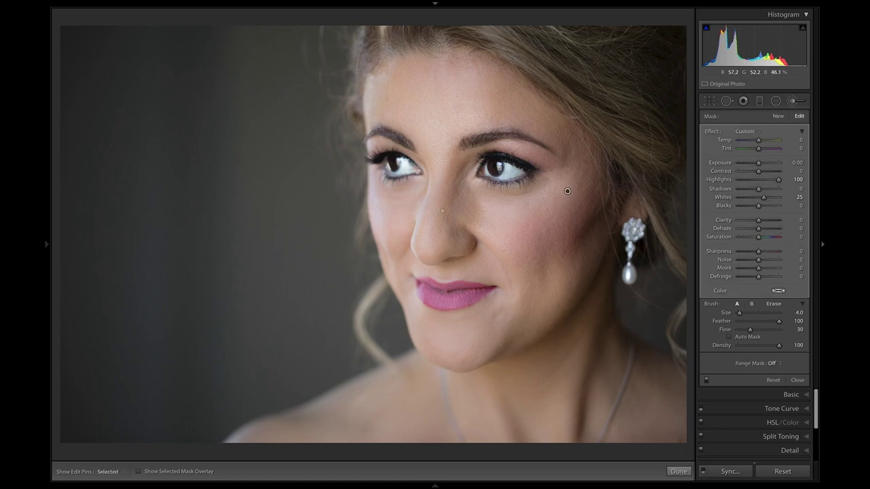
{"action": "key", "text": "h"}
{"action": "key", "text": "h"}
{"action": "key", "text": "h"}
{"action": "key", "text": "h"}
{"action": "key", "text": "h"}
{"action": "key", "text": "h"}
{"action": "key", "text": "h"}
{"action": "key", "text": "h"}
{"action": "key", "text": "h"}
{"action": "key", "text": "h"}
{"action": "key", "text": "h"}
{"action": "key", "text": "h"}
{"action": "scroll", "coordinate": [277, 247], "scroll_direction": "up", "scroll_amount": 3}
{"action": "key", "text": "h"}
{"action": "key", "text": "h"}
{"action": "key", "text": "h"}
{"action": "key", "text": "h"}
{"action": "key", "text": "h"}
{"action": "key", "text": "h"}
{"action": "key", "text": "h"}
{"action": "key", "text": "h"}
{"action": "key", "text": "h"}
{"action": "key", "text": "h"}
{"action": "key", "text": "h"}
{"action": "left_click", "coordinate": [707, 382]}
{"action": "left_click", "coordinate": [707, 381]}
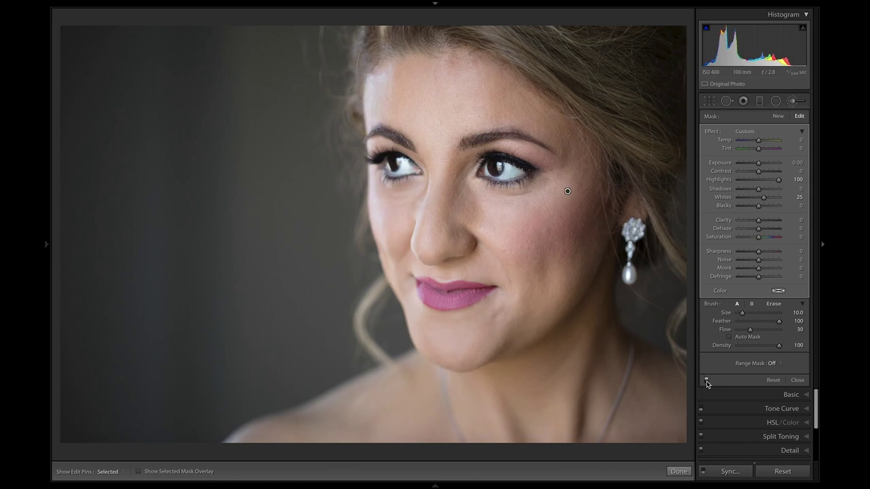
{"action": "left_click", "coordinate": [707, 381]}
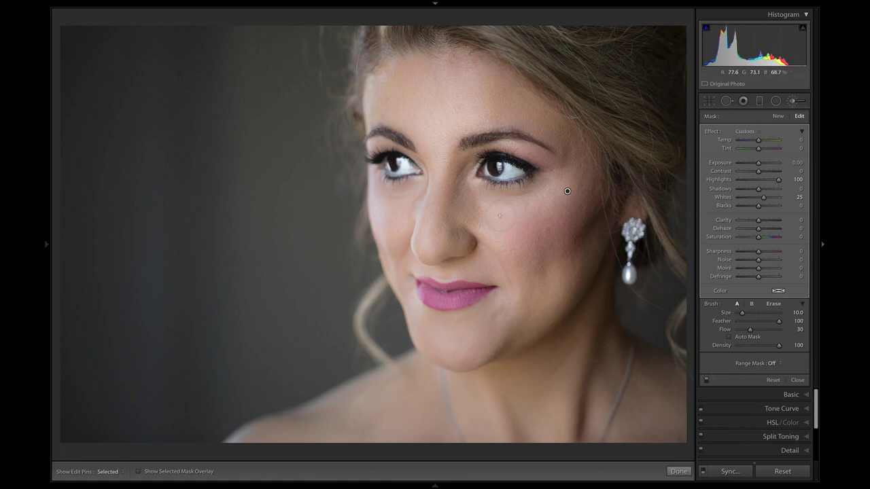
Start another brush at Flow 40 with Clarity 21 and paint it onto the cheek
{"action": "left_click", "coordinate": [779, 117]}
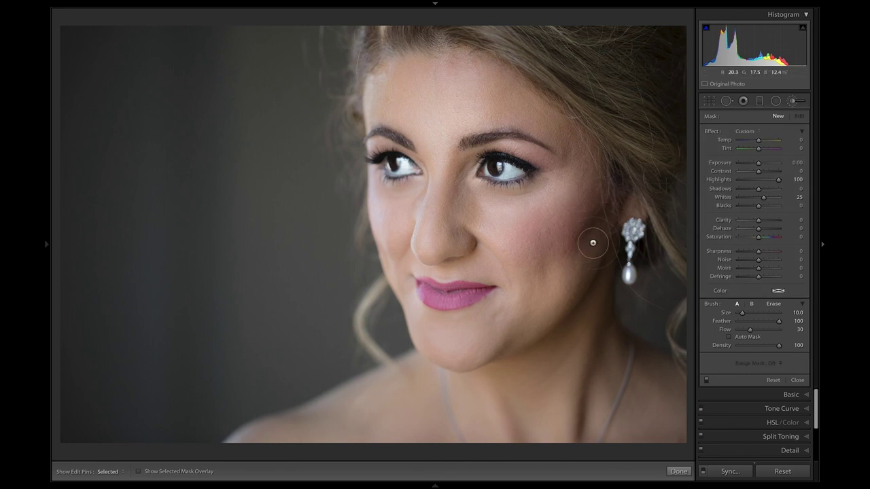
{"action": "left_click_drag", "start_coordinate": [749, 330], "coordinate": [759, 332]}
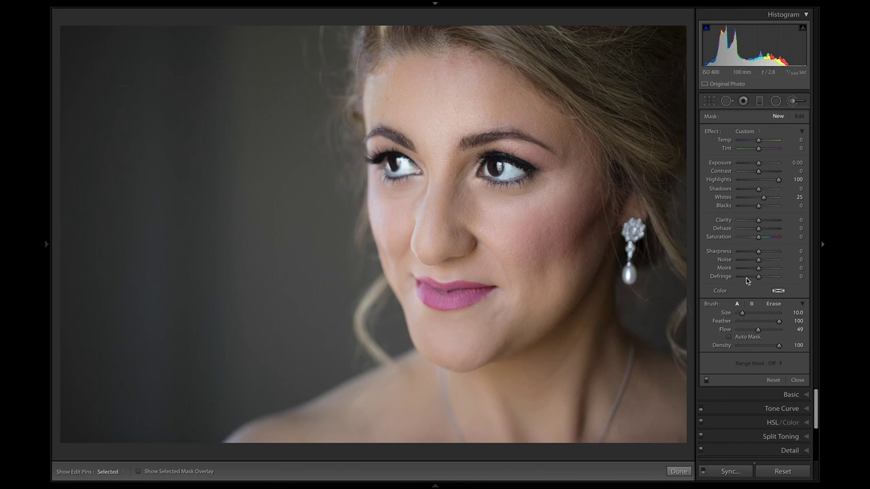
{"action": "left_click_drag", "start_coordinate": [758, 221], "coordinate": [764, 221]}
{"action": "scroll", "coordinate": [572, 242], "scroll_direction": "down", "scroll_amount": 3}
{"action": "left_click_drag", "start_coordinate": [758, 331], "coordinate": [753, 332]}
{"action": "key", "text": "h"}
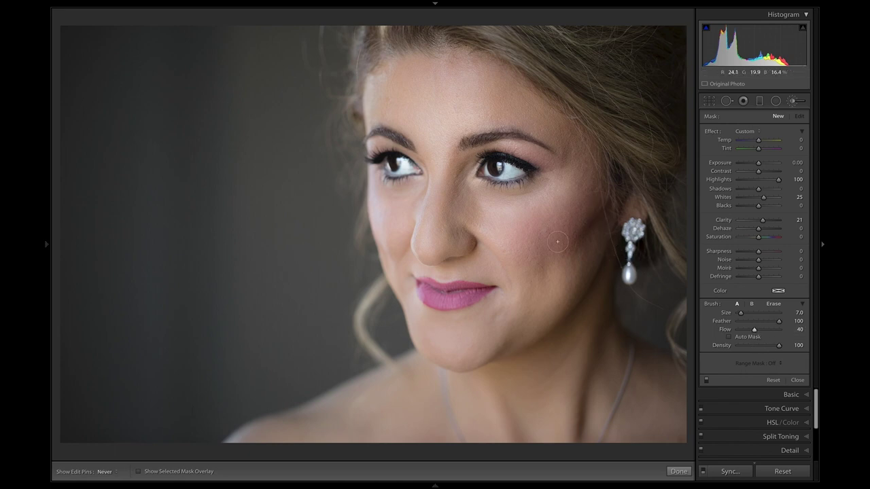
{"action": "left_click_drag", "start_coordinate": [593, 215], "coordinate": [537, 265]}
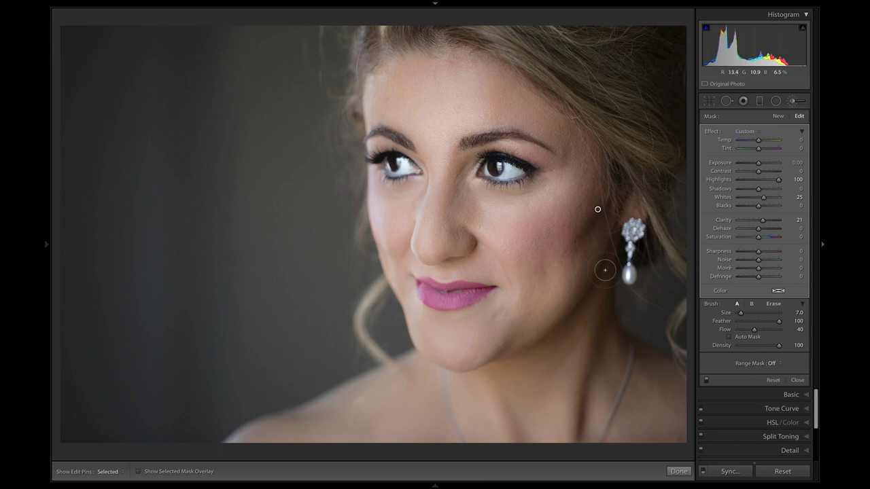
Undo the stroke, repaint the cheek with a new brush, and set Highlights to −100
{"action": "key", "text": "ctrl+z"}
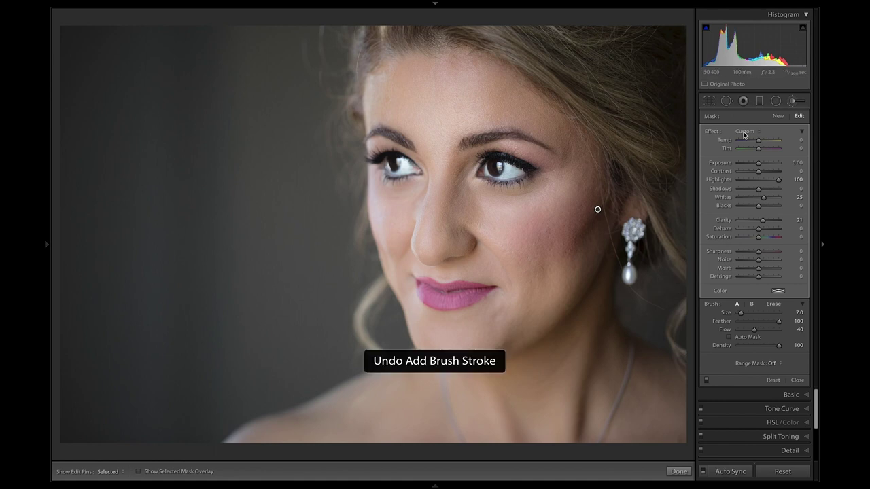
{"action": "left_click", "coordinate": [779, 116]}
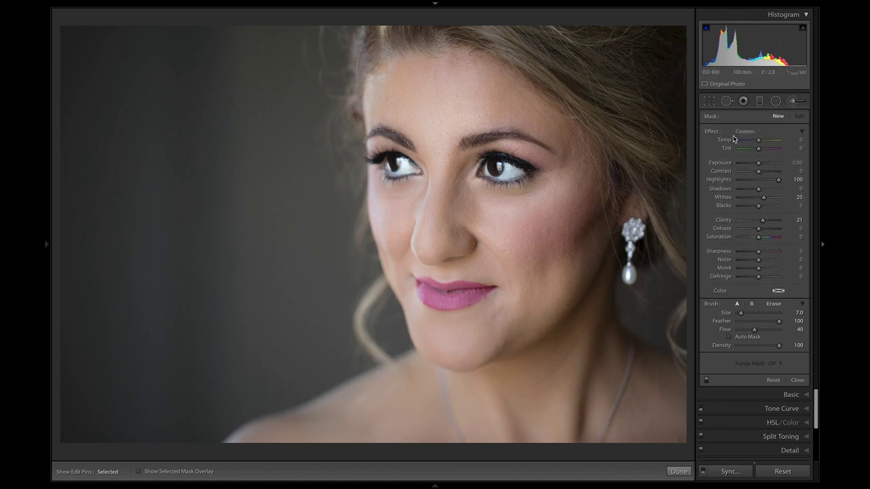
{"action": "key", "text": "h"}
{"action": "left_click_drag", "start_coordinate": [583, 363], "coordinate": [601, 316]}
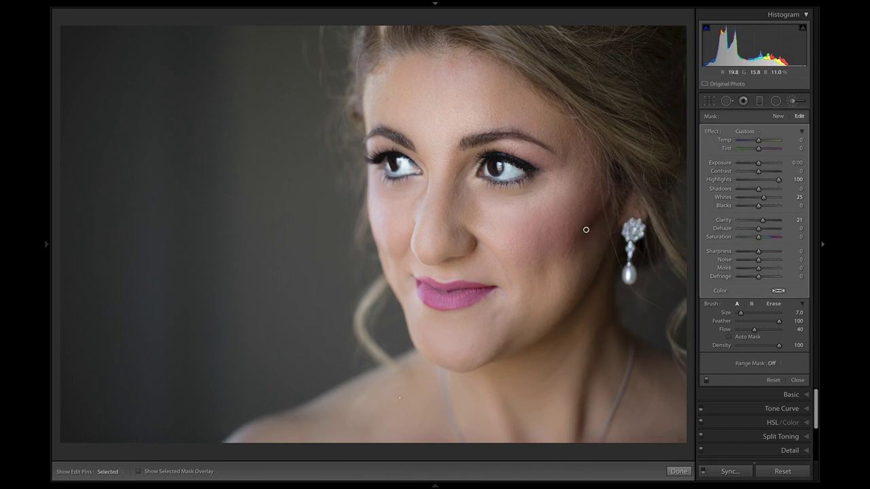
{"action": "key", "text": "h"}
{"action": "key", "text": "h"}
{"action": "left_click_drag", "start_coordinate": [741, 181], "coordinate": [754, 210]}
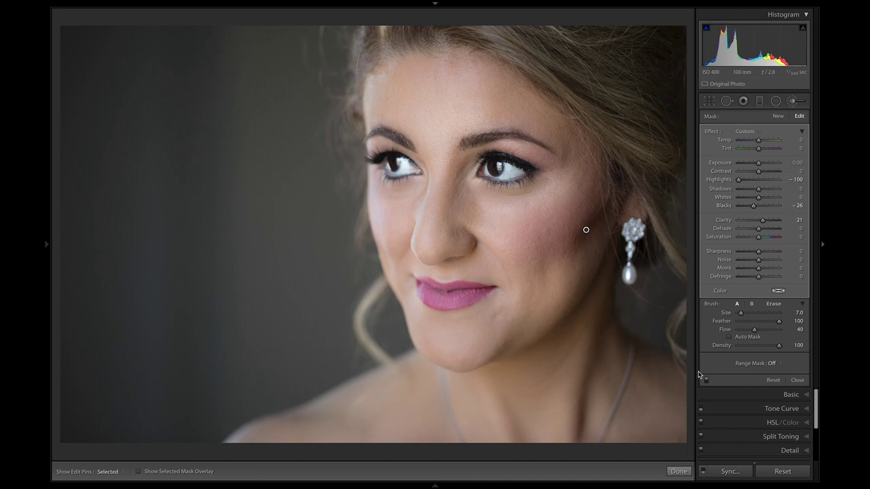
Restore the deleted cheek brush and rework it to Highlights 0 and Shadows about −44
{"action": "key", "text": "Delete"}
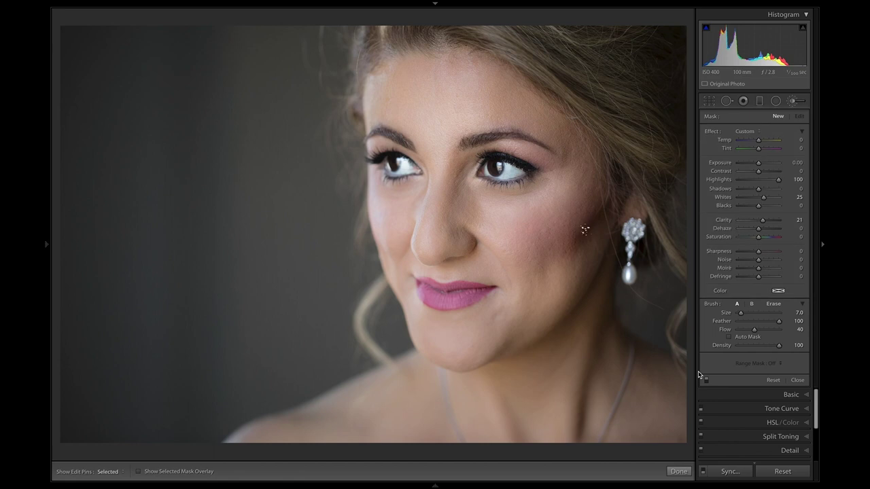
{"action": "key", "text": "ctrl+z"}
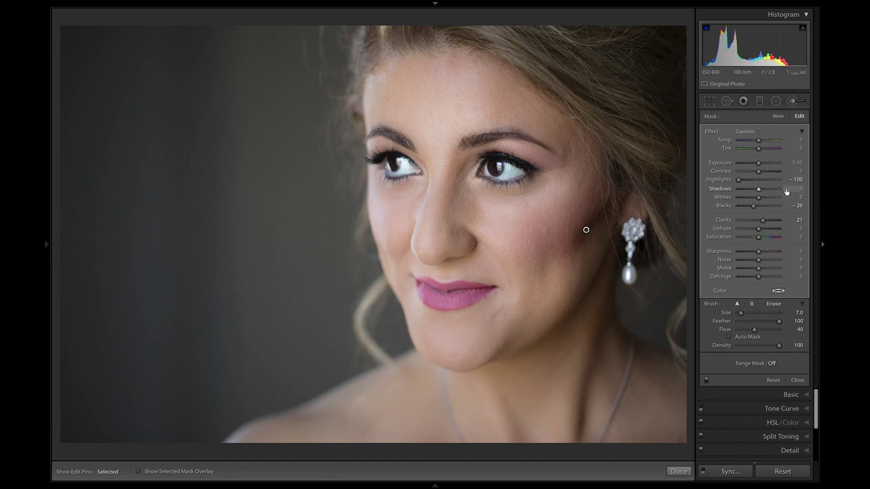
{"action": "double_click", "coordinate": [726, 181]}
{"action": "mouse_move", "coordinate": [759, 193]}
{"action": "left_mouse_down"}
{"action": "mouse_move", "coordinate": [723, 195]}
{"action": "mouse_move", "coordinate": [748, 191]}
{"action": "left_mouse_up"}
{"action": "scroll", "coordinate": [598, 219], "scroll_direction": "up", "scroll_amount": 3}
{"action": "key", "text": "h"}
{"action": "key", "text": "h"}
{"action": "key", "text": "h"}
{"action": "key", "text": "h"}
{"action": "key", "text": "h"}
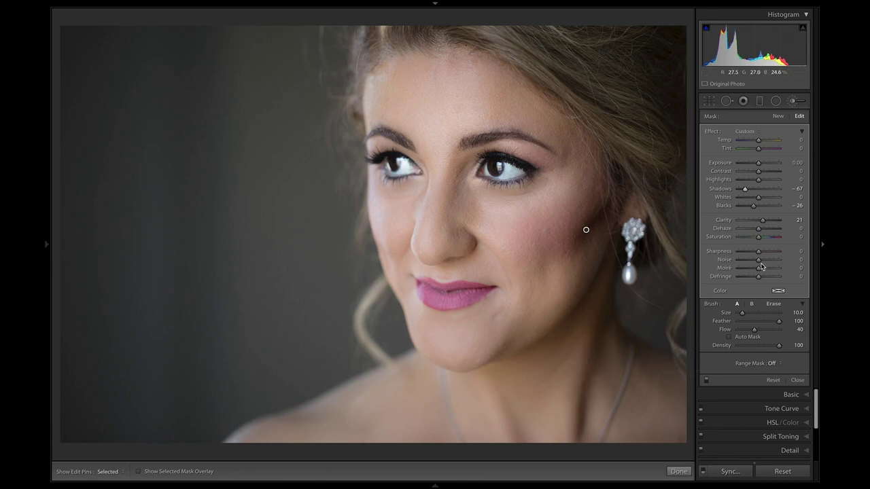
{"action": "left_click_drag", "start_coordinate": [744, 190], "coordinate": [749, 190]}
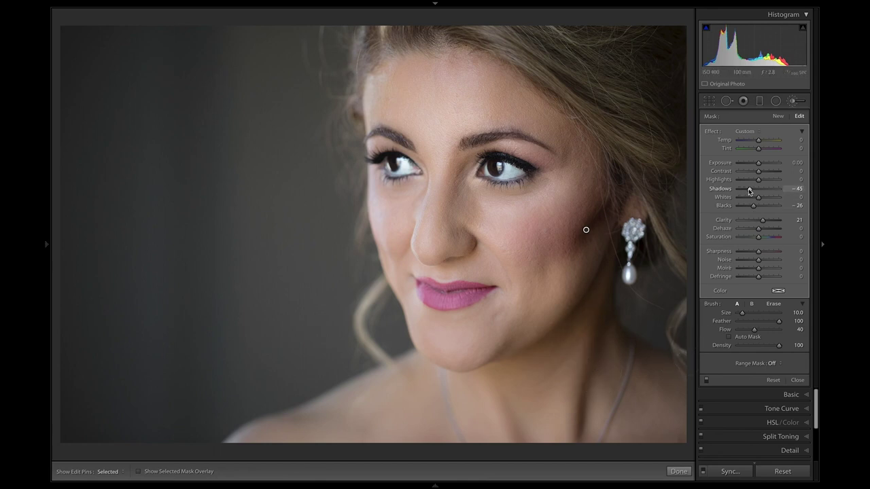
Compare the cheek shadow off and on, then reach the Iris Enhance brush settings
{"action": "left_click", "coordinate": [705, 381]}
{"action": "left_click", "coordinate": [705, 380]}
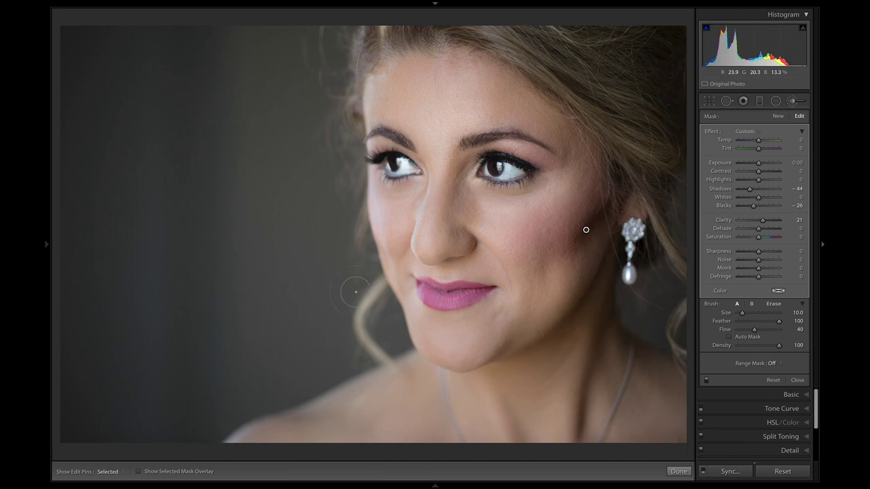
{"action": "scroll", "coordinate": [295, 268], "scroll_direction": "down", "scroll_amount": 6}
{"action": "scroll", "coordinate": [295, 268], "scroll_direction": "up", "scroll_amount": 8}
{"action": "scroll", "coordinate": [295, 267], "scroll_direction": "down", "scroll_amount": 4}
{"action": "scroll", "coordinate": [294, 268], "scroll_direction": "up", "scroll_amount": 4}
{"action": "scroll", "coordinate": [295, 268], "scroll_direction": "up", "scroll_amount": 7}
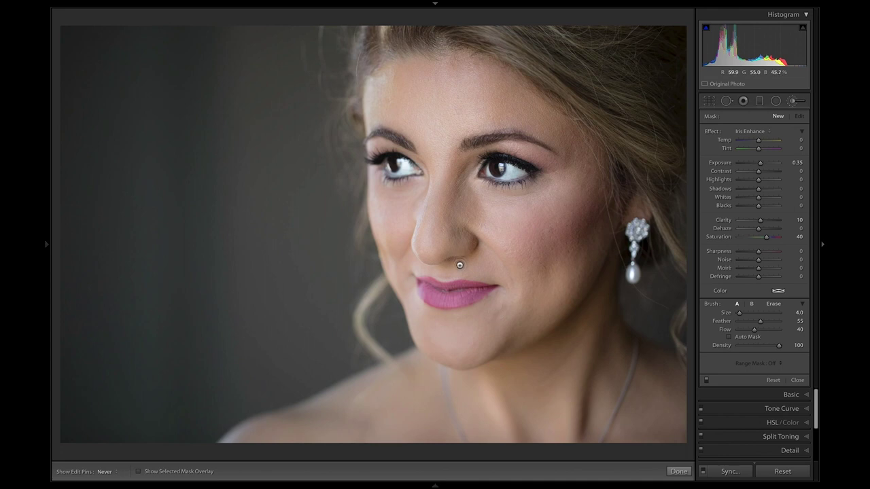
Paint the Iris Enhance brush, feather 50 and size 3, onto the iris, then compare with effects off
{"action": "left_click", "coordinate": [750, 132]}
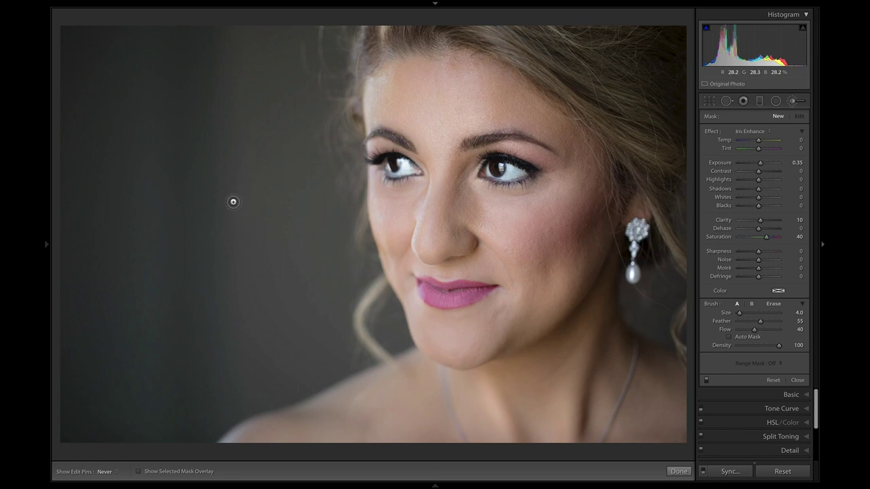
{"action": "key", "text": "shift+bracketright"}
{"action": "key", "text": "shift+bracketright"}
{"action": "key", "text": "shift+bracketleft"}
{"action": "key", "text": "shift+bracketleft"}
{"action": "key", "text": "shift+bracketleft"}
{"action": "left_click", "coordinate": [495, 167]}
{"action": "key", "text": "bracketleft"}
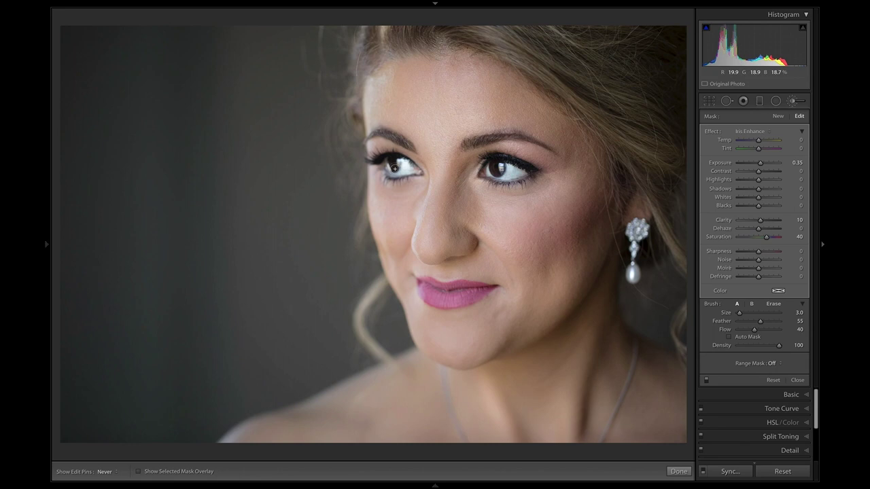
{"action": "left_click", "coordinate": [705, 382]}
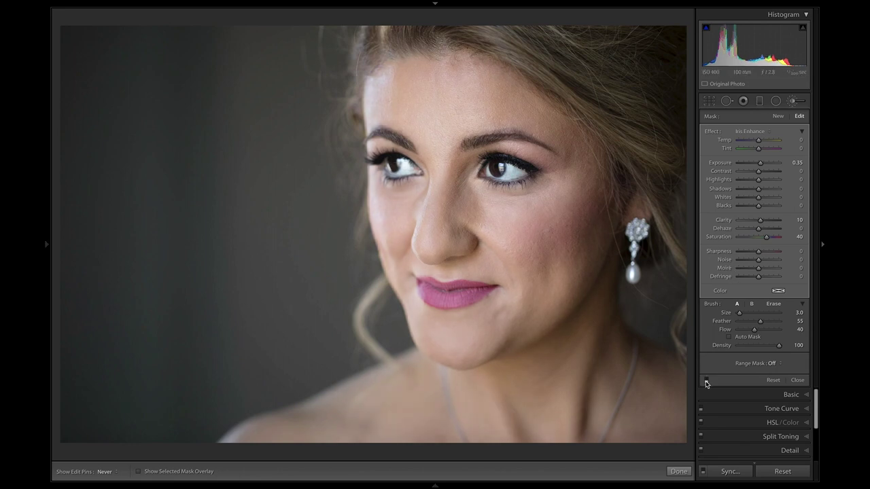
{"action": "left_click", "coordinate": [705, 381]}
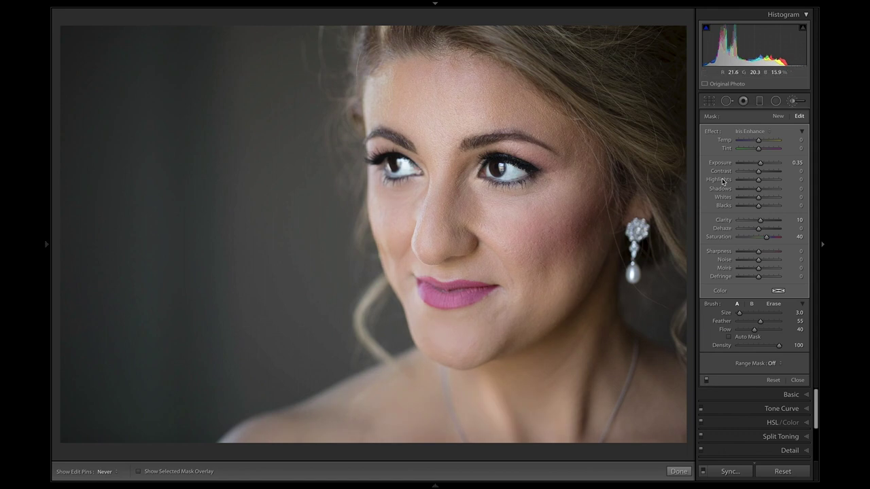
Try the iris brush exposure at about 2.26, then start a fresh Iris Enhance brush
{"action": "left_click_drag", "start_coordinate": [762, 165], "coordinate": [788, 163]}
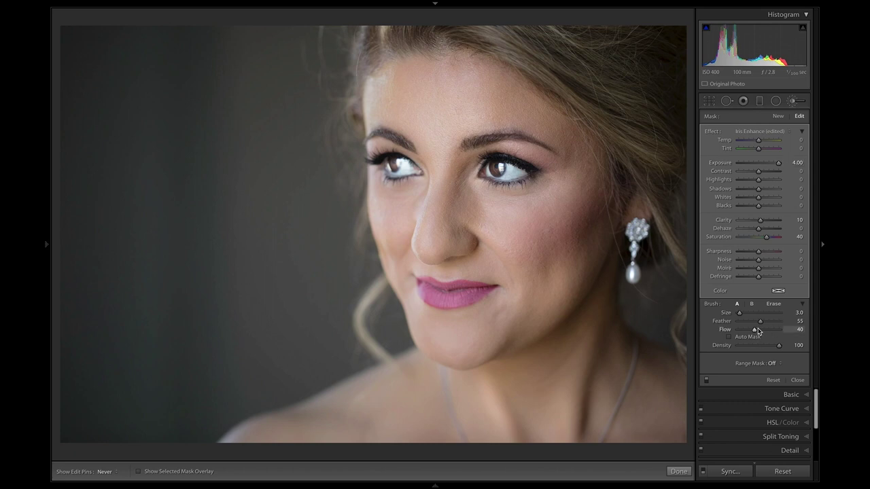
{"action": "left_click", "coordinate": [769, 165]}
{"action": "left_click_drag", "start_coordinate": [770, 165], "coordinate": [770, 165]}
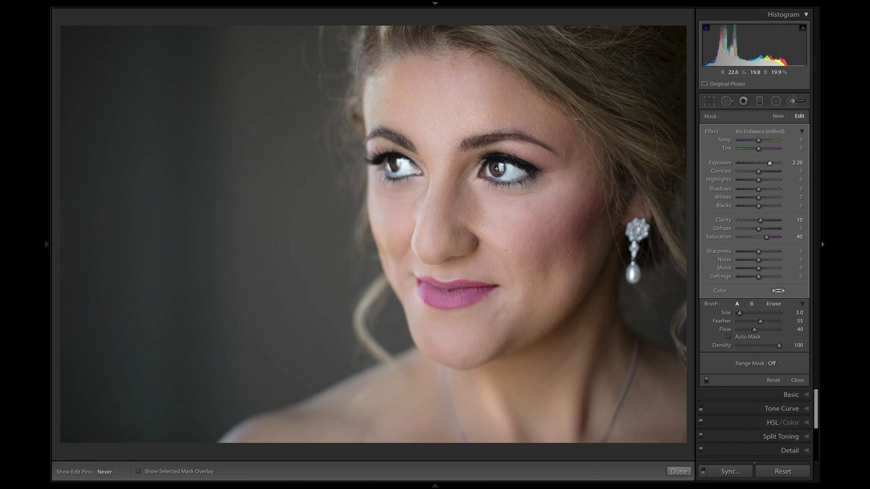
{"action": "key", "text": "Escape"}
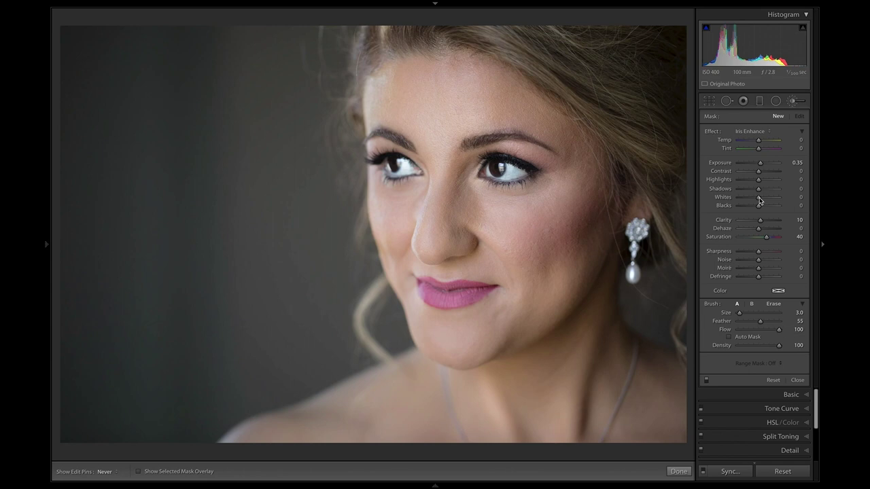
Paint the right iris, lower Flow to 40, and settle mask Exposure at 1.81
{"action": "left_click_drag", "start_coordinate": [495, 167], "coordinate": [500, 170]}
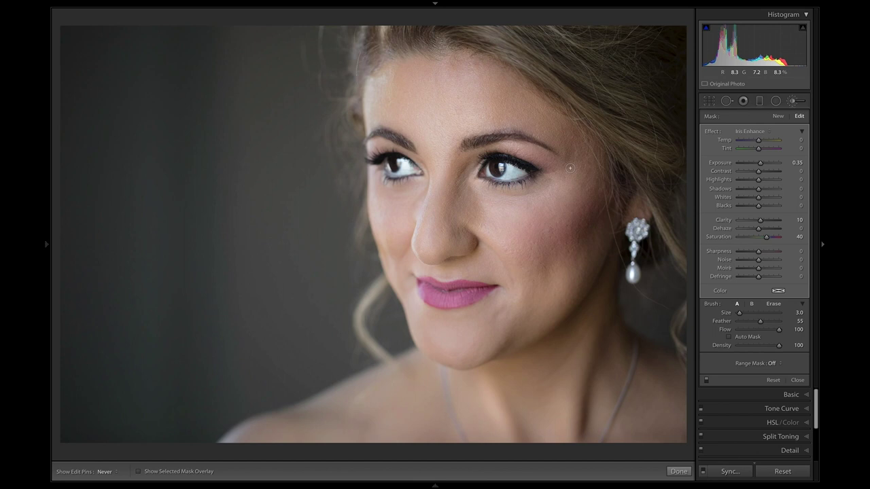
{"action": "left_click_drag", "start_coordinate": [761, 163], "coordinate": [769, 166]}
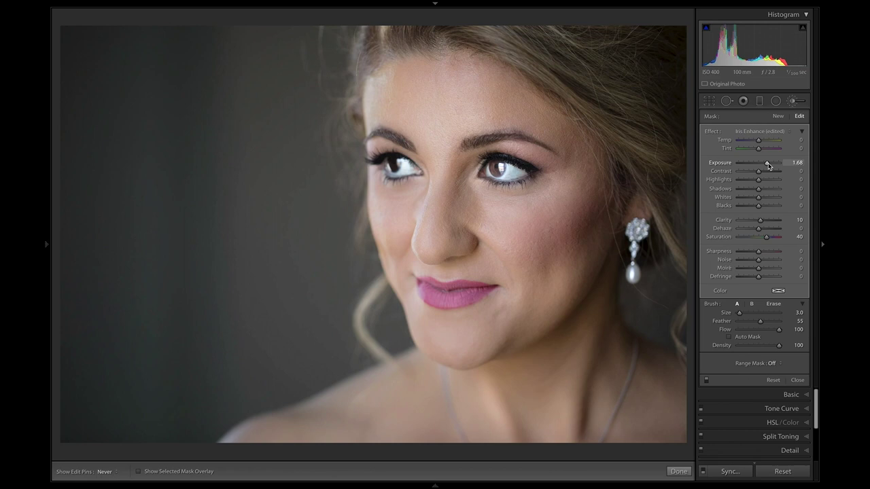
{"action": "key", "text": "ctrl+z"}
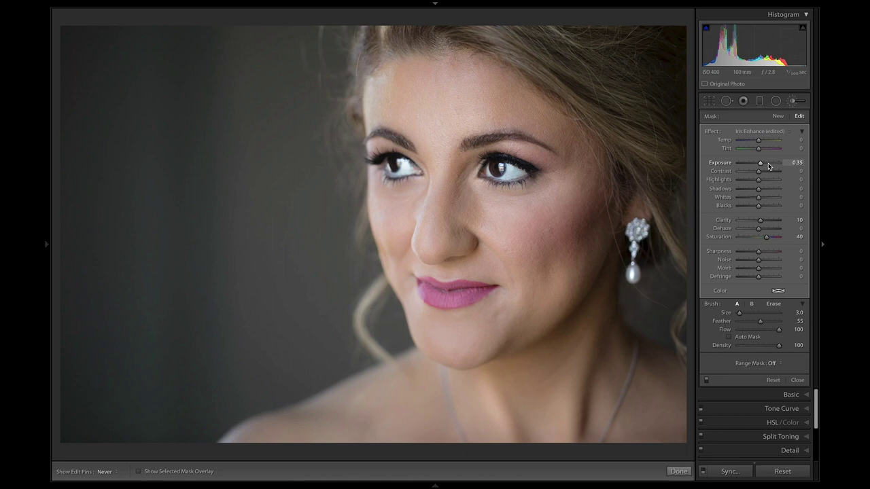
{"action": "left_click_drag", "start_coordinate": [779, 330], "coordinate": [754, 331]}
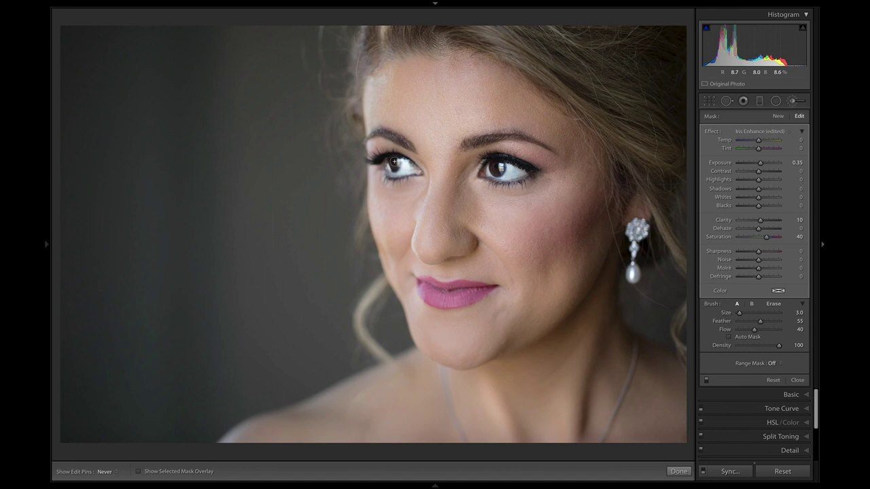
{"action": "left_click_drag", "start_coordinate": [761, 164], "coordinate": [770, 165]}
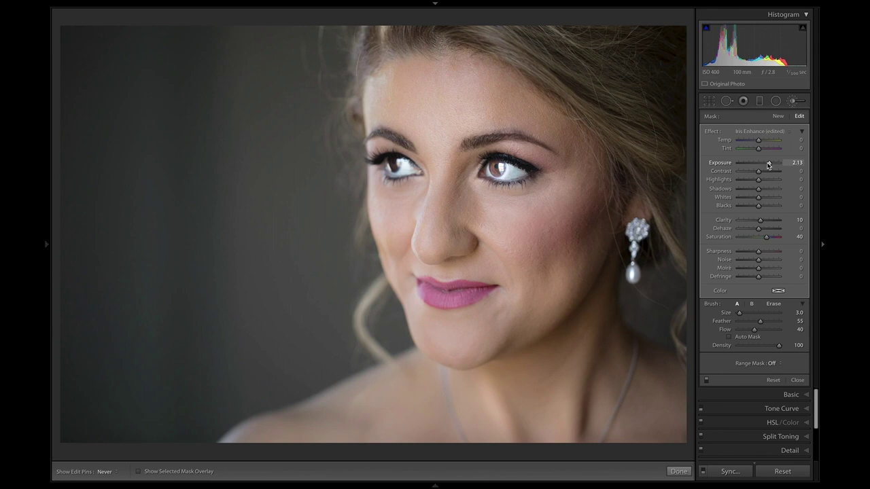
{"action": "left_click_drag", "start_coordinate": [769, 165], "coordinate": [767, 165]}
Show edit pins Always, delete the old iris pin, and repaint the eye at Flow 30
{"action": "left_click", "coordinate": [104, 471]}
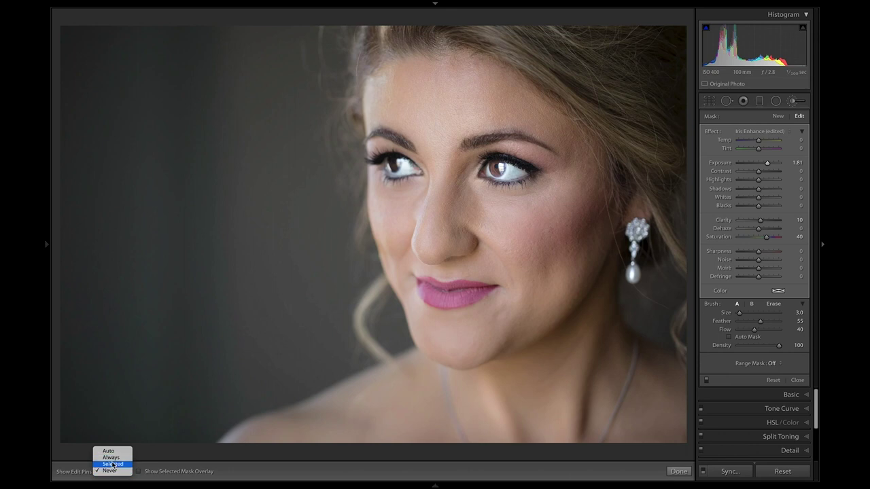
{"action": "left_click", "coordinate": [112, 458]}
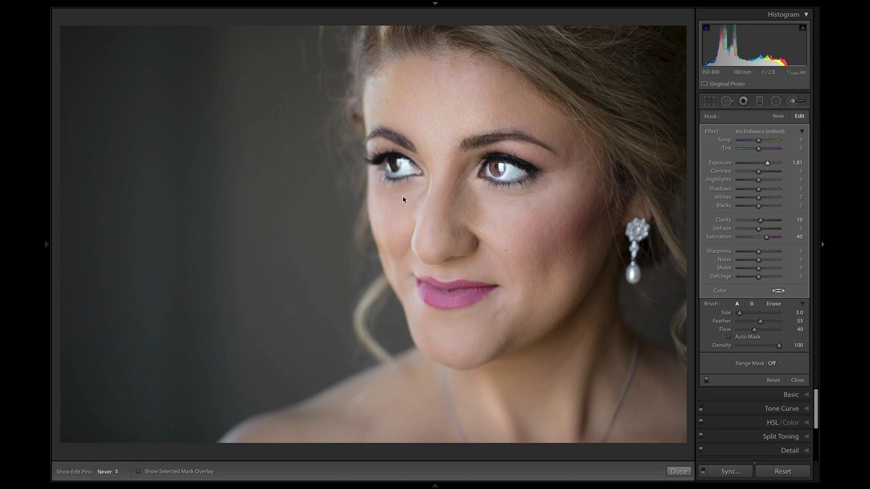
{"action": "key", "text": "Delete"}
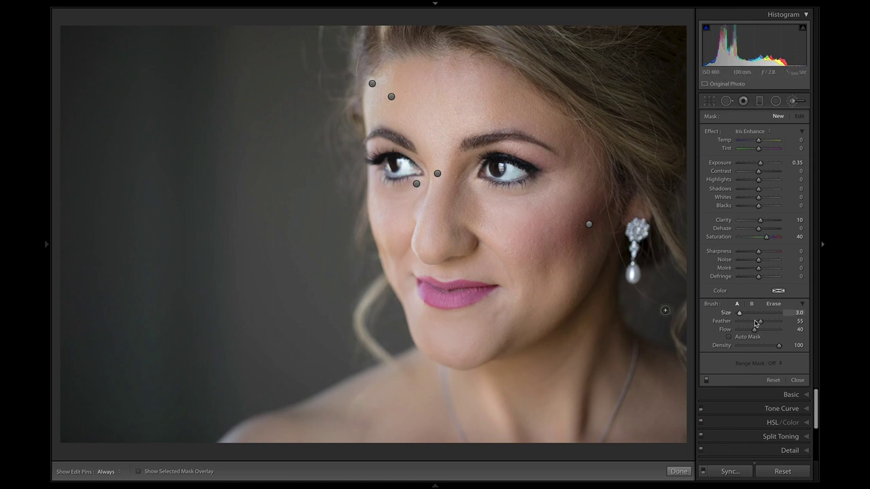
{"action": "left_click_drag", "start_coordinate": [754, 330], "coordinate": [750, 331]}
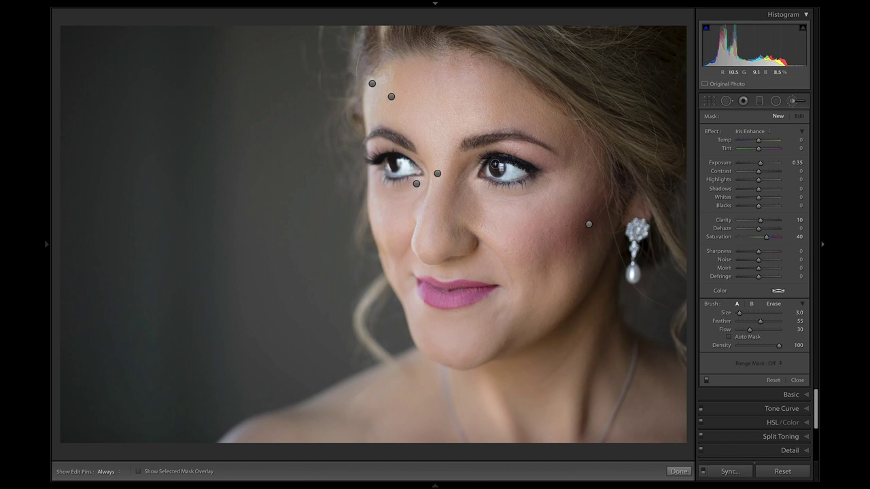
{"action": "key", "text": "h"}
{"action": "left_click", "coordinate": [495, 165]}
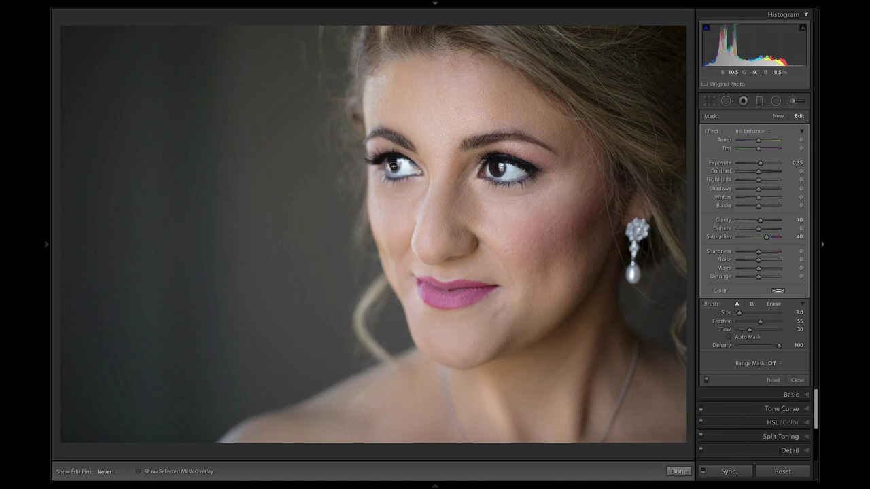
Set edit pins to Never and raise the iris Exposure to 2.36
{"action": "key", "text": "h"}
{"action": "left_click", "coordinate": [111, 473]}
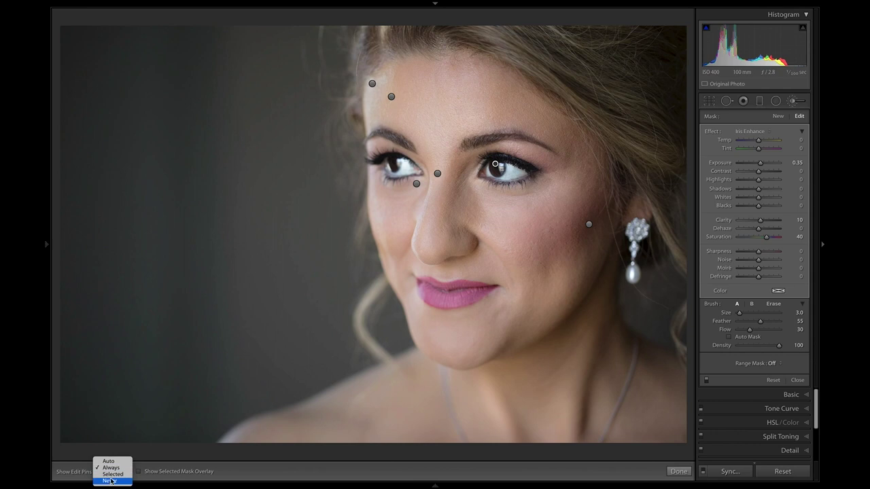
{"action": "left_click", "coordinate": [110, 481]}
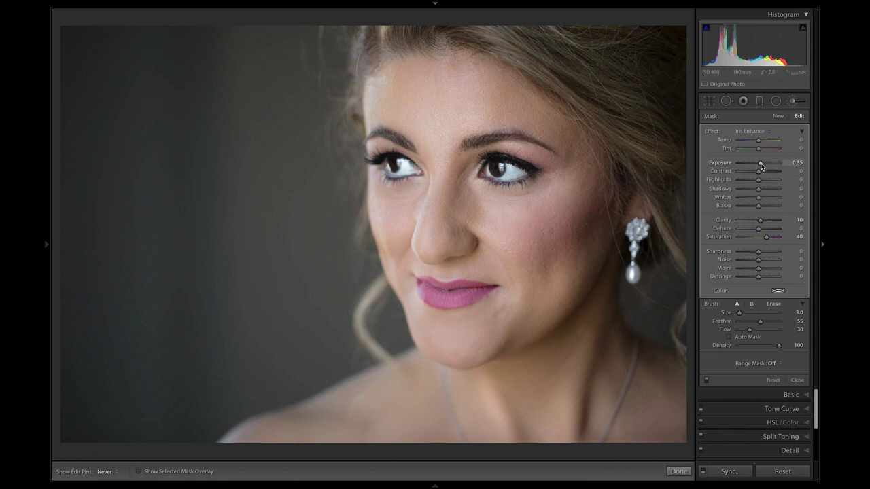
{"action": "left_click_drag", "start_coordinate": [761, 164], "coordinate": [762, 165]}
{"action": "left_click_drag", "start_coordinate": [763, 166], "coordinate": [766, 165]}
{"action": "left_click_drag", "start_coordinate": [766, 165], "coordinate": [771, 165]}
Set the iris brush to Exposure 4.00, Clarity 51, Blacks -25 and Temp 25
{"action": "key", "text": "z"}
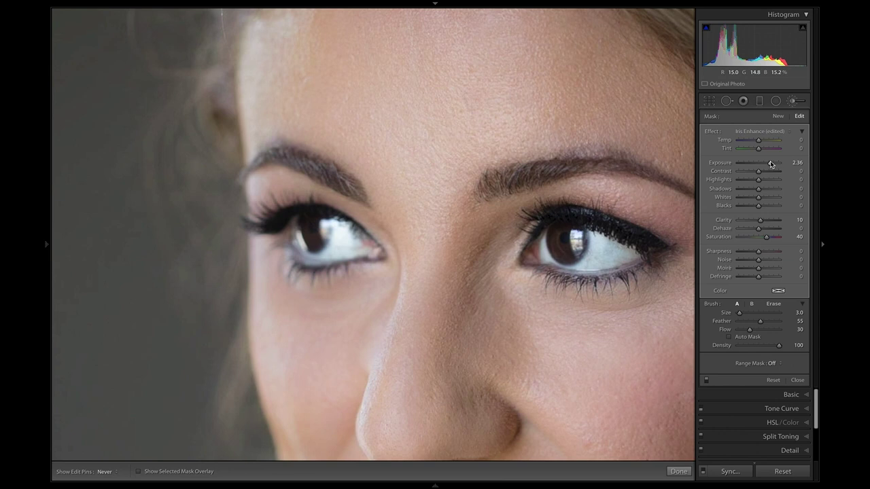
{"action": "left_click_drag", "start_coordinate": [771, 165], "coordinate": [782, 164]}
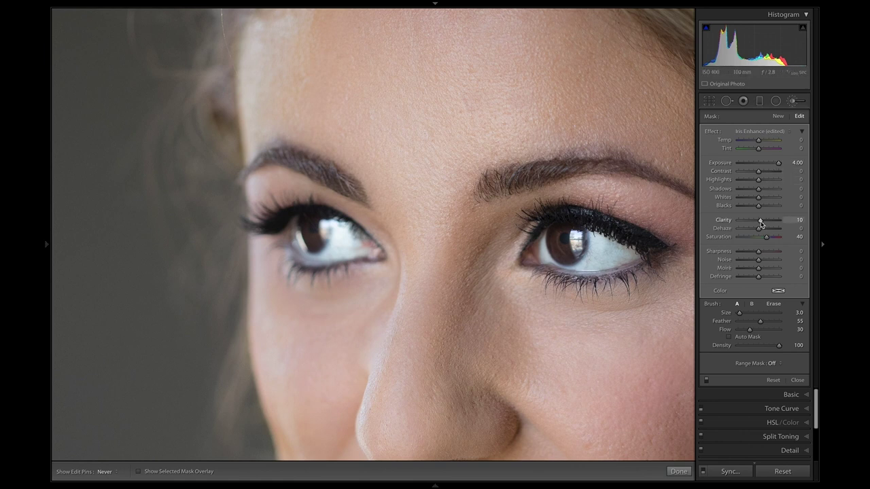
{"action": "left_click_drag", "start_coordinate": [760, 223], "coordinate": [768, 238]}
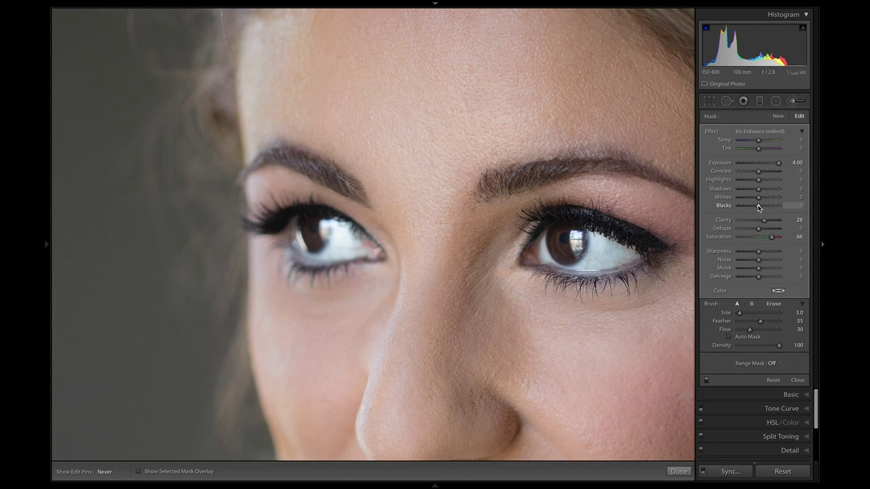
{"action": "left_click_drag", "start_coordinate": [758, 208], "coordinate": [755, 208]}
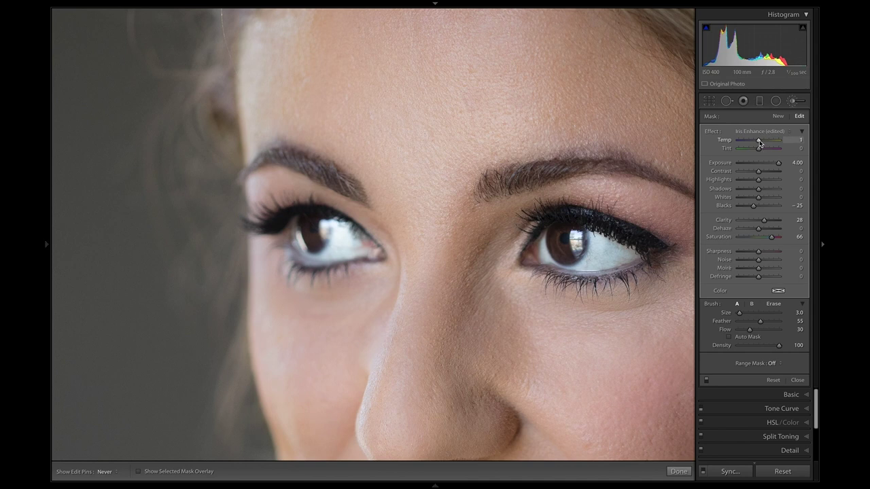
{"action": "left_click_drag", "start_coordinate": [759, 141], "coordinate": [761, 143]}
{"action": "left_click_drag", "start_coordinate": [762, 142], "coordinate": [765, 143]}
{"action": "left_click_drag", "start_coordinate": [765, 219], "coordinate": [770, 223]}
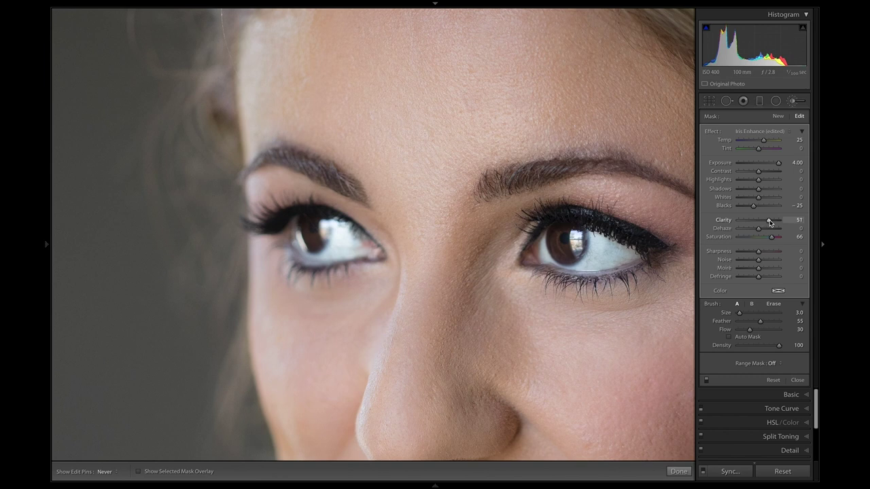
{"action": "left_click", "coordinate": [706, 382]}
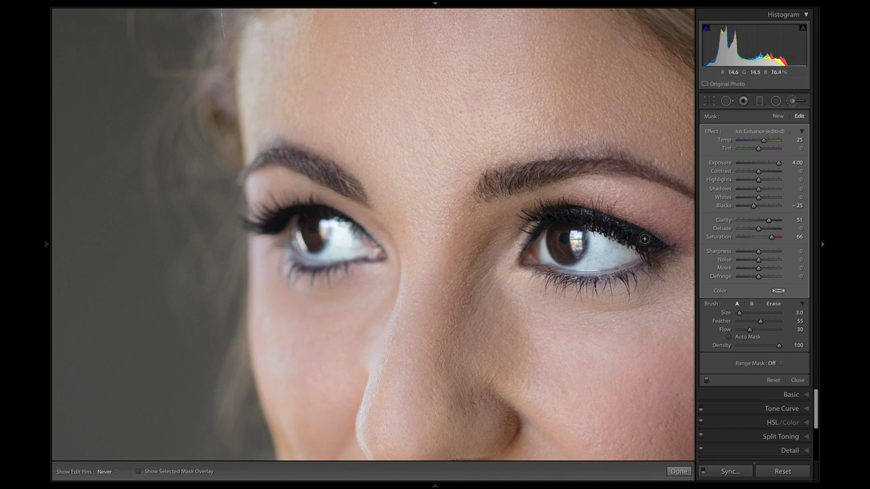
Paint a new brush with Saturation -49, Exposure 0.39, Whites 19 over the eye whites
{"action": "left_click", "coordinate": [778, 116]}
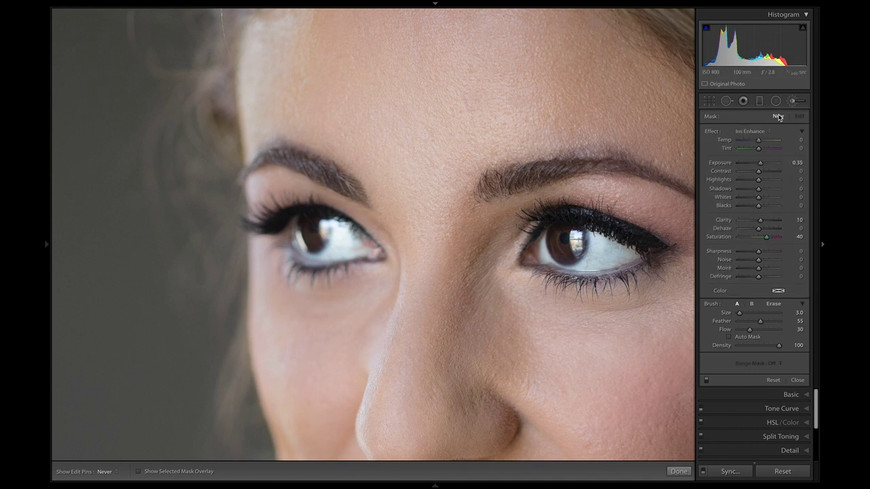
{"action": "double_click", "coordinate": [726, 168]}
{"action": "double_click", "coordinate": [724, 221]}
{"action": "left_click", "coordinate": [747, 237]}
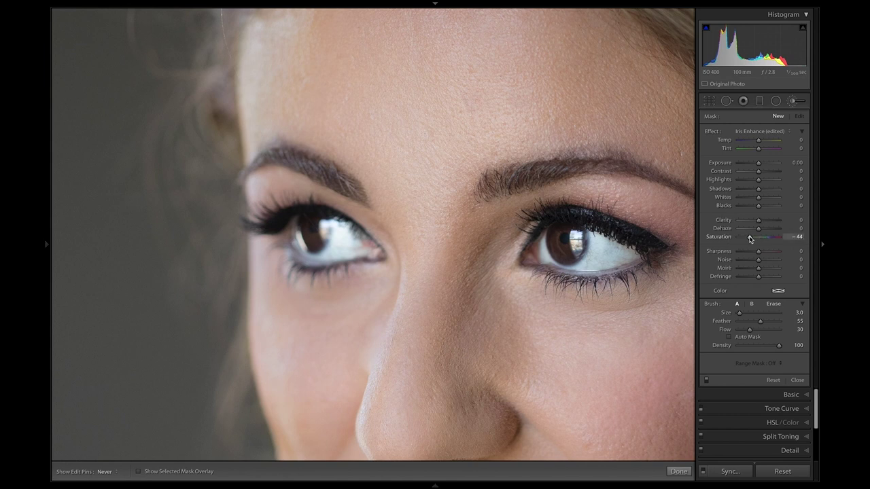
{"action": "left_click_drag", "start_coordinate": [748, 238], "coordinate": [749, 238]}
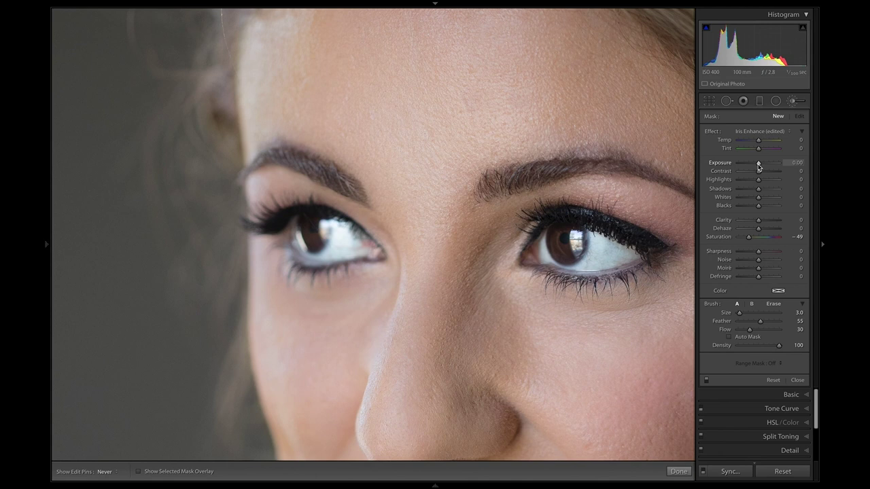
{"action": "left_click_drag", "start_coordinate": [758, 166], "coordinate": [761, 167]}
{"action": "left_click_drag", "start_coordinate": [759, 197], "coordinate": [762, 198]}
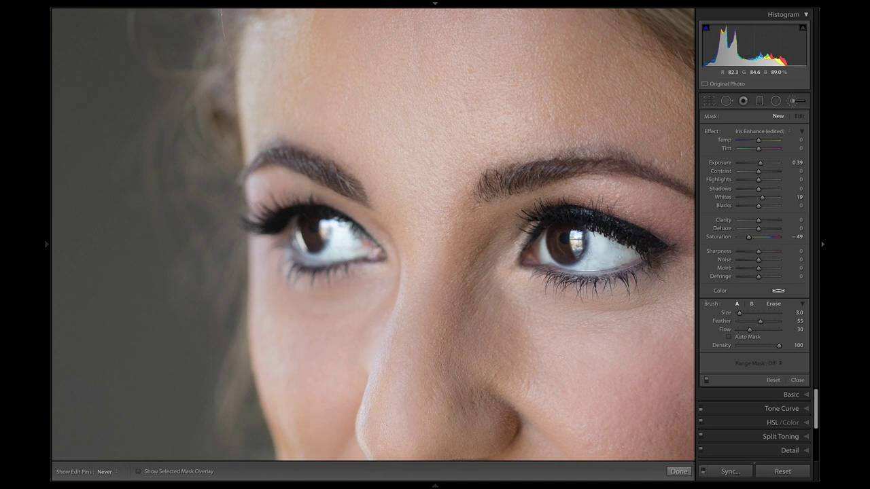
{"action": "left_click_drag", "start_coordinate": [594, 265], "coordinate": [556, 259]}
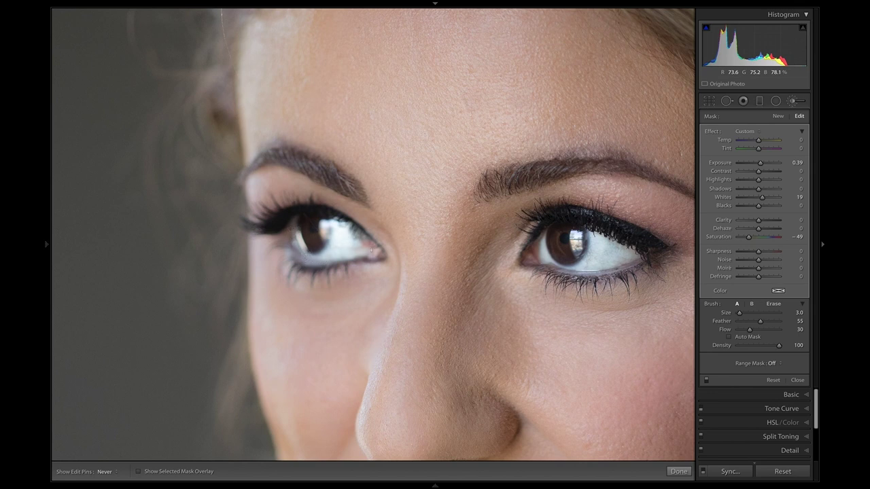
Compare the eye-white adjustment on and off, fit the photo, and lower its Exposure to 0.14
{"action": "left_click", "coordinate": [706, 380]}
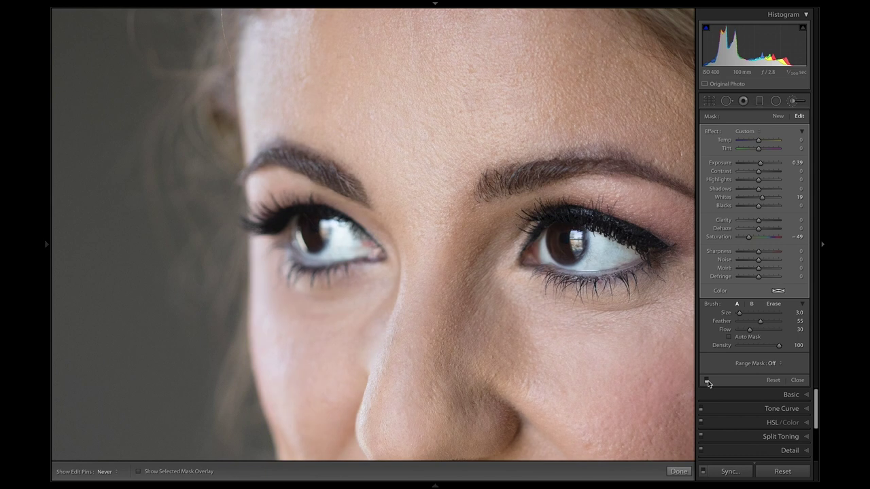
{"action": "left_click", "coordinate": [708, 382]}
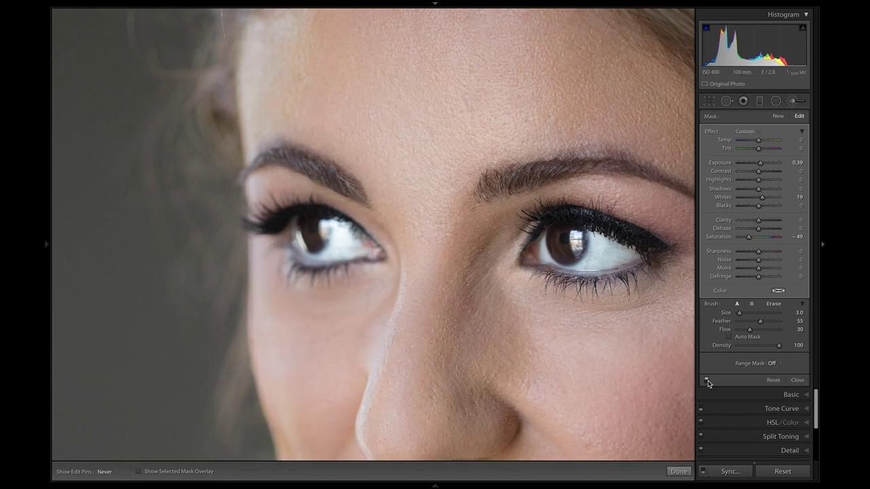
{"action": "key", "text": "ctrl"}
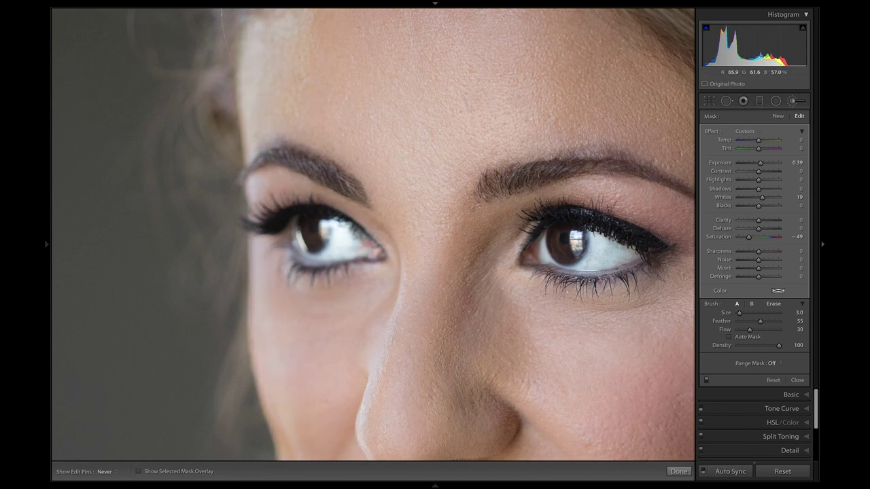
{"action": "key", "text": "ctrl+minus"}
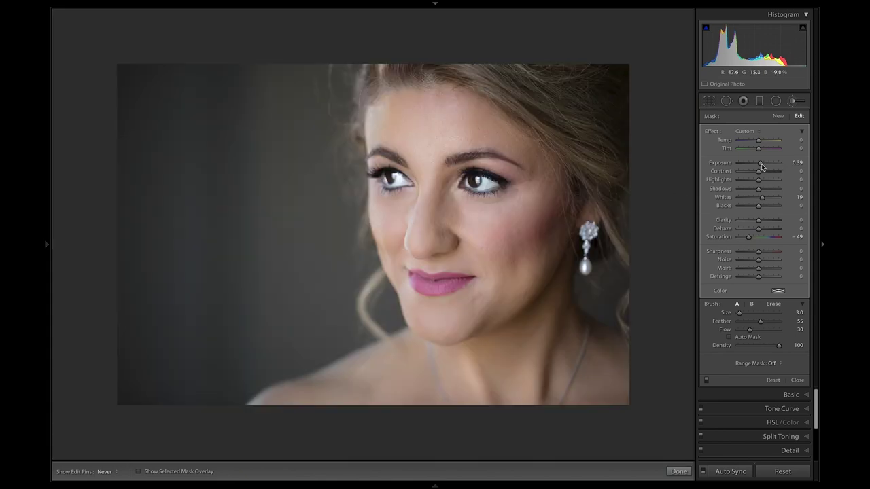
{"action": "left_click_drag", "start_coordinate": [760, 164], "coordinate": [759, 164]}
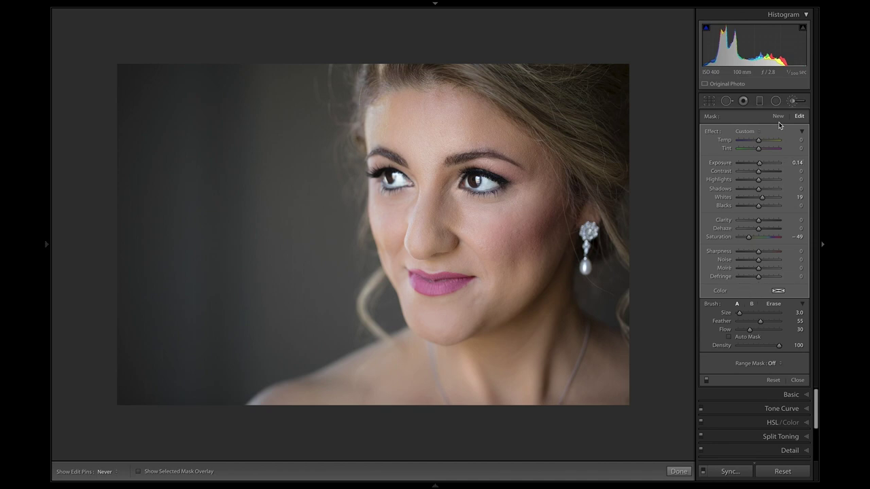
Paint a larger brush over the lips with a Color range mask sampled from the lips
{"action": "left_click", "coordinate": [778, 117]}
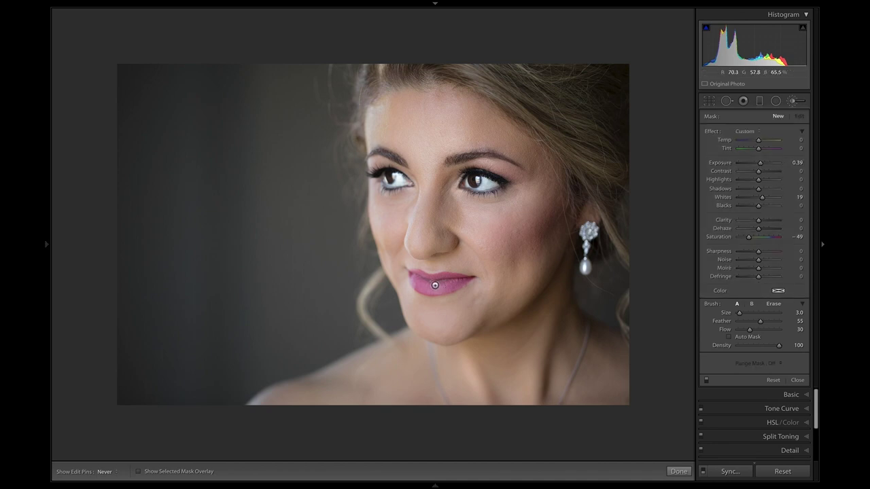
{"action": "key", "text": "bracketright"}
{"action": "left_click", "coordinate": [438, 280]}
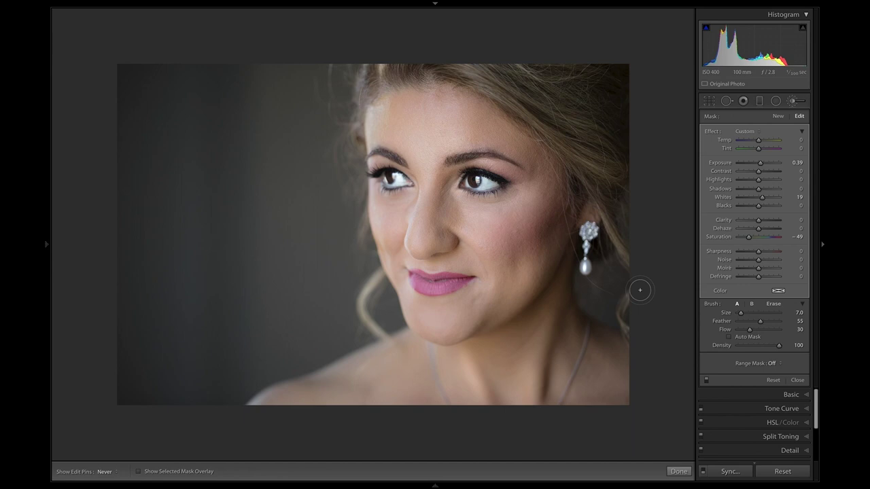
{"action": "left_click", "coordinate": [771, 363]}
{"action": "left_click", "coordinate": [771, 369]}
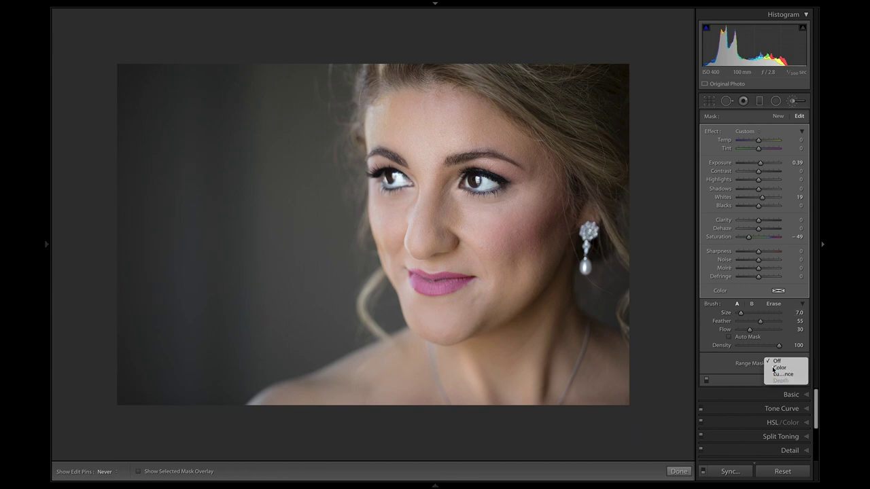
{"action": "left_click", "coordinate": [711, 365]}
{"action": "left_click", "coordinate": [448, 286]}
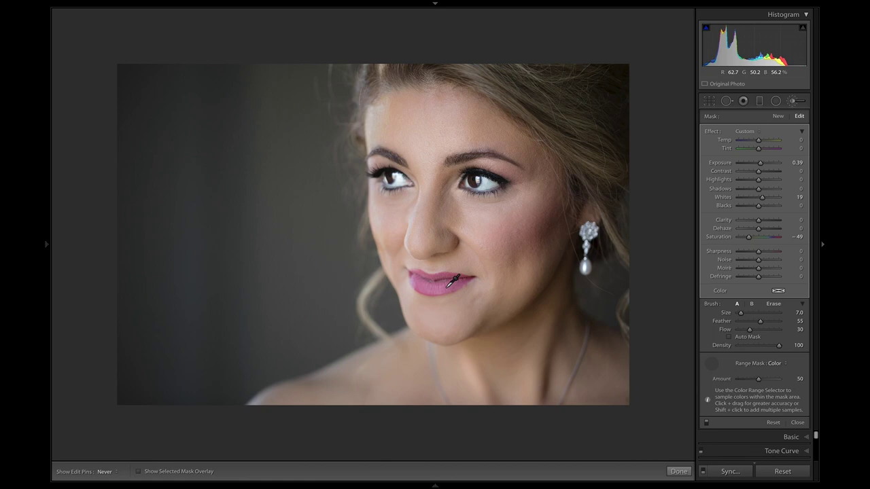
{"action": "key", "text": "o"}
{"action": "key", "text": "o"}
{"action": "key", "text": "o"}
{"action": "key", "text": "o"}
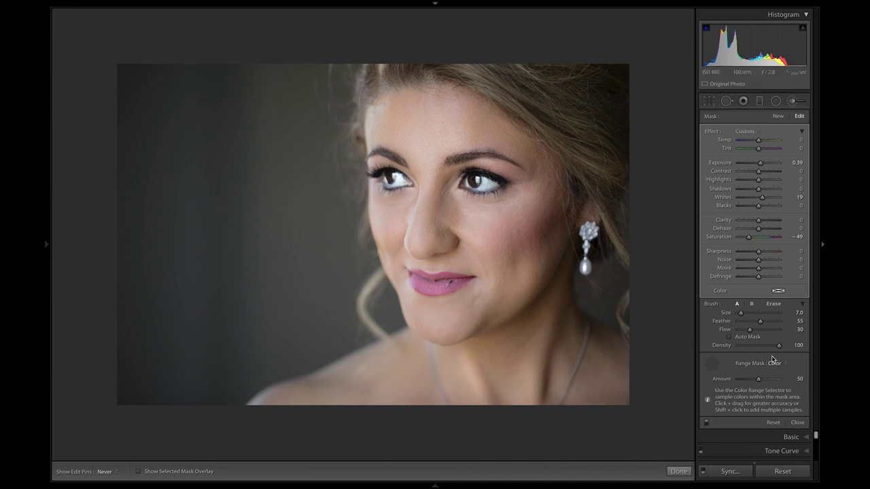
Repaint the lips as a new mask at Flow 100, limited by a lip-sampled Color range
{"action": "left_click_drag", "start_coordinate": [750, 330], "coordinate": [787, 331]}
{"action": "key", "text": "Return"}
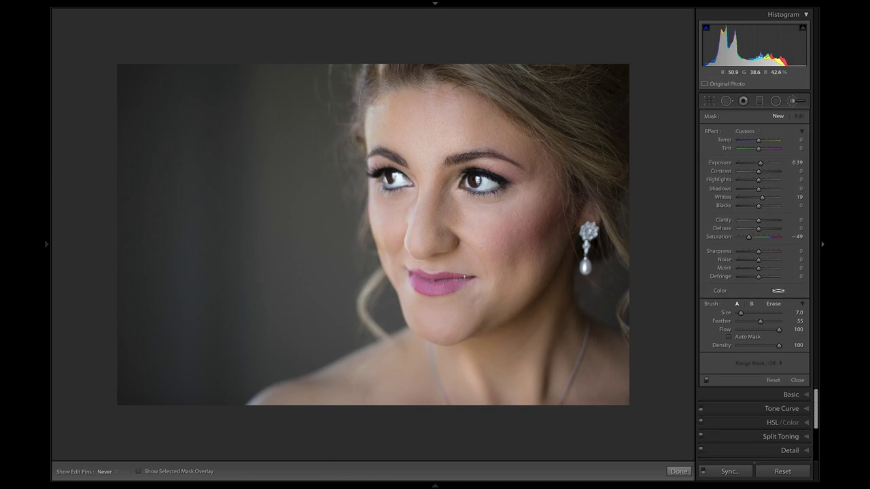
{"action": "left_click_drag", "start_coordinate": [465, 277], "coordinate": [413, 279]}
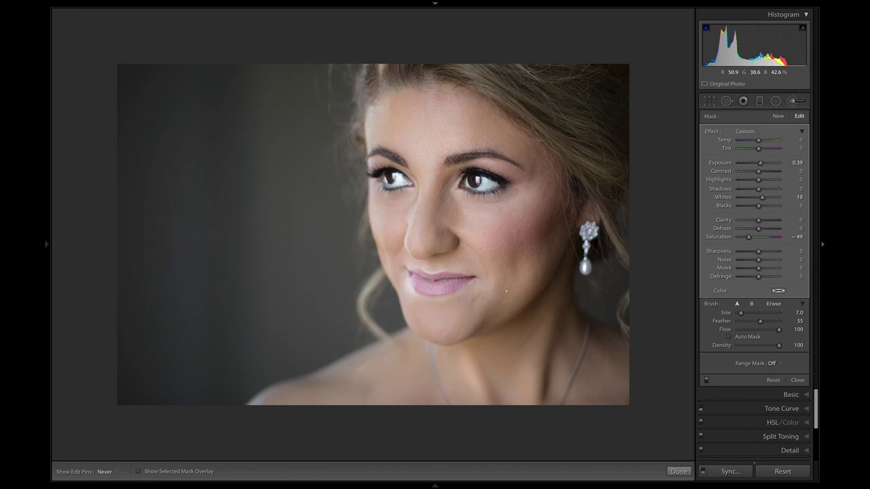
{"action": "left_click", "coordinate": [774, 363]}
{"action": "left_click", "coordinate": [779, 369]}
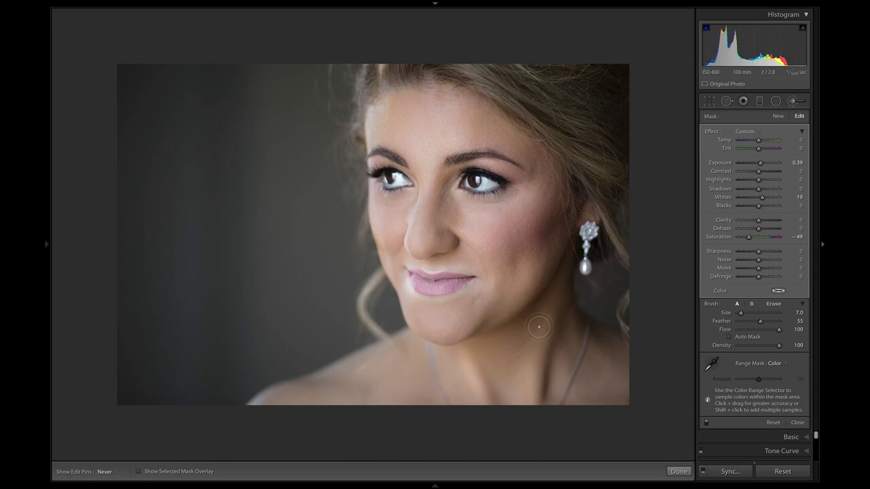
{"action": "left_click", "coordinate": [710, 364]}
{"action": "left_click", "coordinate": [443, 286]}
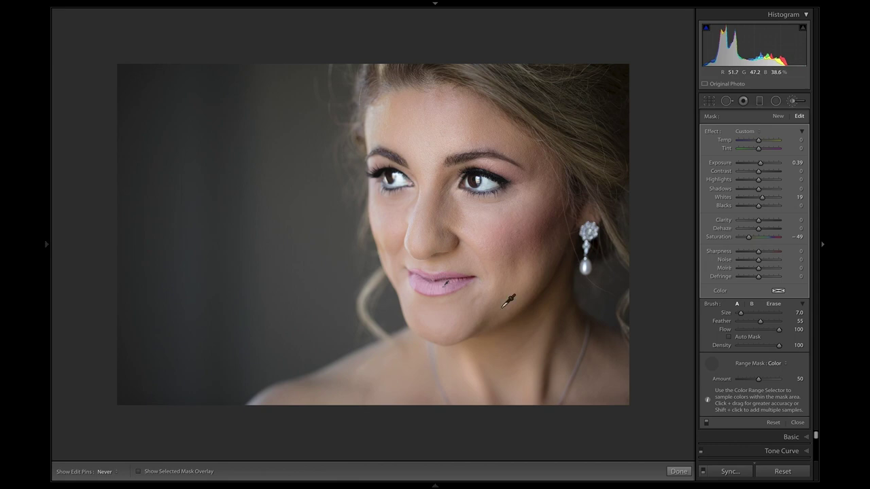
{"action": "key", "text": "o"}
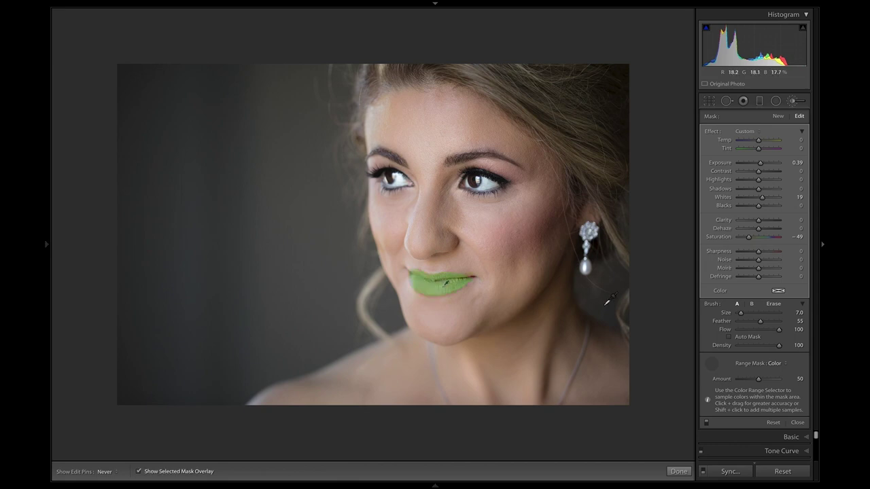
{"action": "key", "text": "o"}
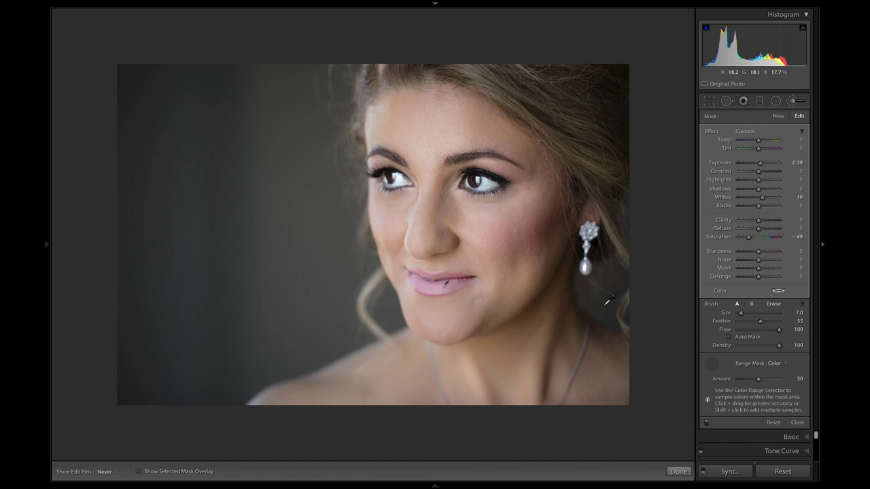
{"action": "key", "text": "ctrl+="}
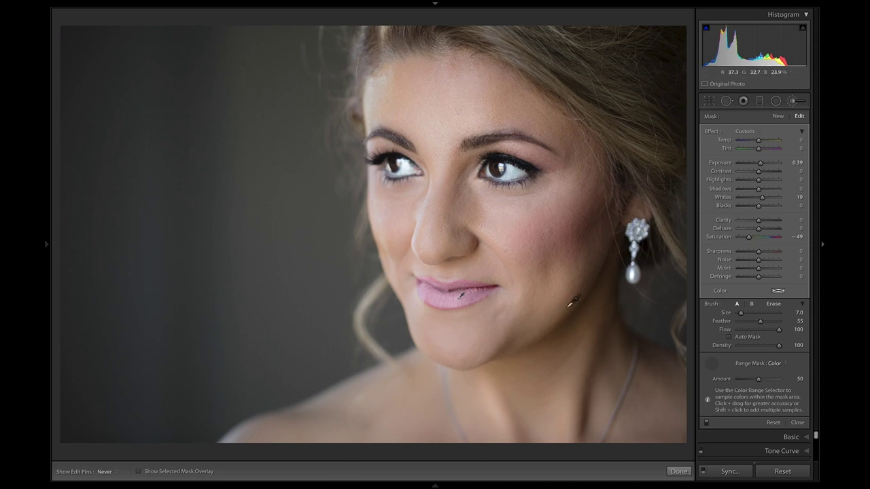
{"action": "key", "text": "ctrl+="}
{"action": "key", "text": "ctrl+minus"}
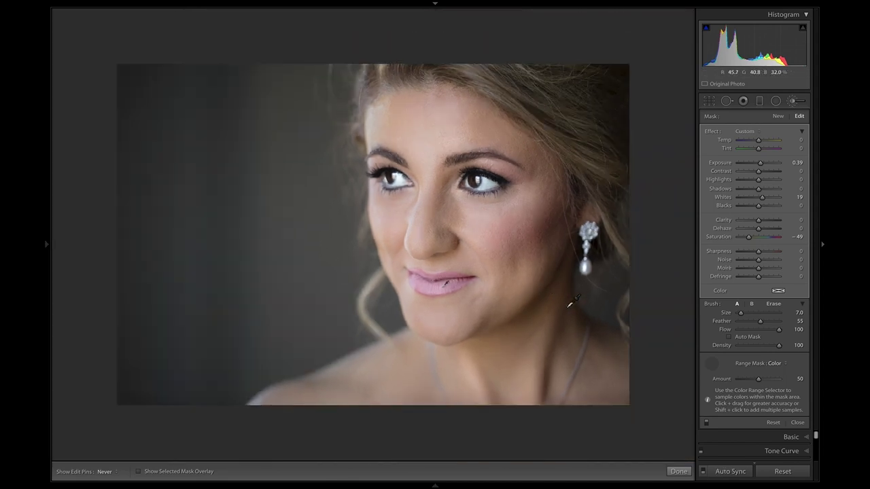
{"action": "key", "text": "ctrl+="}
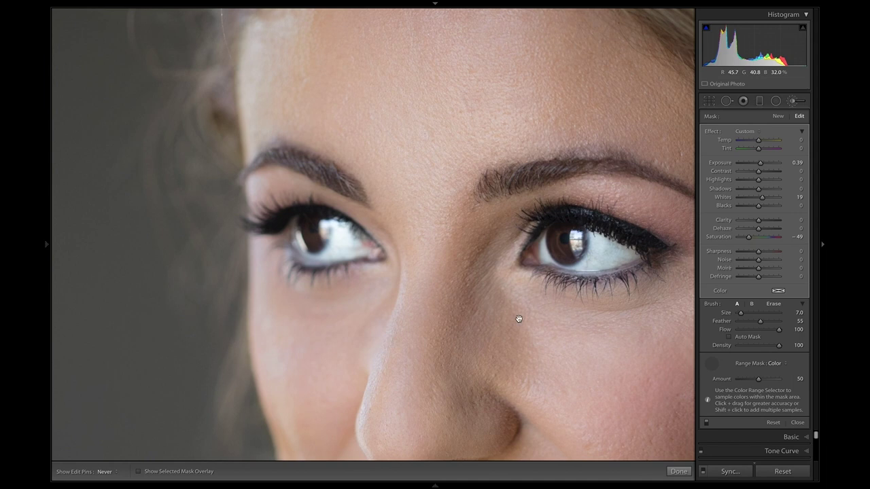
Reset the lip mask's Saturation, Whites and Exposure to 0
{"action": "left_click_drag", "start_coordinate": [509, 326], "coordinate": [480, 133]}
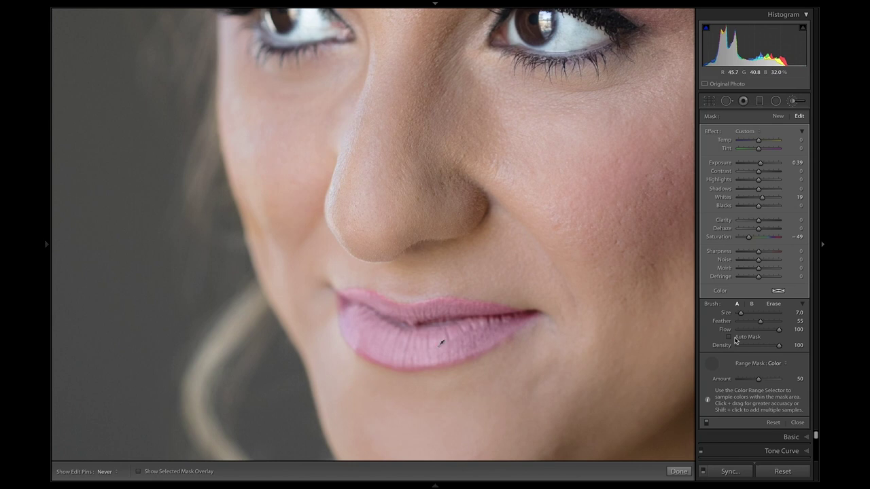
{"action": "double_click", "coordinate": [725, 240]}
{"action": "double_click", "coordinate": [723, 197]}
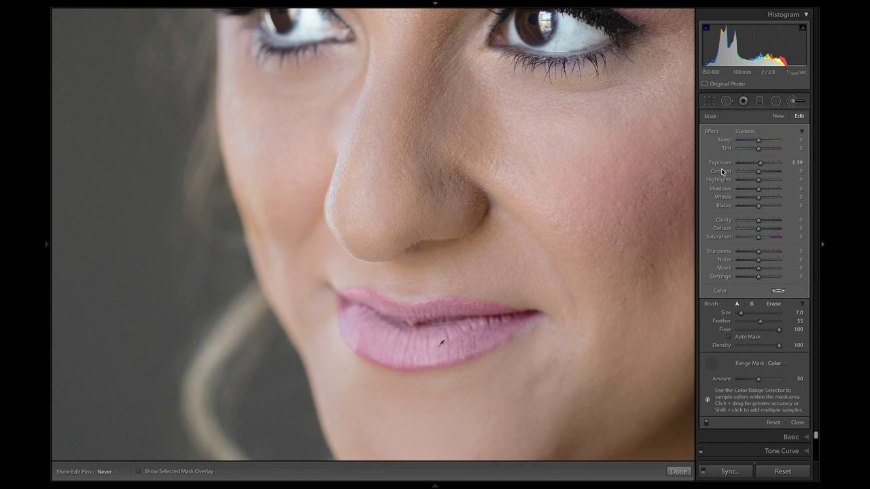
{"action": "double_click", "coordinate": [722, 163]}
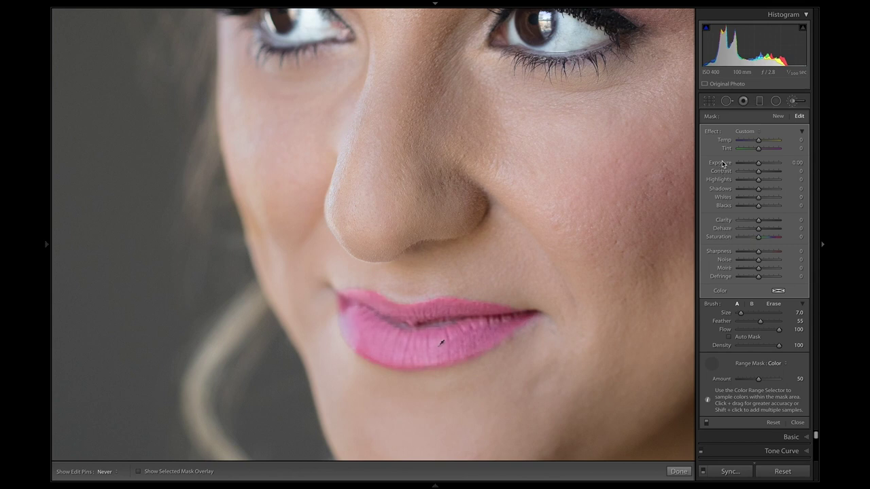
Set the lip brush to Clarity 47, Sharpness 49, Saturation 33, Tint 12 and Whites 17
{"action": "left_click_drag", "start_coordinate": [758, 220], "coordinate": [768, 221]}
{"action": "left_click_drag", "start_coordinate": [761, 252], "coordinate": [770, 254]}
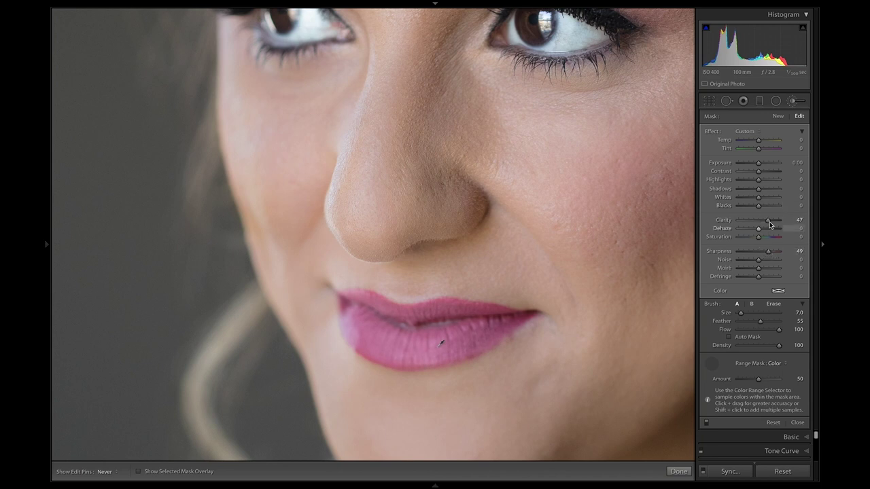
{"action": "left_click_drag", "start_coordinate": [760, 238], "coordinate": [767, 239]}
{"action": "left_click_drag", "start_coordinate": [758, 148], "coordinate": [763, 148]}
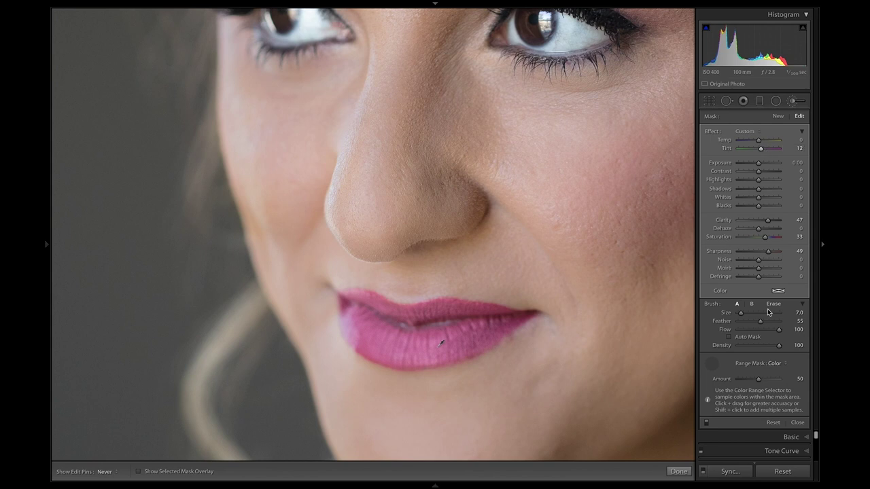
{"action": "left_click", "coordinate": [707, 425]}
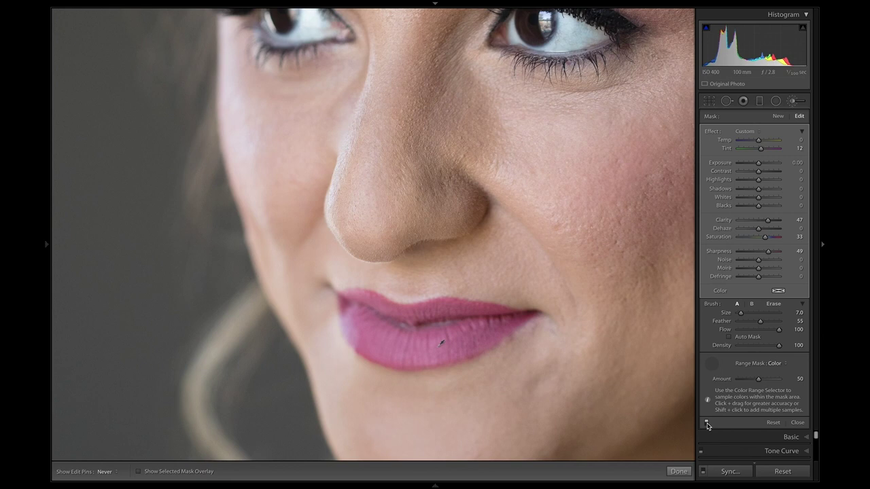
{"action": "left_click", "coordinate": [707, 424]}
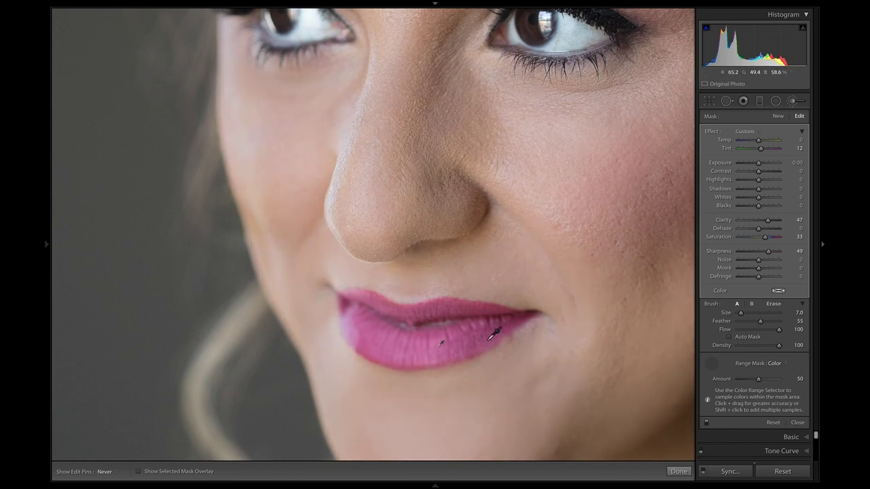
{"action": "left_click_drag", "start_coordinate": [759, 197], "coordinate": [766, 199]}
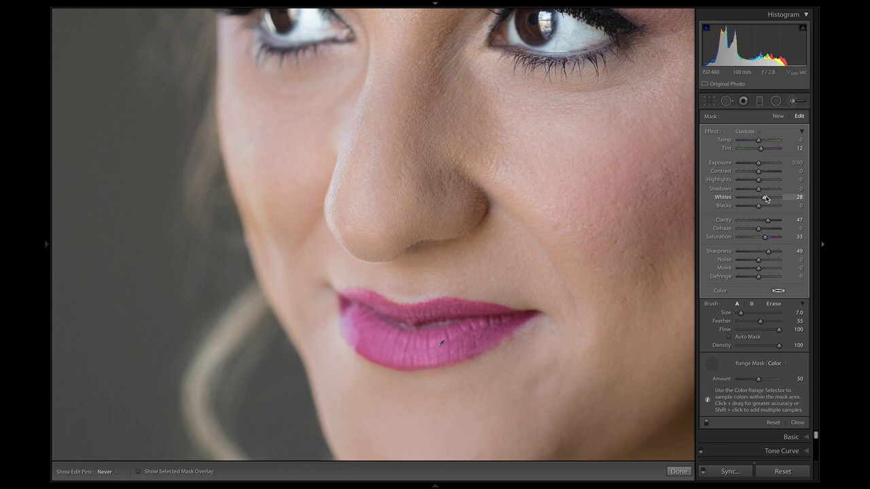
{"action": "left_click_drag", "start_coordinate": [766, 198], "coordinate": [763, 199]}
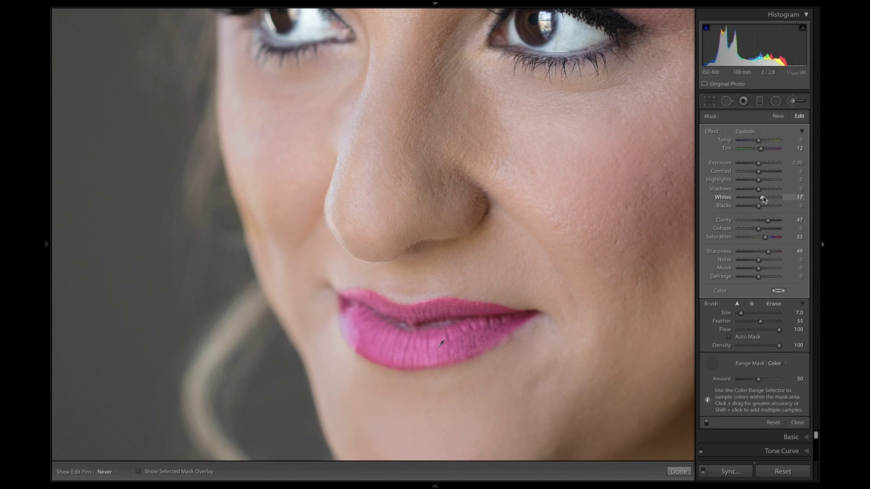
Fit the photo and ease the lip brush to Clarity 32 and Sharpness 24
{"action": "key", "text": "z"}
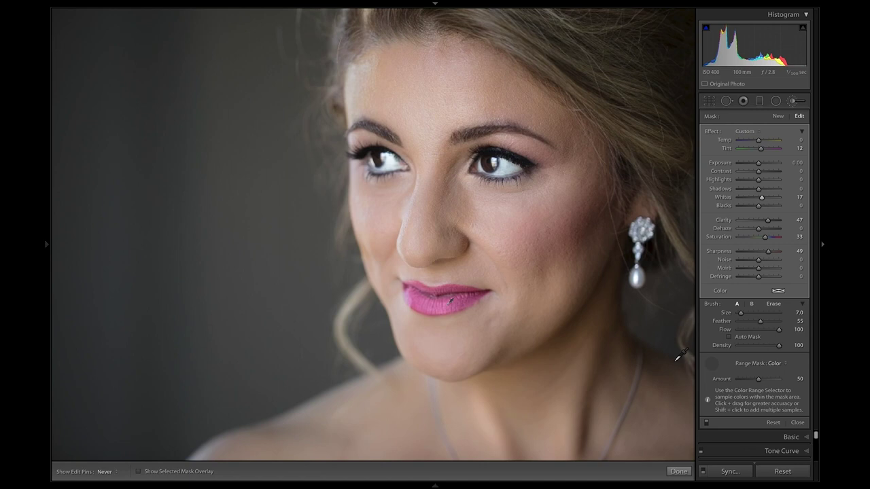
{"action": "key", "text": "ctrl+minus"}
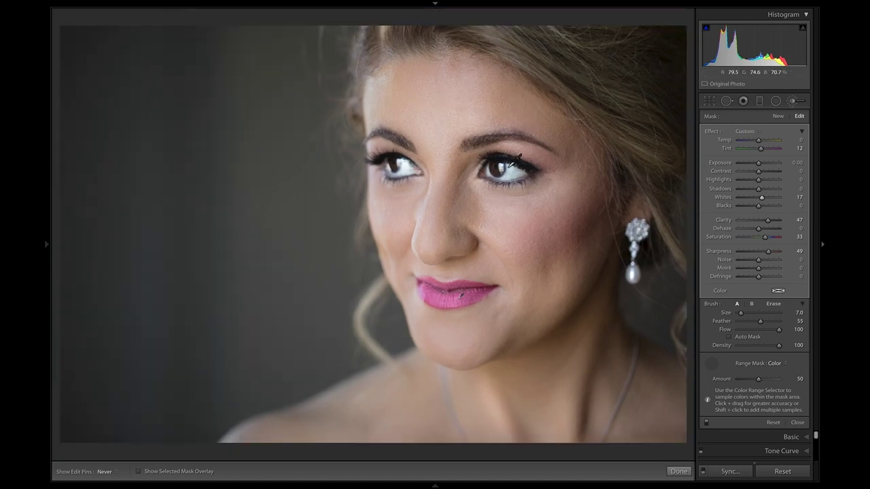
{"action": "left_click", "coordinate": [461, 295]}
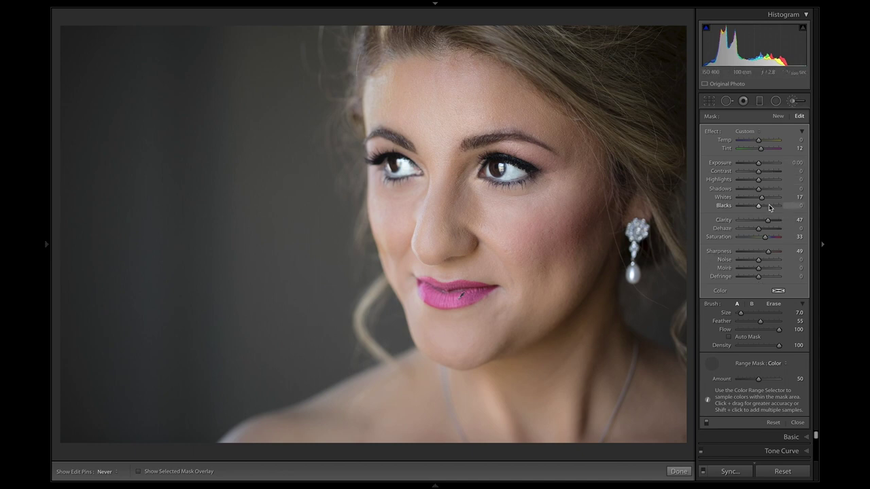
{"action": "left_click_drag", "start_coordinate": [770, 222], "coordinate": [767, 223]}
{"action": "left_click", "coordinate": [706, 426]}
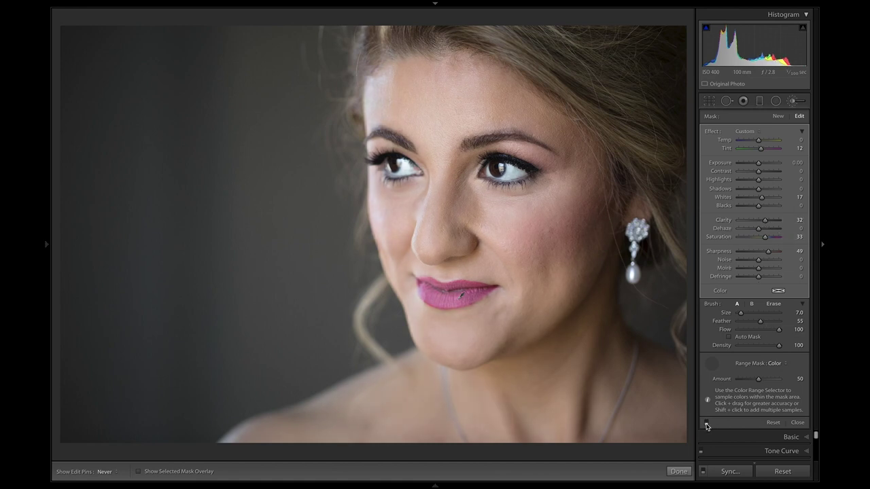
{"action": "left_click", "coordinate": [706, 426]}
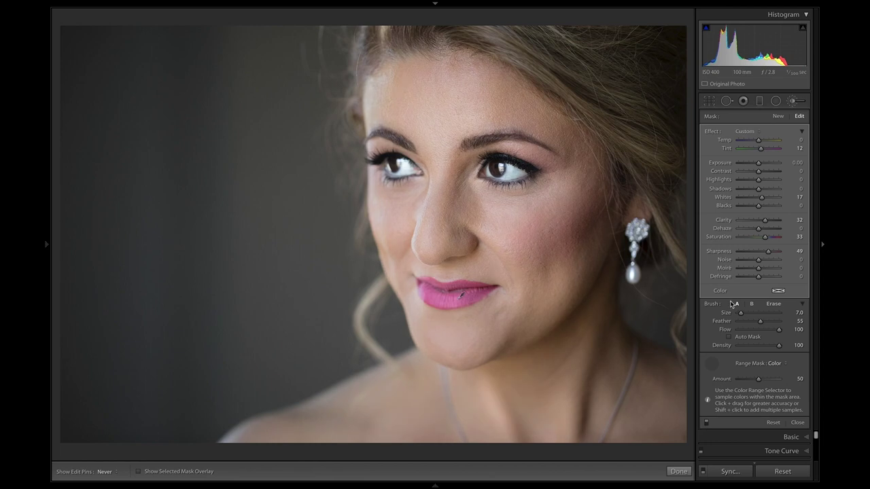
{"action": "left_click_drag", "start_coordinate": [768, 253], "coordinate": [762, 254]}
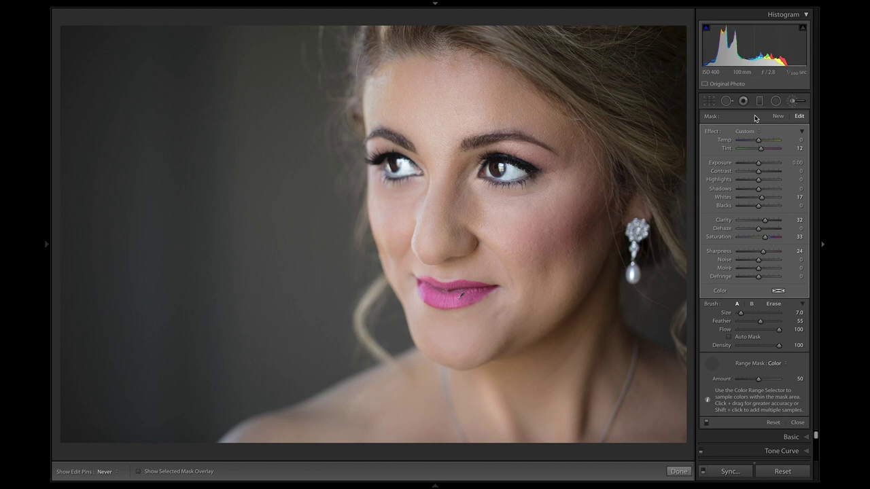
Leave the brush and set sharpening Amount to 92 using the Alt greyscale preview
{"action": "key", "text": "k"}
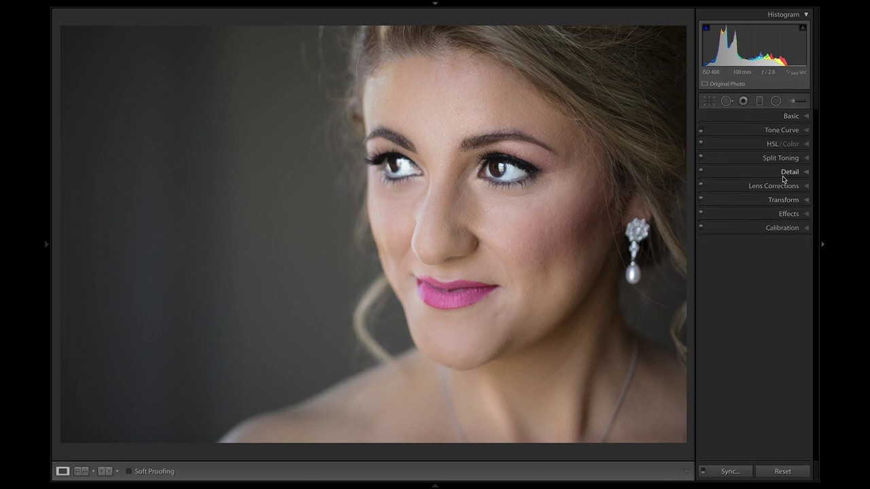
{"action": "left_click", "coordinate": [787, 174]}
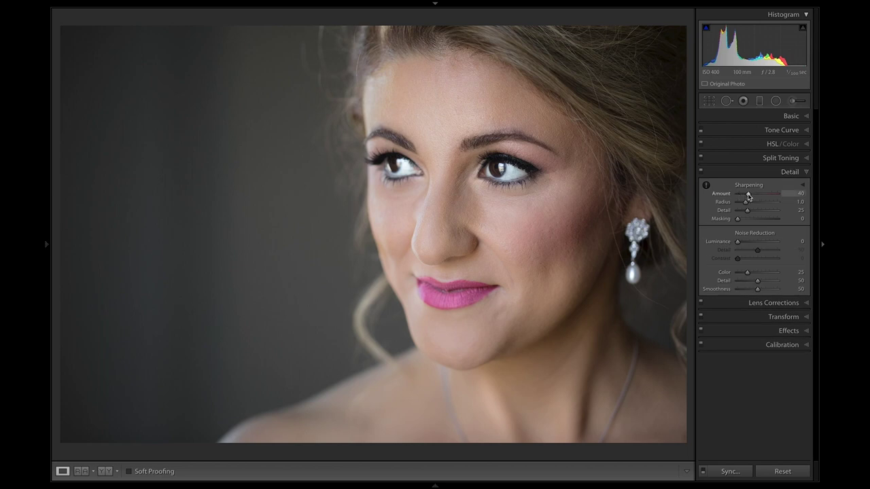
{"action": "key", "text": "alt"}
{"action": "left_click_drag", "start_coordinate": [748, 197], "coordinate": [764, 197]}
{"action": "left_click_drag", "start_coordinate": [764, 197], "coordinate": [744, 210]}
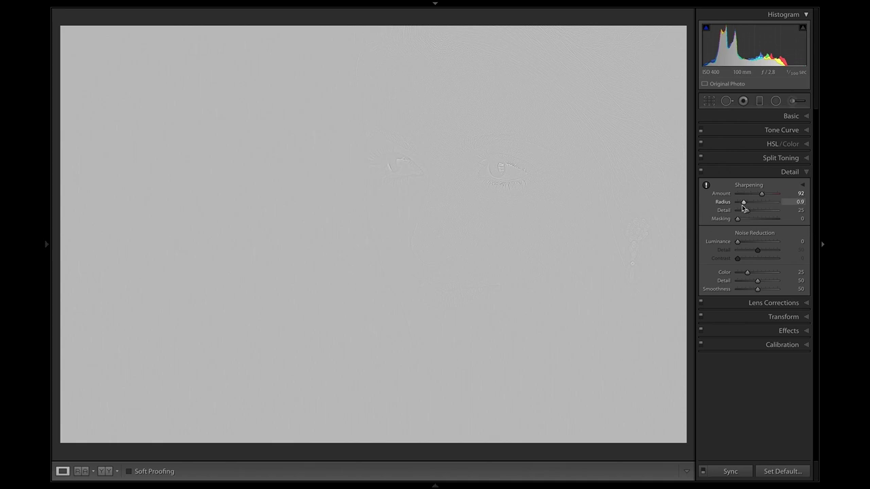
Set sharpening Radius to 1.7, Detail to 74 and Masking to 32, previewing the mask
{"action": "left_click_drag", "start_coordinate": [743, 210], "coordinate": [757, 205]}
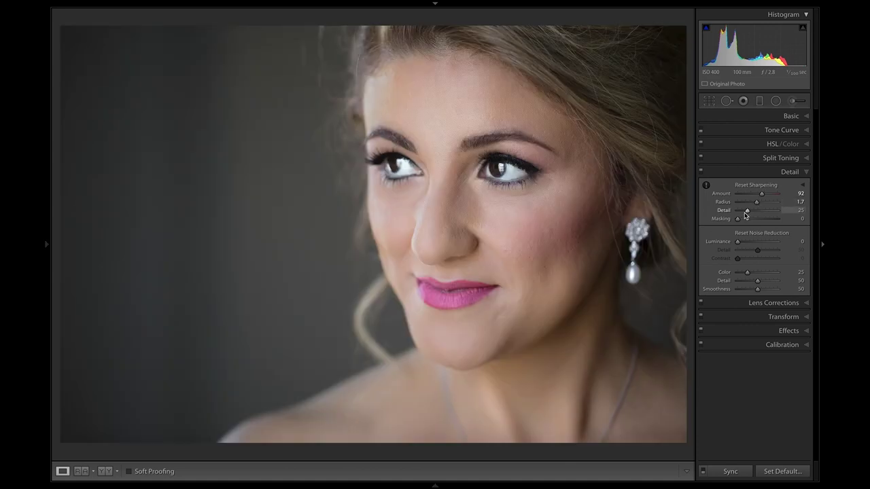
{"action": "mouse_move", "coordinate": [747, 213]}
{"action": "left_mouse_down"}
{"action": "mouse_move", "coordinate": [767, 213]}
{"action": "mouse_move", "coordinate": [740, 221]}
{"action": "mouse_move", "coordinate": [751, 224]}
{"action": "left_mouse_up"}
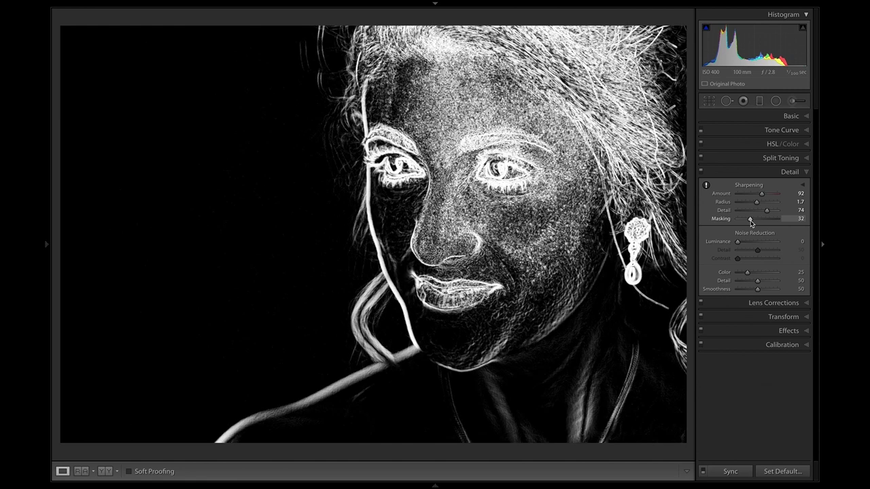
{"action": "key", "text": "alt"}
{"action": "left_click_drag", "start_coordinate": [751, 224], "coordinate": [751, 223]}
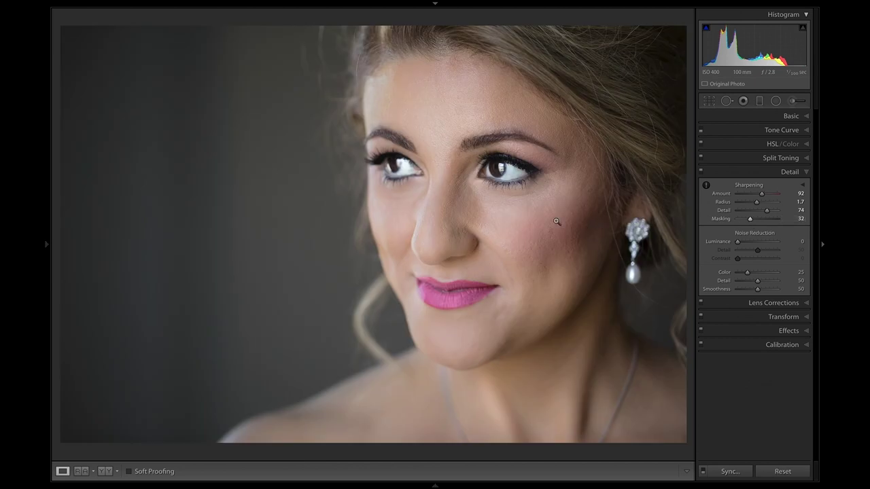
At 1:1 on the cheek, lower sharpening to Masking 18, Detail 39 and Amount 67
{"action": "left_click", "coordinate": [504, 227]}
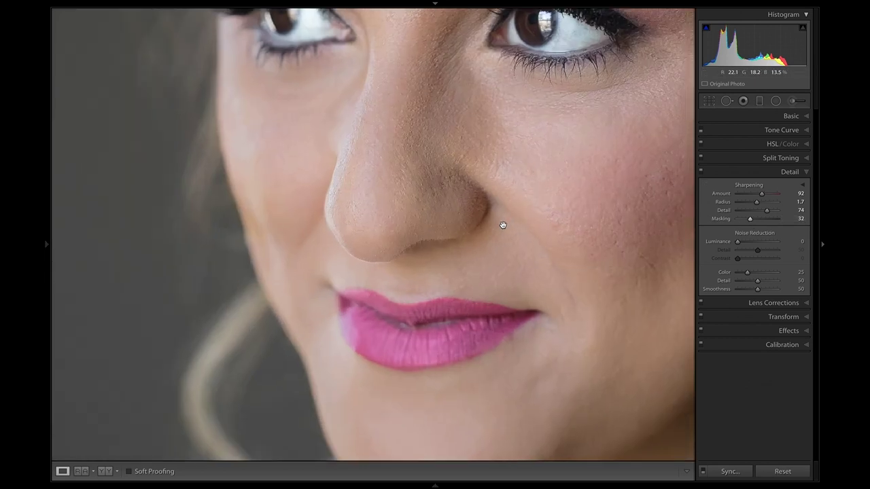
{"action": "left_click", "coordinate": [700, 173]}
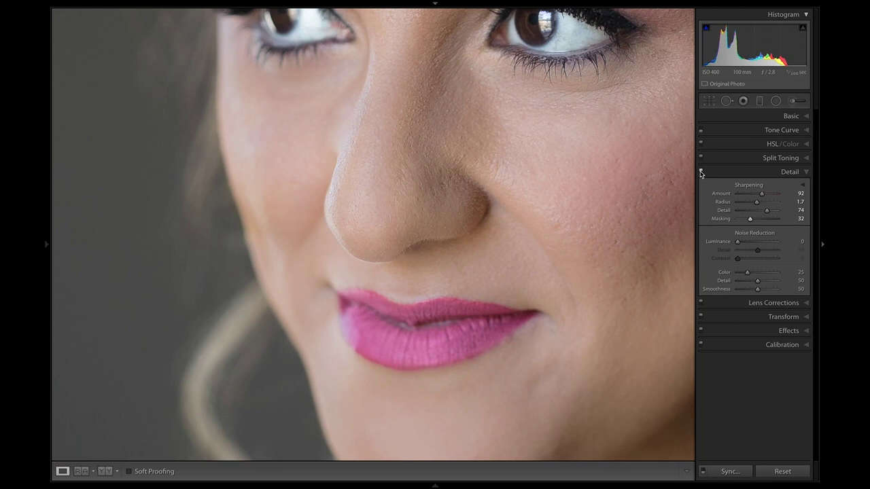
{"action": "left_click", "coordinate": [701, 173]}
{"action": "mouse_move", "coordinate": [750, 219]}
{"action": "left_mouse_down"}
{"action": "mouse_move", "coordinate": [733, 222]}
{"action": "mouse_move", "coordinate": [746, 221]}
{"action": "left_mouse_up"}
{"action": "left_click_drag", "start_coordinate": [766, 213], "coordinate": [753, 214]}
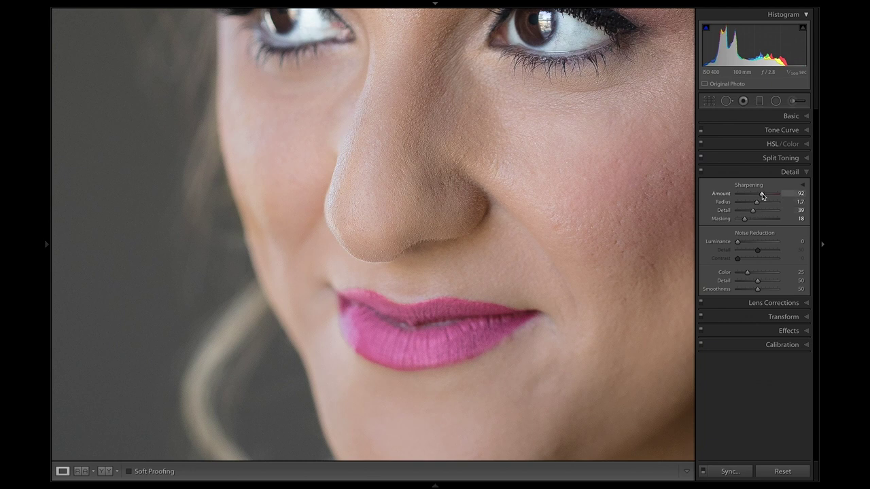
{"action": "left_click_drag", "start_coordinate": [762, 196], "coordinate": [756, 197]}
Compare before/after, try Luminance noise reduction up to 100, reset it to 0 and fit the view
{"action": "key", "text": "backslash"}
{"action": "key", "text": "backslash"}
{"action": "key", "text": "backslash"}
{"action": "key", "text": "backslash"}
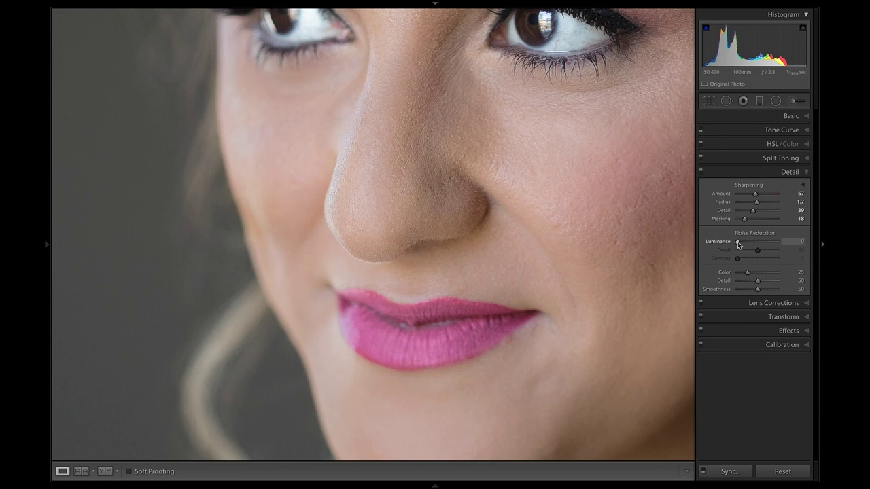
{"action": "left_click_drag", "start_coordinate": [739, 244], "coordinate": [762, 245]}
{"action": "left_click_drag", "start_coordinate": [763, 244], "coordinate": [787, 244]}
{"action": "double_click", "coordinate": [720, 243]}
{"action": "key", "text": "ctrl+minus"}
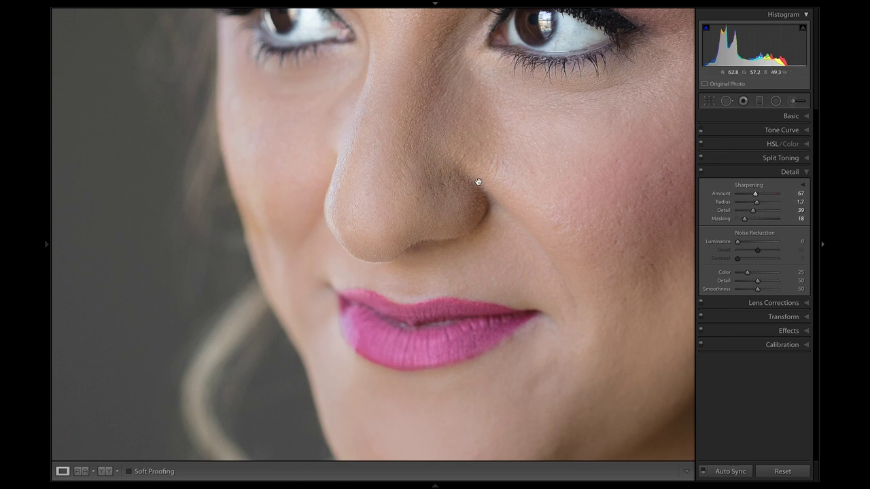
{"action": "key", "text": "ctrl+minus"}
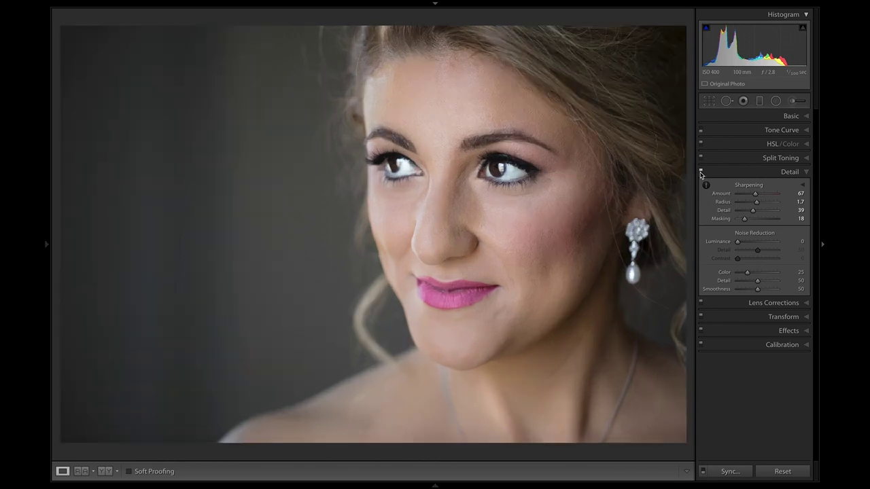
Toggle the Detail adjustments off and on, zoom into the face and back out
{"action": "left_click", "coordinate": [701, 172]}
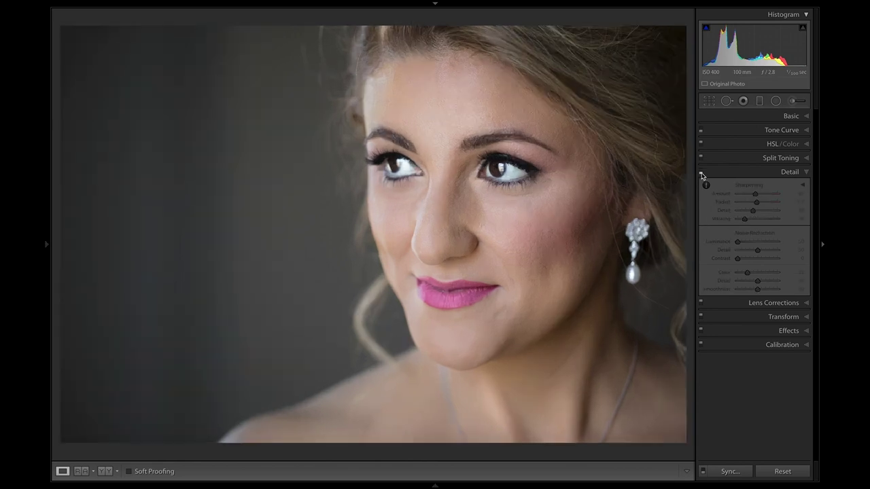
{"action": "left_click", "coordinate": [701, 173]}
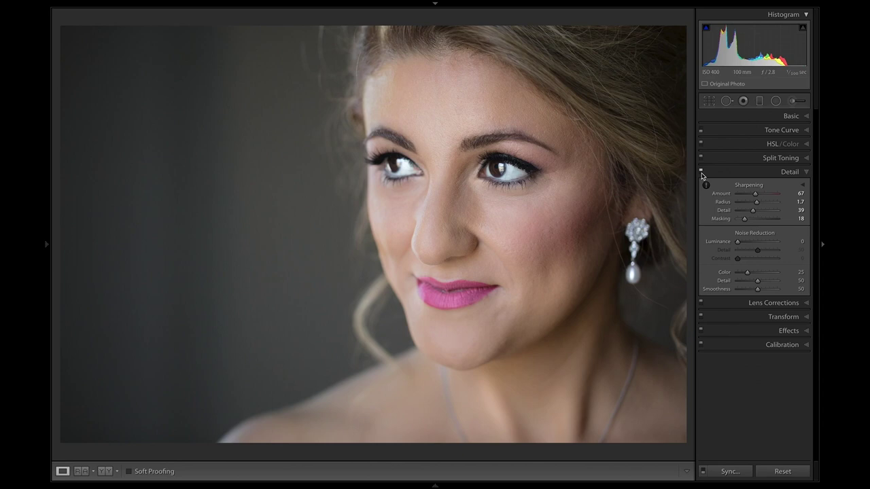
{"action": "left_click", "coordinate": [534, 255]}
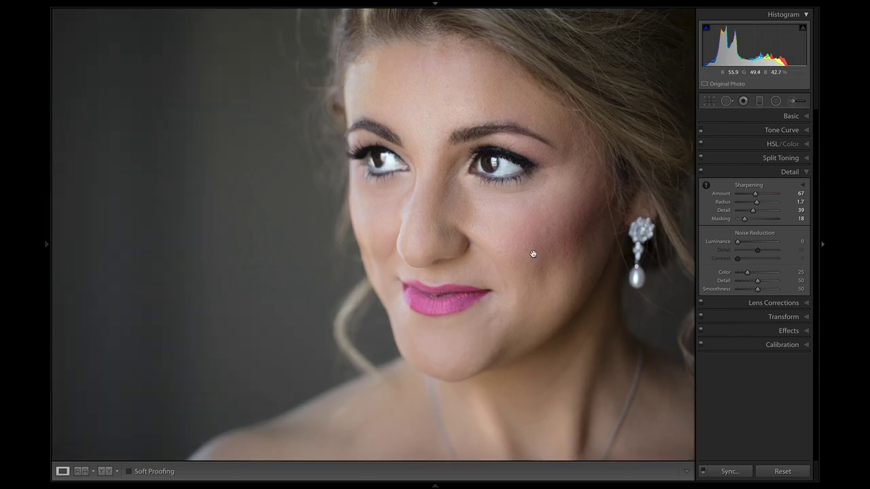
{"action": "key", "text": "ctrl"}
{"action": "left_click", "coordinate": [533, 255]}
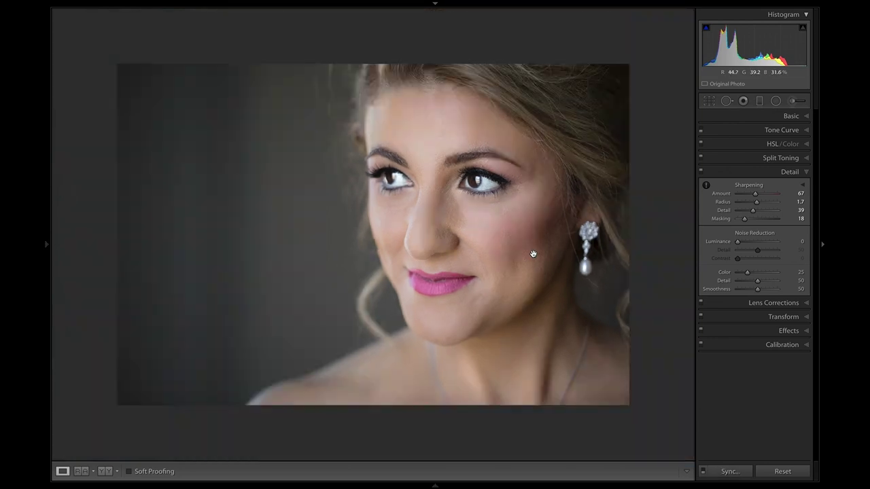
{"action": "key", "text": "Tab"}
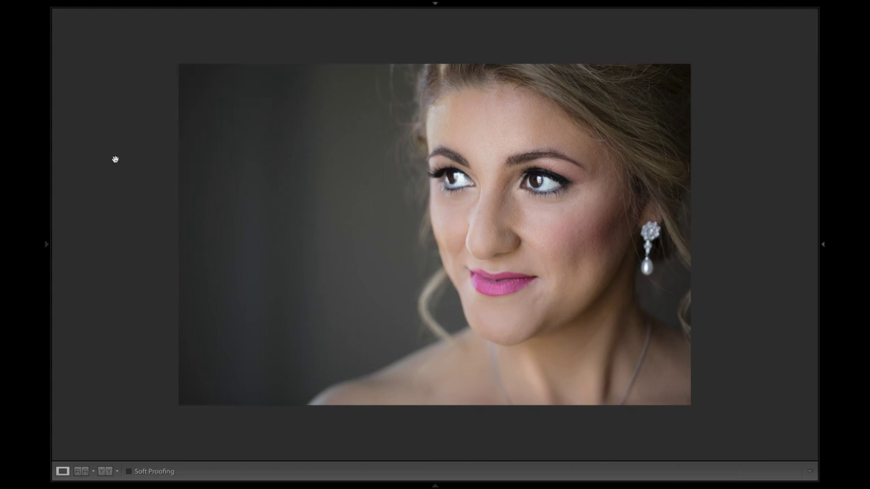
{"action": "key", "text": "shift+Tab"}
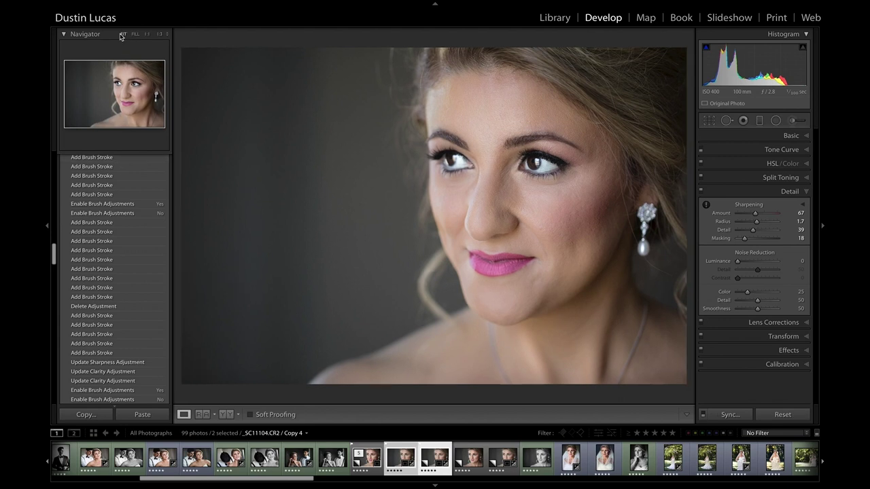
View the nose and lips at 1:1 with panels hidden, then restore the adjustment panels
{"action": "left_click", "coordinate": [147, 35]}
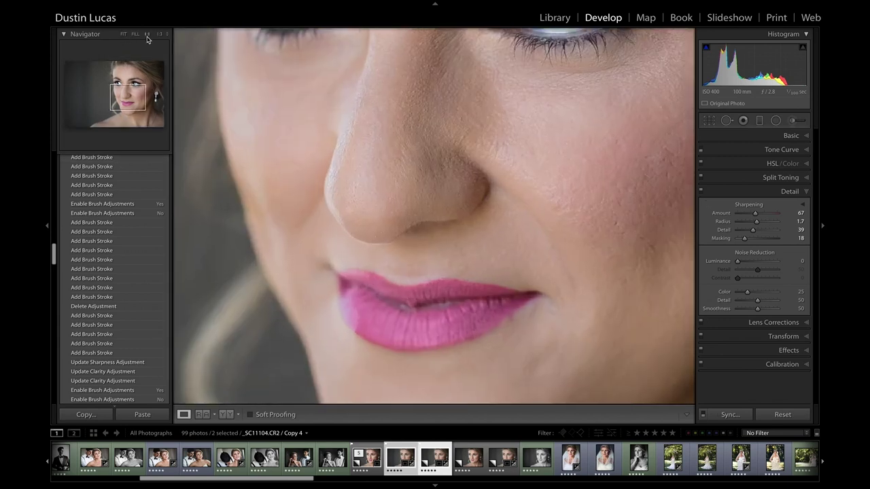
{"action": "key", "text": "shift+Tab"}
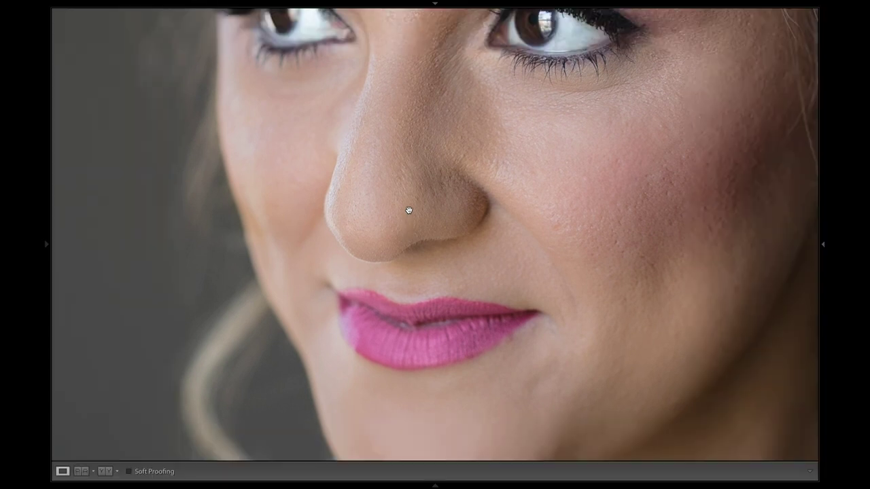
{"action": "left_click", "coordinate": [409, 210]}
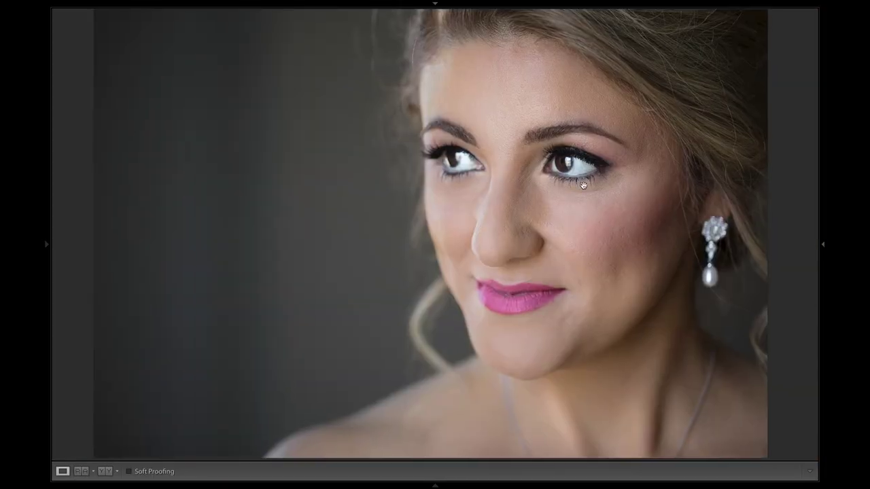
{"action": "key", "text": "ctrl+equal"}
{"action": "key", "text": "ctrl+equal"}
{"action": "left_click", "coordinate": [823, 245]}
Compare sharpening off and on, zooming close on the nose and lips, then fit the portrait
{"action": "left_click", "coordinate": [702, 173]}
{"action": "left_click", "coordinate": [702, 172]}
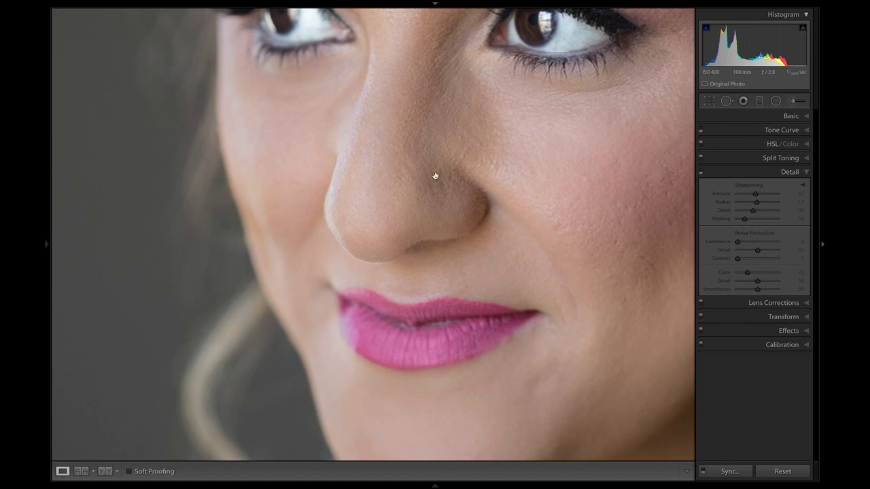
{"action": "left_click", "coordinate": [701, 172]}
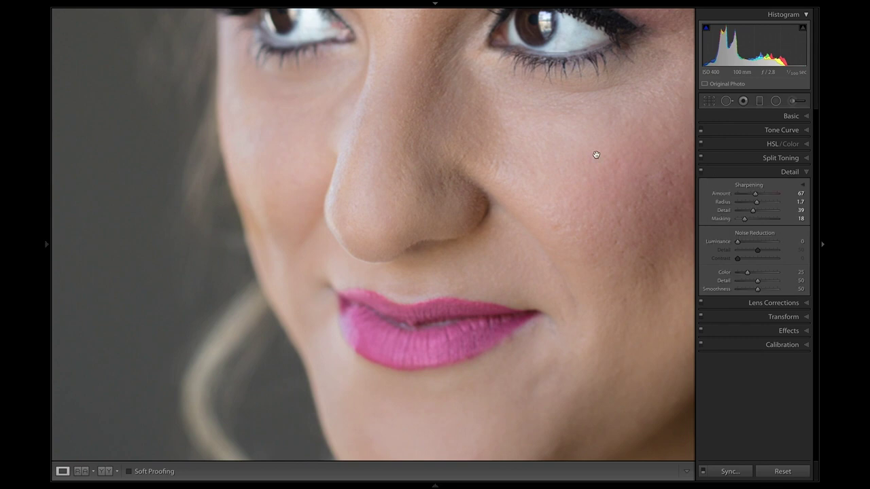
{"action": "left_click", "coordinate": [431, 189]}
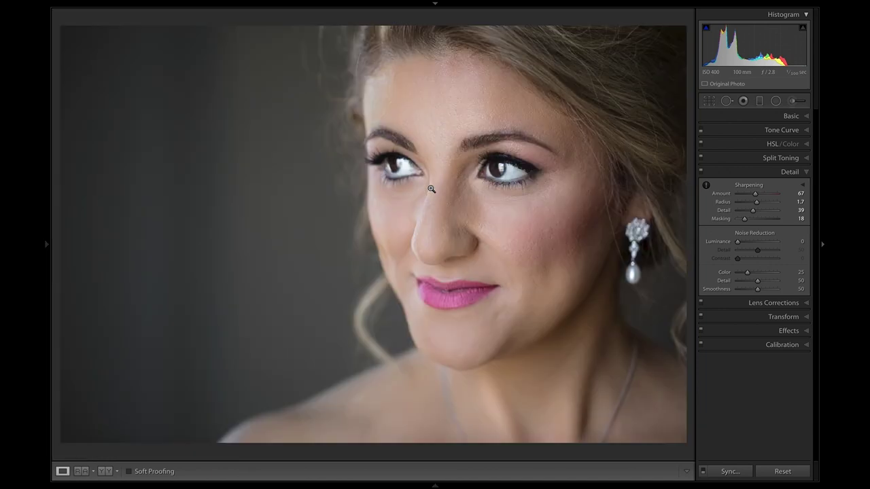
{"action": "left_click", "coordinate": [467, 240]}
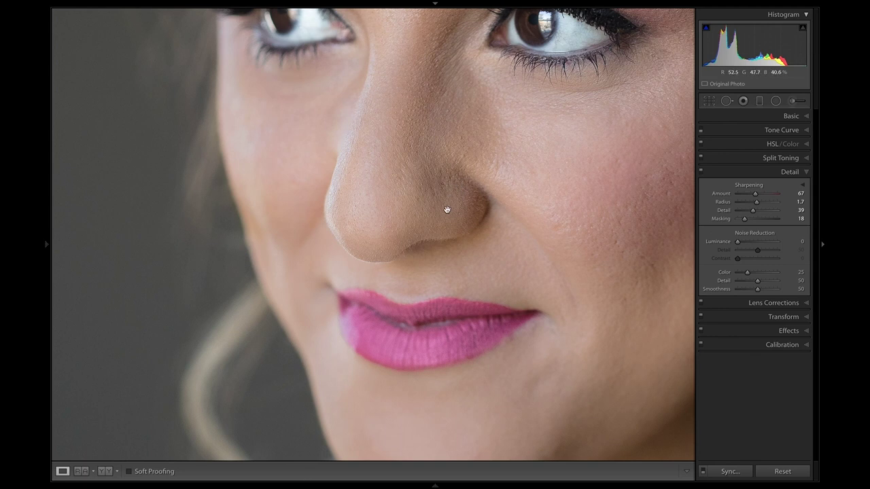
{"action": "left_click", "coordinate": [572, 259]}
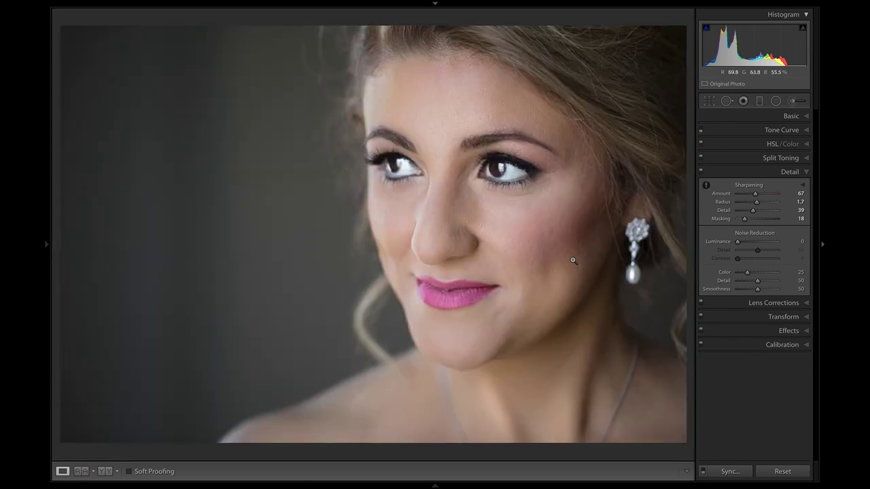
Set Transform Aspect to +20 and toggle the Transform panel off and on to compare
{"action": "left_click", "coordinate": [783, 318]}
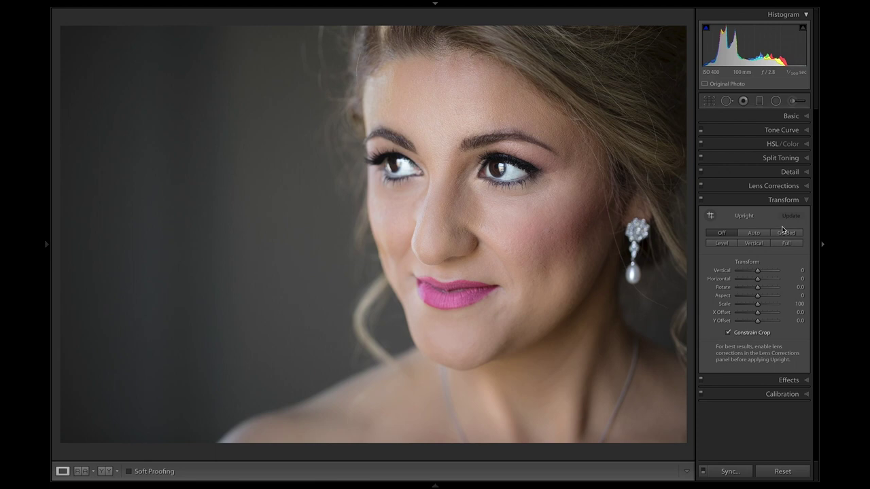
{"action": "left_click_drag", "start_coordinate": [757, 298], "coordinate": [761, 298]}
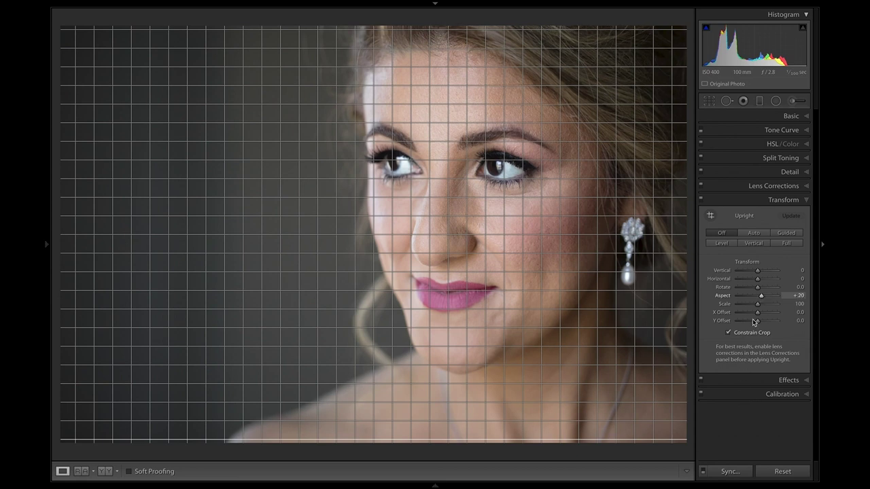
{"action": "left_click", "coordinate": [701, 202]}
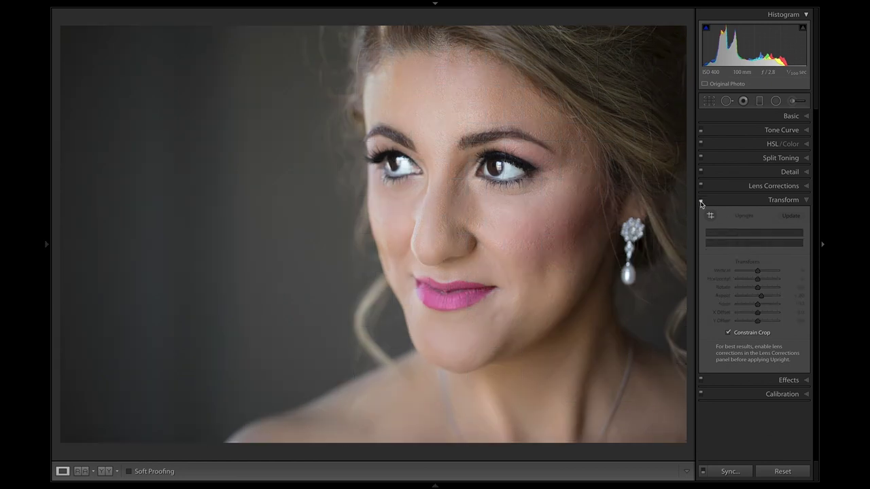
{"action": "left_click", "coordinate": [700, 202]}
{"action": "left_click", "coordinate": [700, 202]}
{"action": "left_click", "coordinate": [700, 202]}
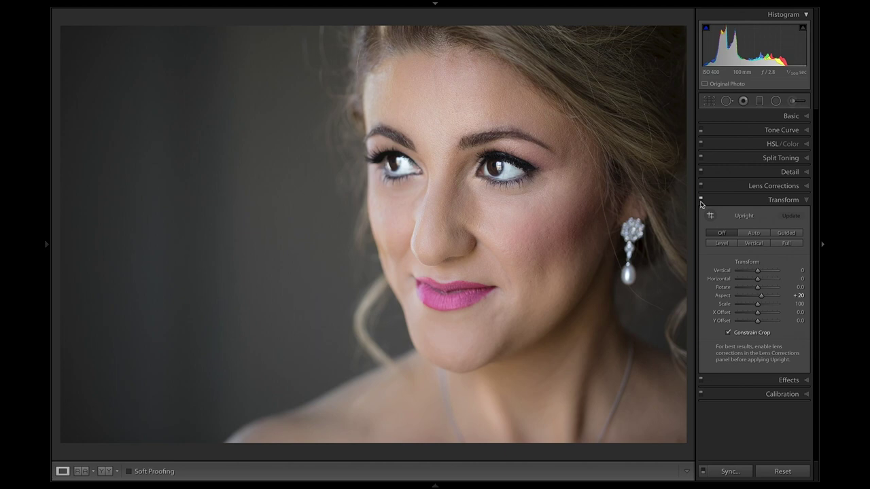
Show the alignment grid and compare the portrait with and without the transform again
{"action": "left_click", "coordinate": [761, 297]}
{"action": "left_click", "coordinate": [701, 202]}
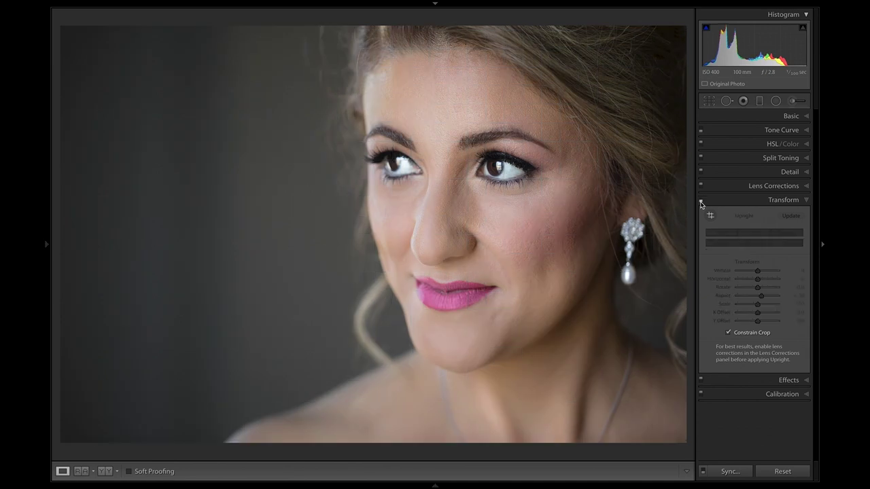
{"action": "left_click", "coordinate": [700, 202]}
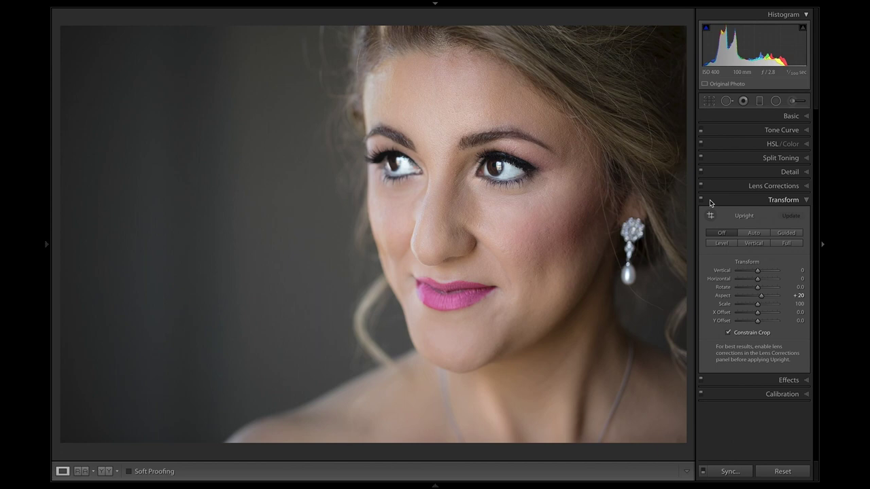
Hide the panels, view the unedited Before version, then return to the retouched After view
{"action": "key", "text": "Tab"}
{"action": "key", "text": "backslash"}
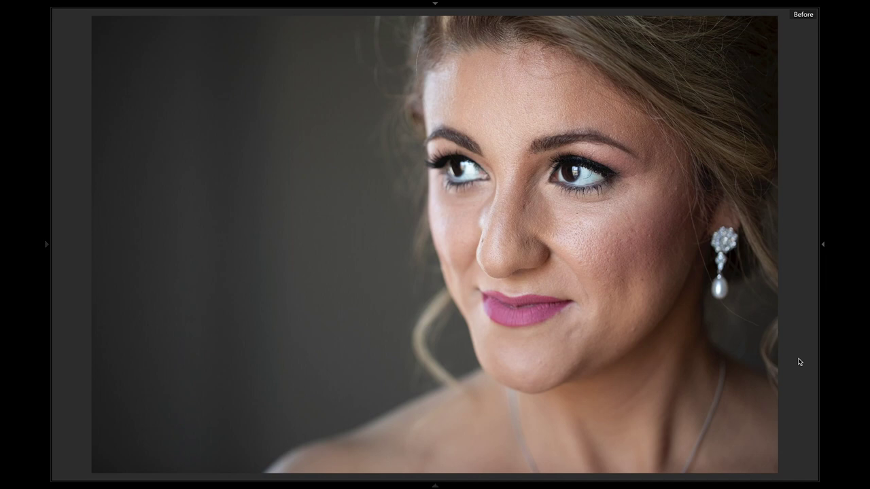
{"action": "key", "text": "backslash"}
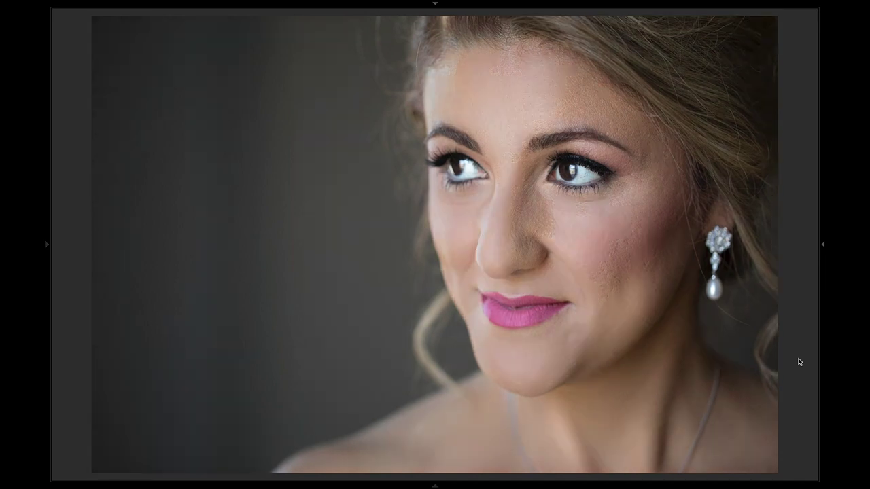